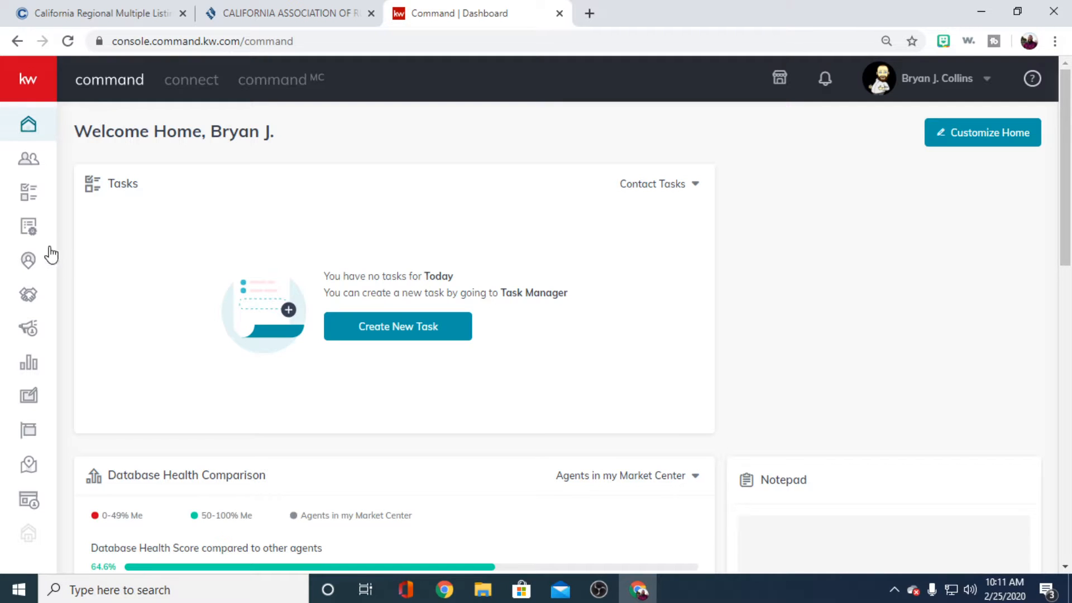
- Open the SmartPlans section and look through the list of People Plans with their contacts, durations and touches
left_click(30, 226)
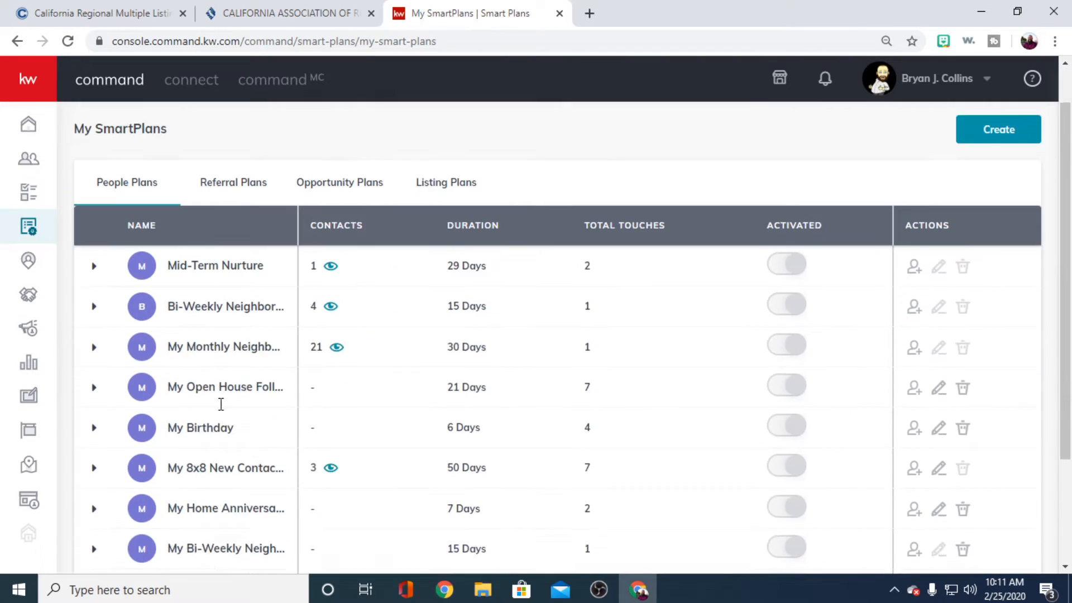
scroll(206, 421, "down", 3)
scroll(207, 420, "up", 3)
scroll(206, 421, "down", 3)
scroll(205, 420, "up", 3)
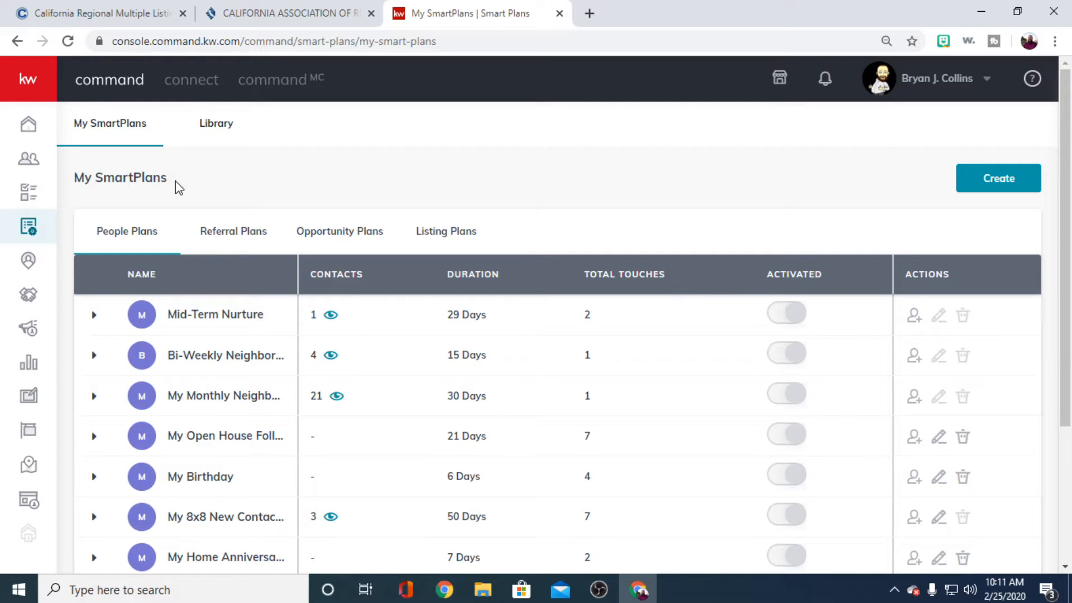
scroll(232, 466, "down", 4)
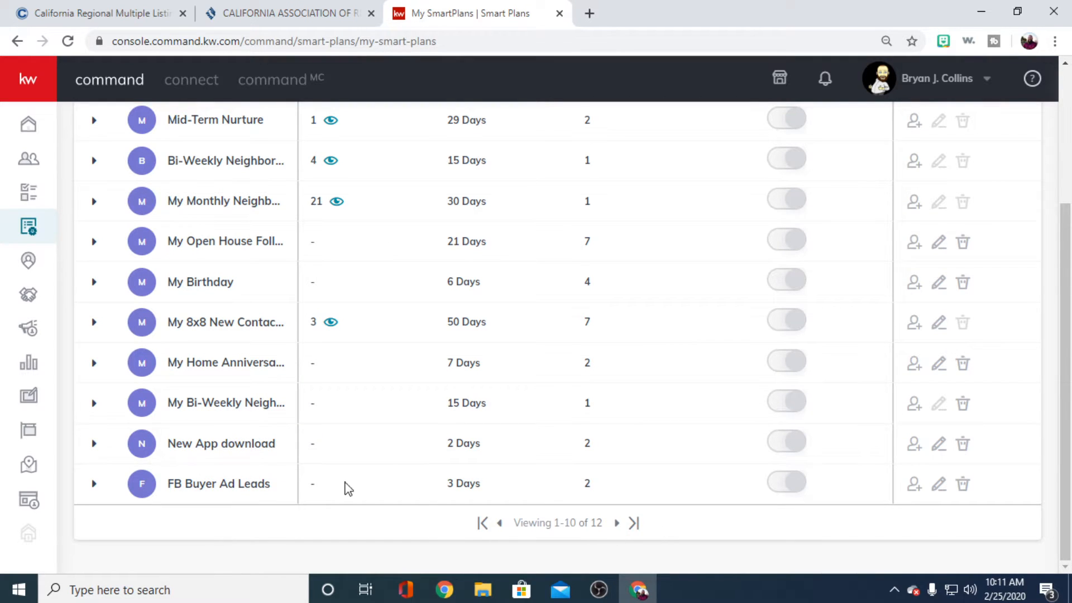
scroll(240, 477, "up", 4)
scroll(993, 173, "down", 2)
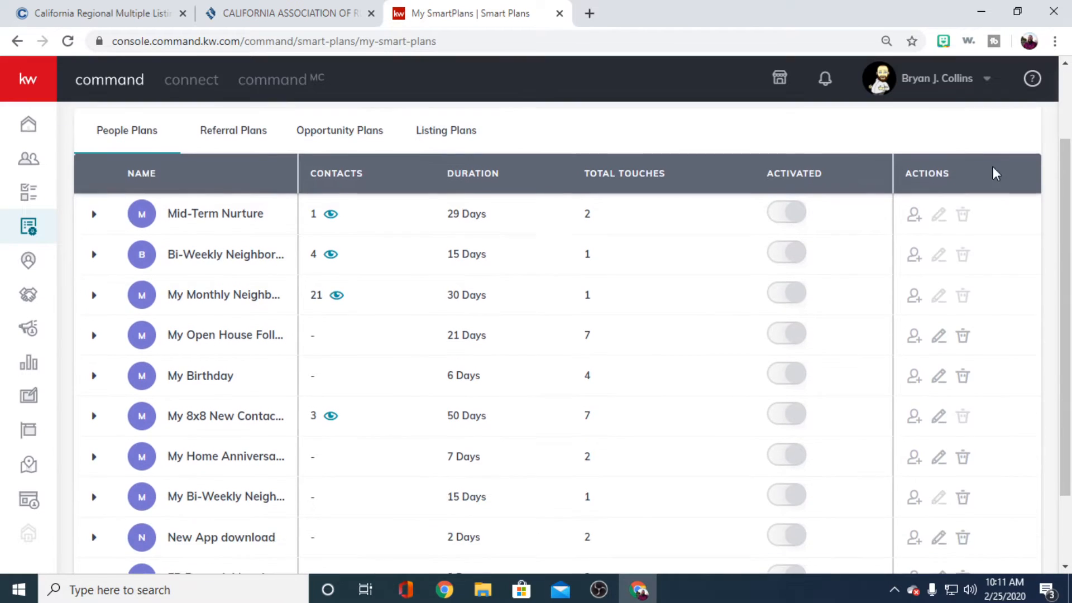
scroll(927, 215, "up", 1)
scroll(928, 215, "up", 2)
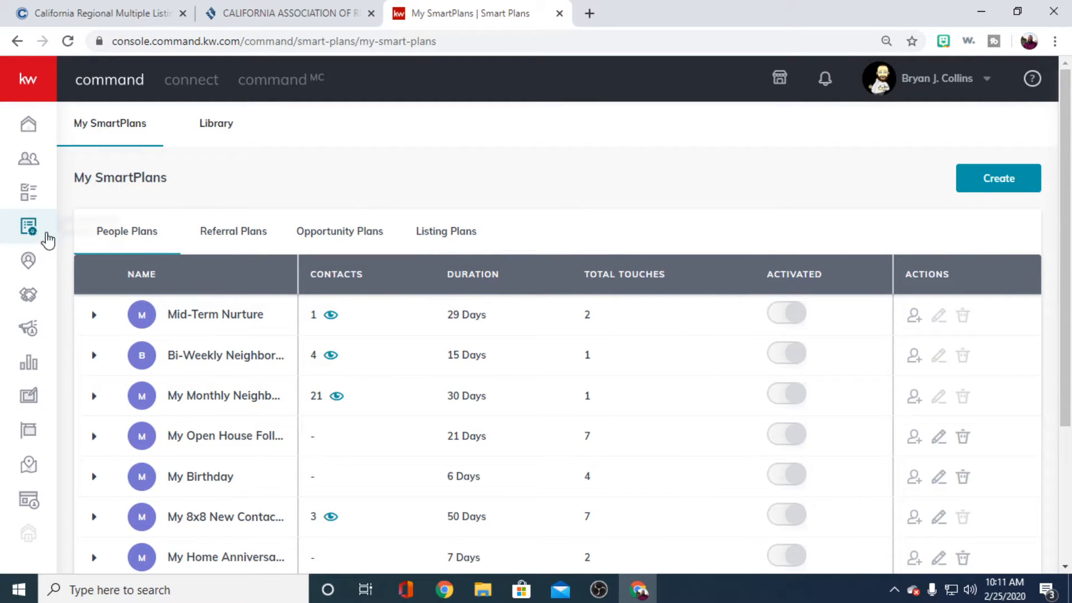
left_click(21, 81)
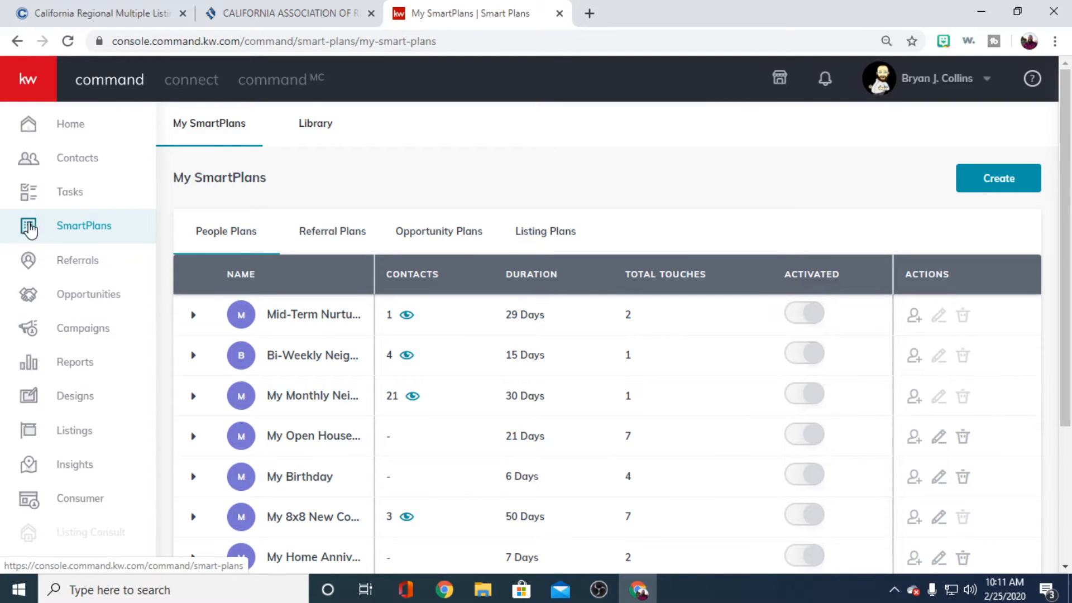
left_click(17, 84)
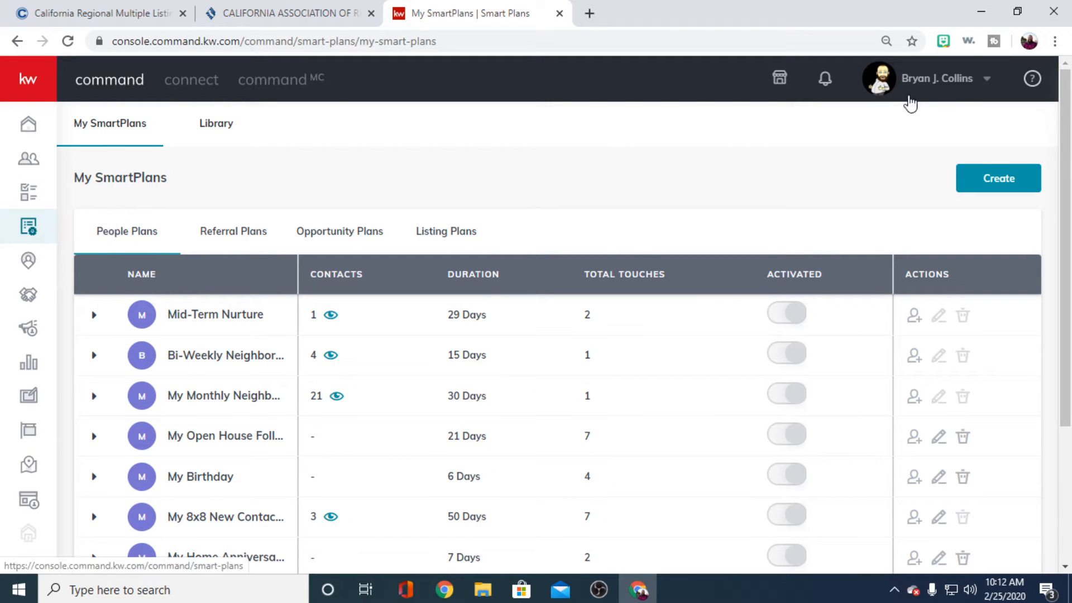
- Open the form for creating a new SmartPlan to view its name, category and trigger fields, and cancel it
left_click(998, 180)
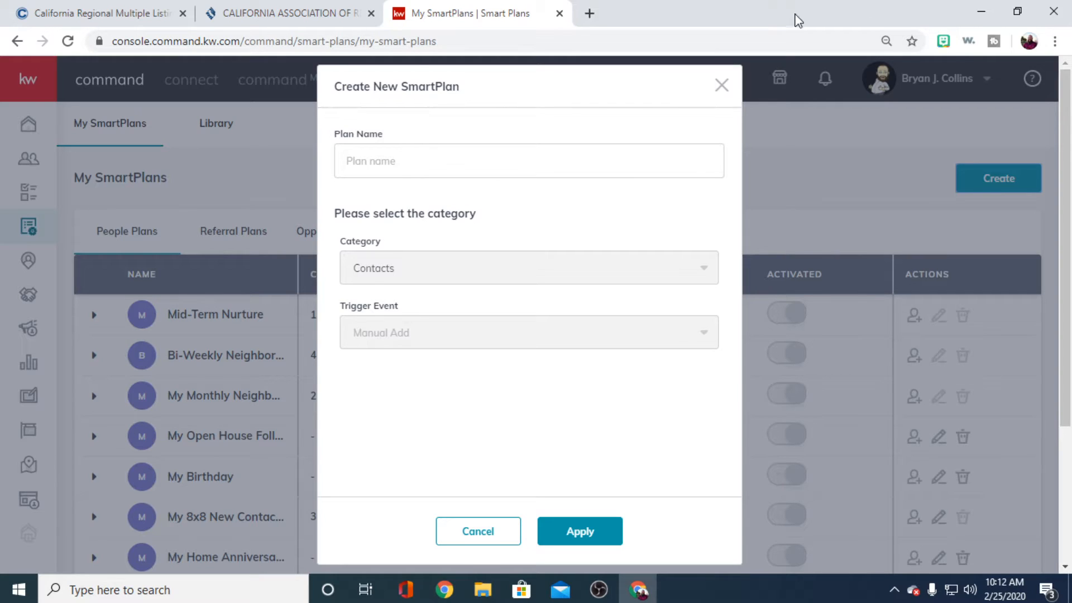
left_click(487, 535)
- Expand the My 8x8 New Contact plan and examine its sequence of texts, delays, tasks and calls in full screen
scroll(234, 385, "down", 2)
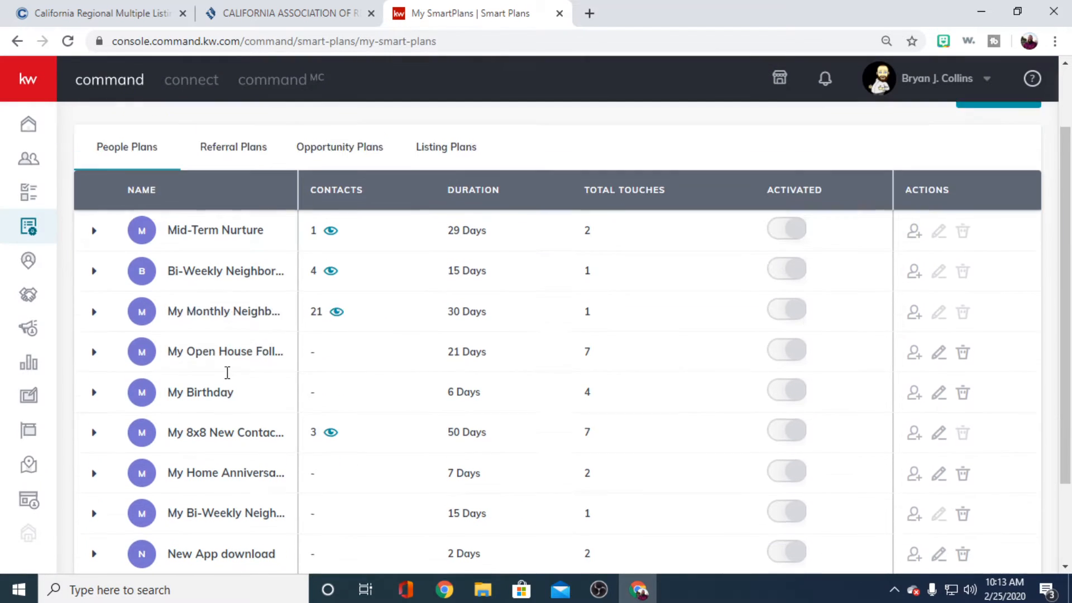
scroll(251, 455, "down", 2)
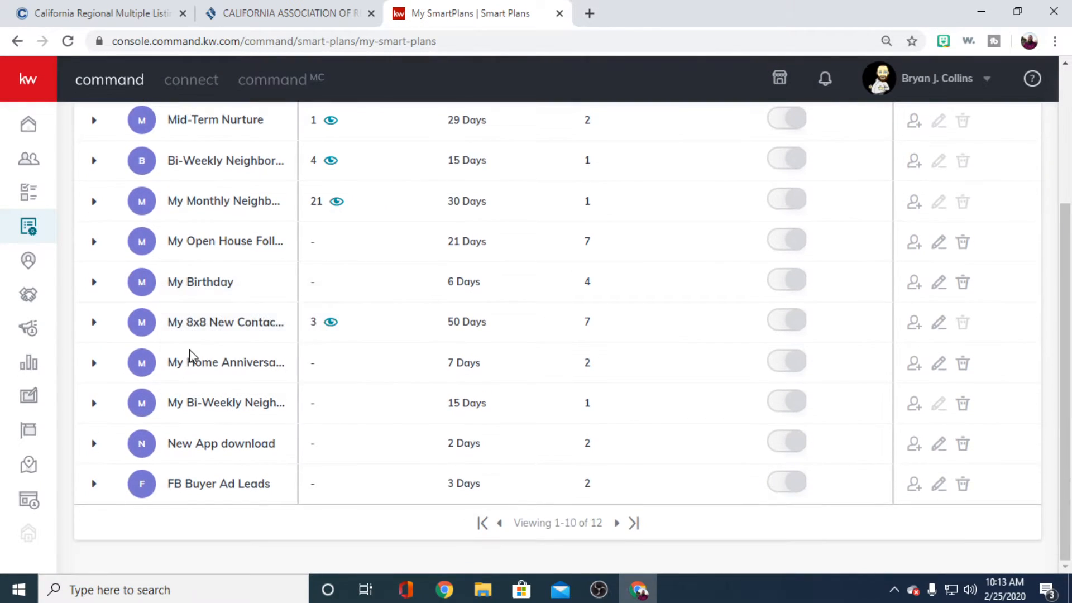
left_click(95, 324)
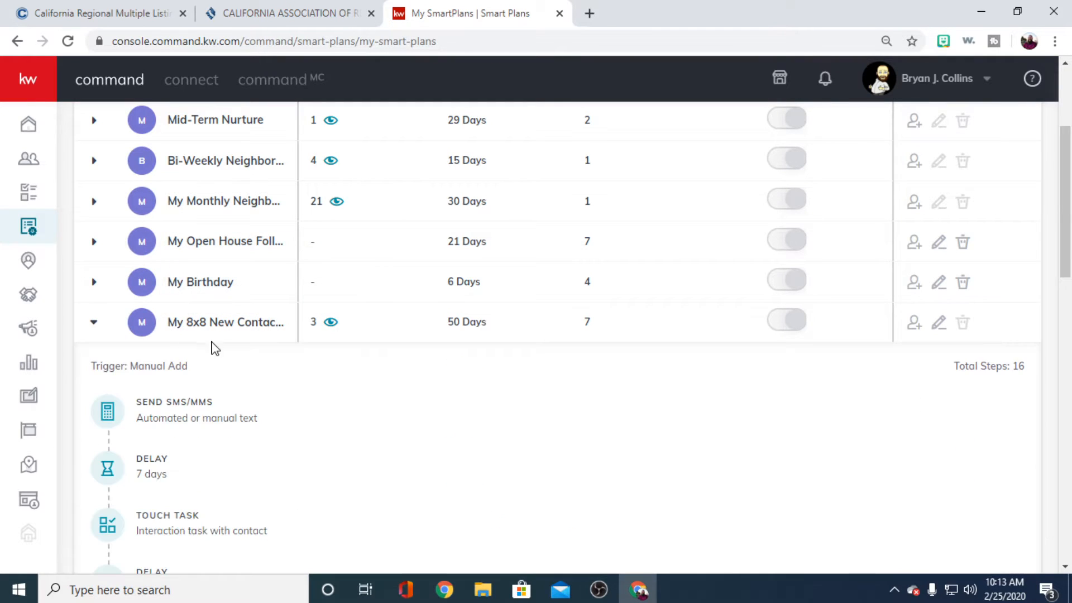
scroll(399, 402, "down", 2)
scroll(301, 279, "down", 2)
mouse_move(189, 205)
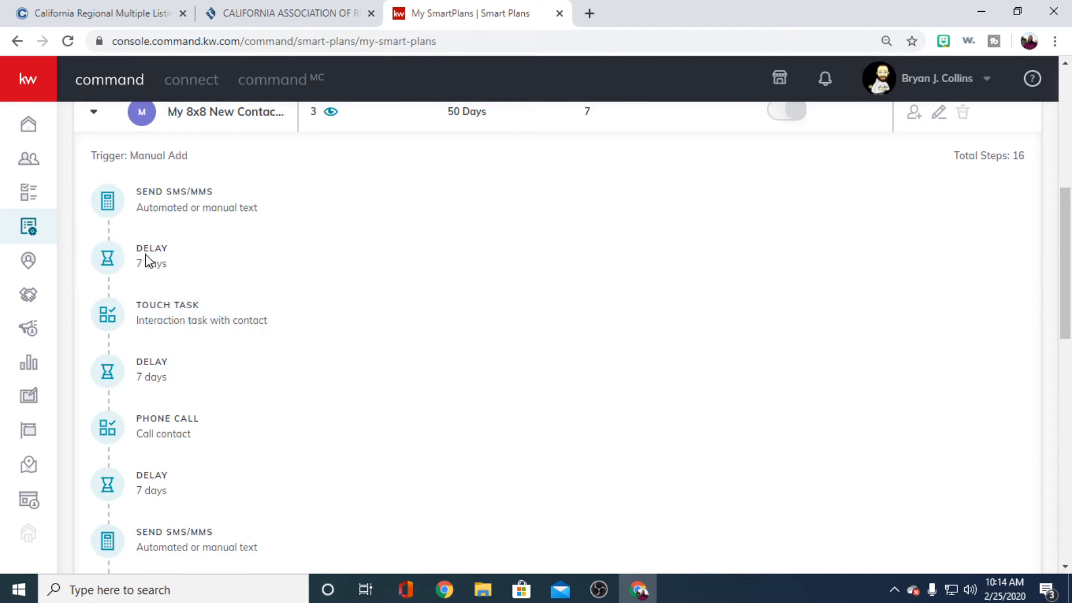
mouse_move(150, 313)
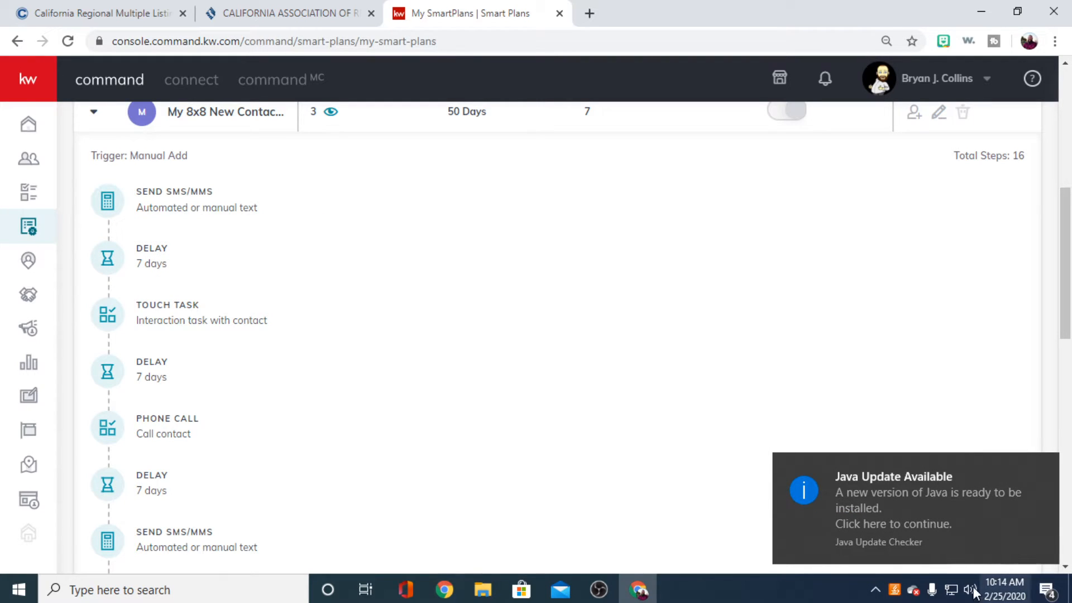
left_click(1046, 467)
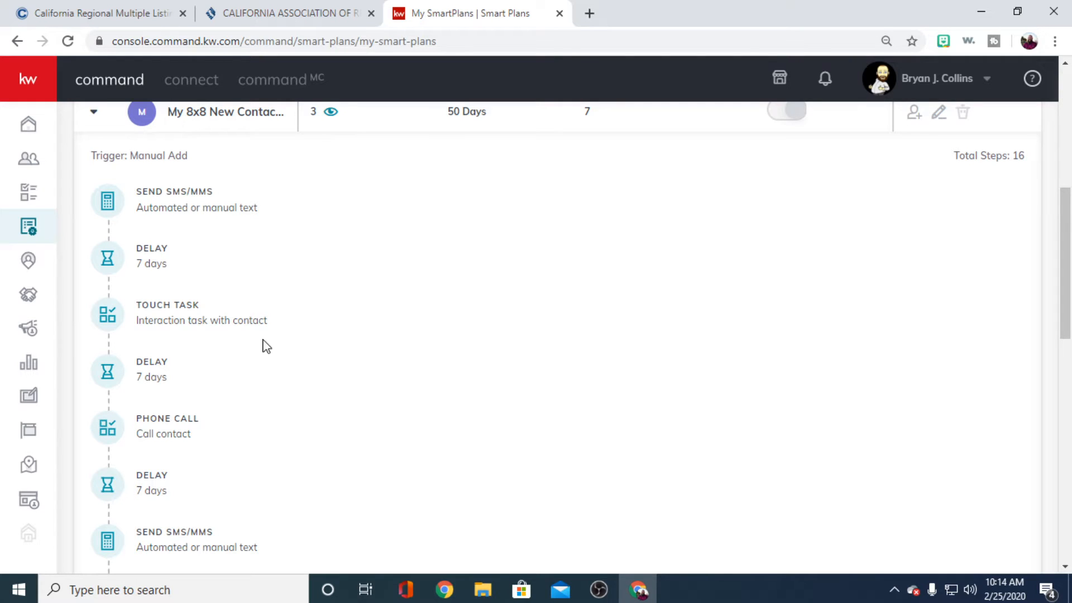
key("F11")
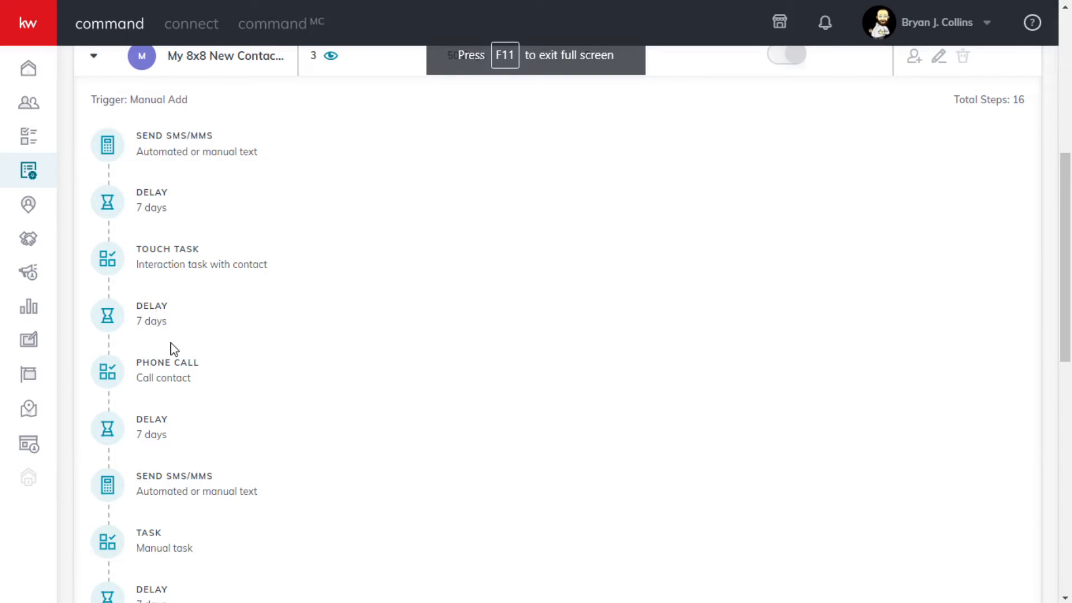
scroll(170, 349, "down", 2)
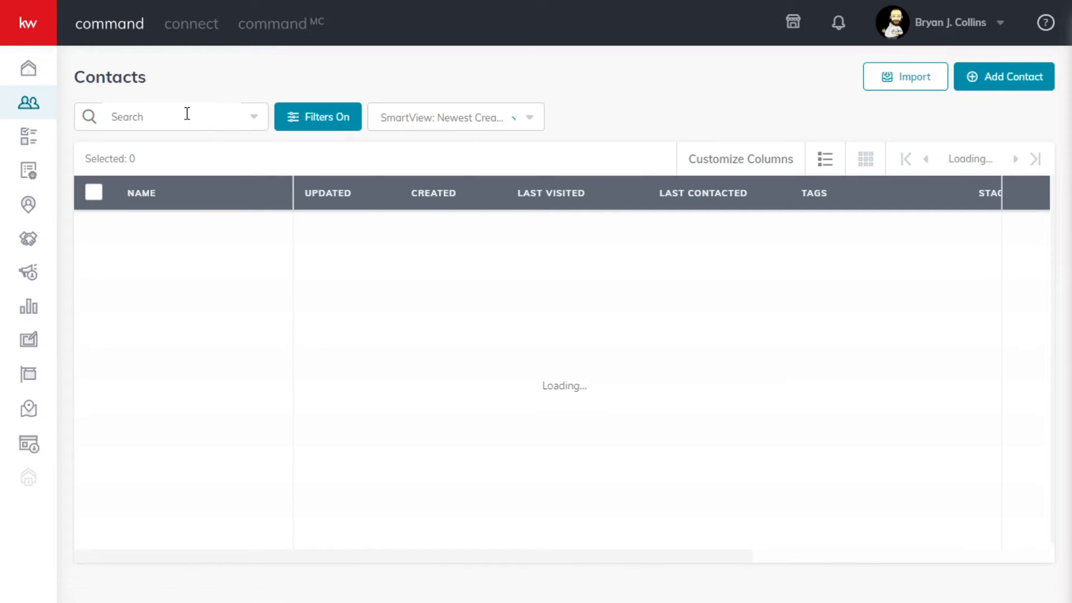
- Find the test contact by first name within the Training Contacts SmartView and open the contact's record
left_click(186, 115)
left_click(529, 118)
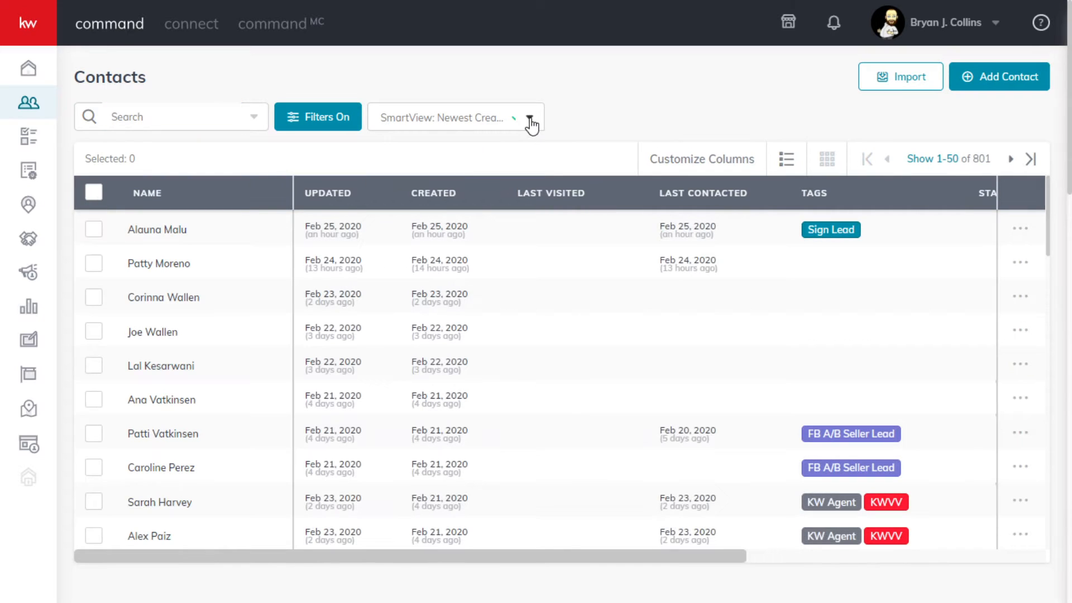
left_click(529, 120)
scroll(487, 302, "down", 3)
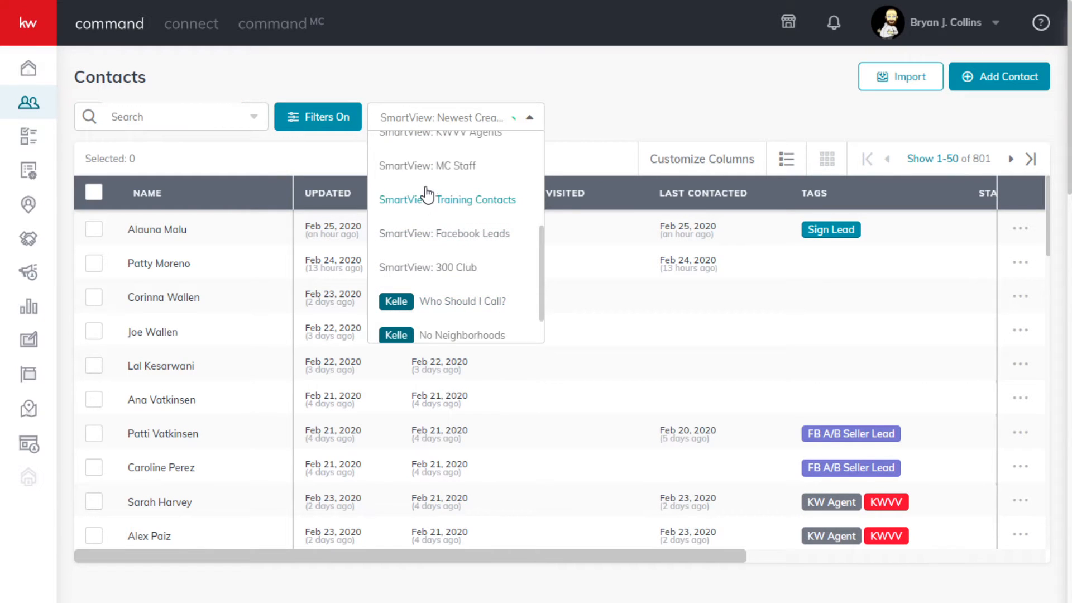
left_click(460, 216)
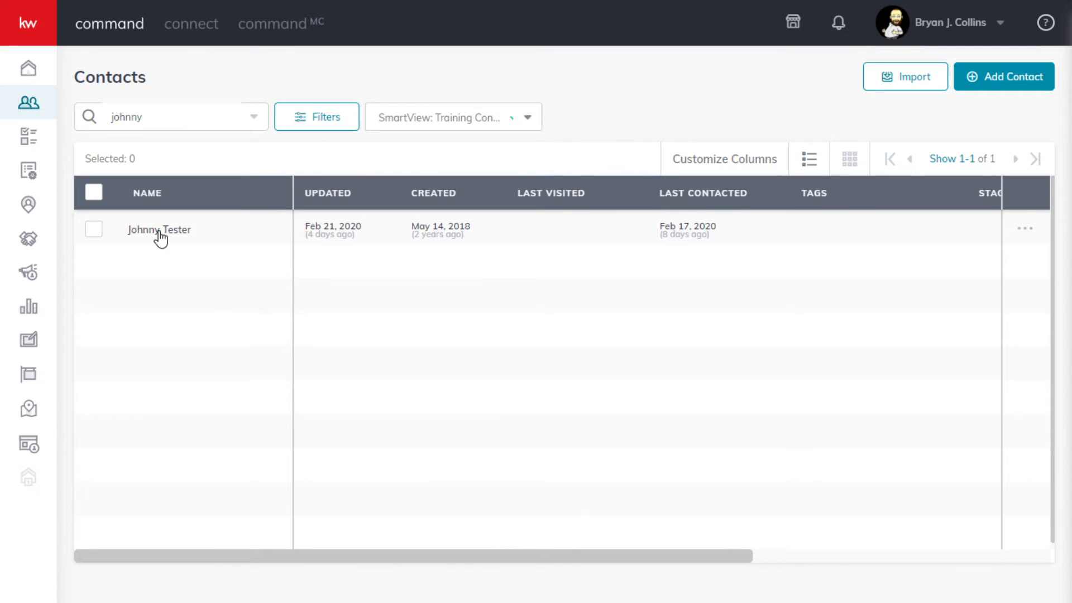
left_click(161, 231)
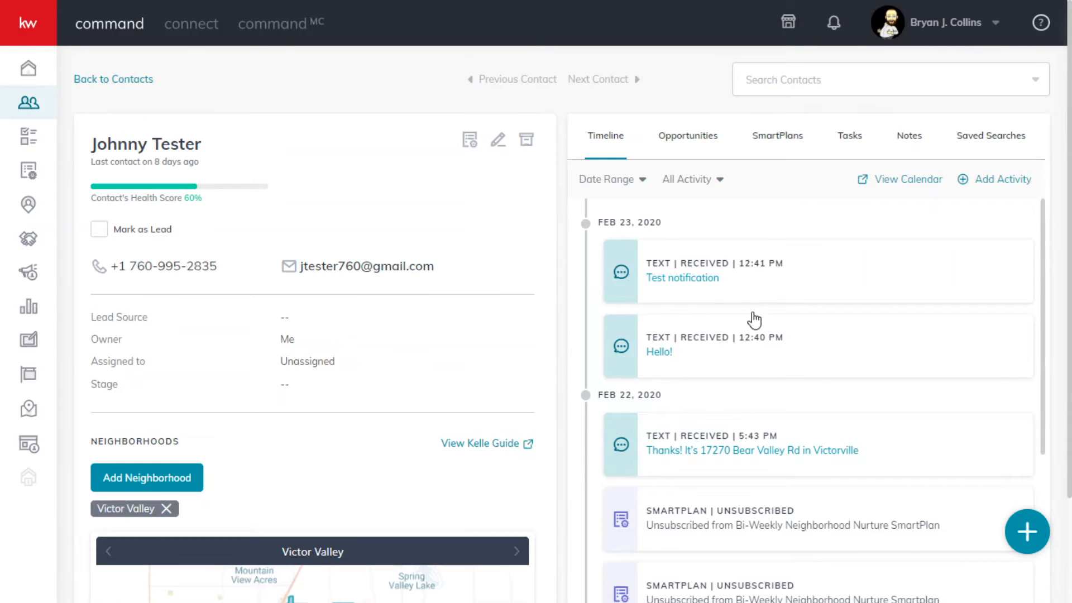
- Review the test contact's timeline for texts, emails, calls and SmartPlan activity
scroll(759, 313, "down", 5)
scroll(765, 327, "up", 5)
scroll(797, 373, "down", 2)
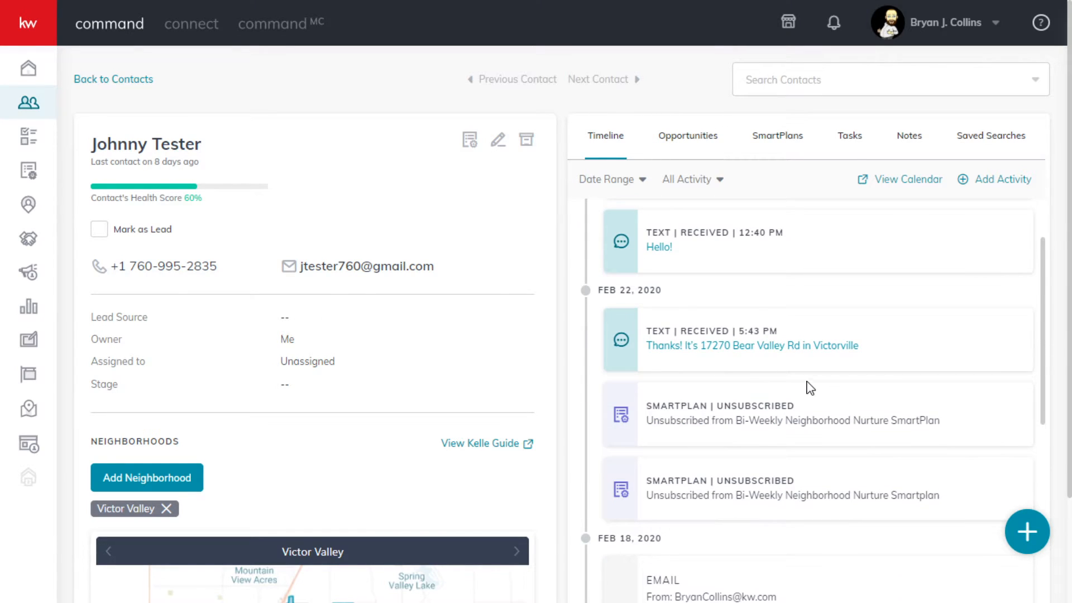
scroll(810, 388, "down", 6)
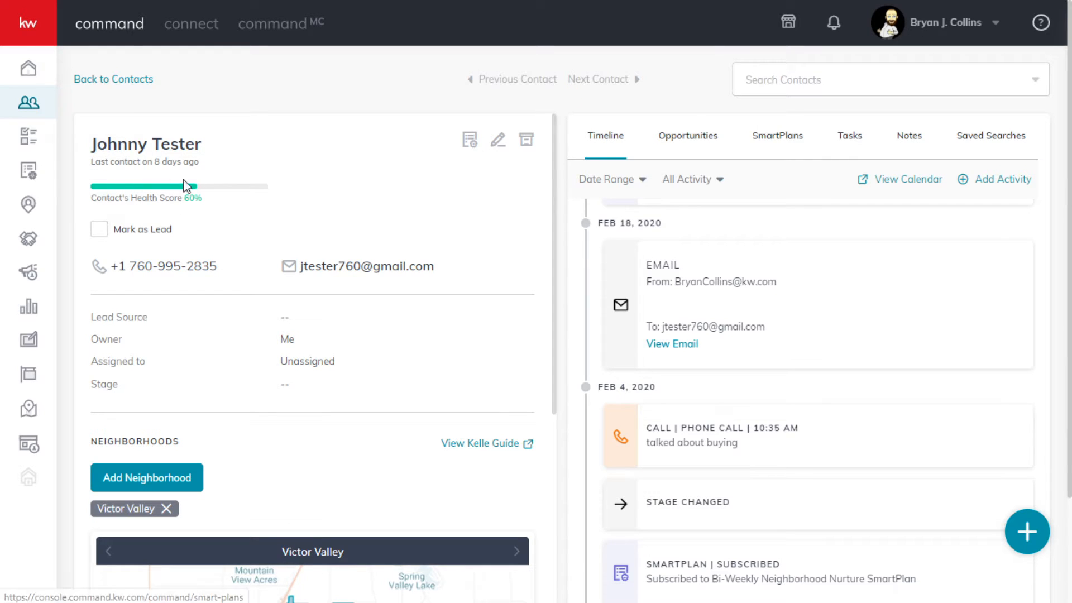
- Return to the SmartPlans list, expand the My Home Anniversary plan and examine its touch task, delay and phone call
scroll(247, 384, "down", 2)
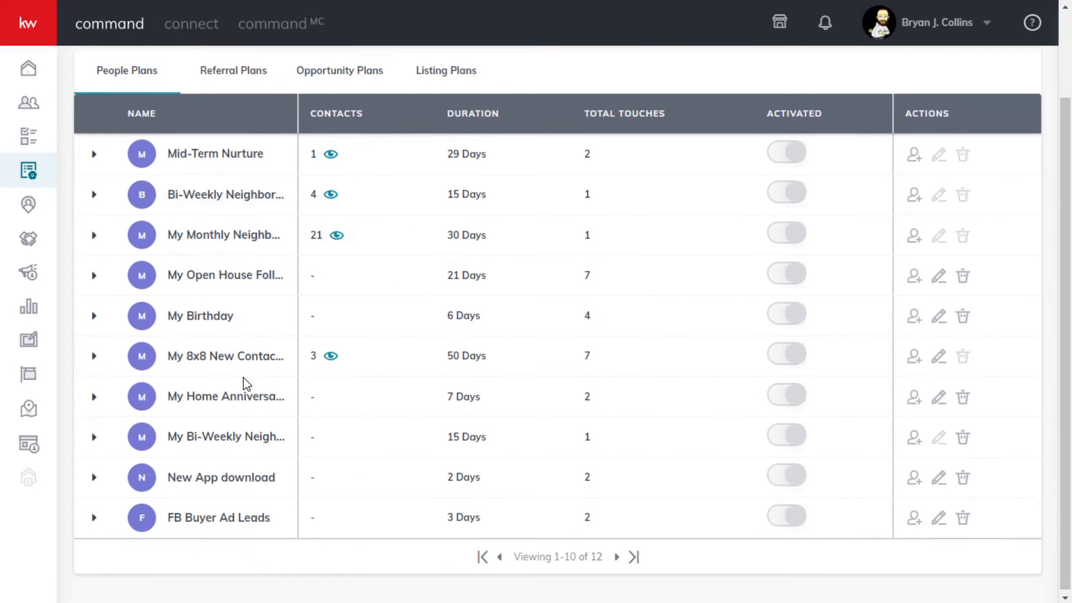
scroll(248, 384, "up", 2)
scroll(179, 411, "down", 2)
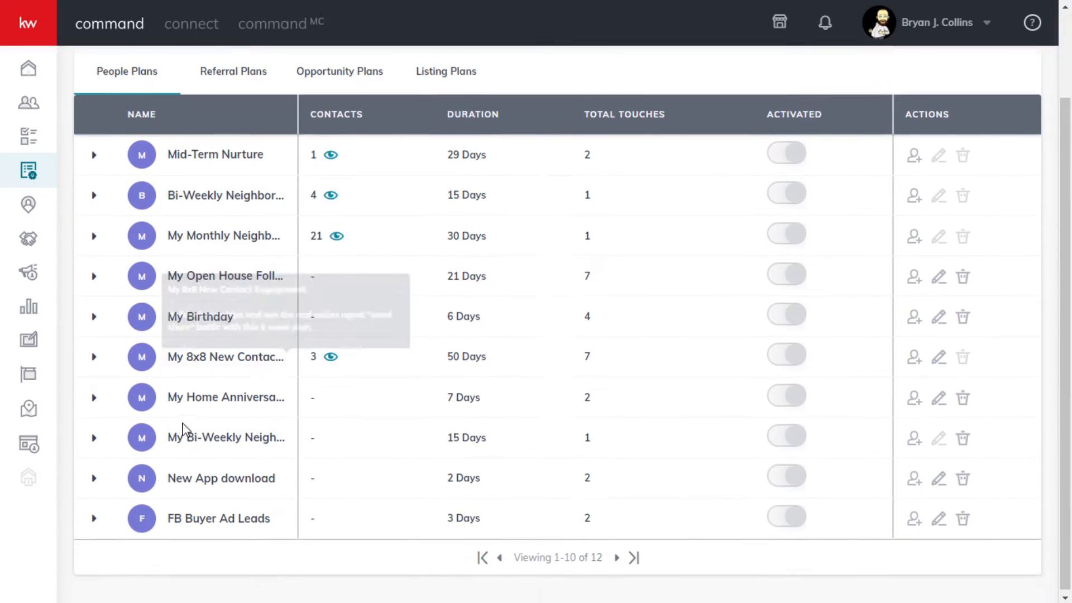
mouse_move(191, 396)
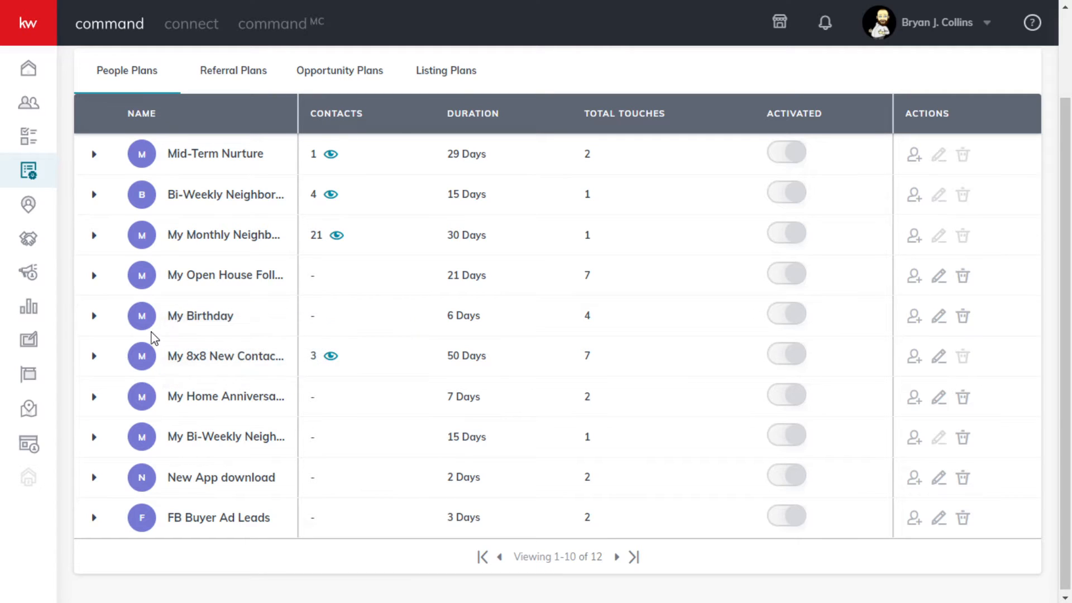
left_click(95, 397)
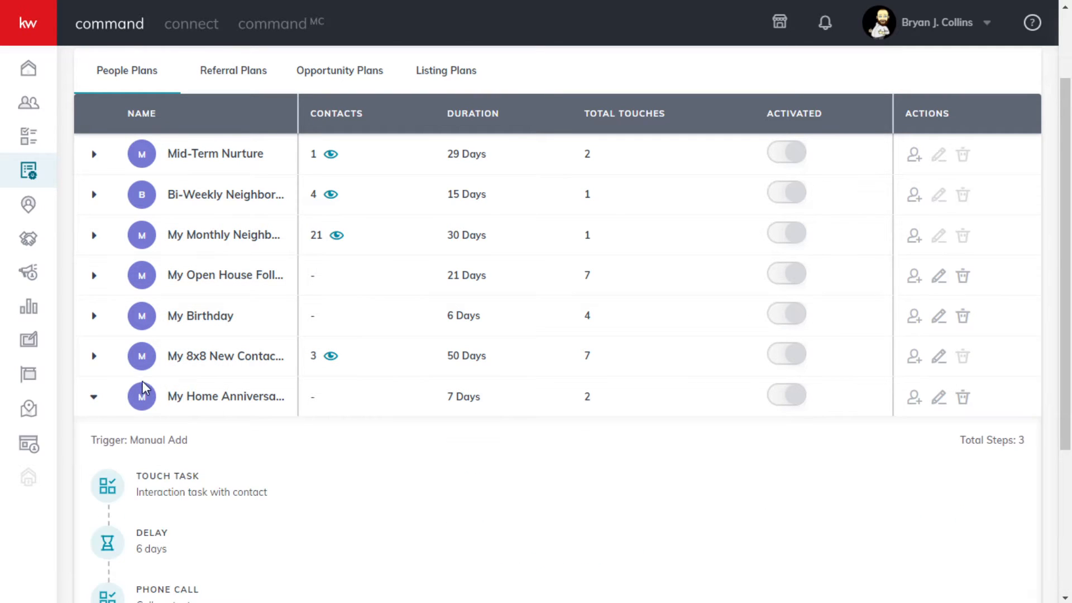
scroll(242, 447, "down", 4)
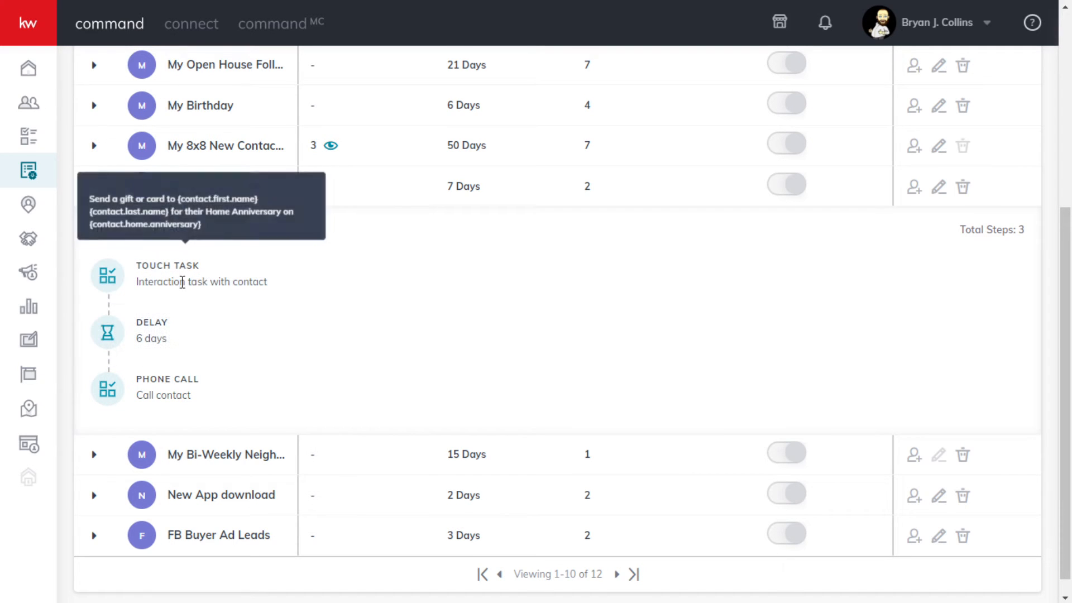
mouse_move(168, 269)
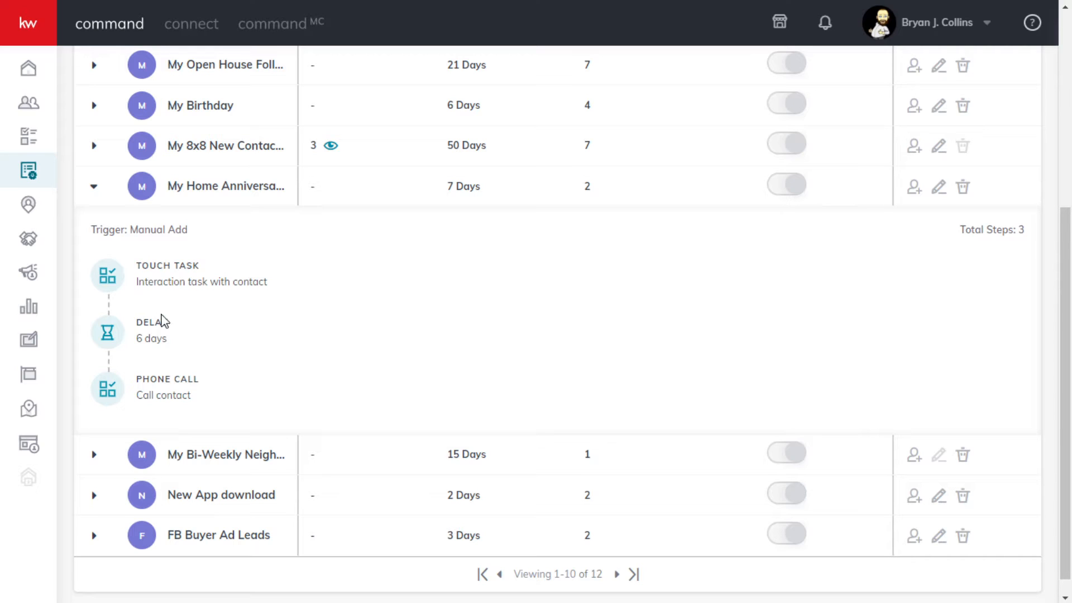
mouse_move(161, 411)
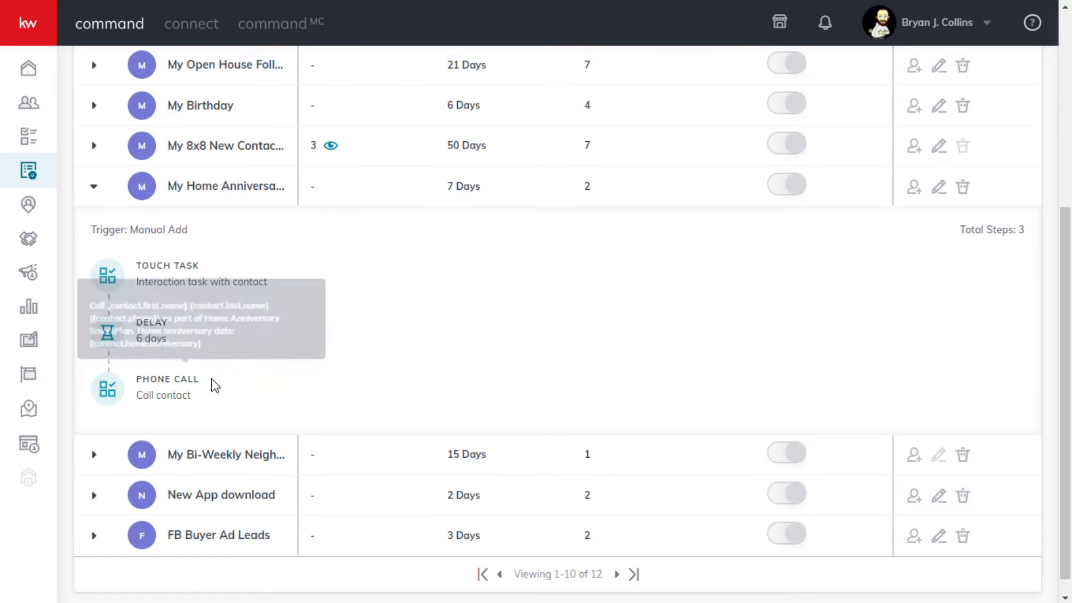
- Open the account settings, view the management dialog for Command Email under Email Services, and close it
scroll(295, 342, "up", 5)
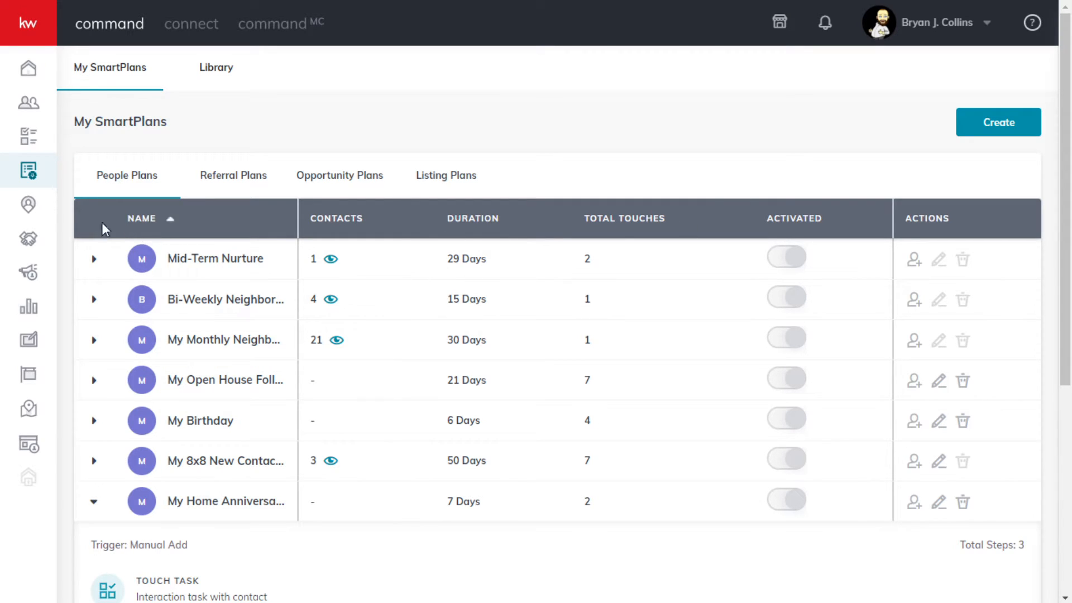
left_click(986, 28)
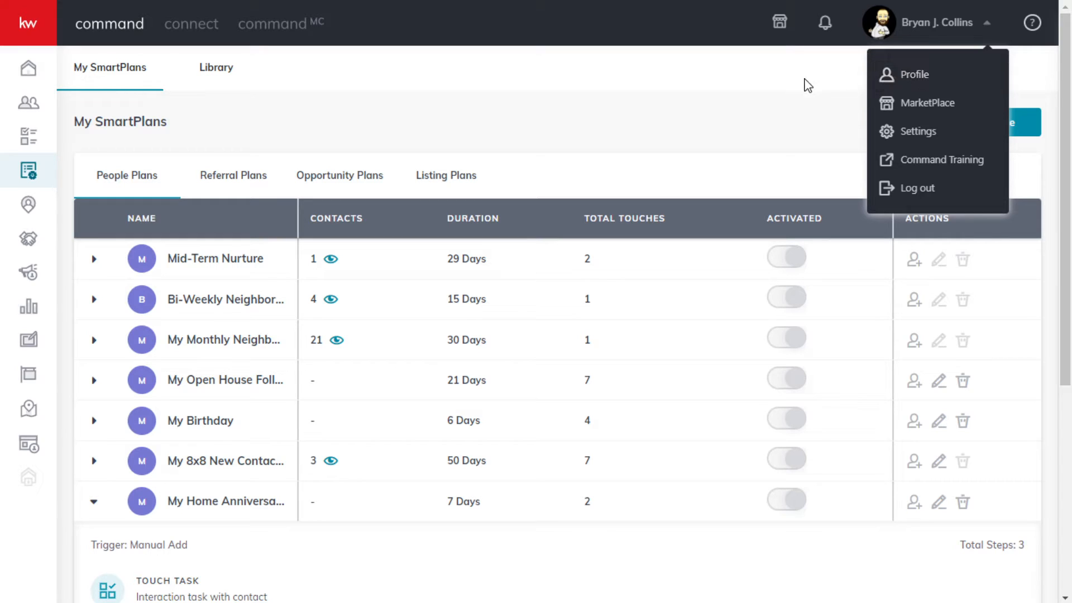
left_click(921, 134)
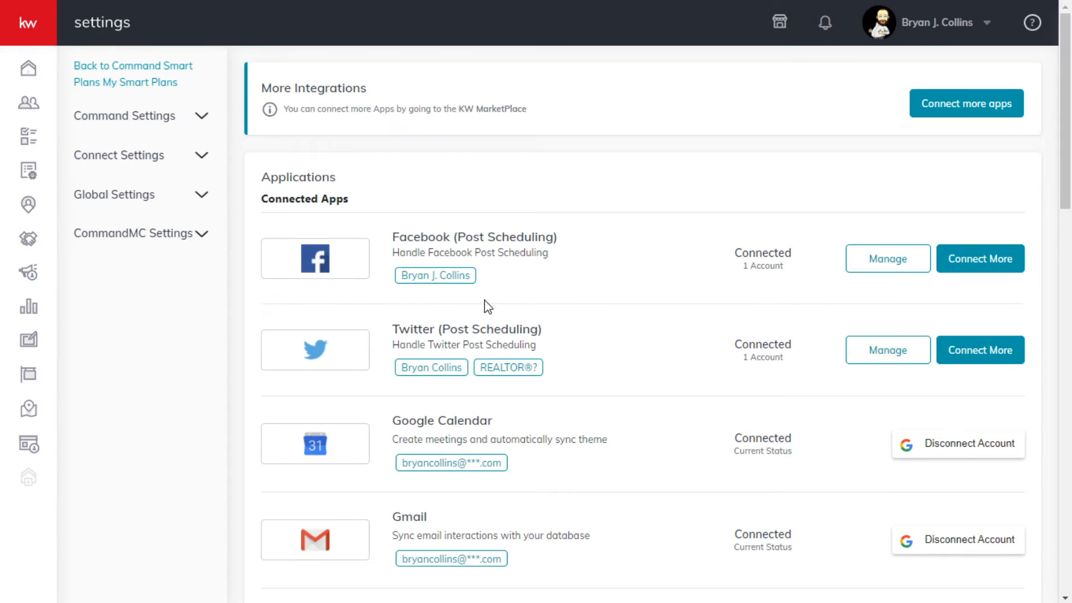
scroll(494, 311, "down", 15)
scroll(576, 312, "down", 4)
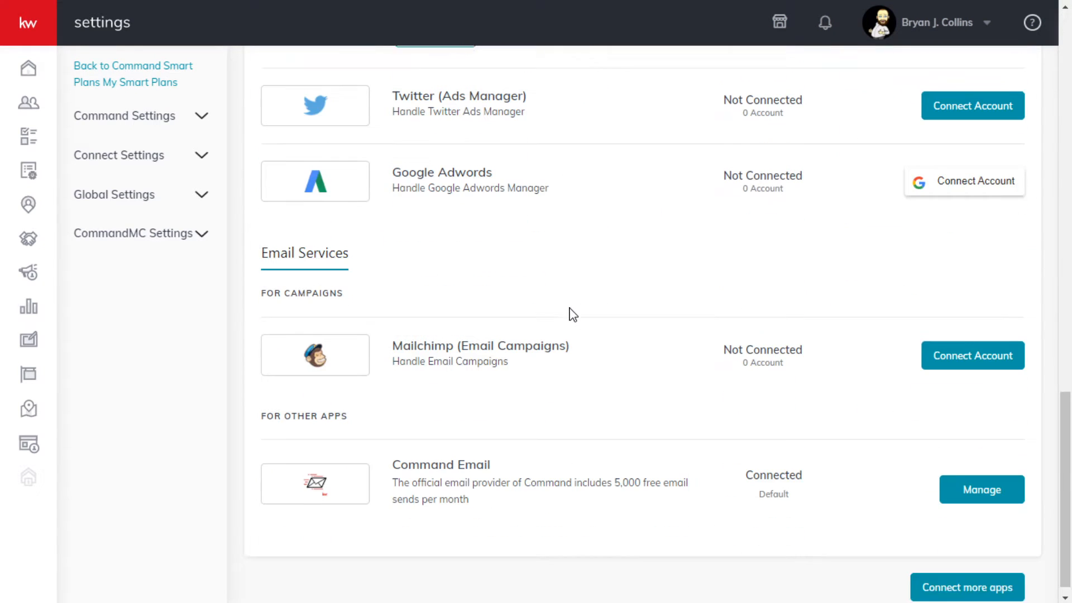
left_click(982, 484)
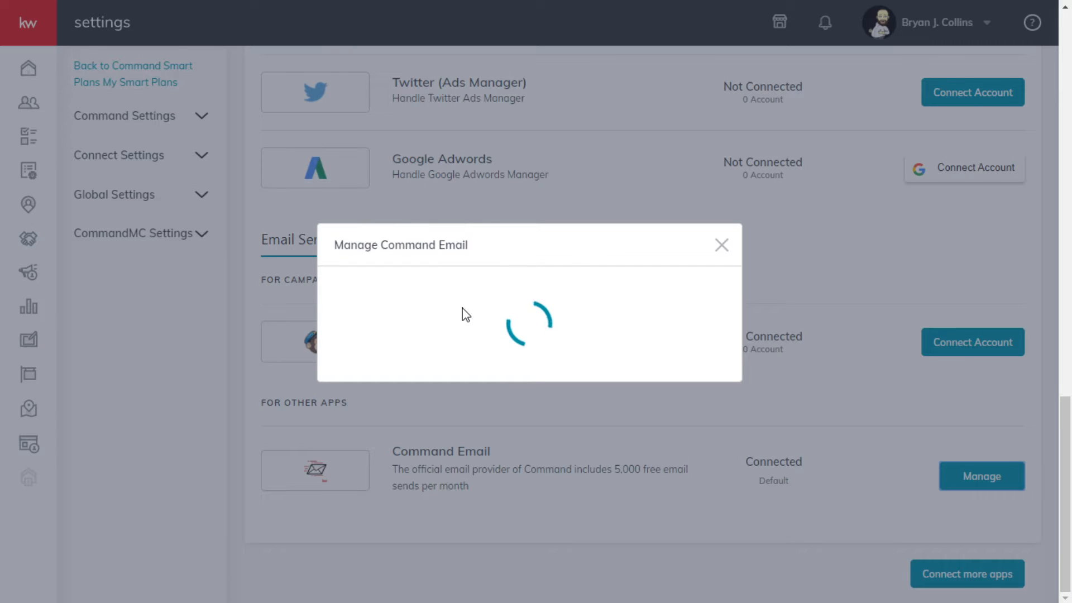
left_click(721, 244)
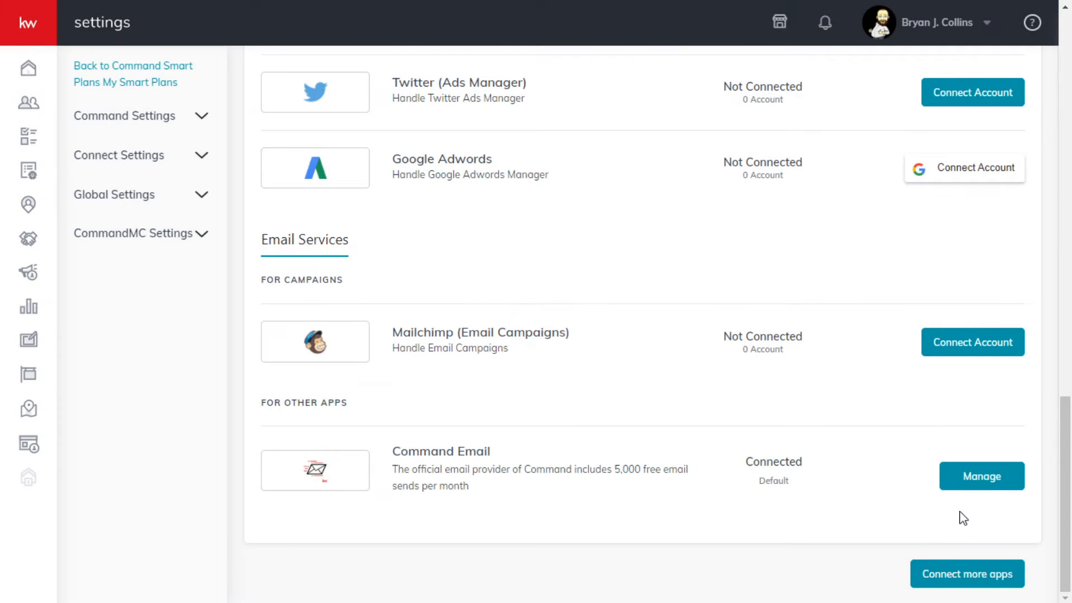
- Open the Command Email management dialog under Email Services and close it, two times in a row
left_click(983, 480)
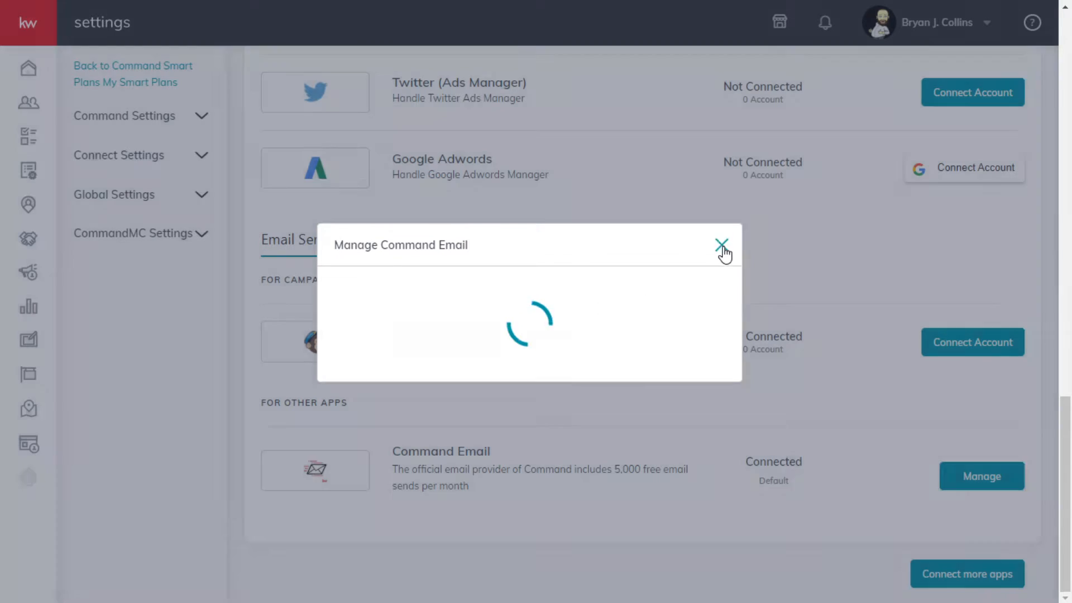
left_click(721, 247)
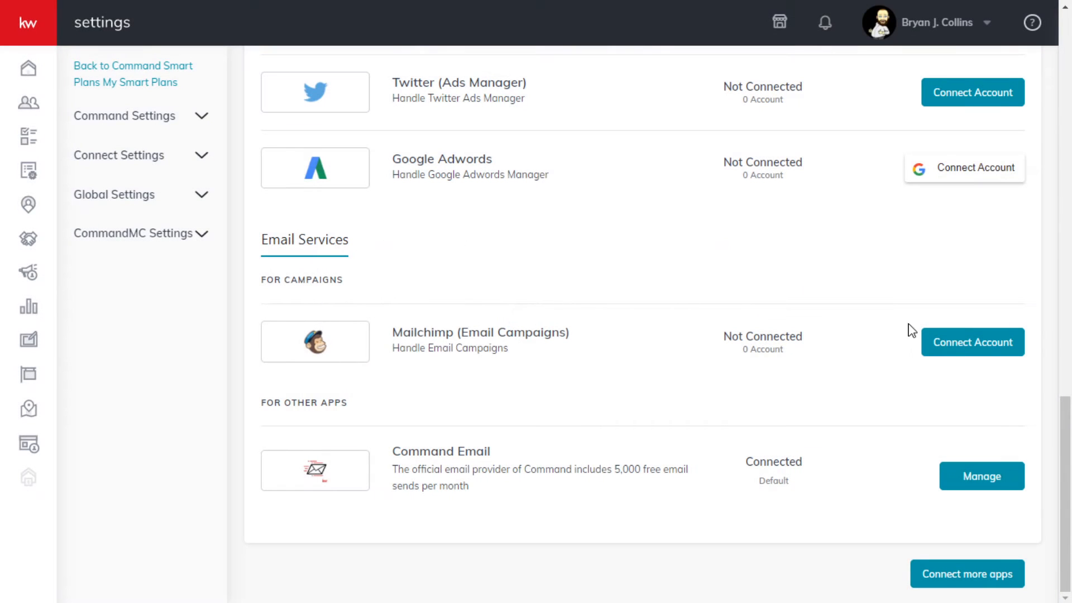
left_click(979, 472)
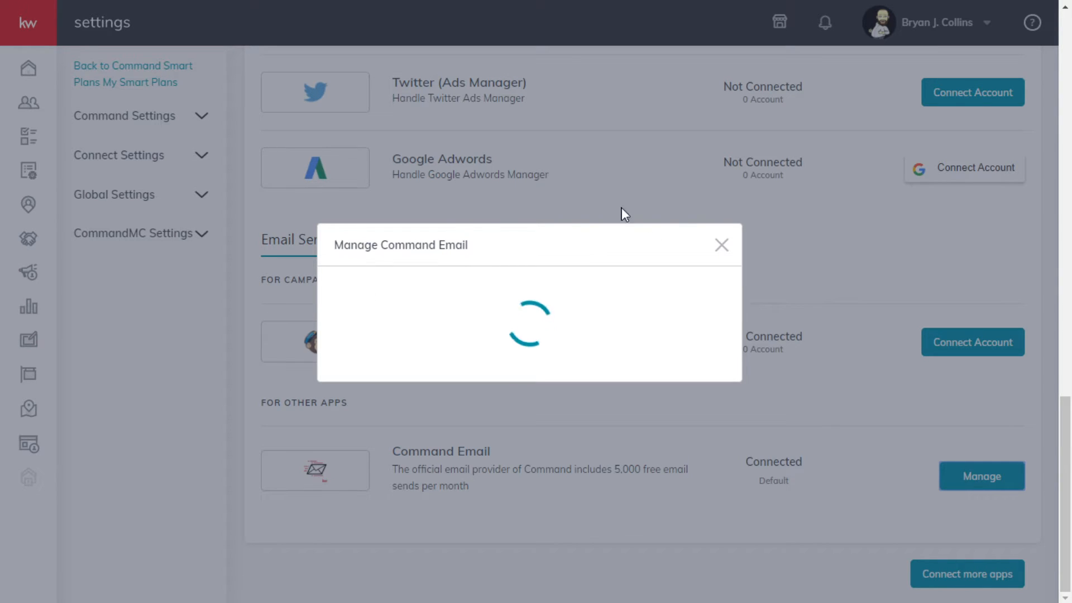
left_click(721, 246)
- Expand Command Settings and examine the connected applications, from post scheduling and Gmail through to marketing automation and email services
scroll(594, 291, "up", 20)
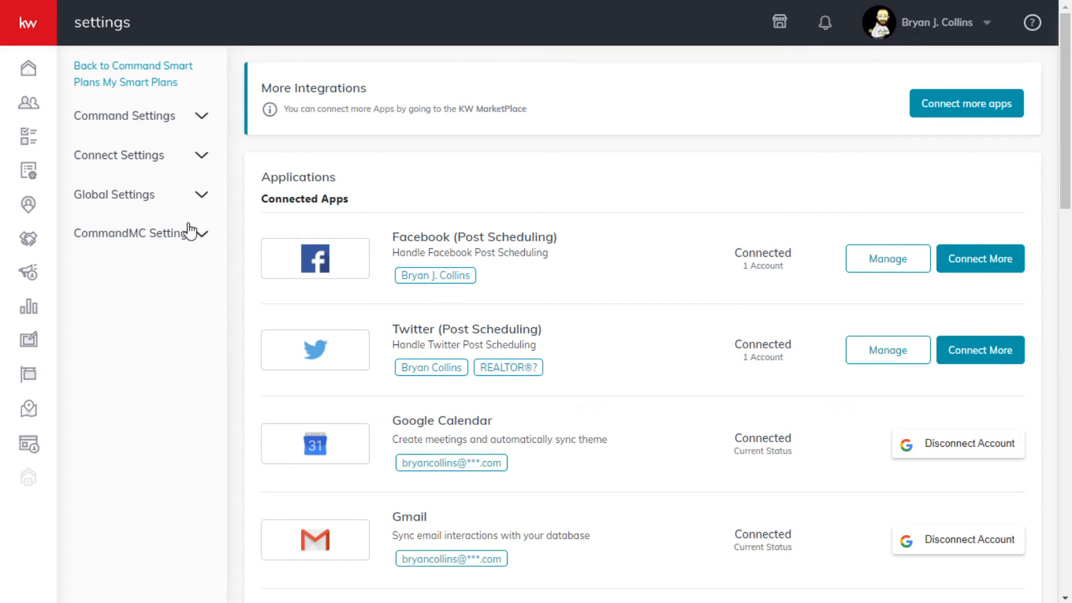
left_click(179, 116)
scroll(617, 241, "down", 3)
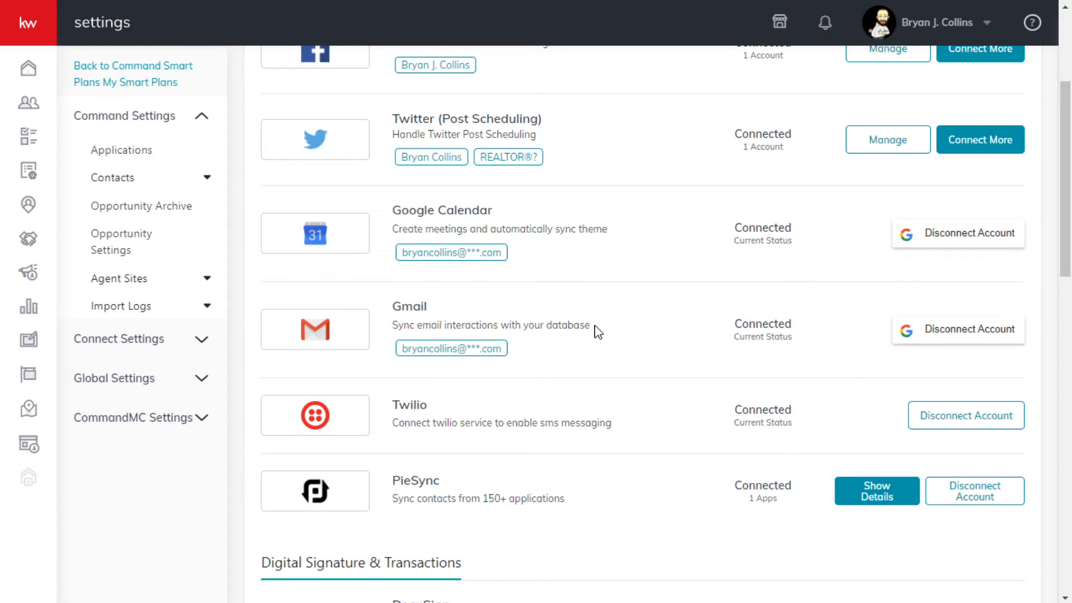
scroll(670, 335, "up", 1)
scroll(680, 343, "down", 2)
scroll(682, 347, "up", 1)
scroll(809, 375, "down", 2)
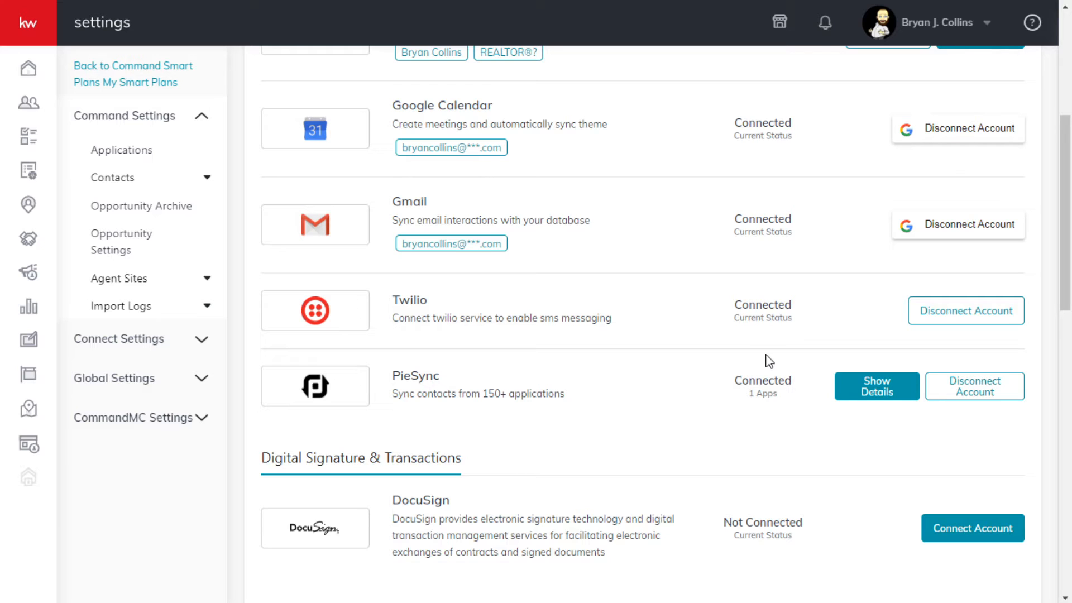
scroll(753, 374, "down", 8)
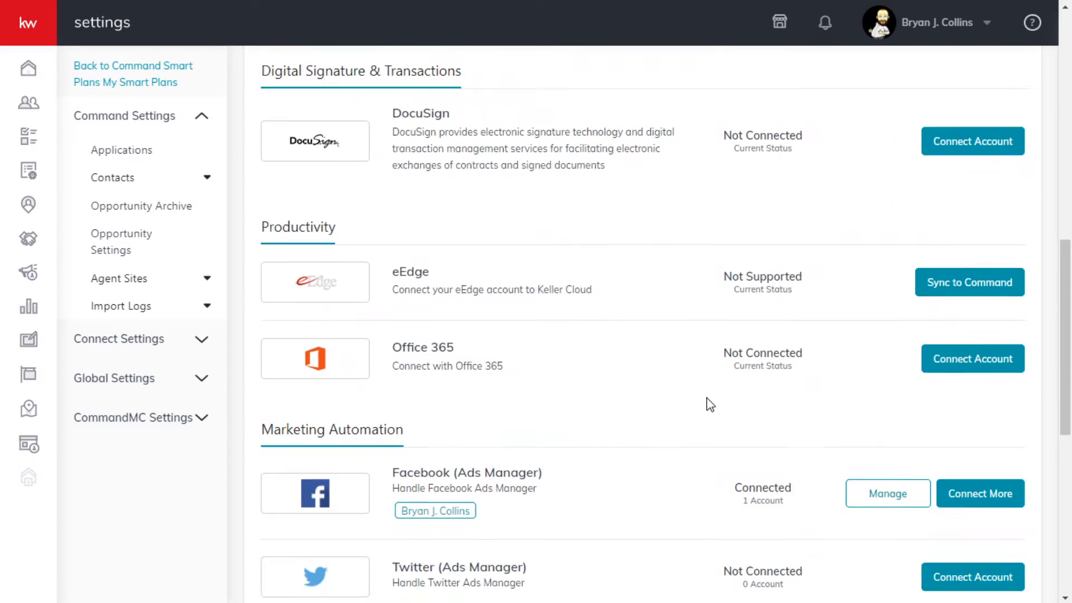
scroll(636, 404, "down", 7)
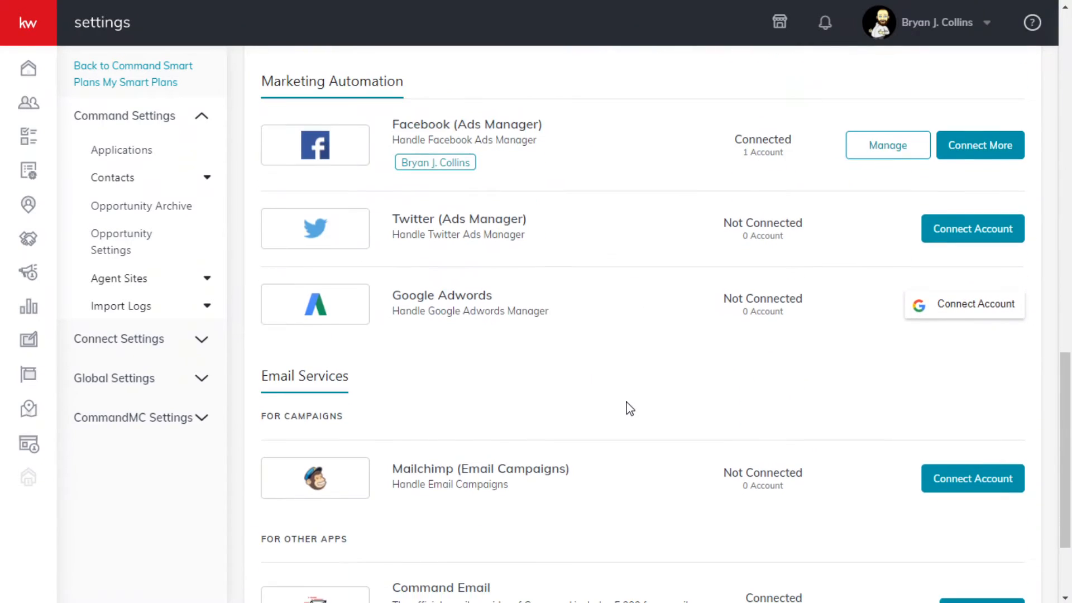
scroll(642, 410, "down", 2)
scroll(648, 410, "up", 20)
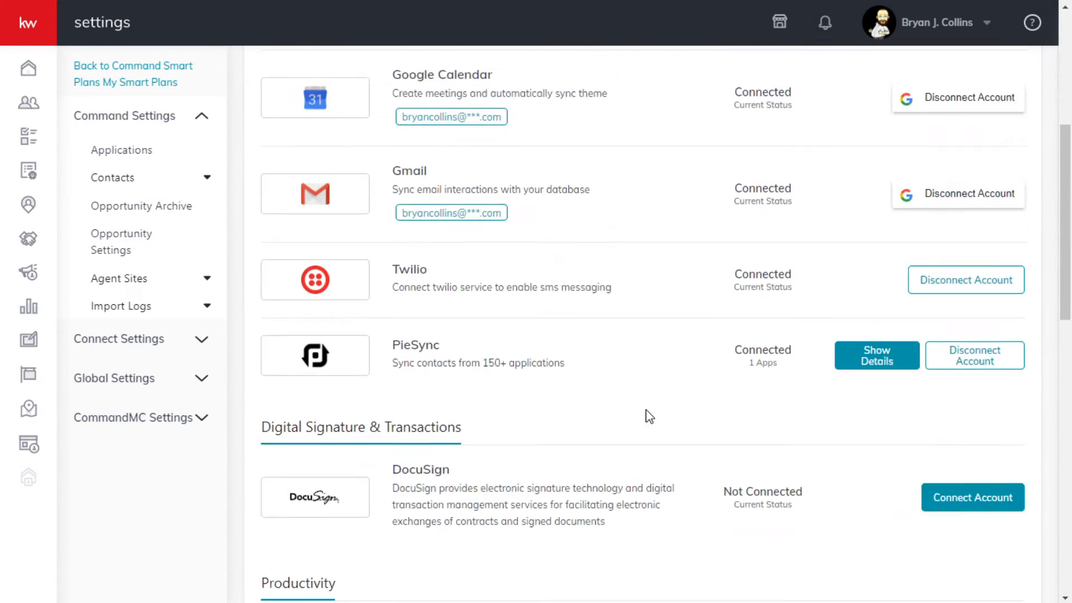
scroll(658, 409, "up", 1)
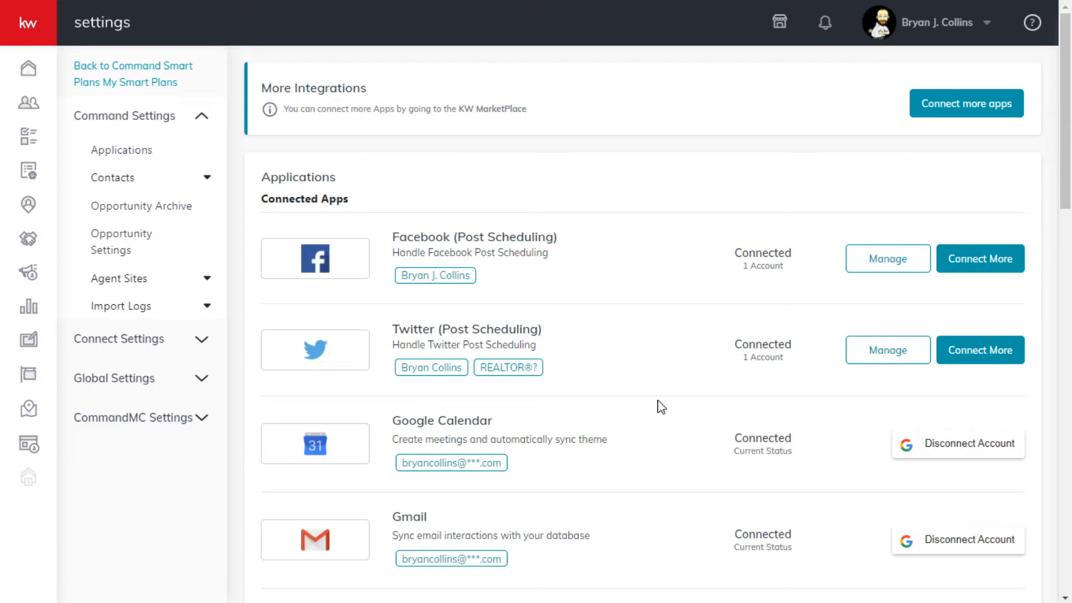
- Check the management dialog for Command Email once more from the applications list and close it
scroll(754, 357, "down", 15)
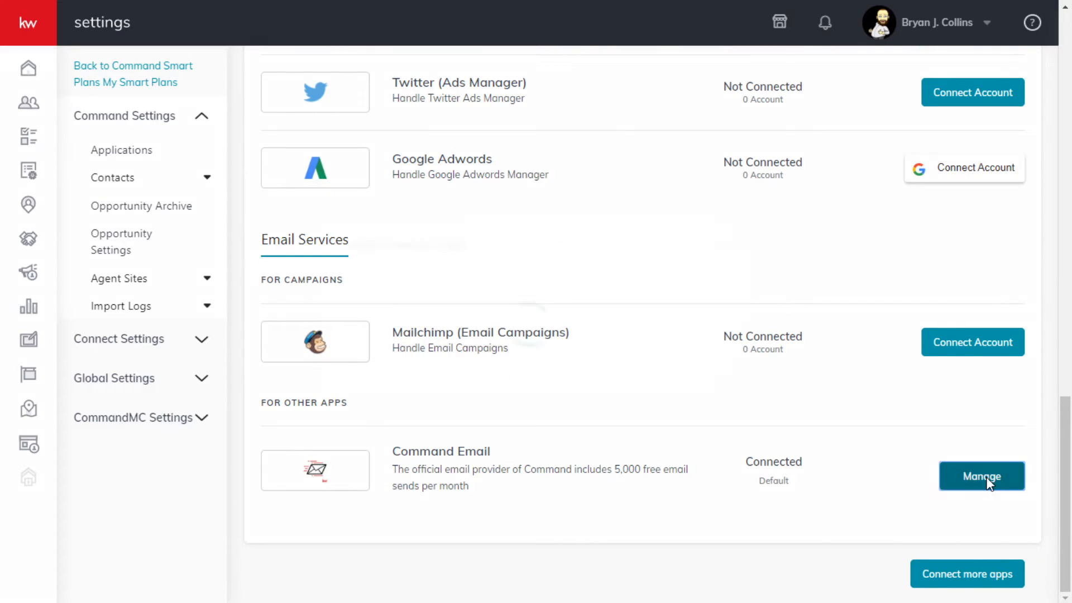
left_click(952, 475)
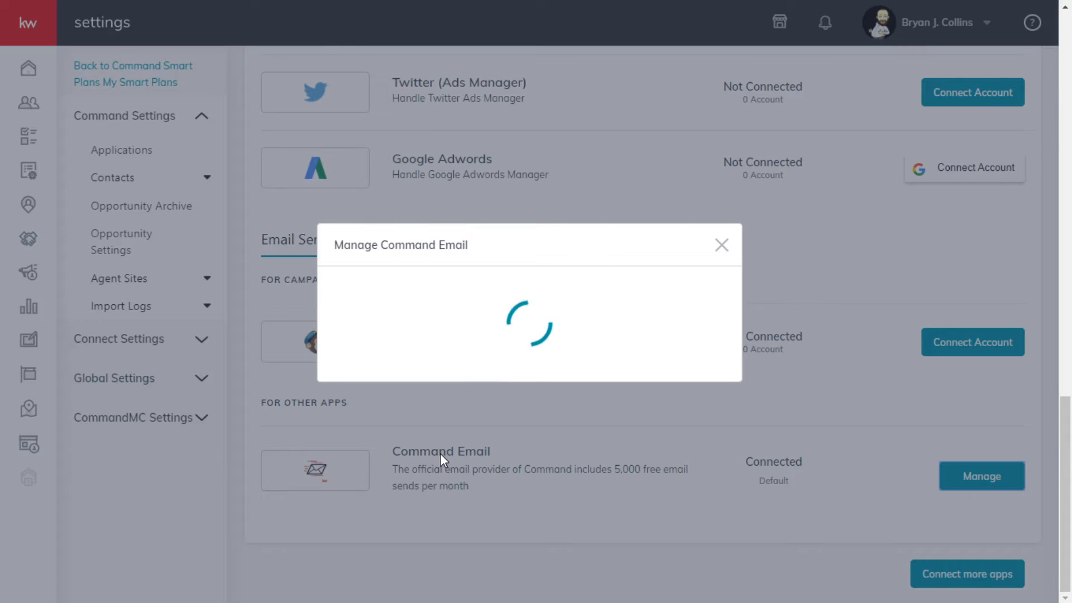
left_click(721, 245)
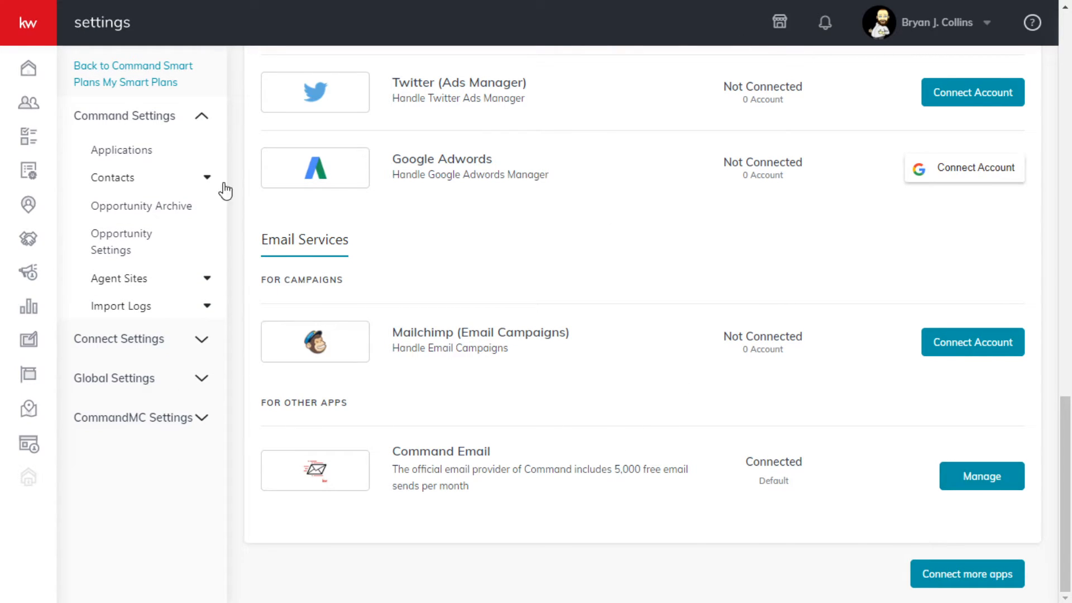
- Reload the settings page and open the Command Email management dialog again
scroll(223, 33, "up", 2)
left_click(537, 54)
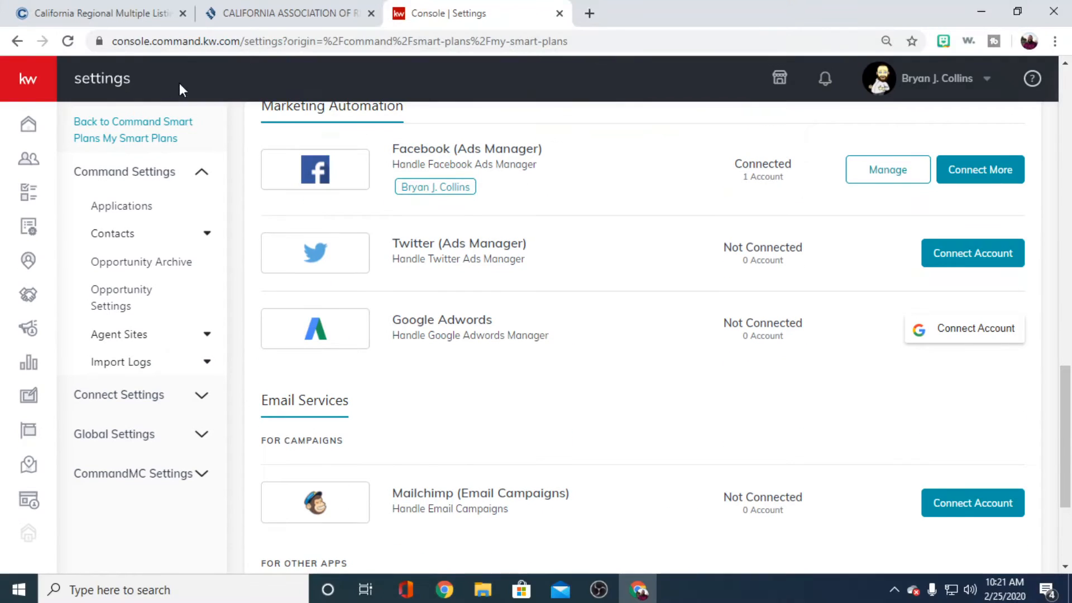
left_click(70, 40)
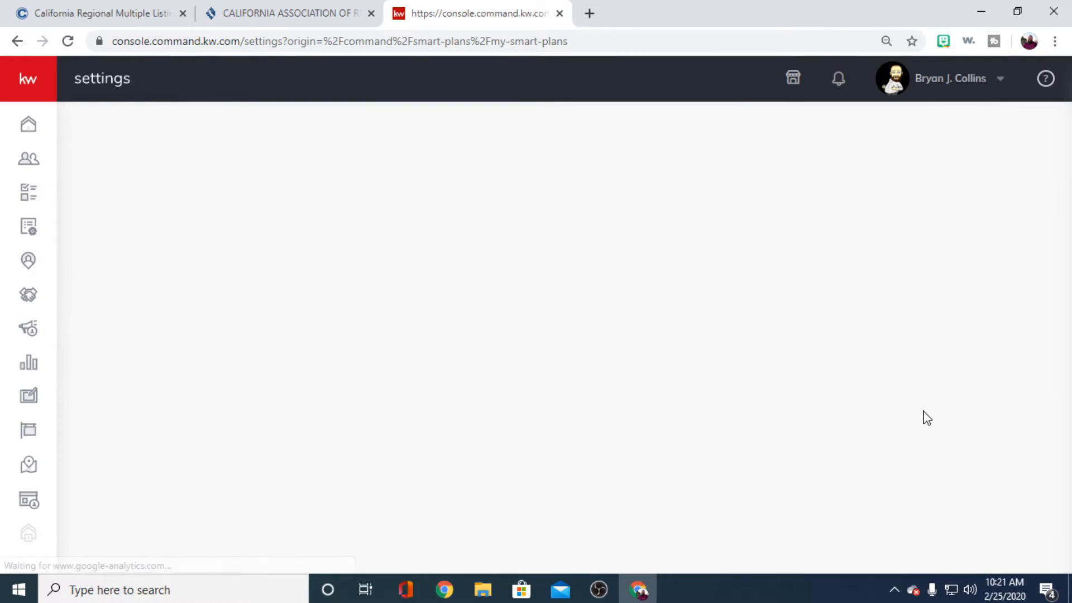
scroll(906, 455, "down", 10)
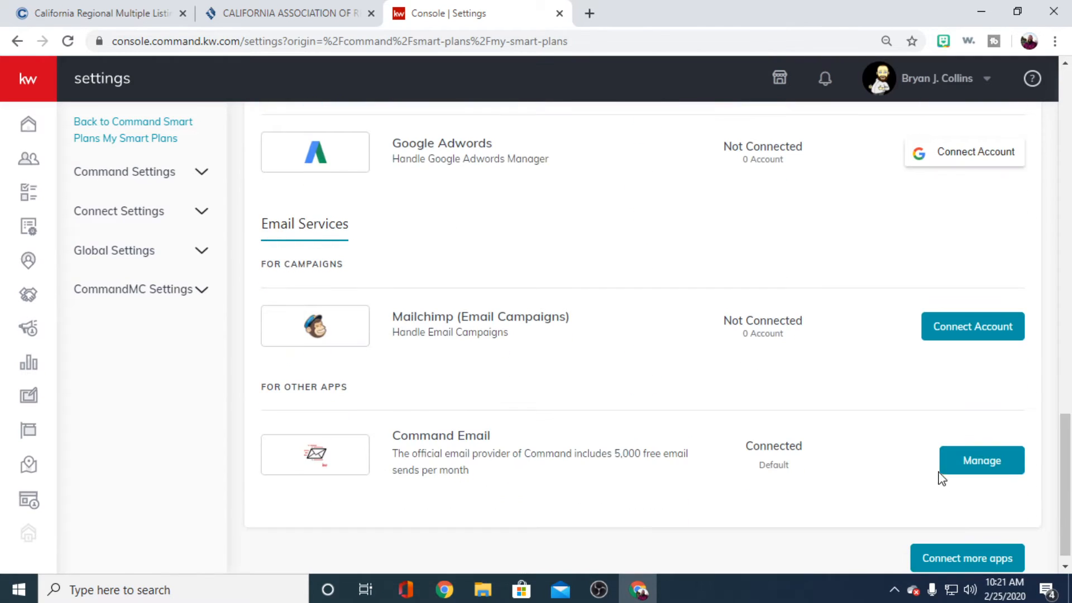
left_click(971, 441)
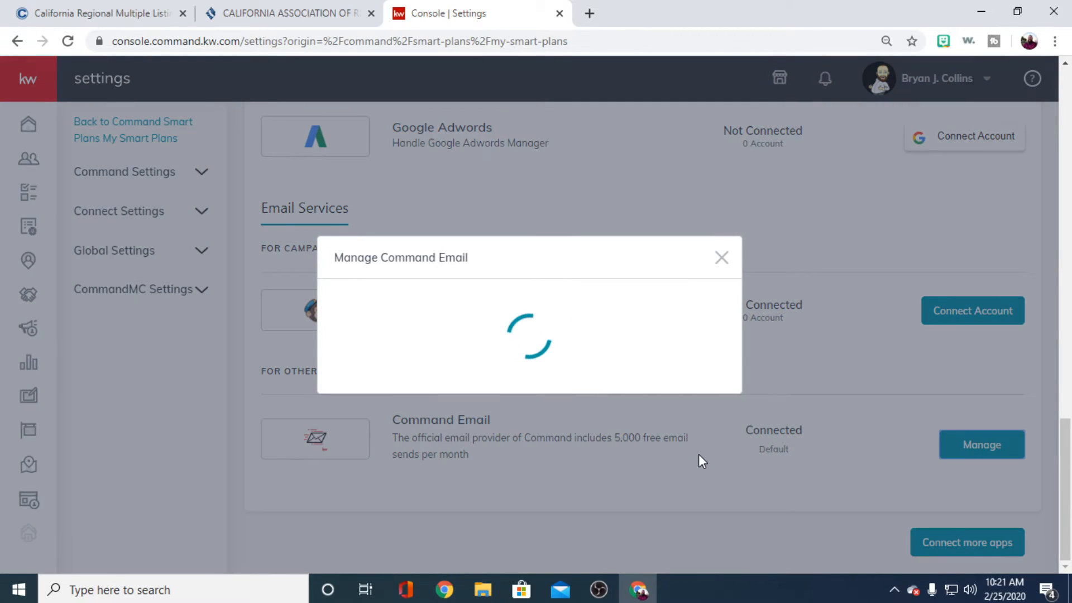
- Clear Chrome's cookies and other site data plus cached images and files for all time, leaving browsing history excluded
left_click(1054, 41)
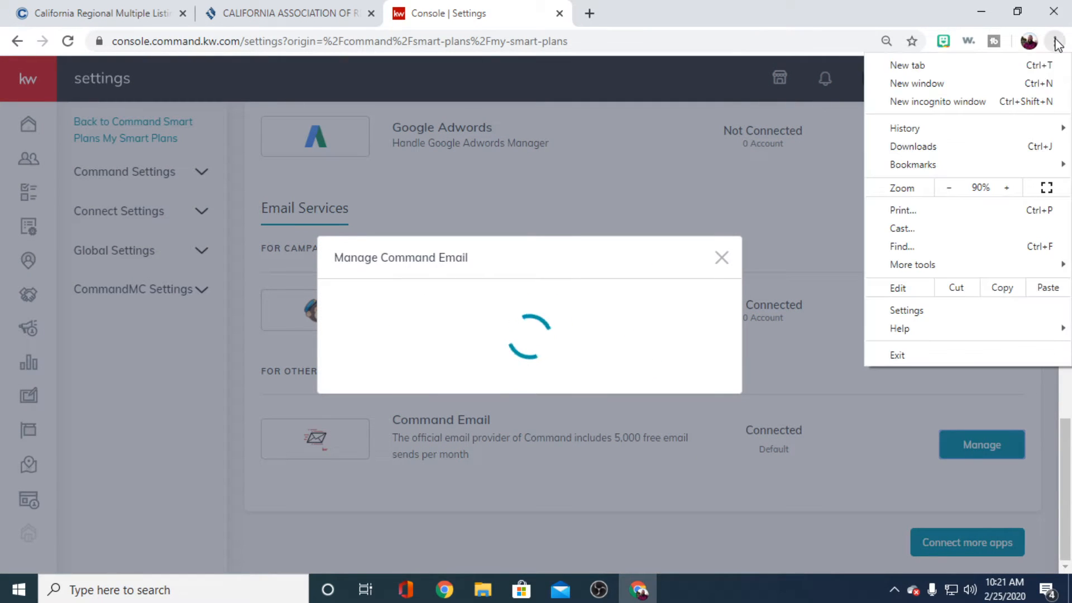
left_click(911, 310)
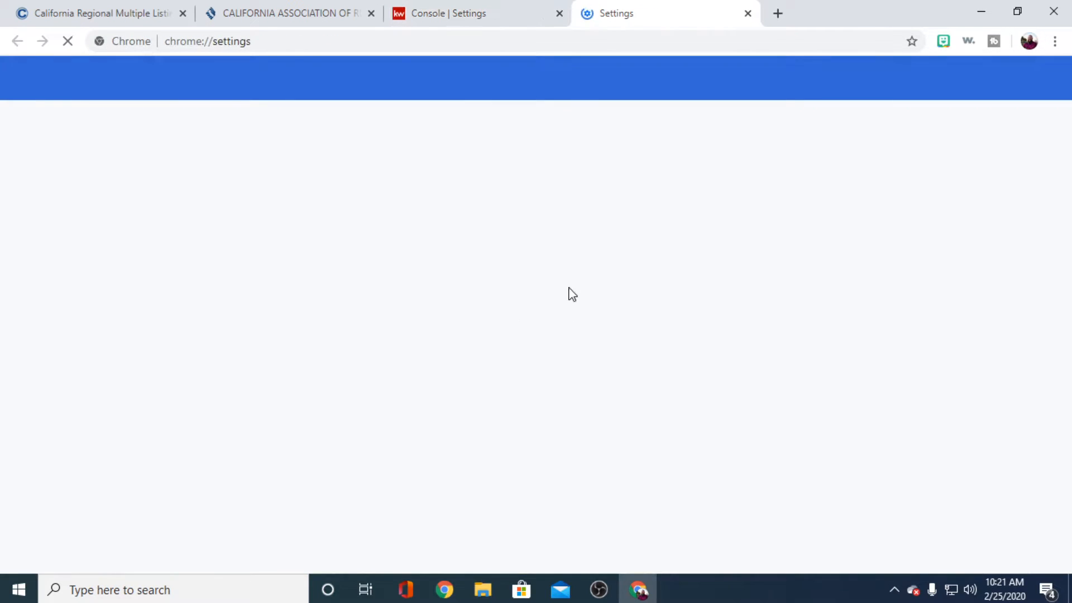
scroll(360, 284, "up", 3)
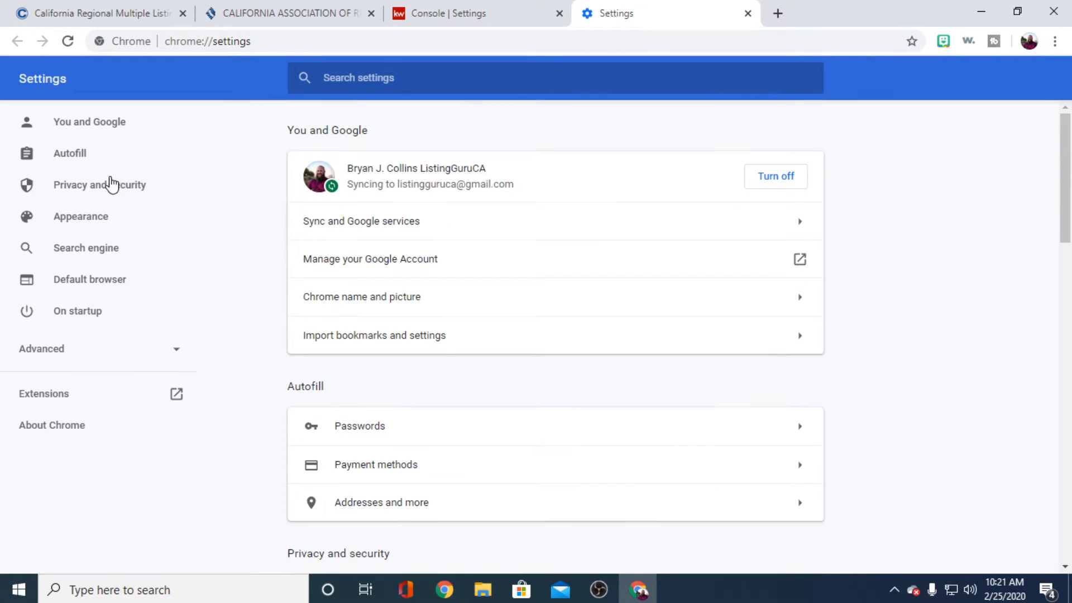
left_click(110, 183)
left_click(714, 197)
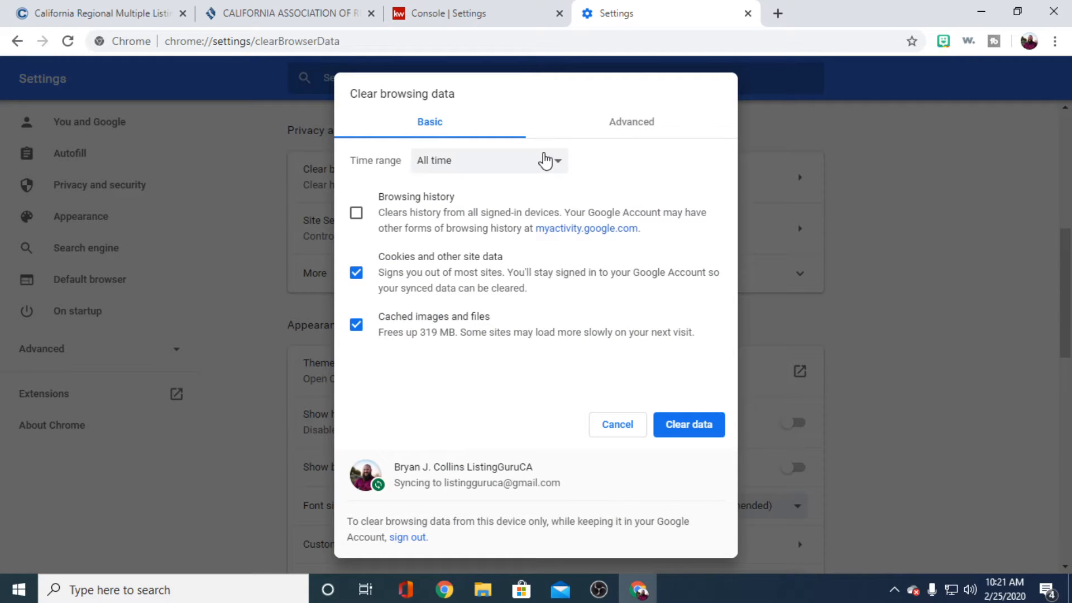
left_click(717, 427)
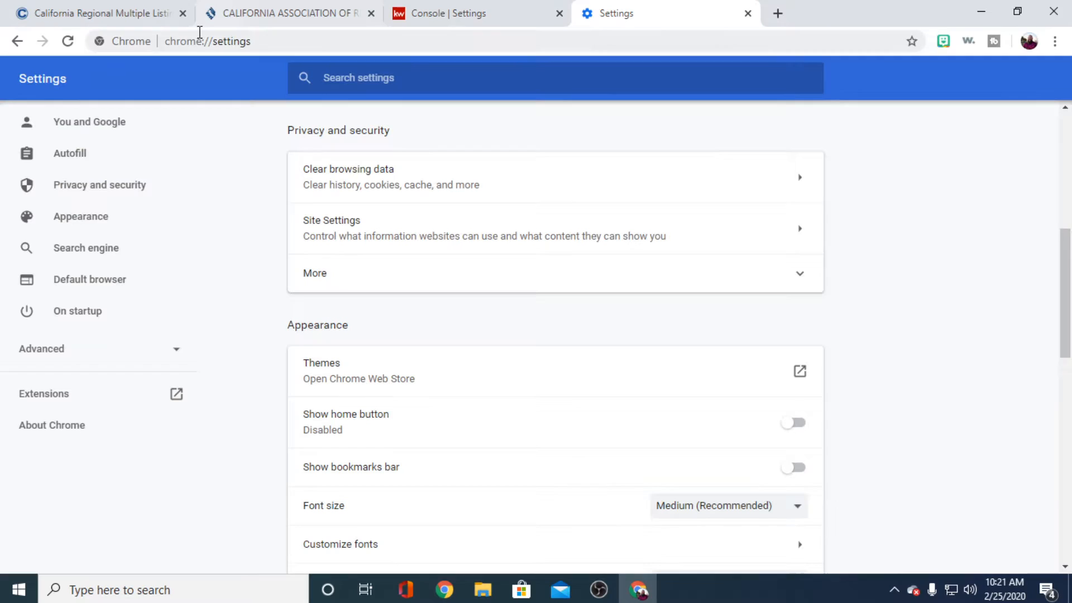
- Close the browser pages for the California Regional MLS and the California Association of Realtors
left_click(182, 13)
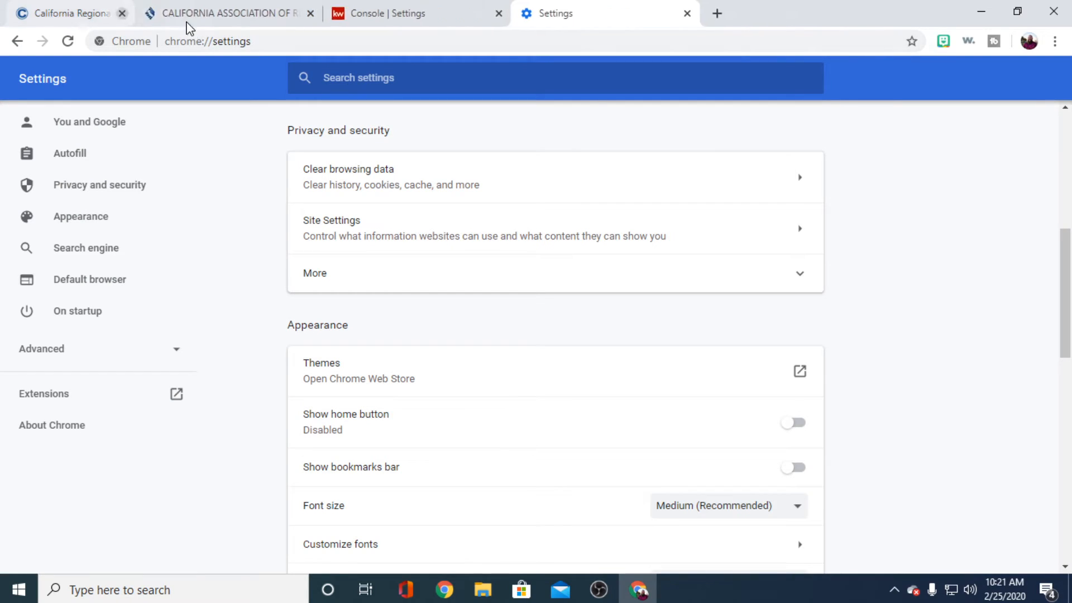
left_click(176, 13)
left_click(183, 14)
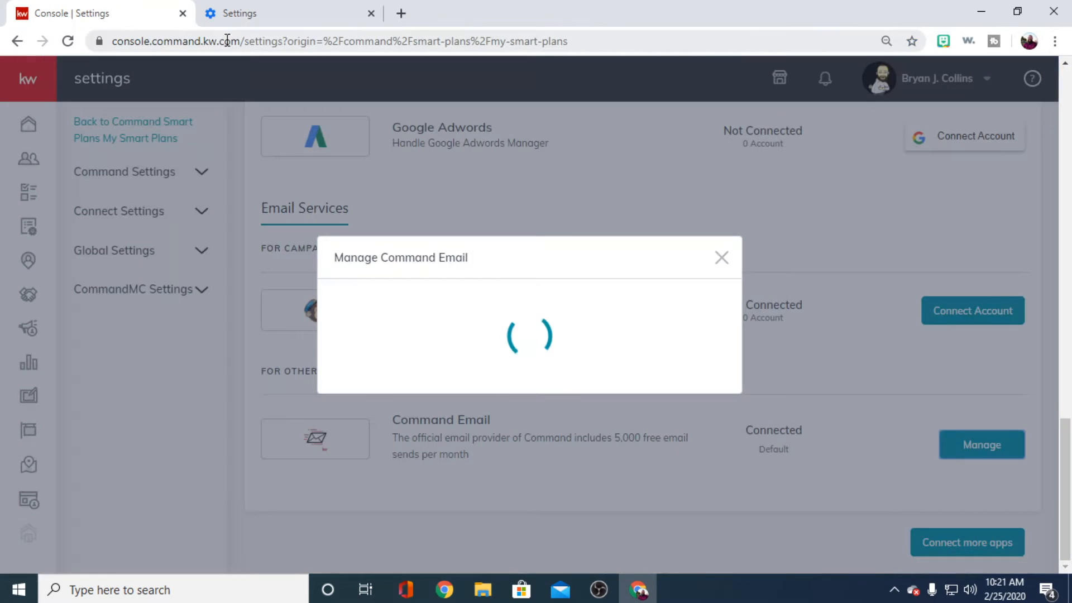
- Reload the Command console, log back in to the account and accept the site's cookies
left_click(281, 16)
scroll(647, 304, "up", 2)
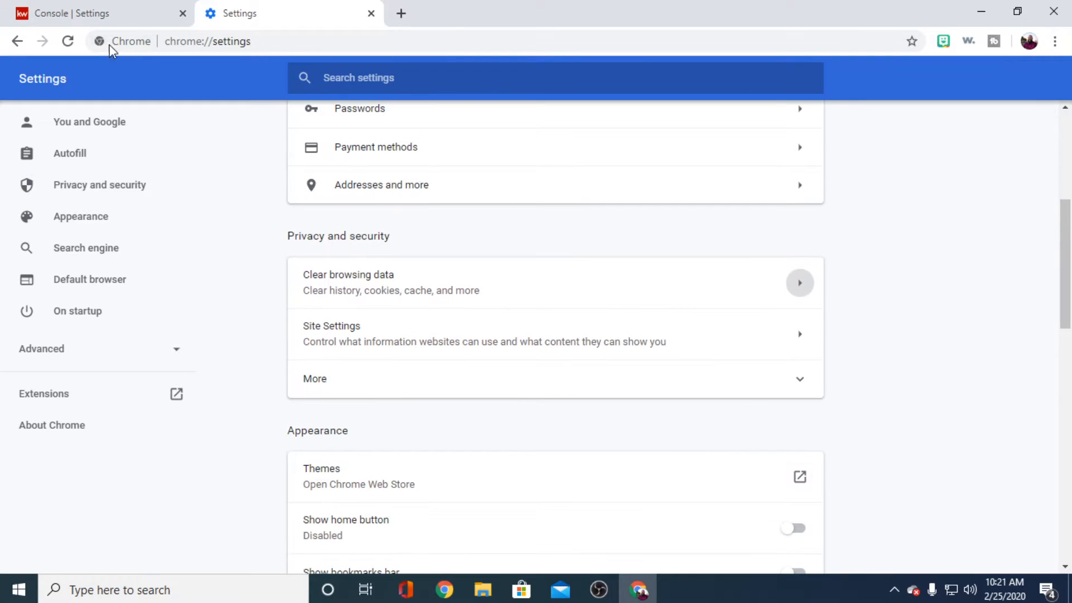
left_click(109, 13)
left_click(67, 41)
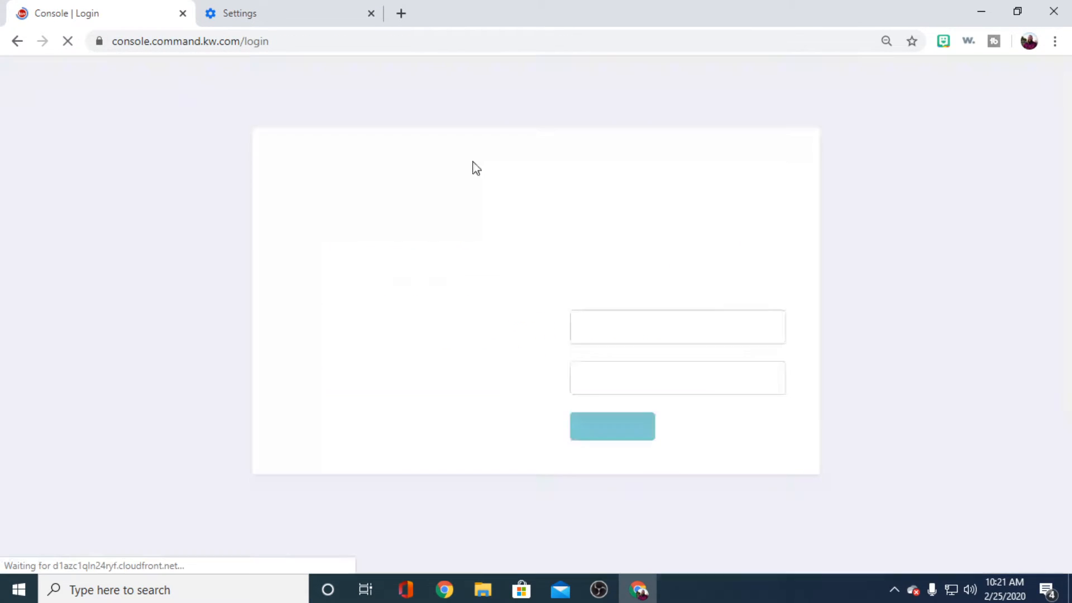
left_click(613, 428)
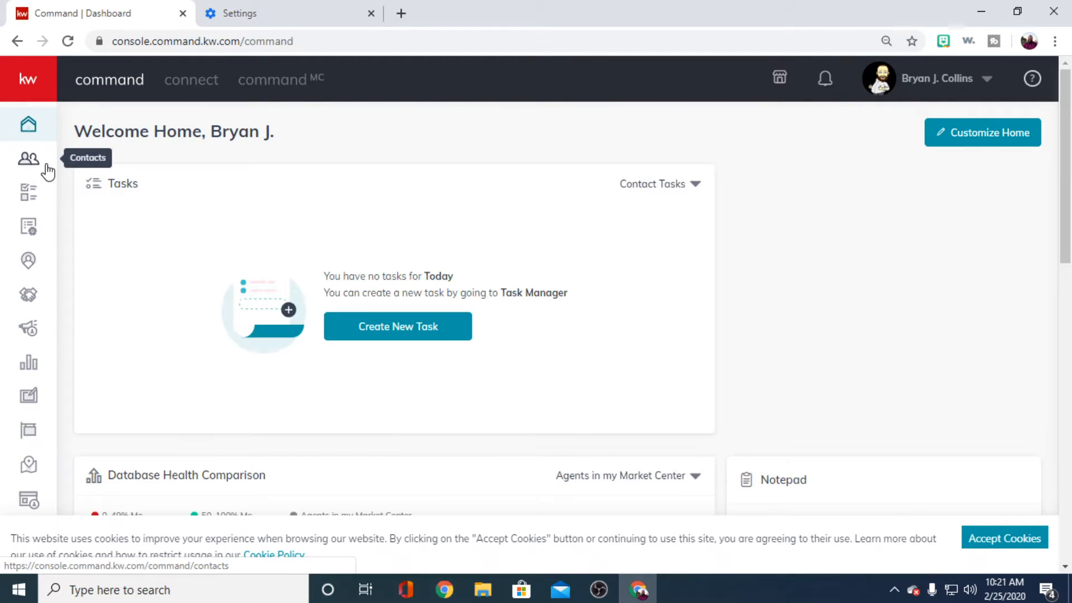
left_click(1005, 537)
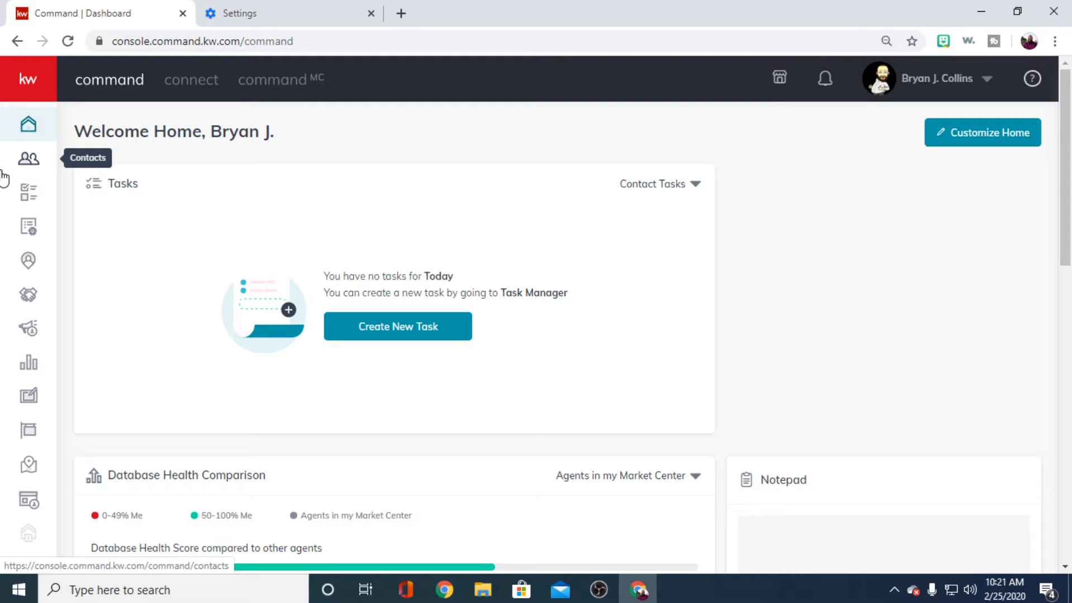
- Open the My SmartPlans list and go from there to the account settings
left_click(28, 226)
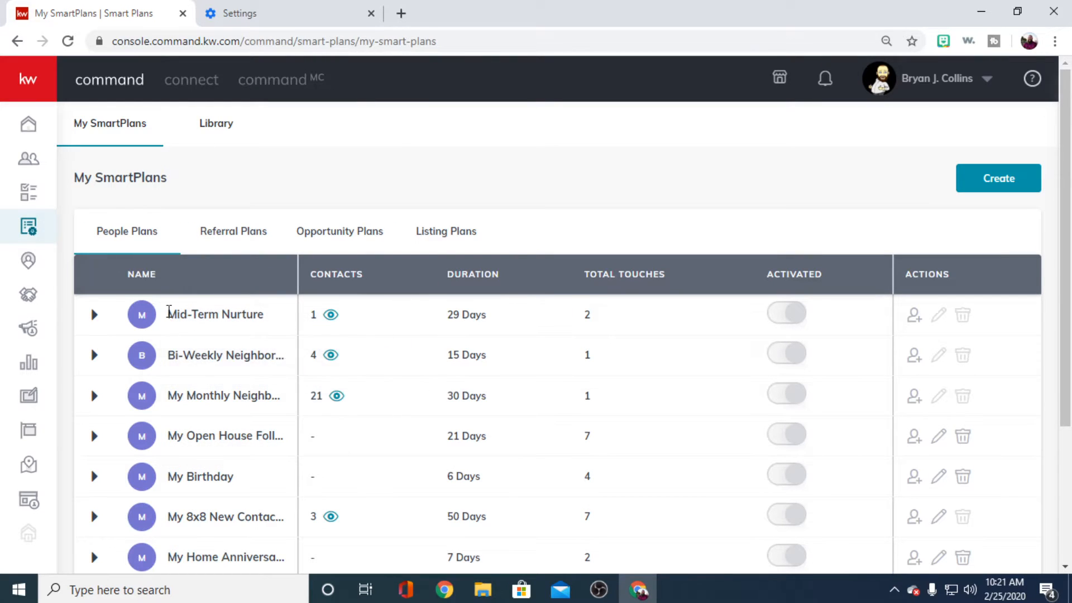
left_click(948, 78)
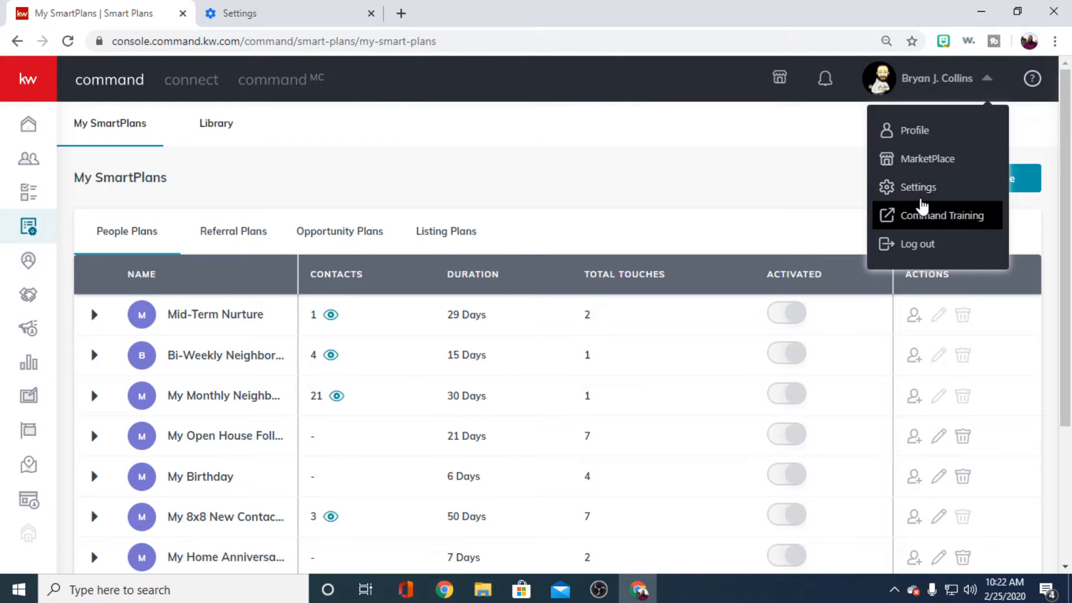
left_click(925, 190)
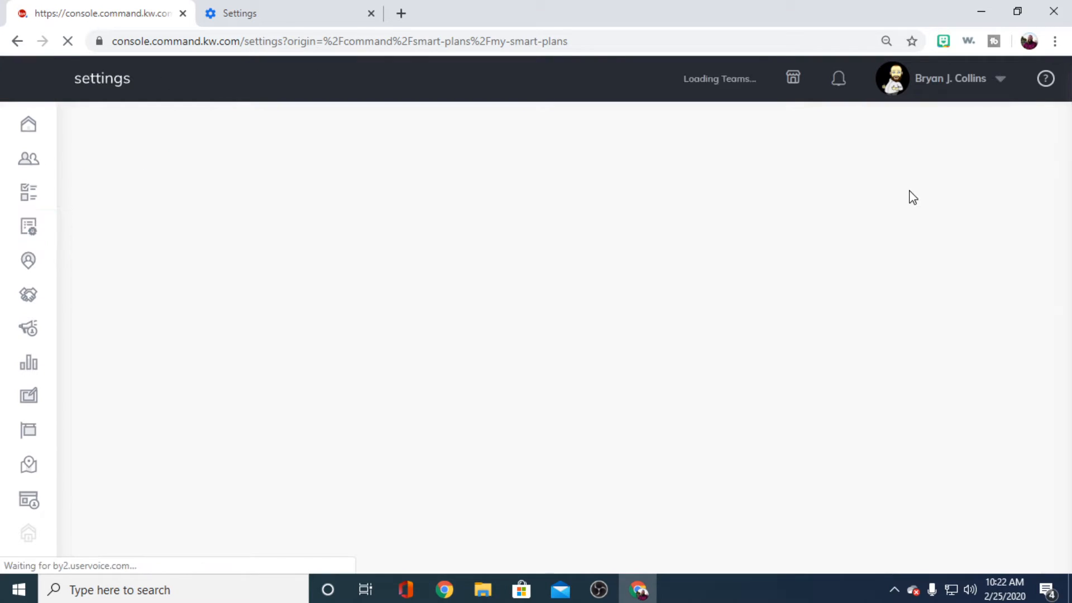
- View the Command Email management dialog after the new login, close it and go back to the connected apps overview
scroll(708, 325, "down", 10)
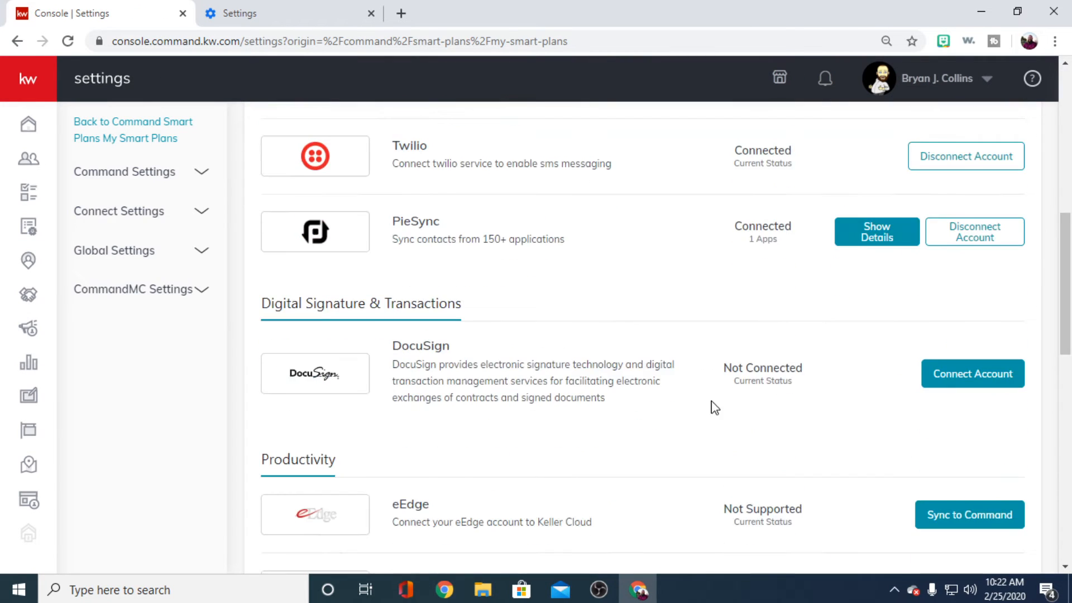
scroll(697, 399, "down", 5)
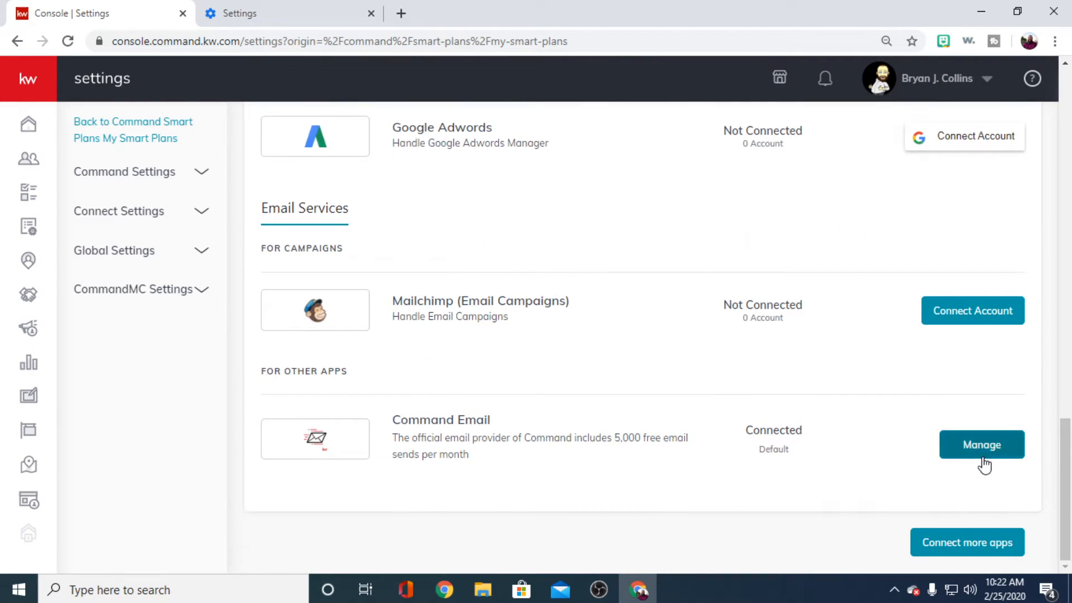
left_click(982, 451)
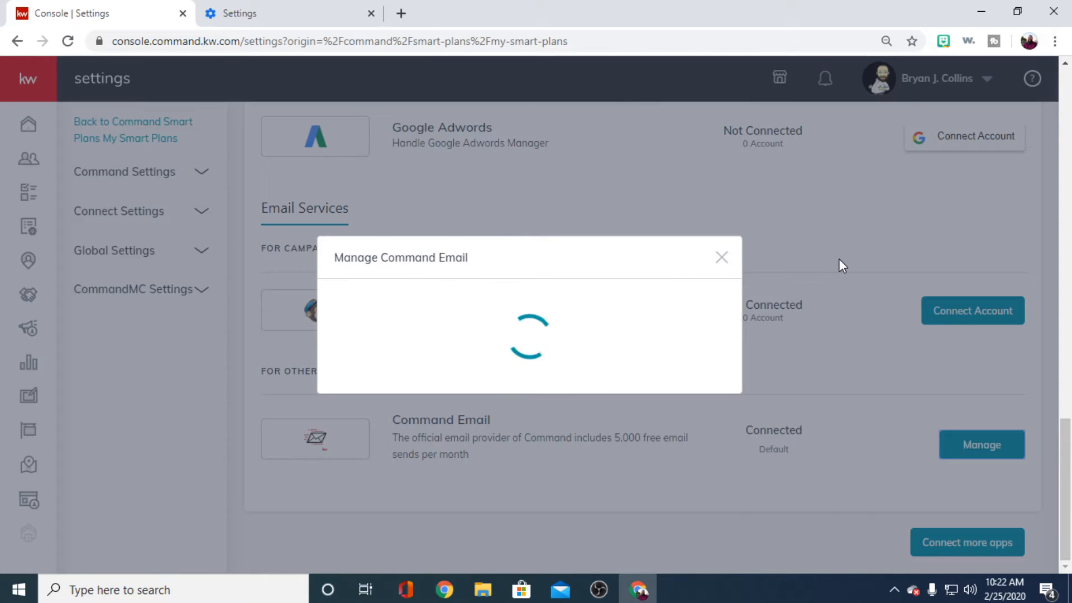
left_click(721, 258)
scroll(793, 348, "up", 15)
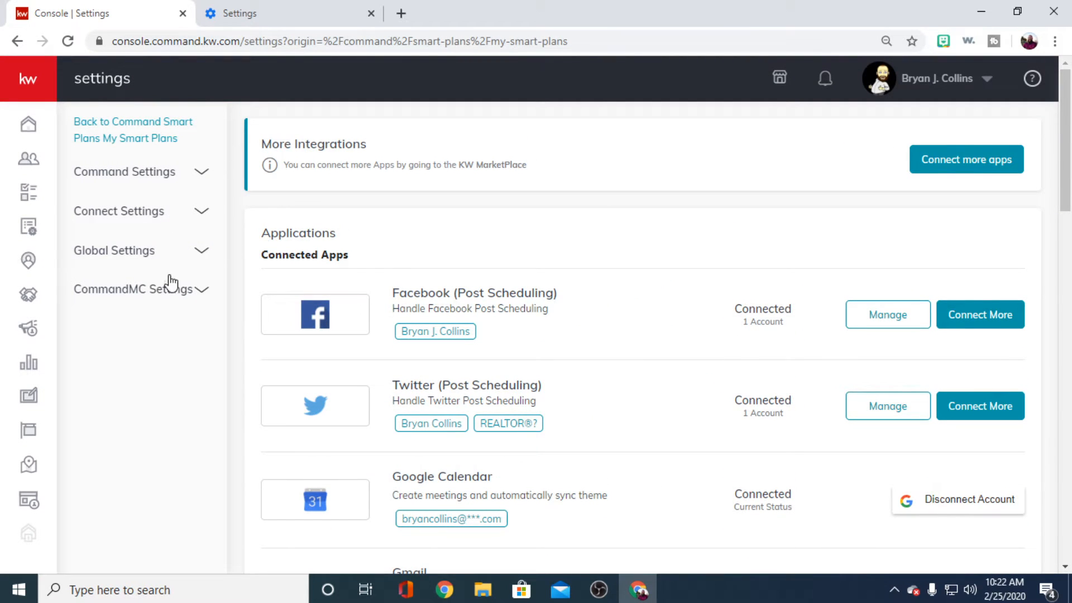
- Go to the KW MarketPlace from the connected apps settings and view the Email & Marketing applications
left_click(968, 168)
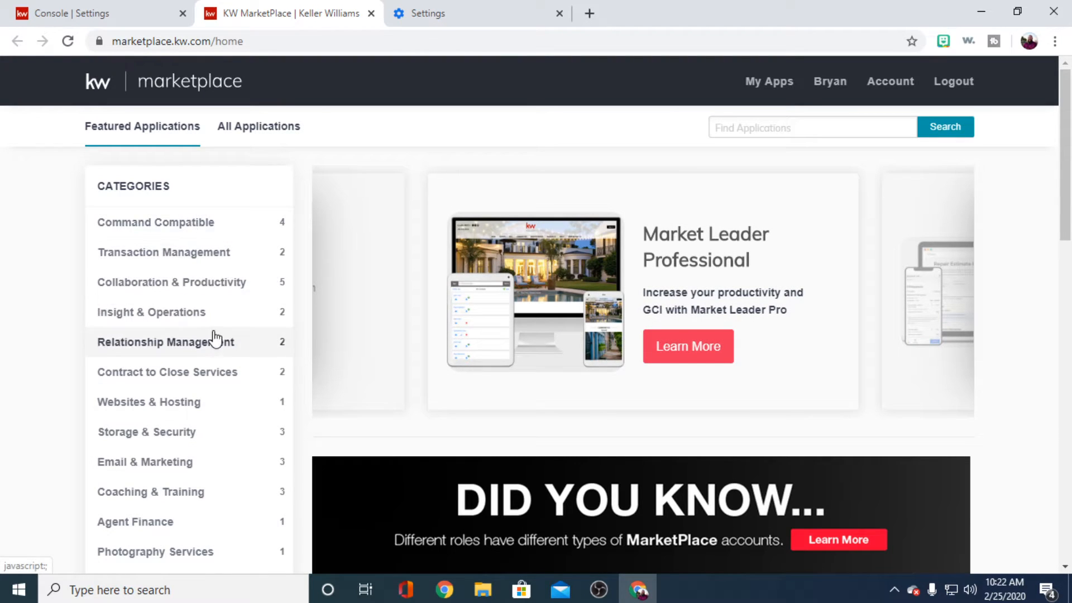
scroll(212, 336, "down", 2)
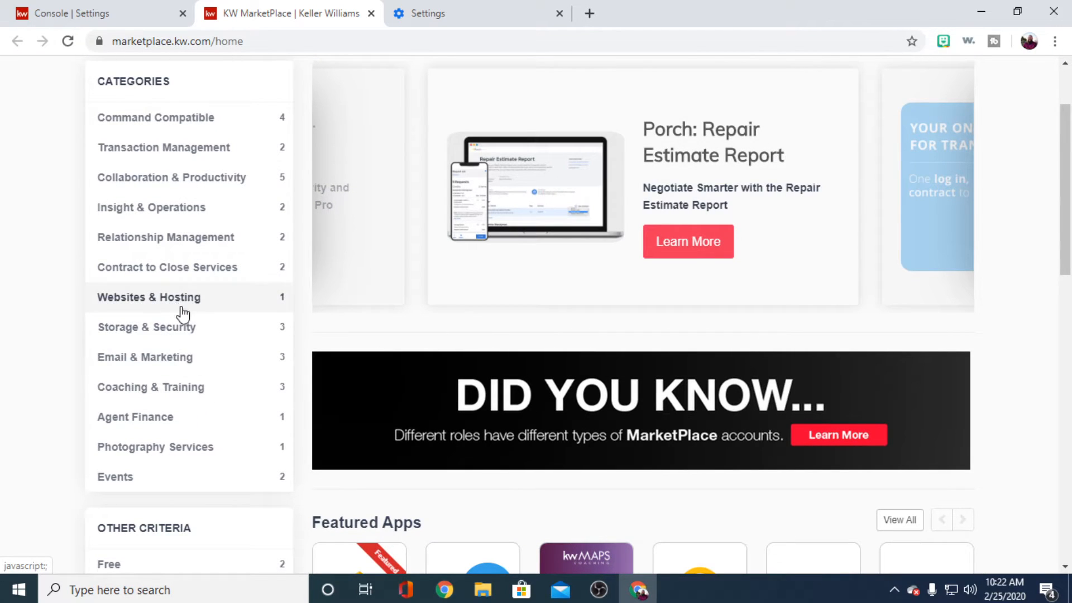
left_click(187, 356)
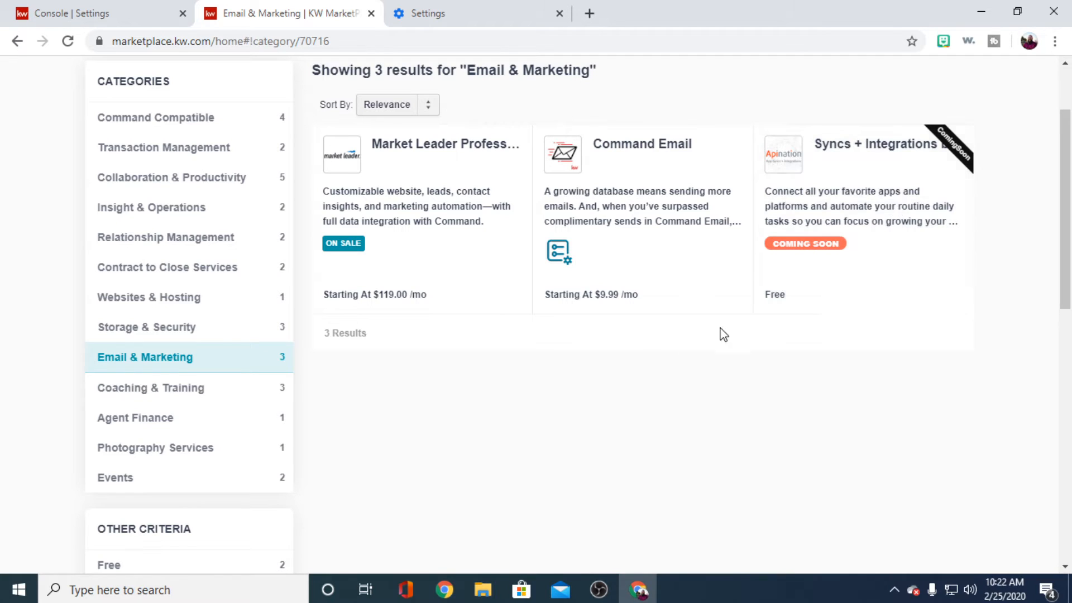
scroll(246, 313, "up", 2)
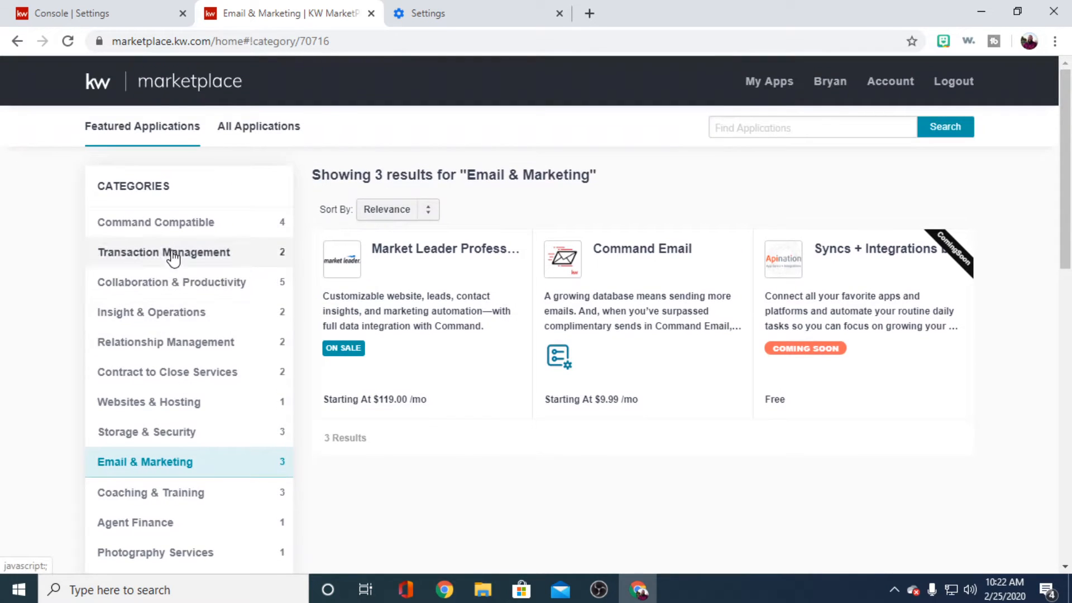
- Browse the MarketPlace applications in the Command Compatible category and those under Coaching & Training
left_click(178, 223)
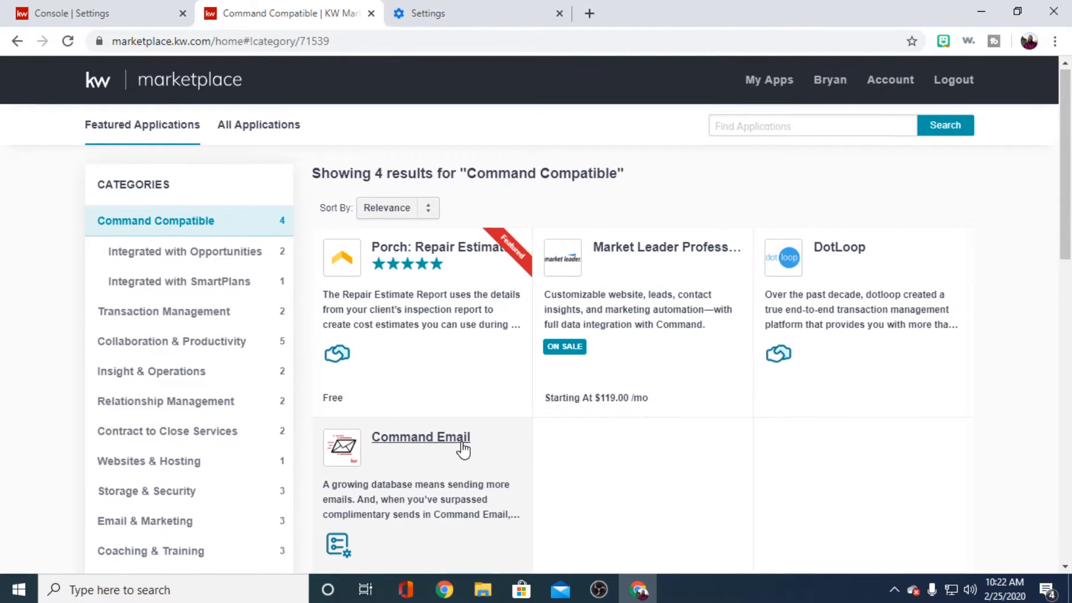
scroll(462, 448, "down", 2)
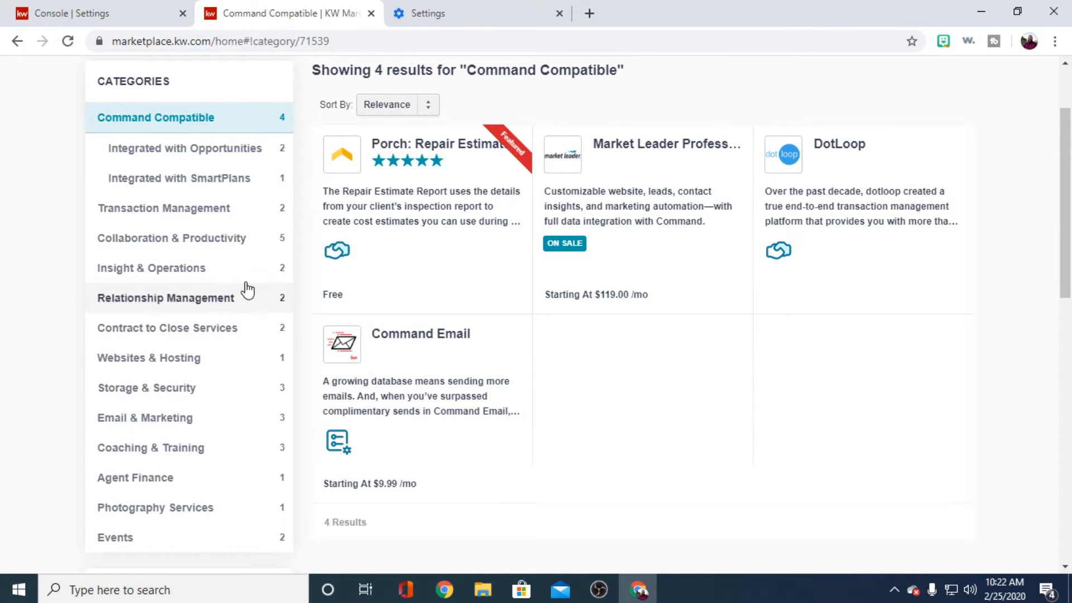
scroll(190, 281, "down", 2)
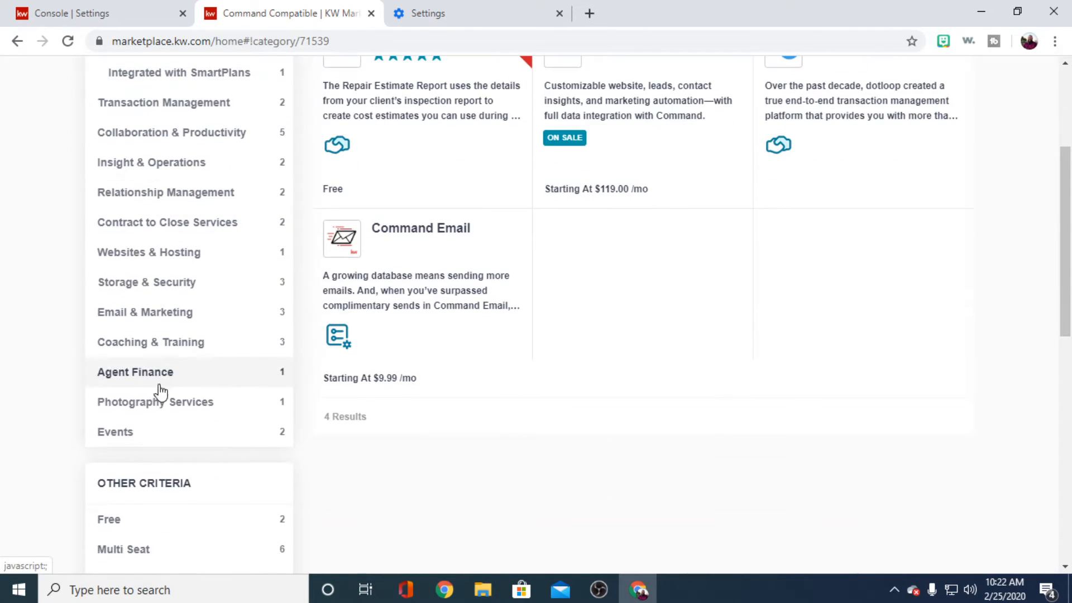
scroll(179, 416, "down", 4)
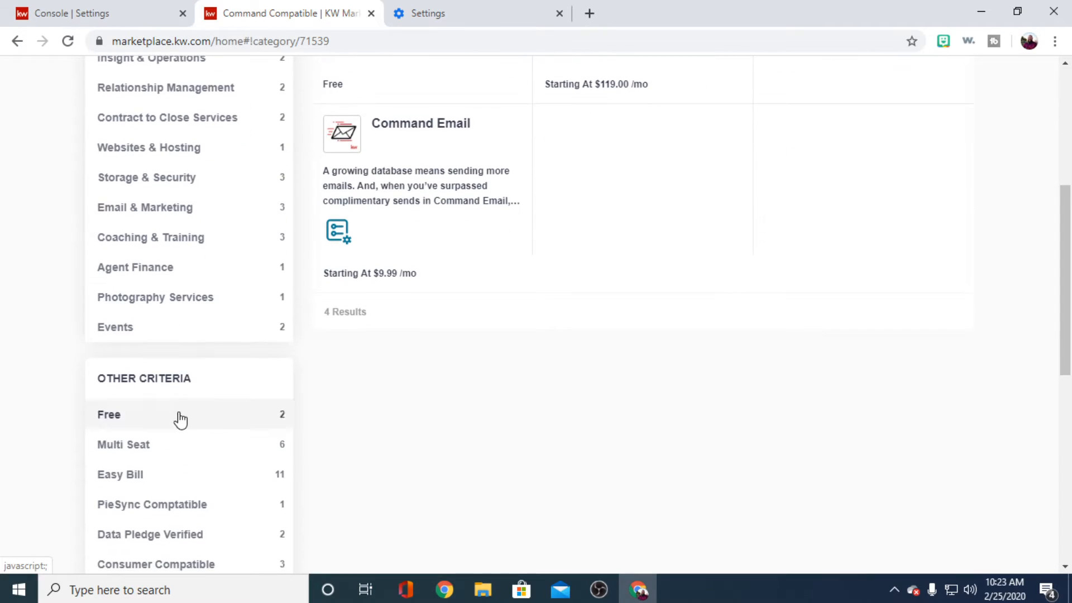
scroll(180, 364, "up", 6)
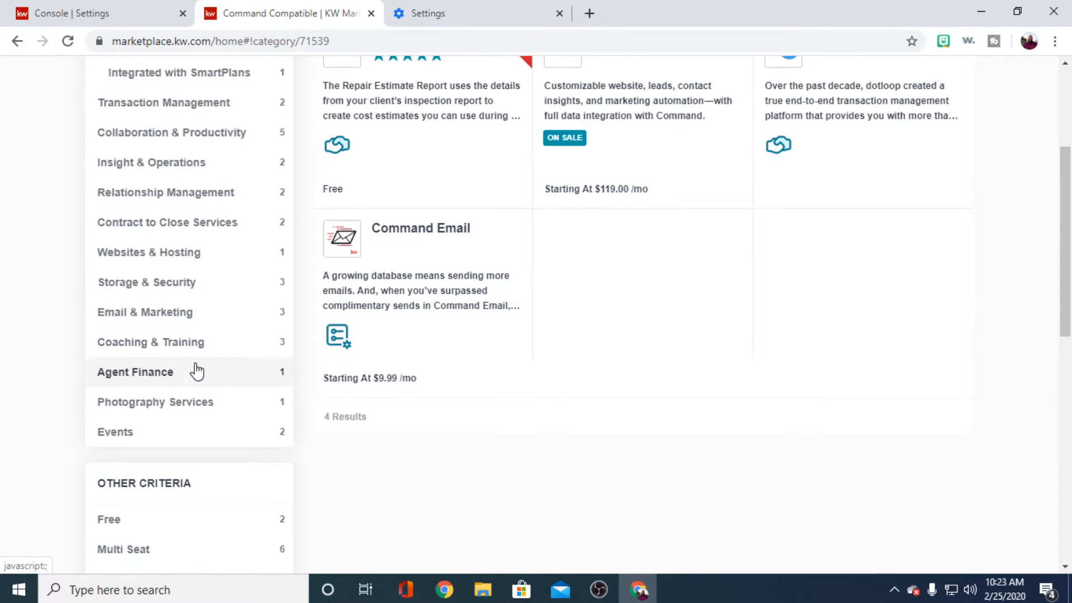
left_click(186, 446)
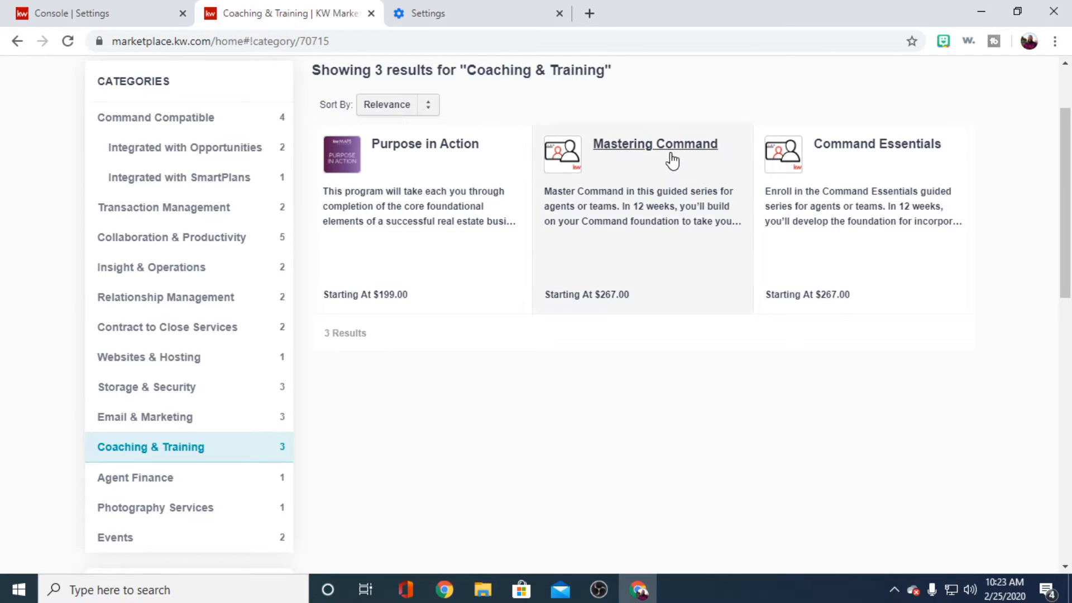
scroll(495, 277, "up", 2)
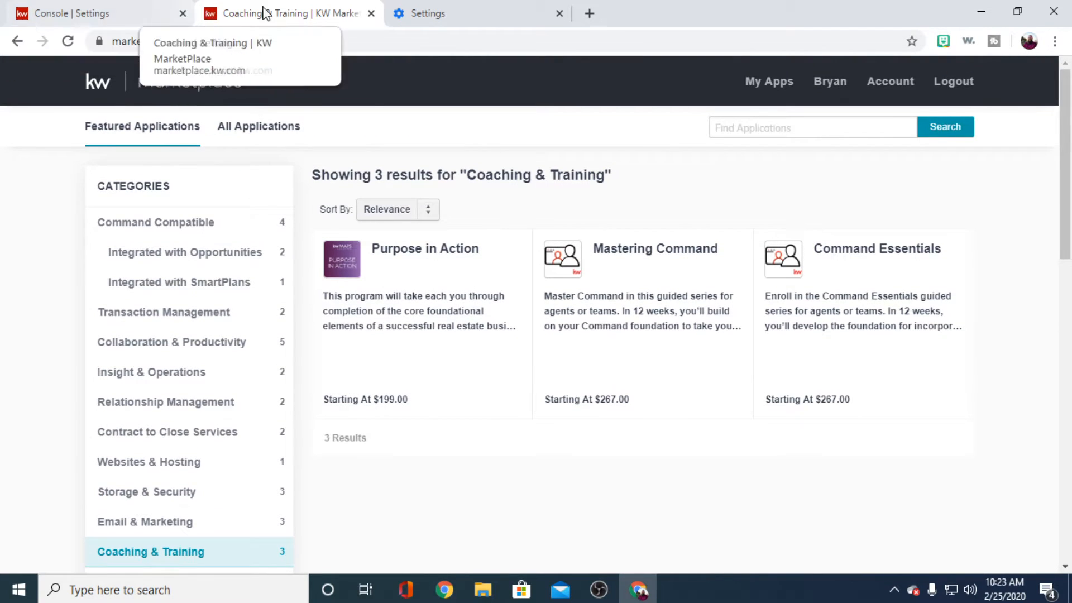
- Close the MarketPlace page and review the connected apps in the settings, from Google Calendar through the Productivity section
left_click(371, 13)
scroll(560, 319, "down", 5)
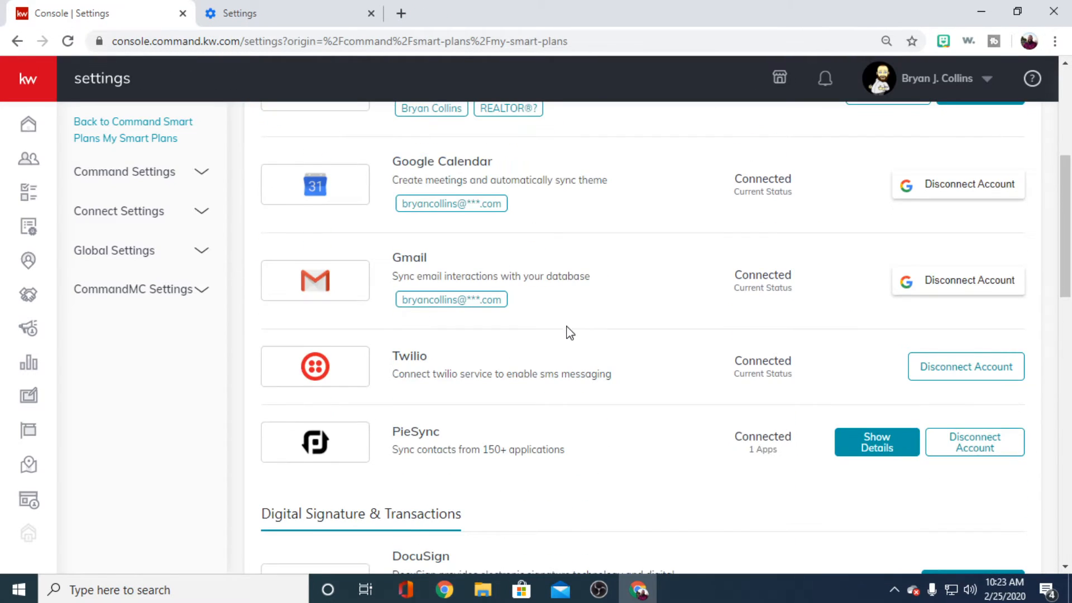
scroll(569, 333, "down", 5)
scroll(570, 335, "up", 2)
scroll(570, 335, "down", 4)
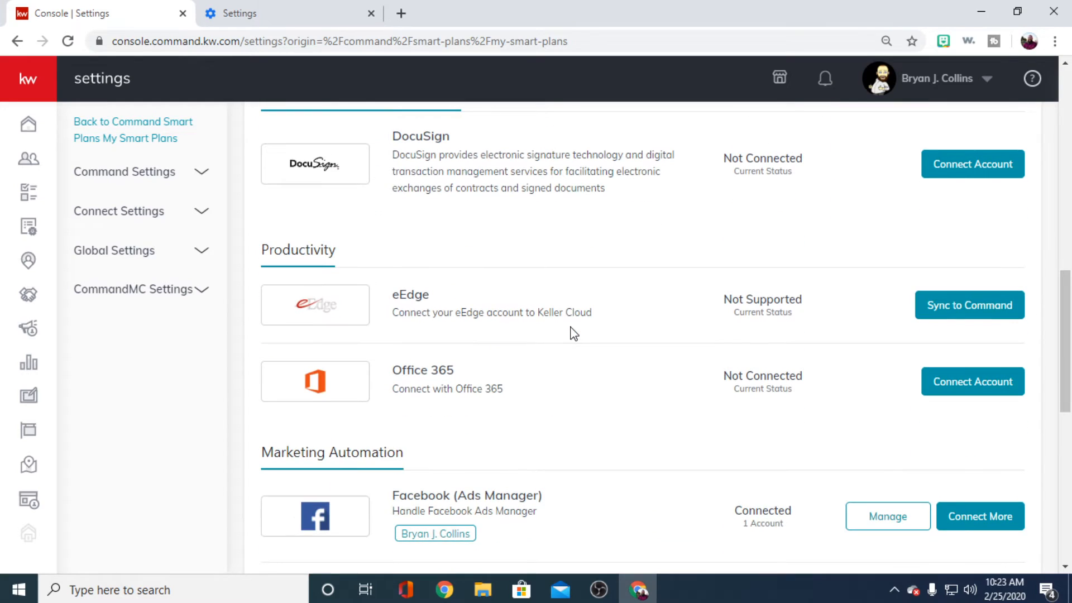
scroll(514, 402, "up", 2)
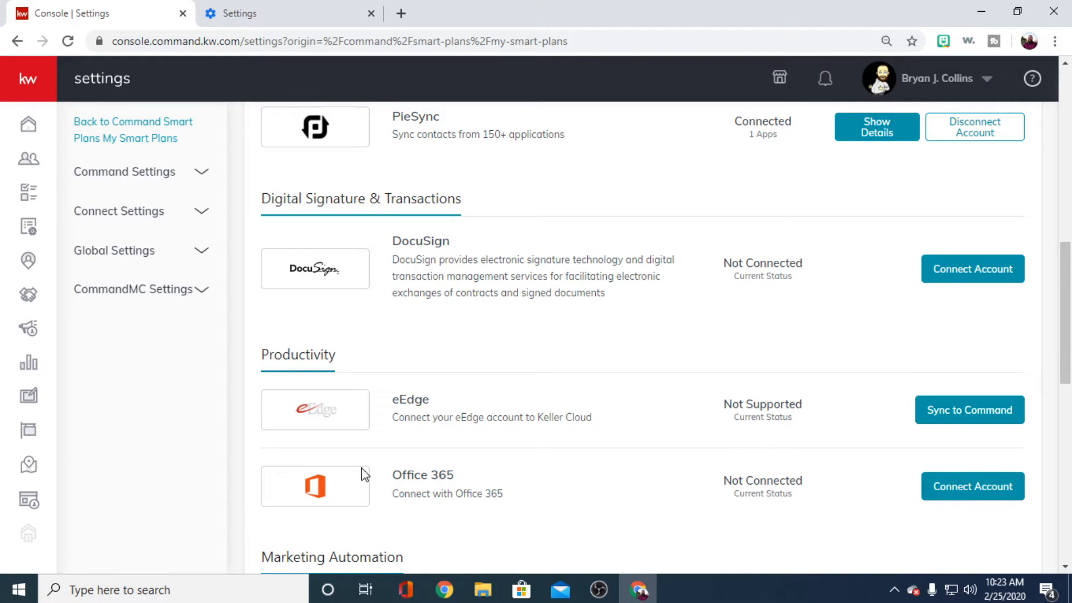
scroll(227, 192, "up", 5)
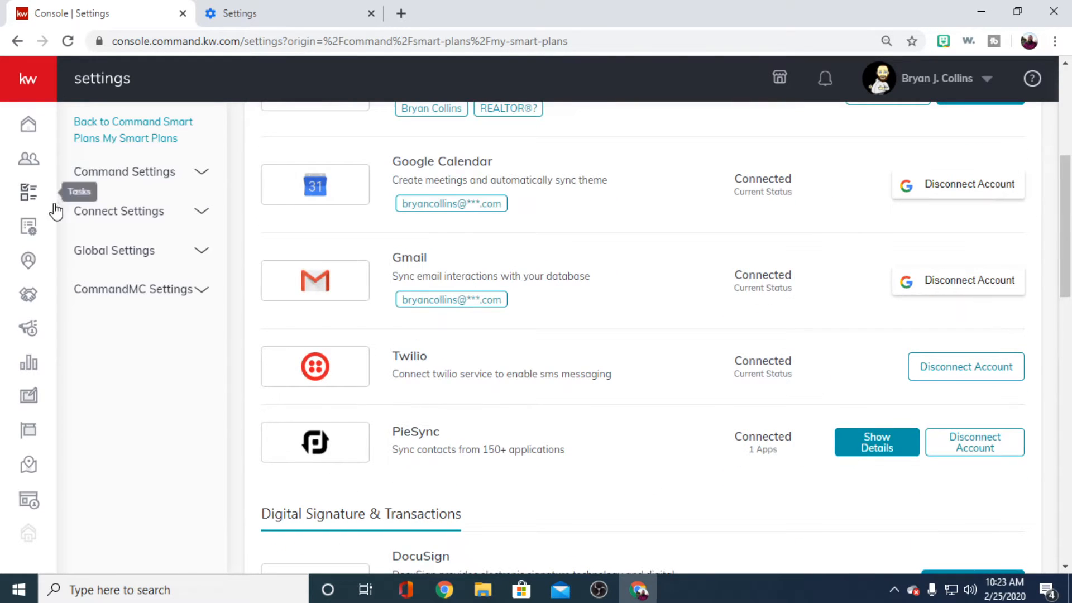
- Go to My SmartPlans and create a new SmartPlan named Custom Touches in the Contacts category
left_click(28, 226)
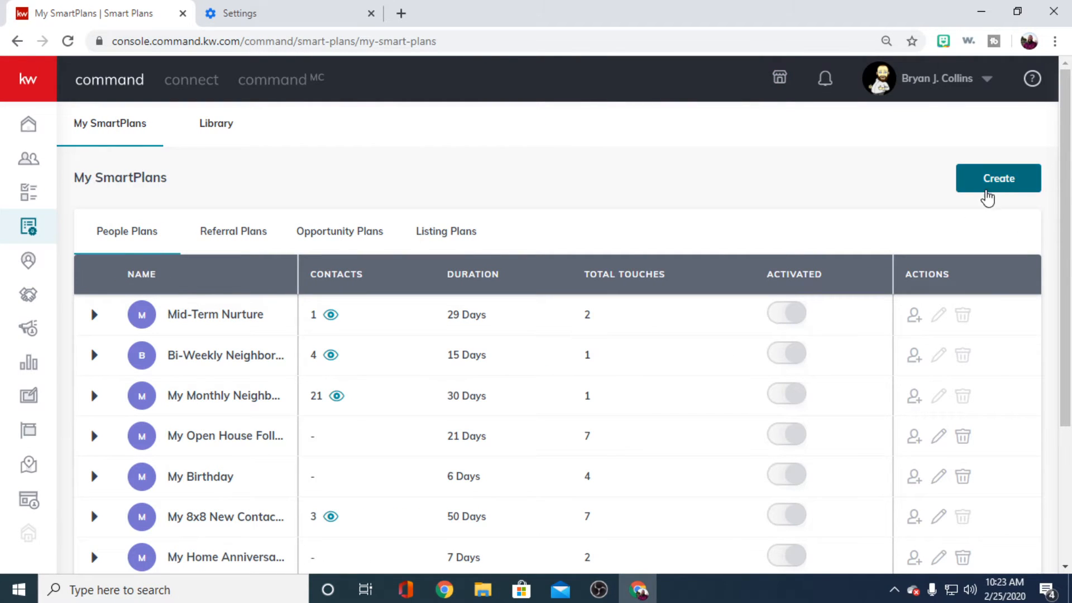
left_click(1001, 180)
left_click(402, 169)
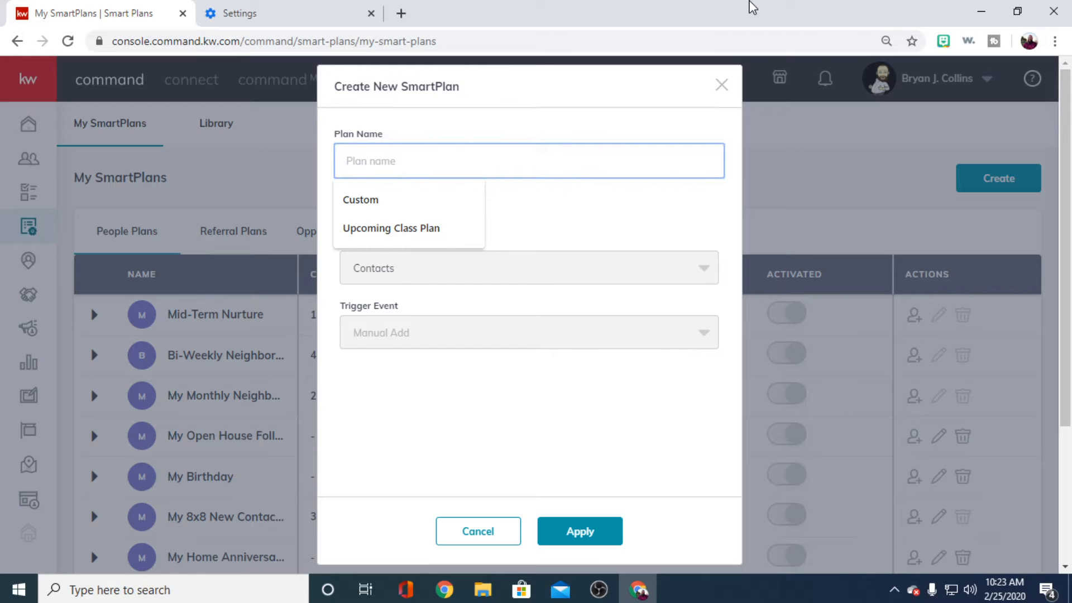
type("Cus")
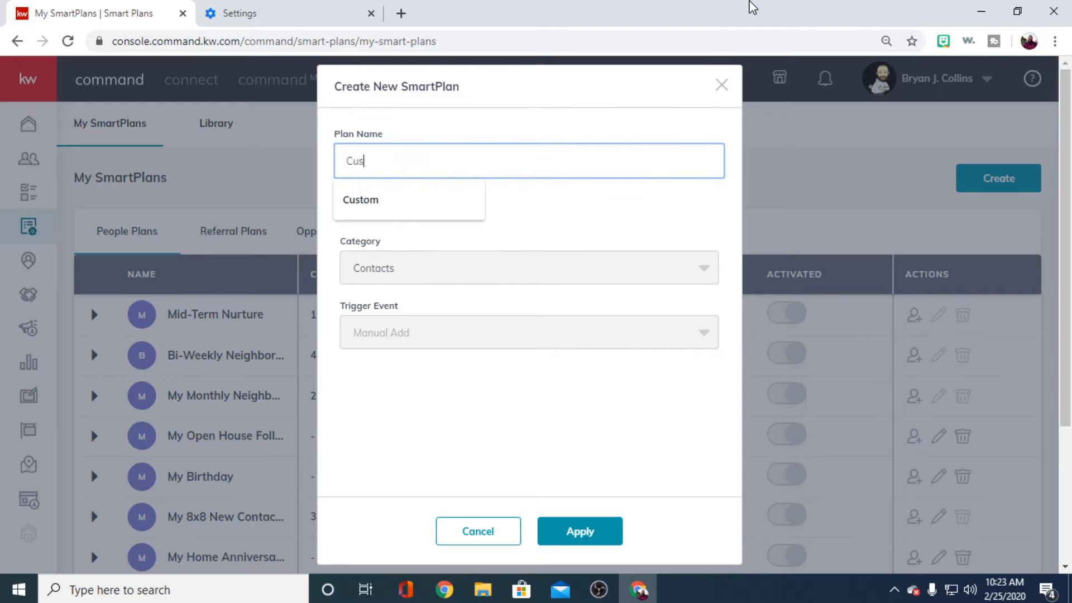
type("tom Touches")
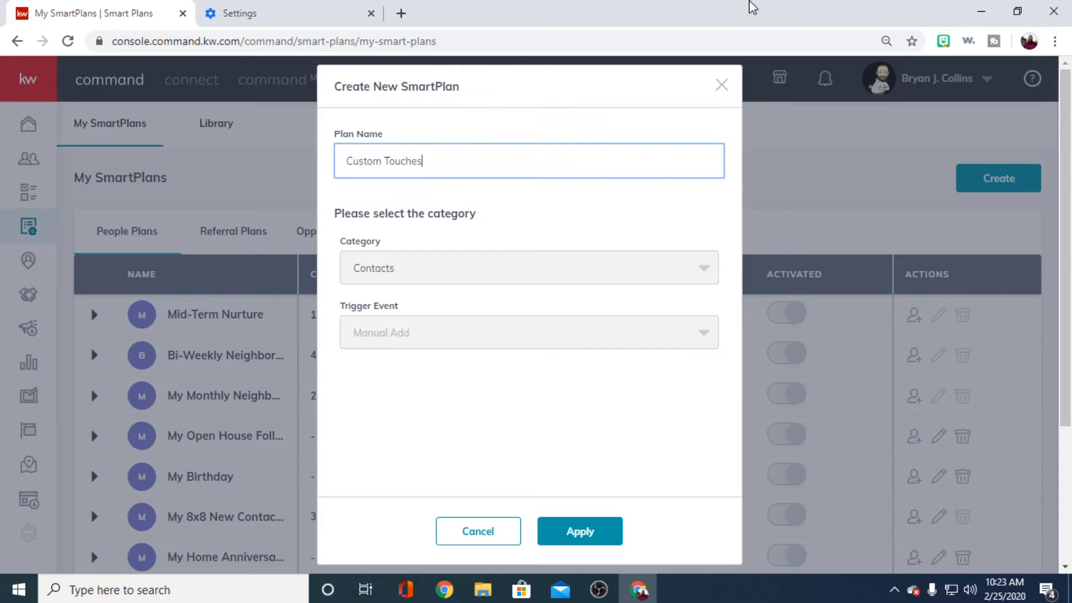
left_click(455, 267)
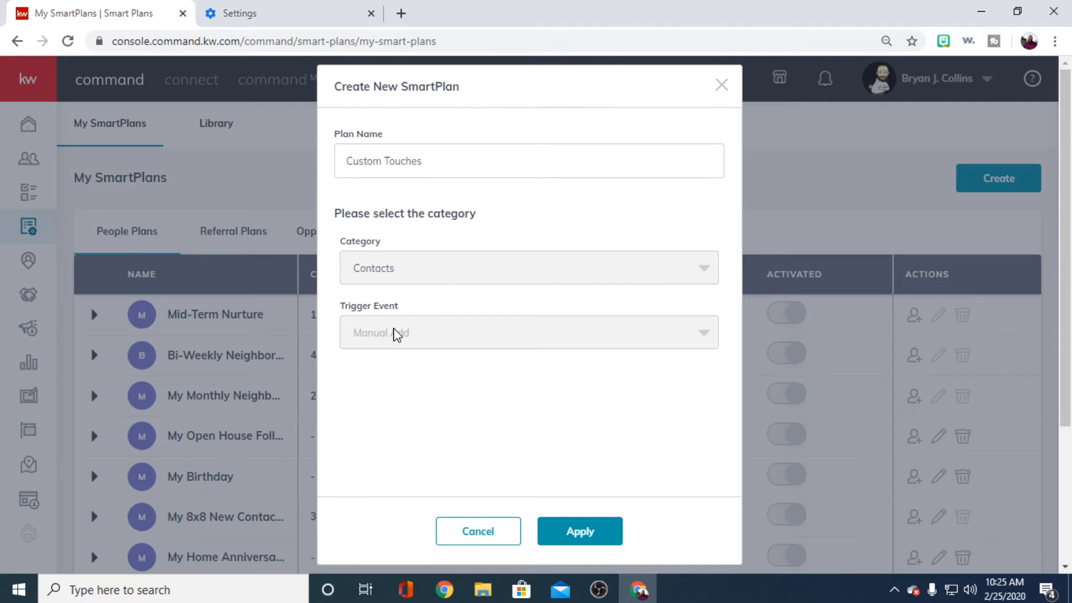
left_click(586, 530)
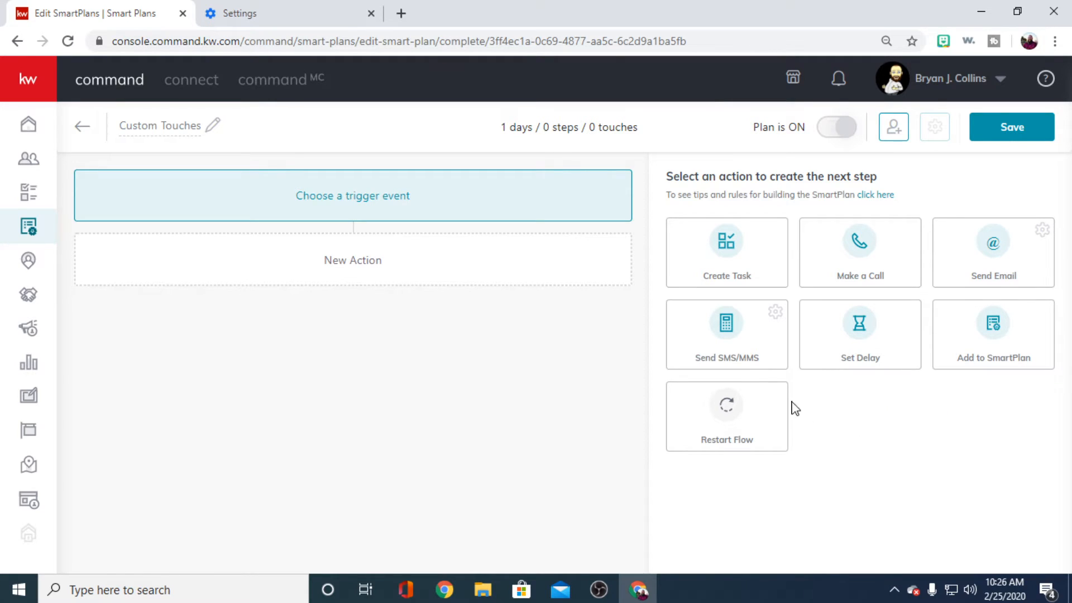
- Add a Send Email action to the plan, compare the Simple and HTML layouts, and set the email type to HTML
left_click(996, 241)
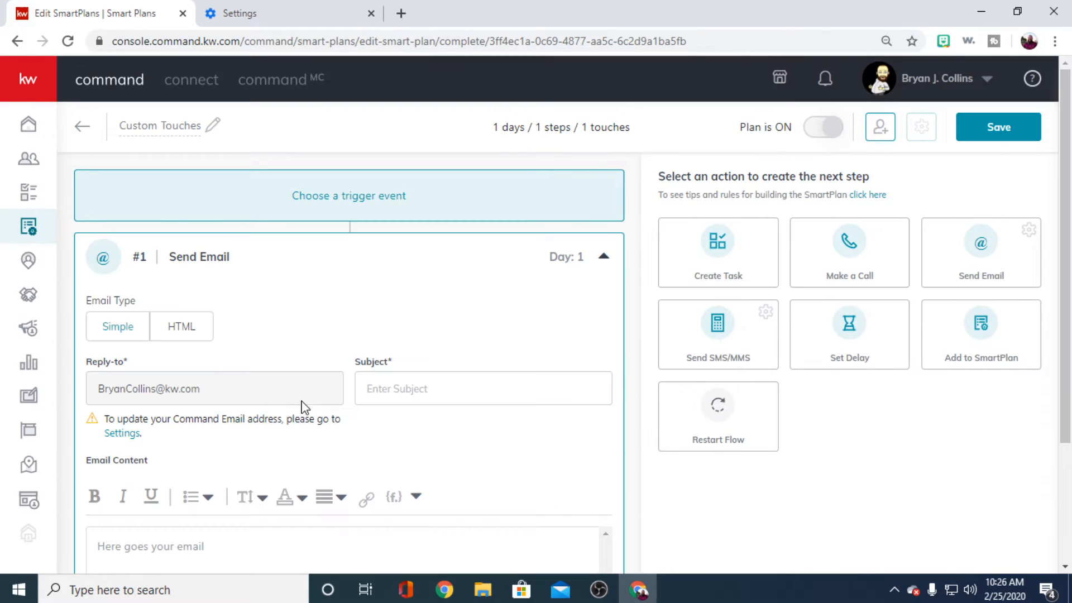
scroll(291, 352, "down", 2)
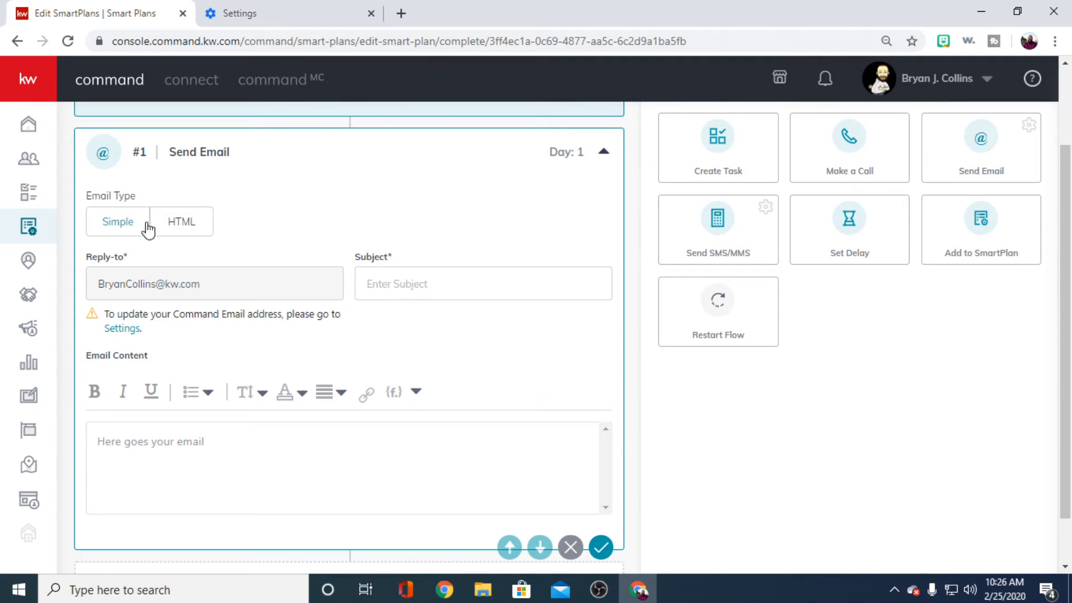
left_click(178, 228)
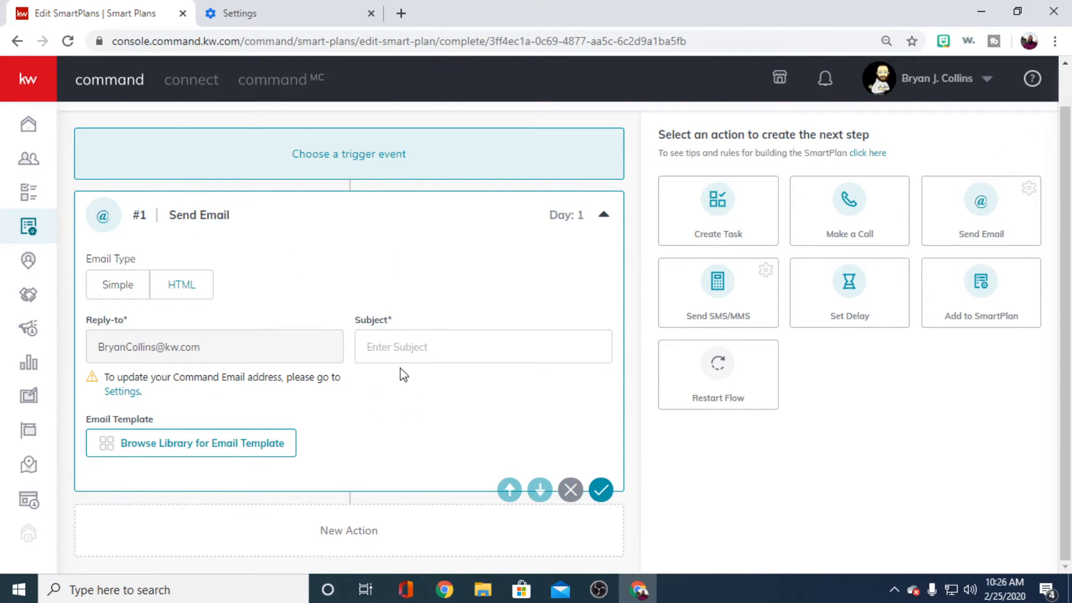
left_click(117, 291)
scroll(139, 293, "down", 1)
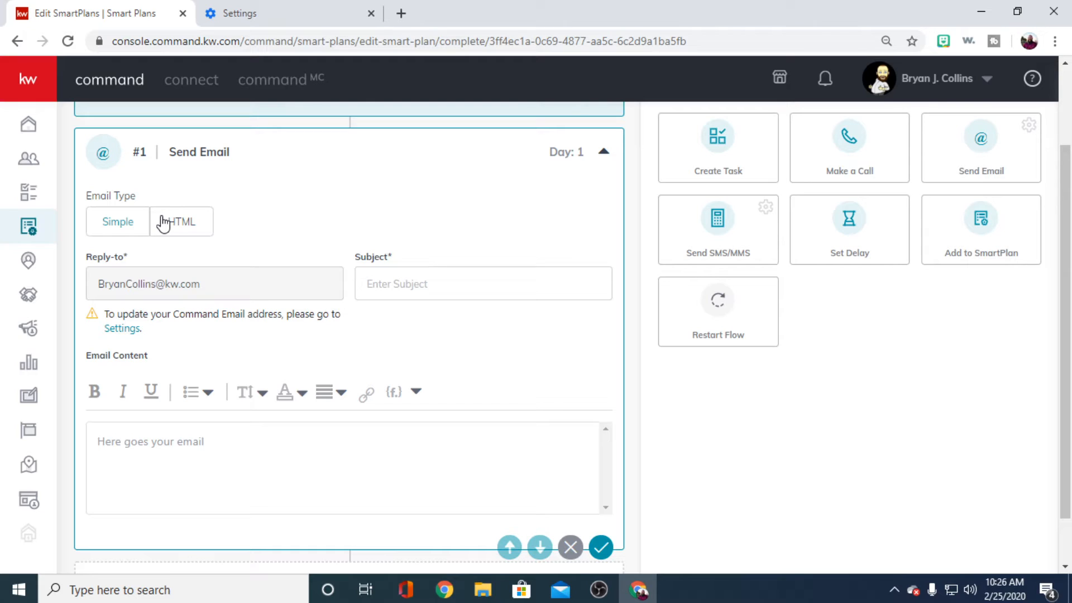
left_click(184, 221)
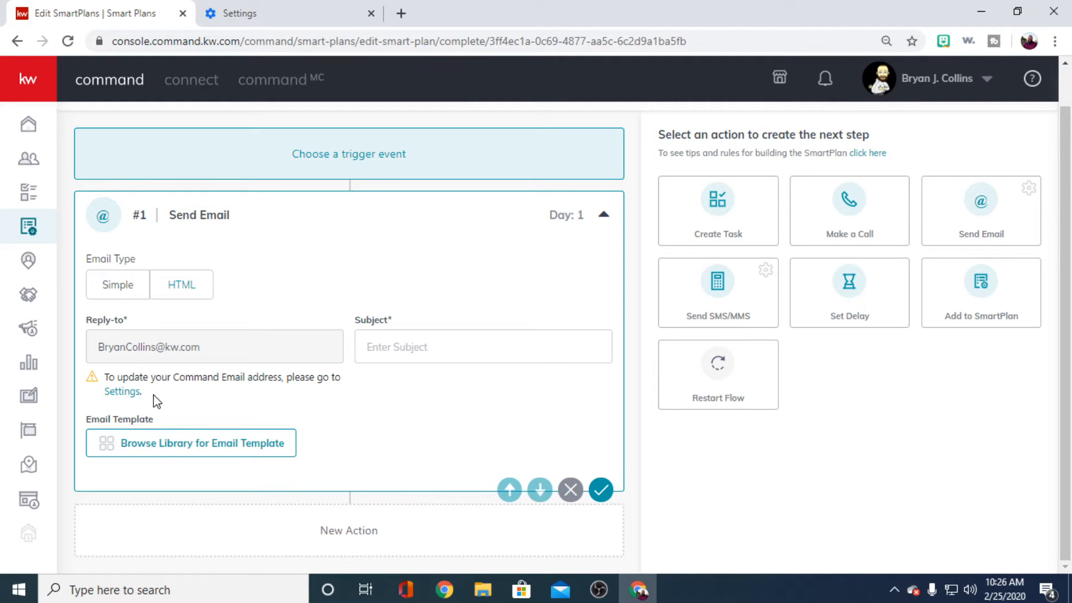
- Choose the Work With Me - Seller template from the email template library for the Send Email action
left_click(189, 445)
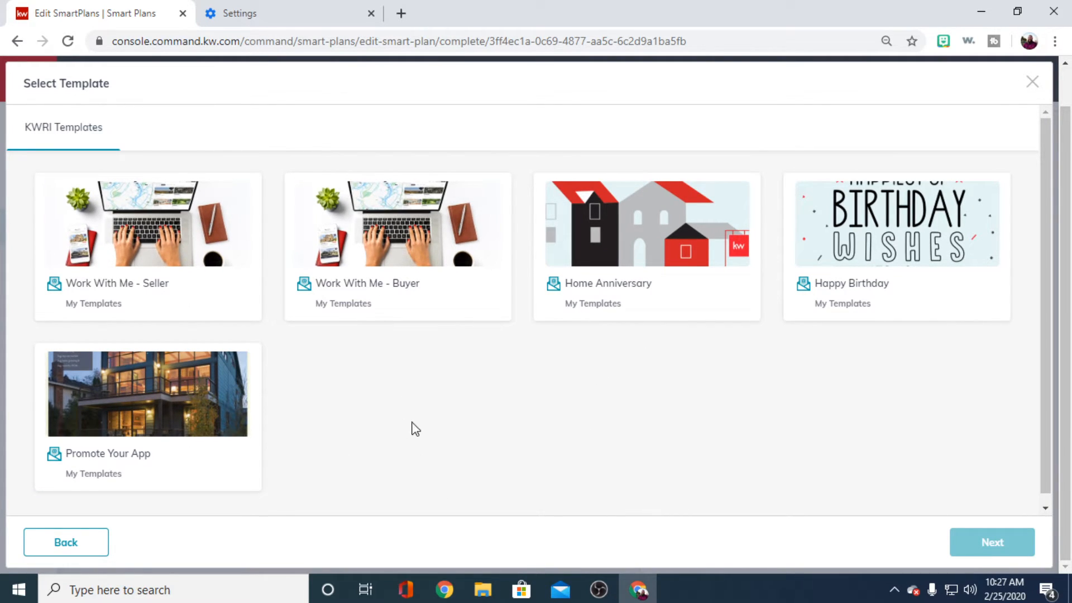
left_click(134, 274)
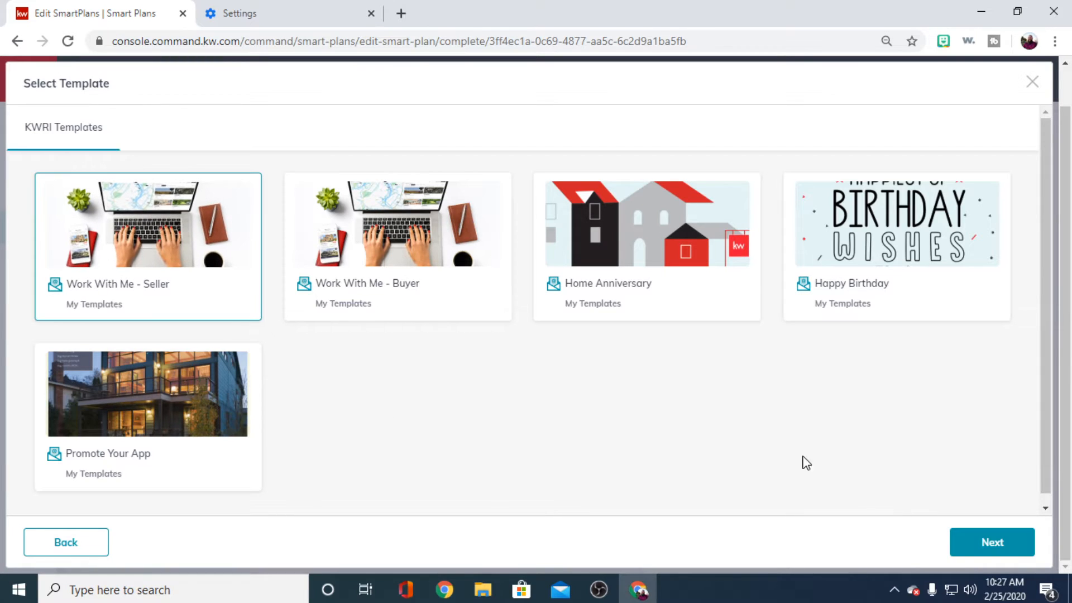
left_click(994, 546)
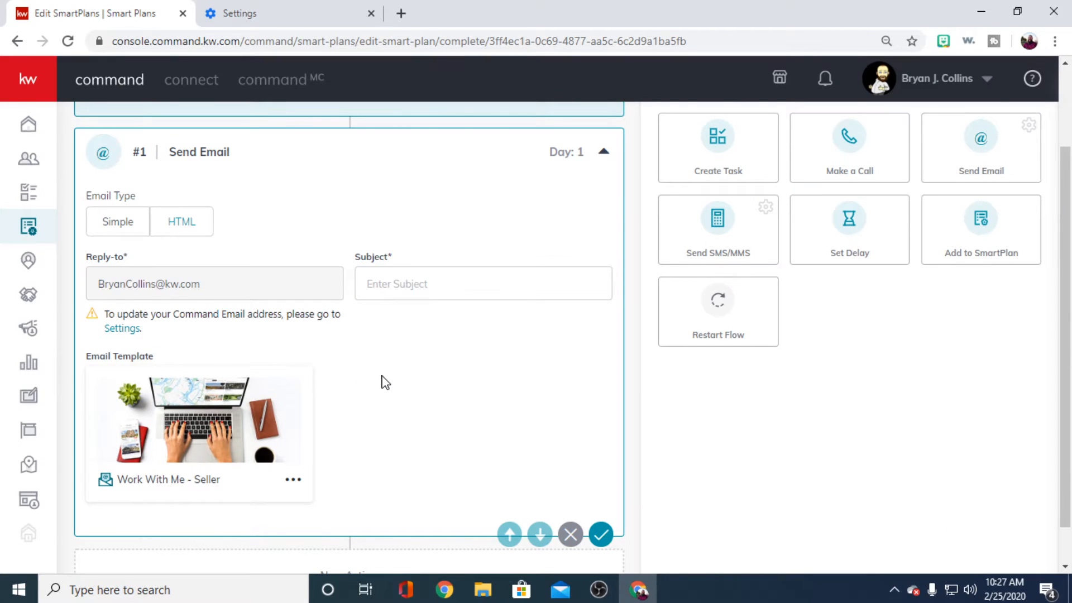
- Preview the Work With Me - Seller email template and examine its header, body text and agent signature fields
scroll(385, 383, "down", 1)
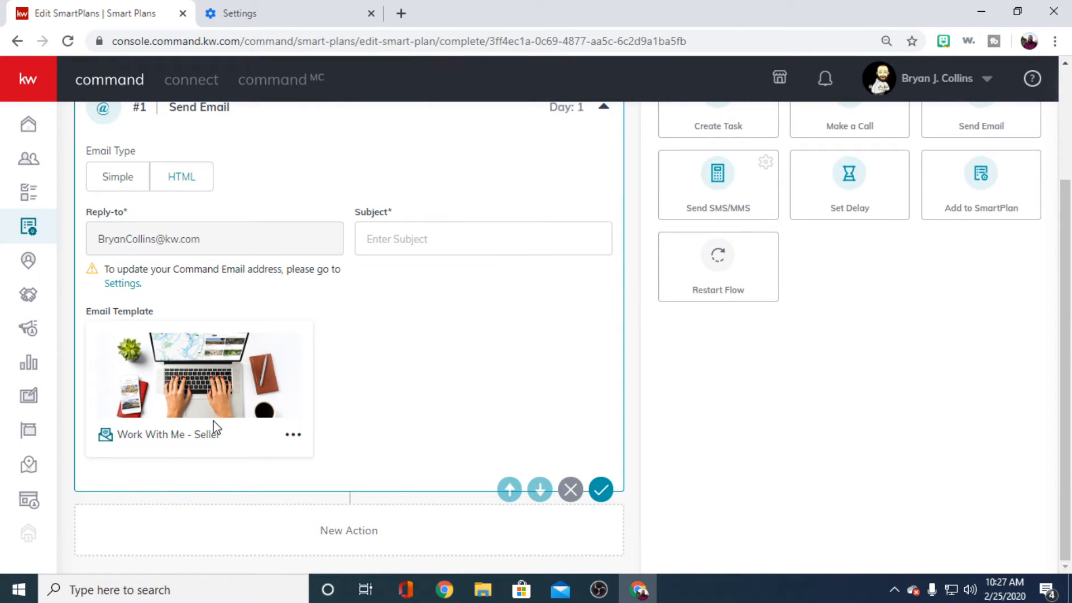
left_click(291, 435)
left_click(250, 470)
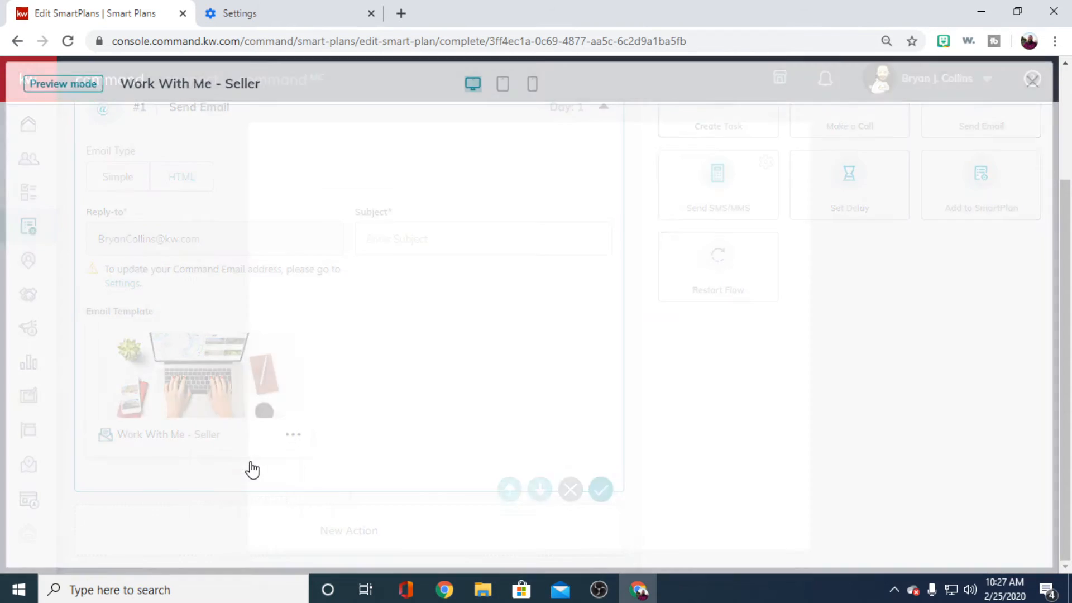
scroll(731, 373, "down", 3)
scroll(730, 377, "up", 3)
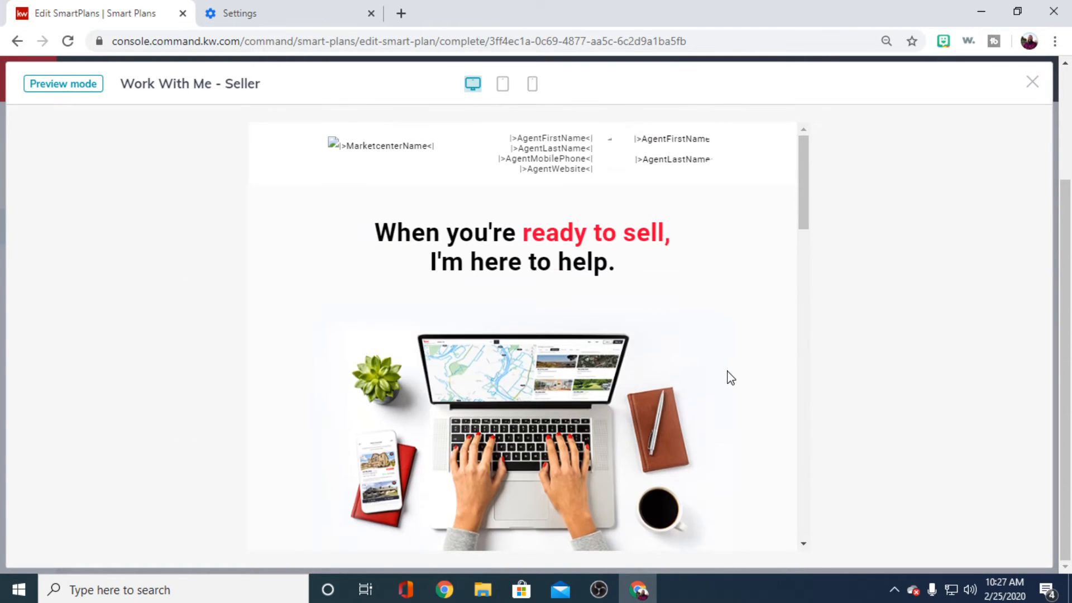
scroll(731, 378, "down", 5)
scroll(728, 379, "up", 2)
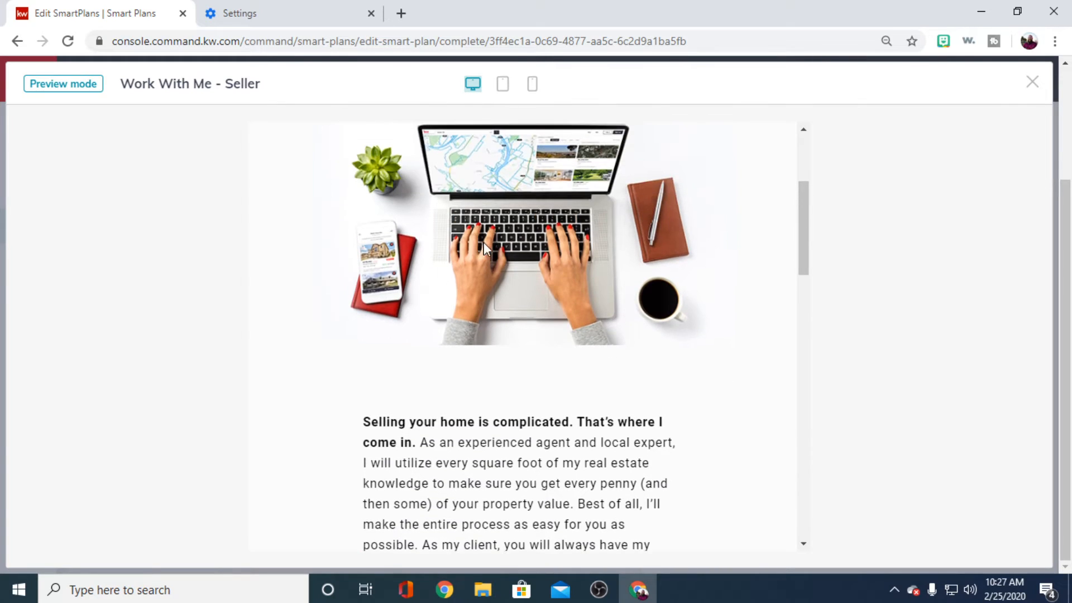
scroll(485, 274, "up", 4)
scroll(486, 302, "down", 7)
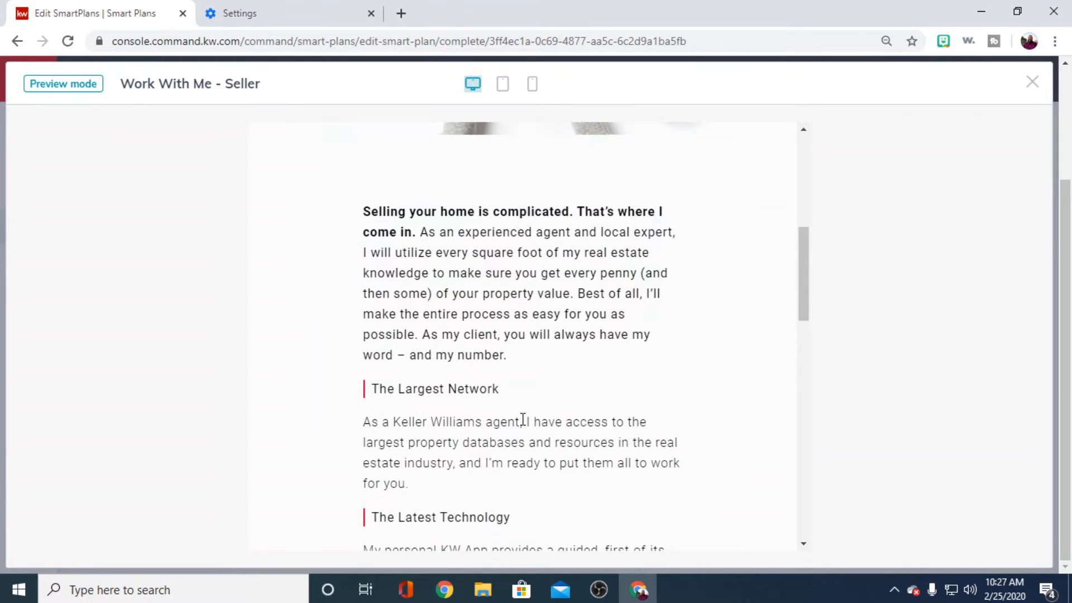
scroll(523, 420, "down", 7)
scroll(635, 447, "down", 4)
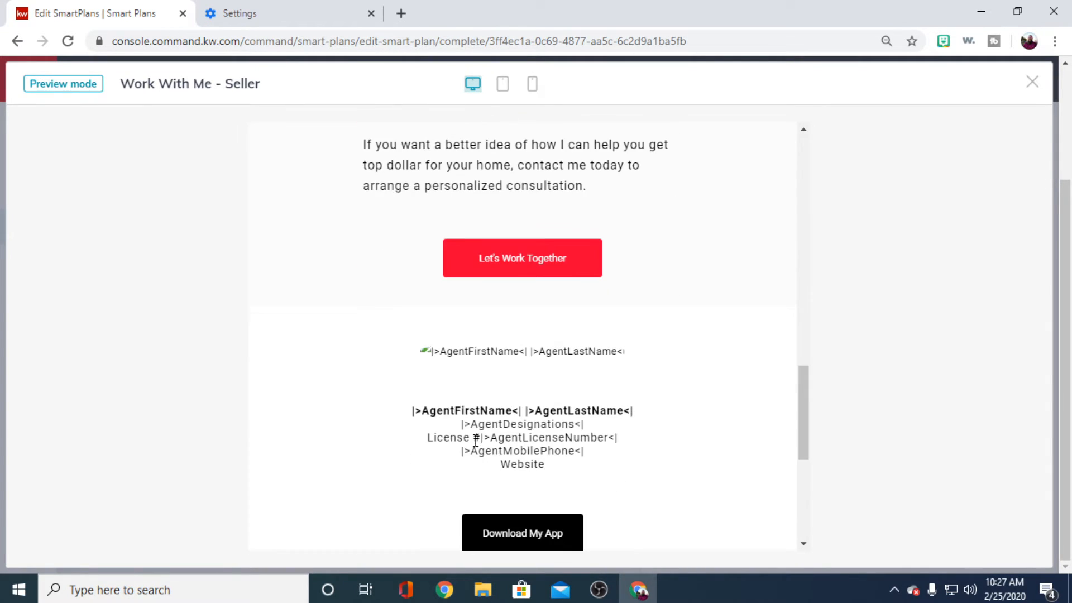
- Finish reviewing the Work With Me - Seller preview, close it, and look over the Send Email action's reply-to, subject and template fields
scroll(564, 357, "down", 4)
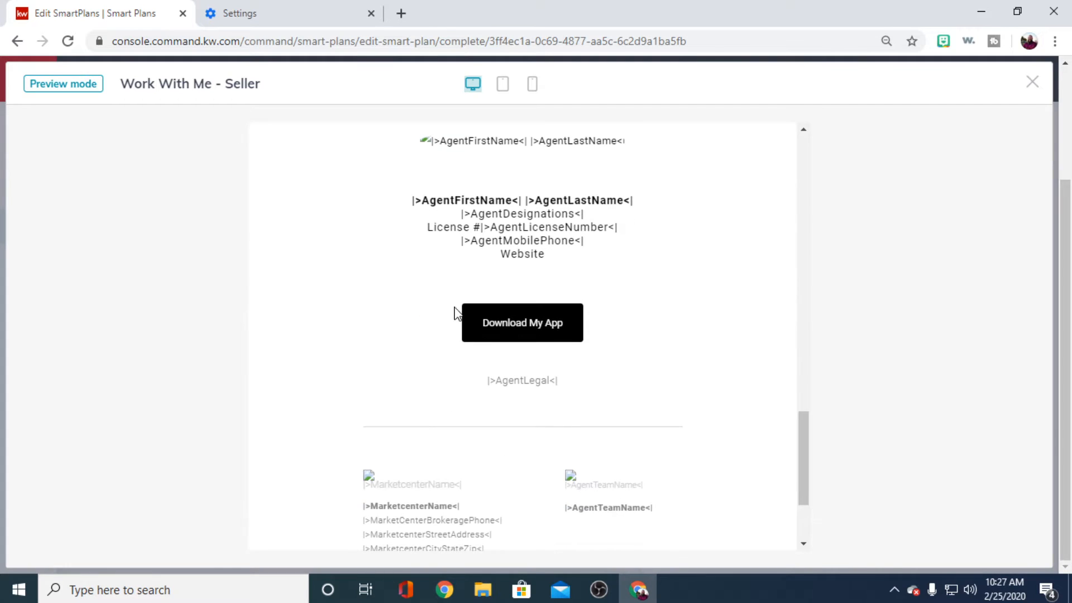
scroll(413, 315, "up", 4)
scroll(687, 433, "down", 4)
scroll(685, 433, "down", 3)
scroll(687, 434, "up", 15)
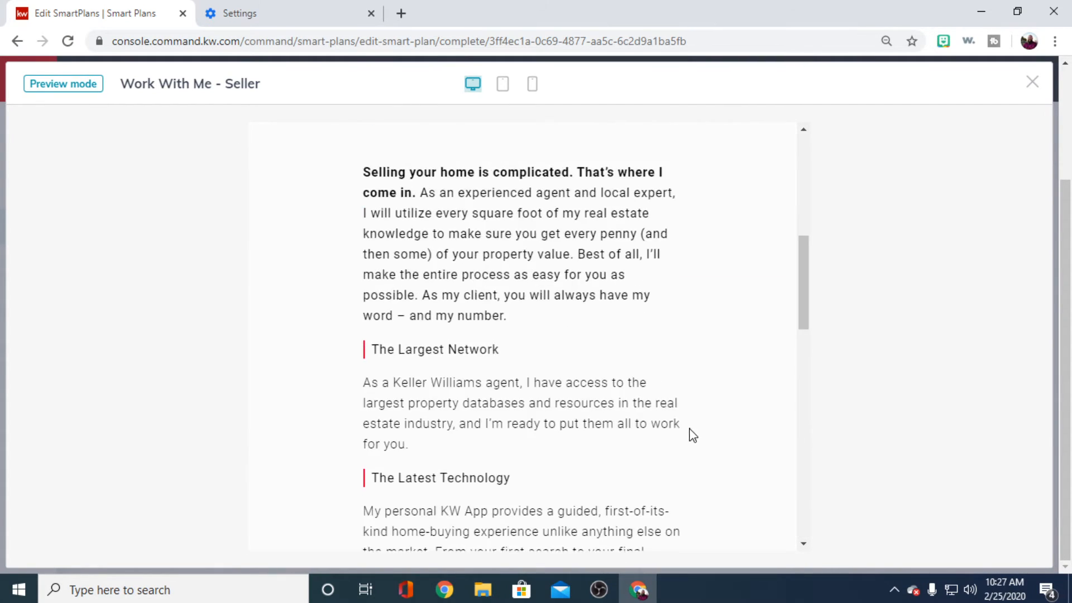
scroll(695, 432, "up", 8)
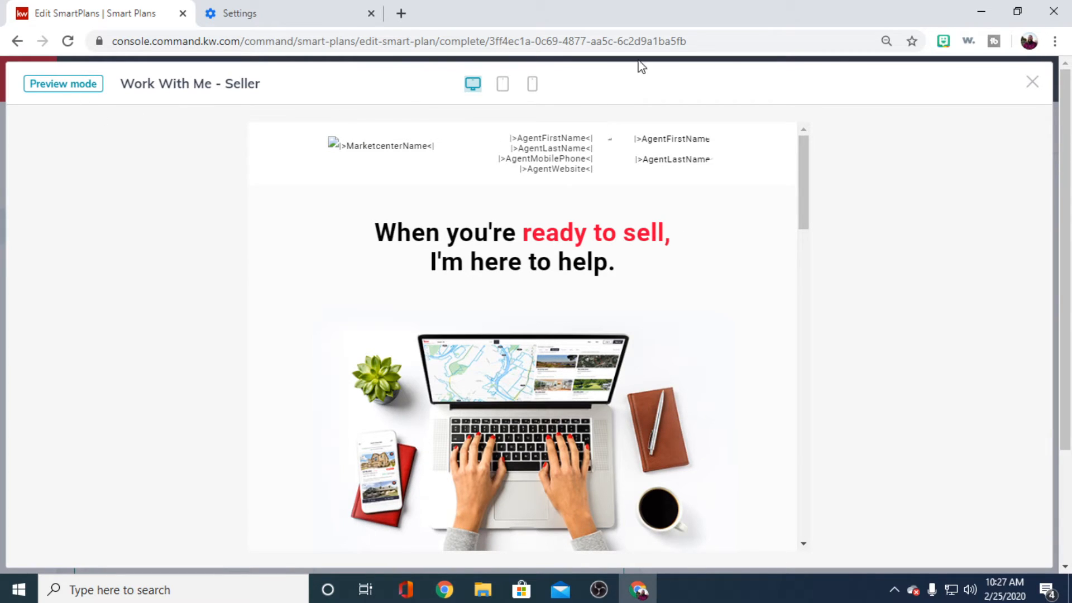
left_click(1032, 82)
scroll(441, 374, "down", 3)
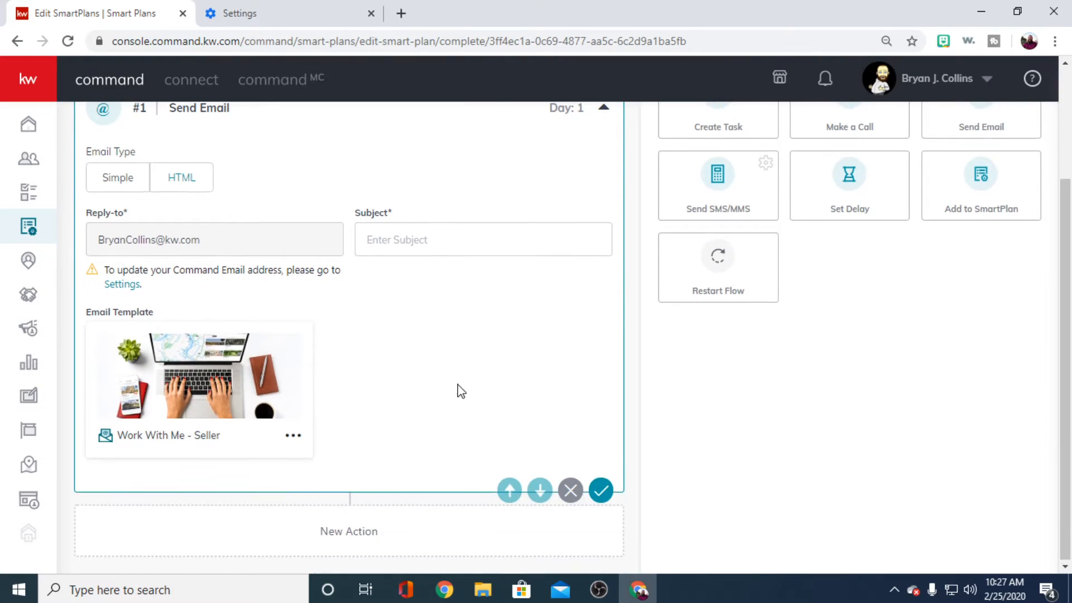
scroll(464, 387, "up", 3)
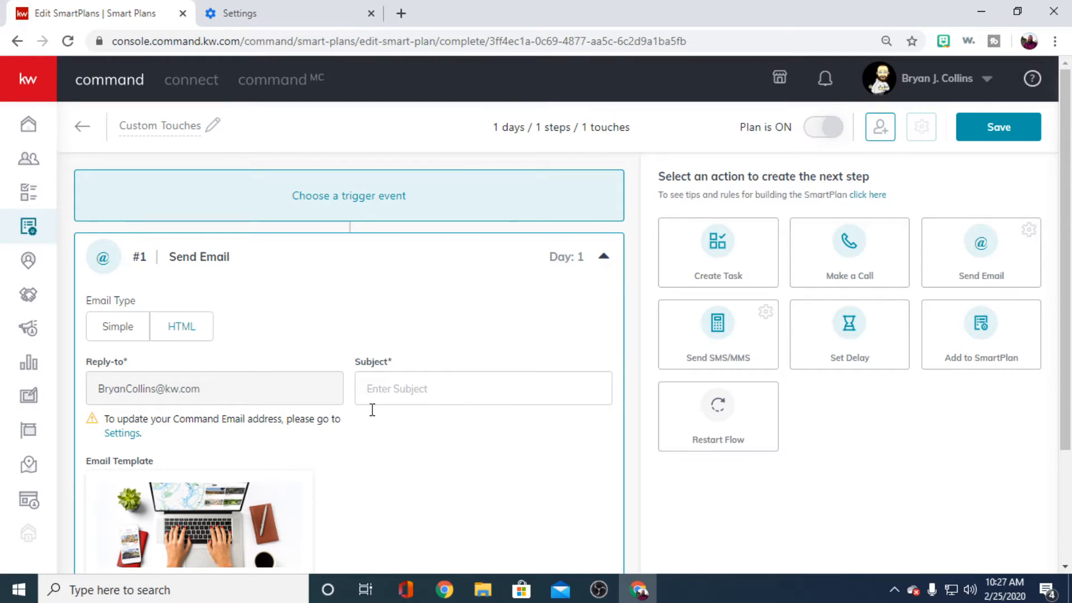
scroll(458, 445, "down", 2)
scroll(460, 447, "down", 1)
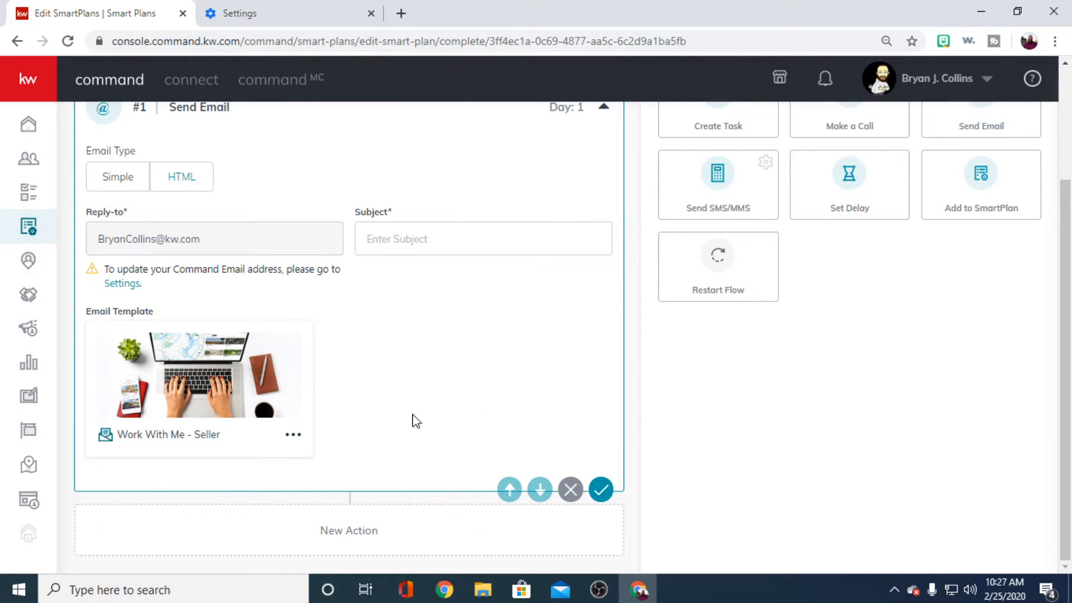
scroll(495, 370, "up", 3)
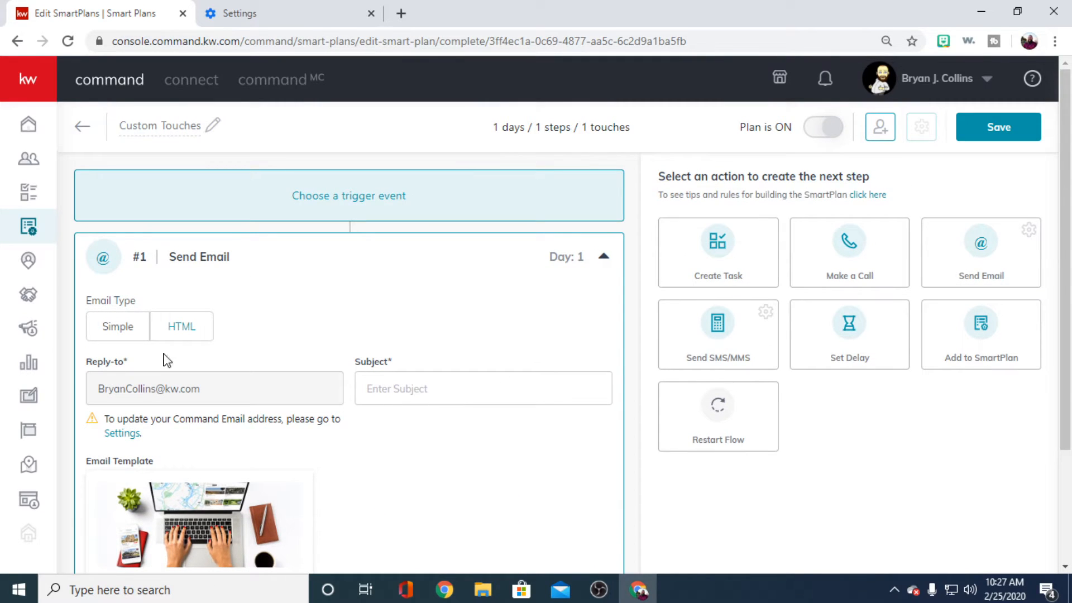
- Go to Designs in full screen and browse the saved design templates
left_click(30, 398)
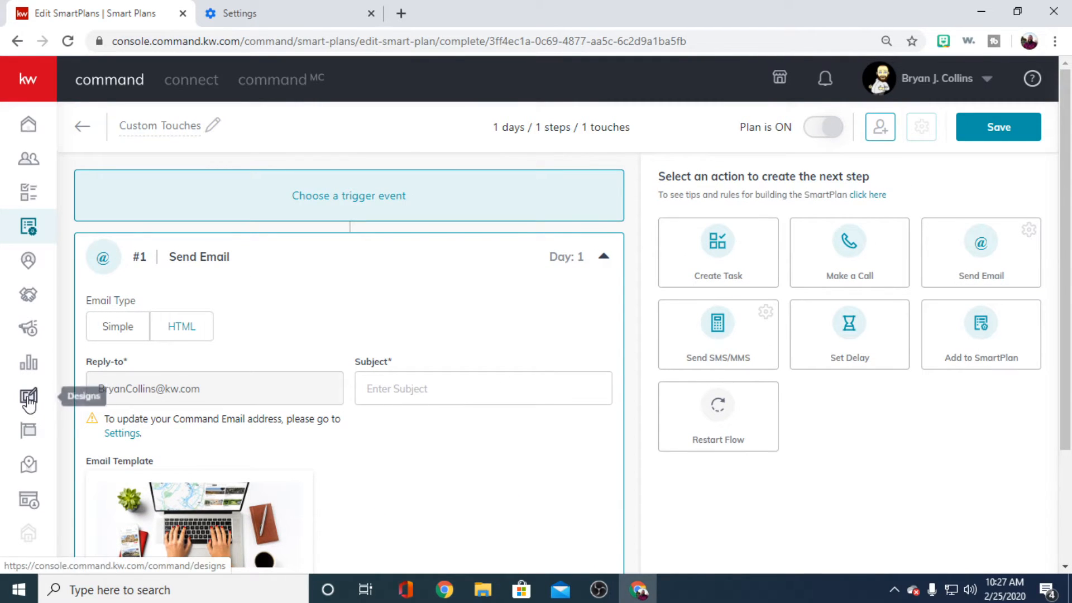
left_click(600, 137)
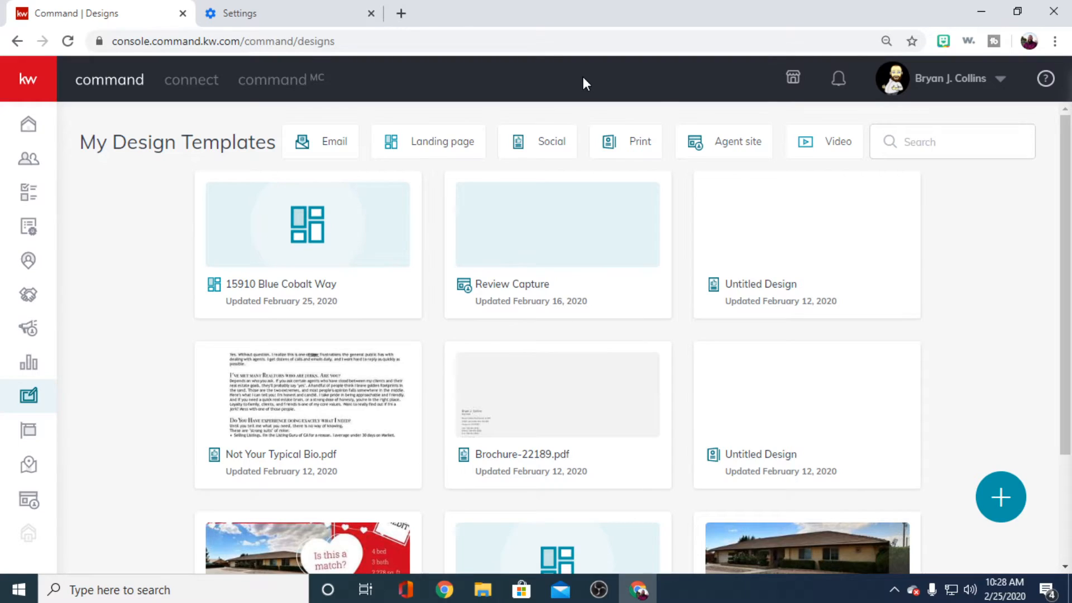
key("F11")
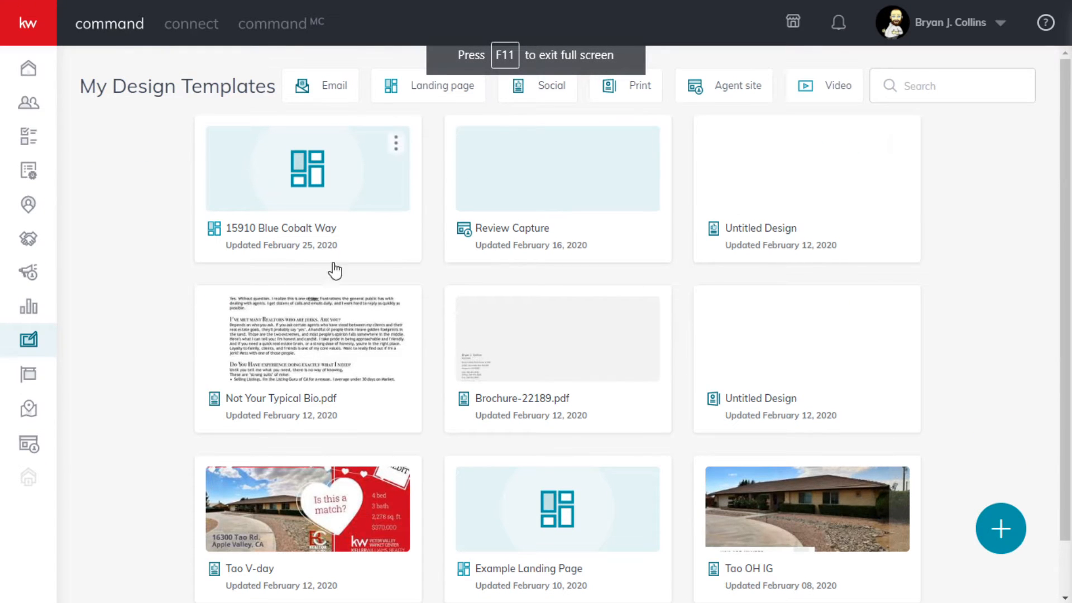
scroll(641, 418, "down", 1)
scroll(585, 477, "up", 1)
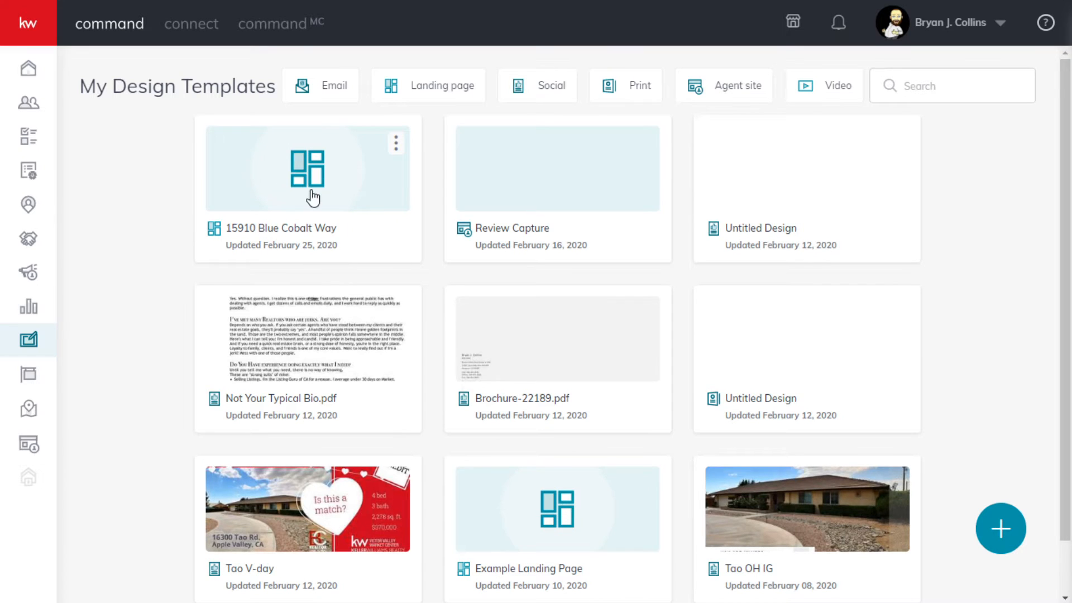
scroll(478, 373, "down", 1)
scroll(446, 279, "up", 1)
- Look through the saved designs by type: Landing page, Email, Social, Print, Agent site and Video
left_click(413, 85)
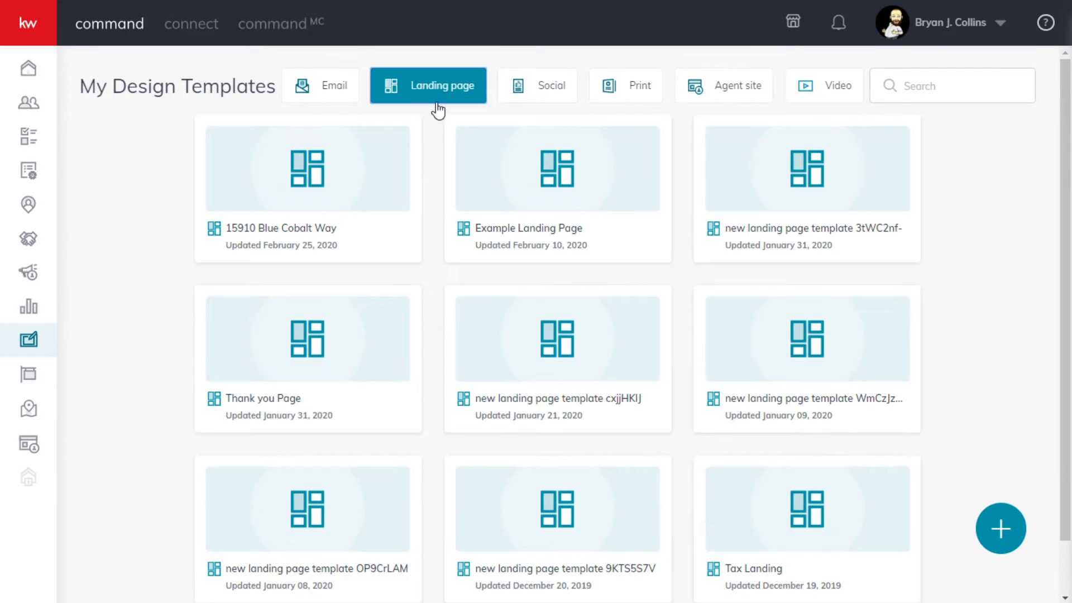
left_click(338, 87)
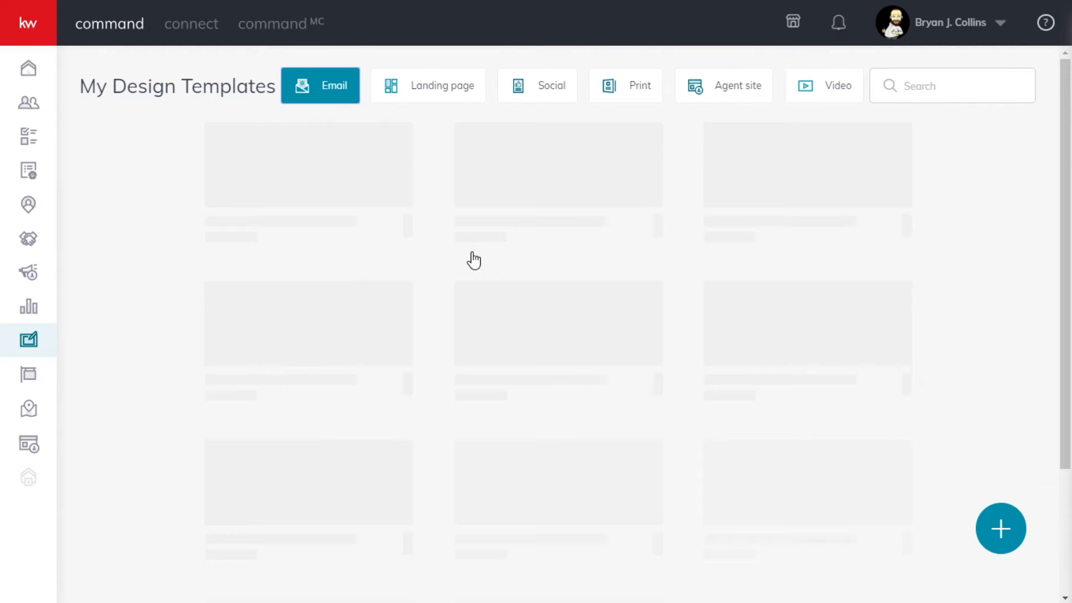
left_click(554, 97)
scroll(584, 420, "down", 1)
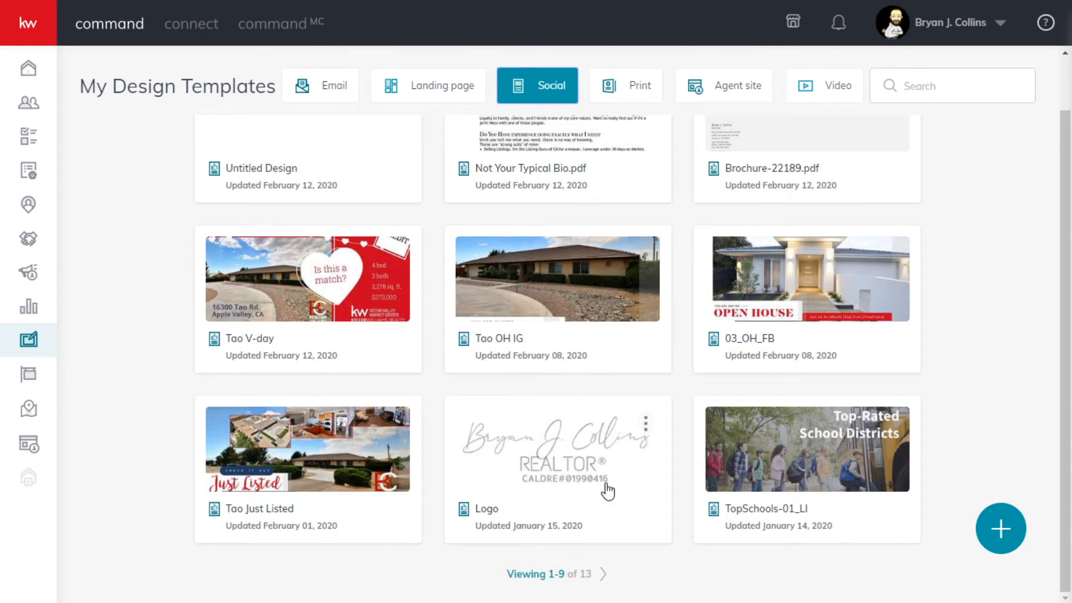
scroll(531, 419, "up", 1)
left_click(653, 94)
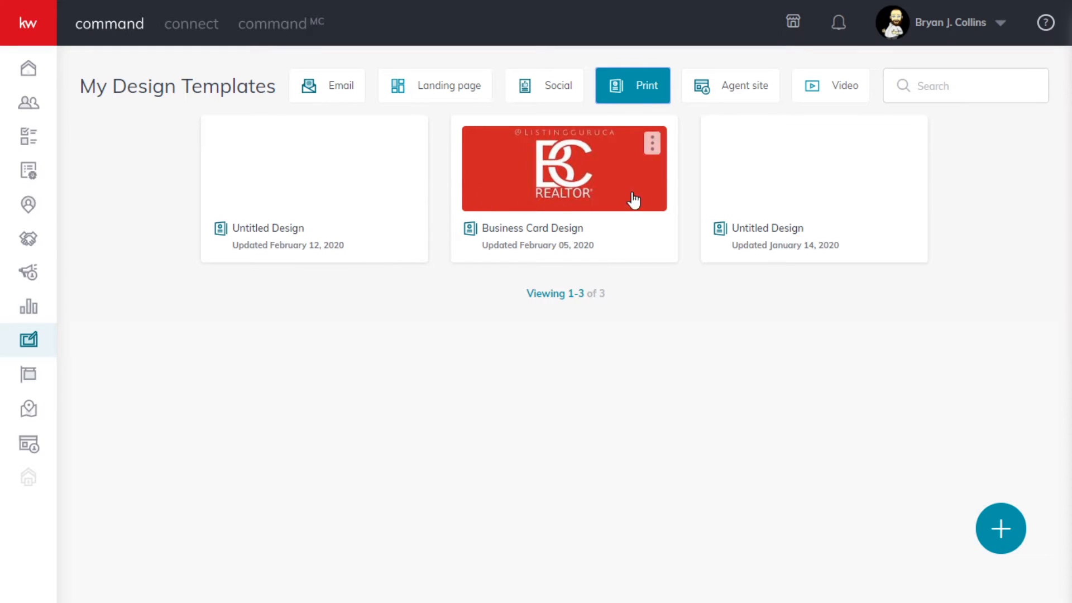
left_click(732, 87)
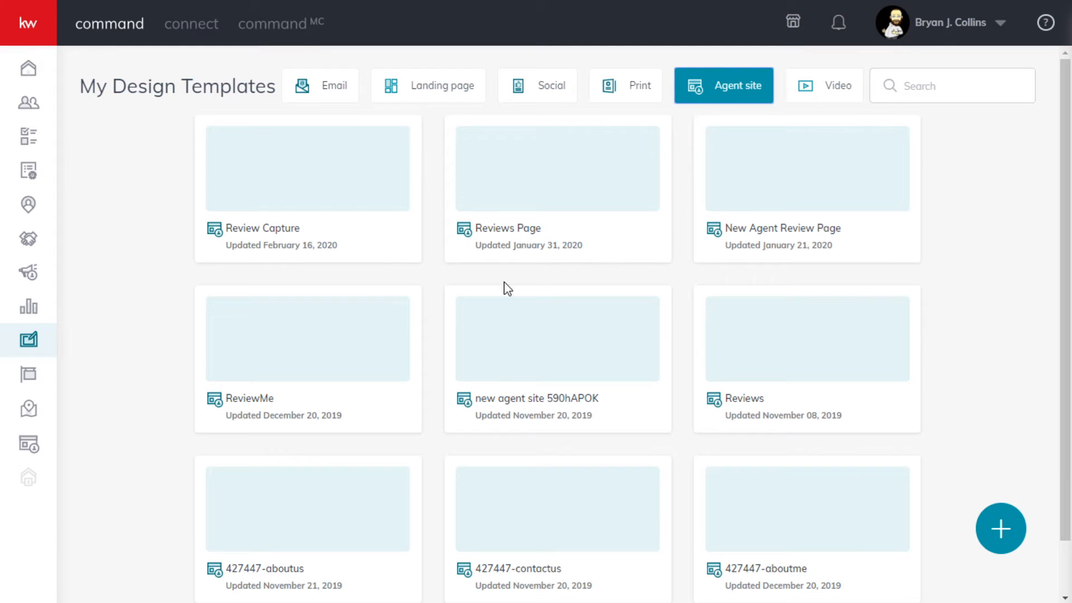
scroll(547, 313, "down", 1)
scroll(569, 329, "up", 1)
left_click(821, 91)
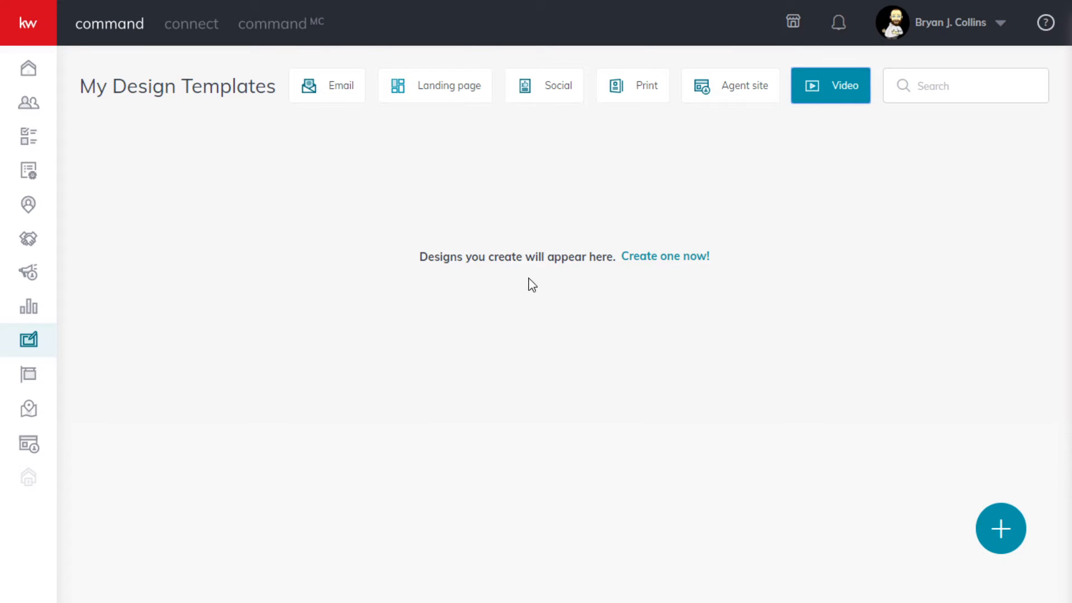
- Create a new Email design and stay in its blank template editor
left_click(1002, 536)
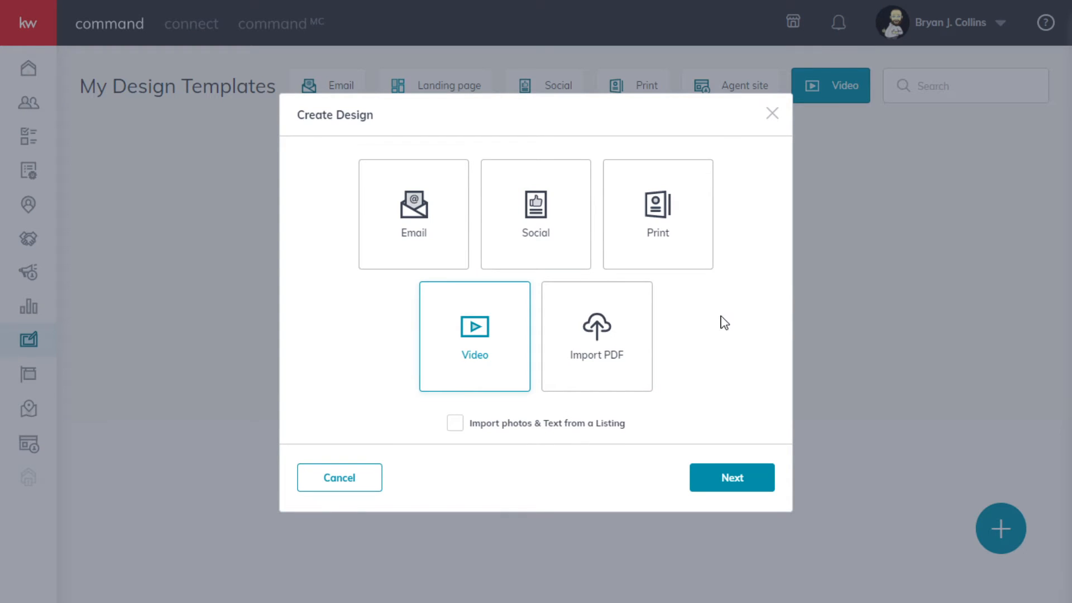
left_click(412, 235)
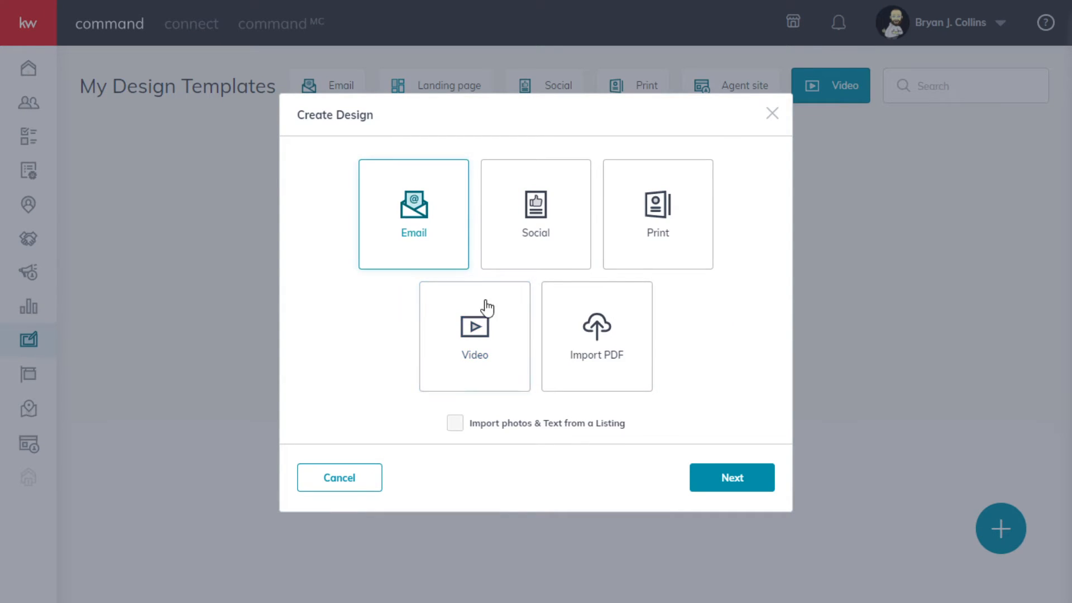
left_click(738, 476)
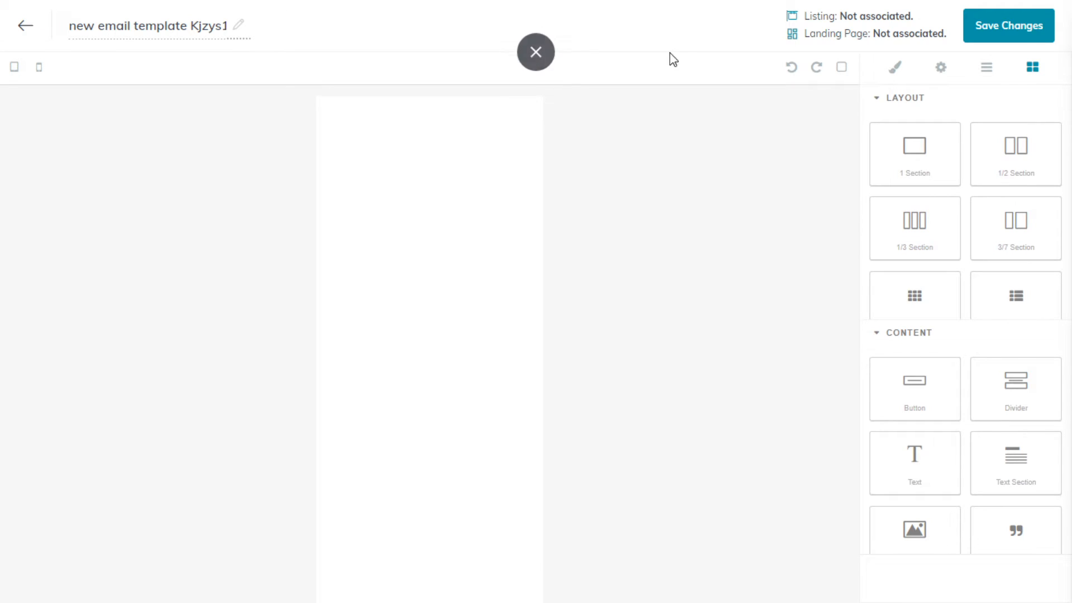
left_click(32, 34)
left_click(728, 242)
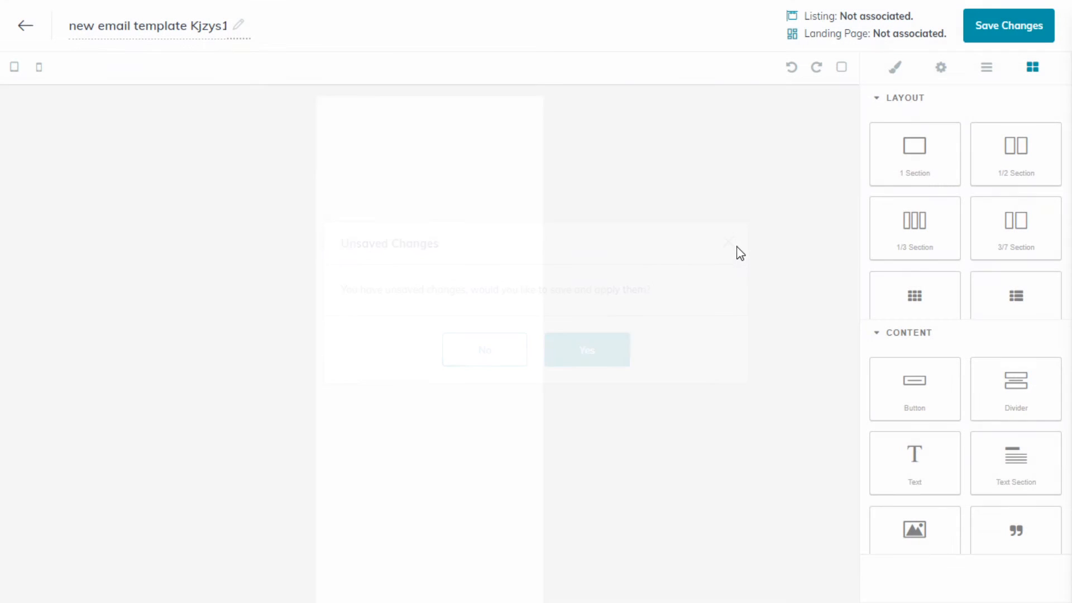
- Add a 1 Section layout and a 1/3 Section layout to the email body, with a Text block beneath them
left_click_drag(916, 175, 458, 173)
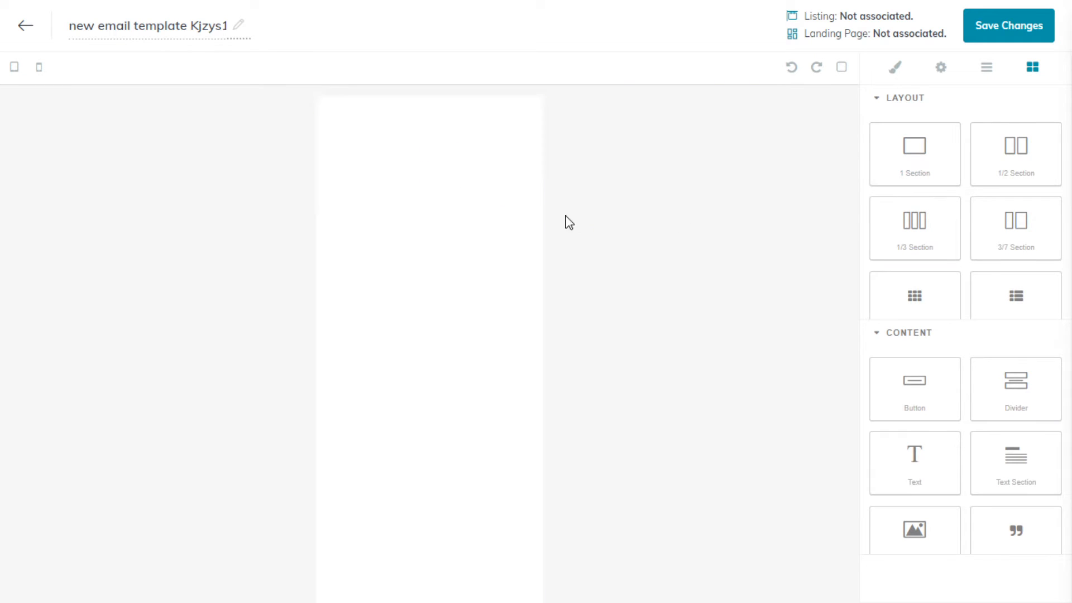
left_click_drag(948, 225, 435, 320)
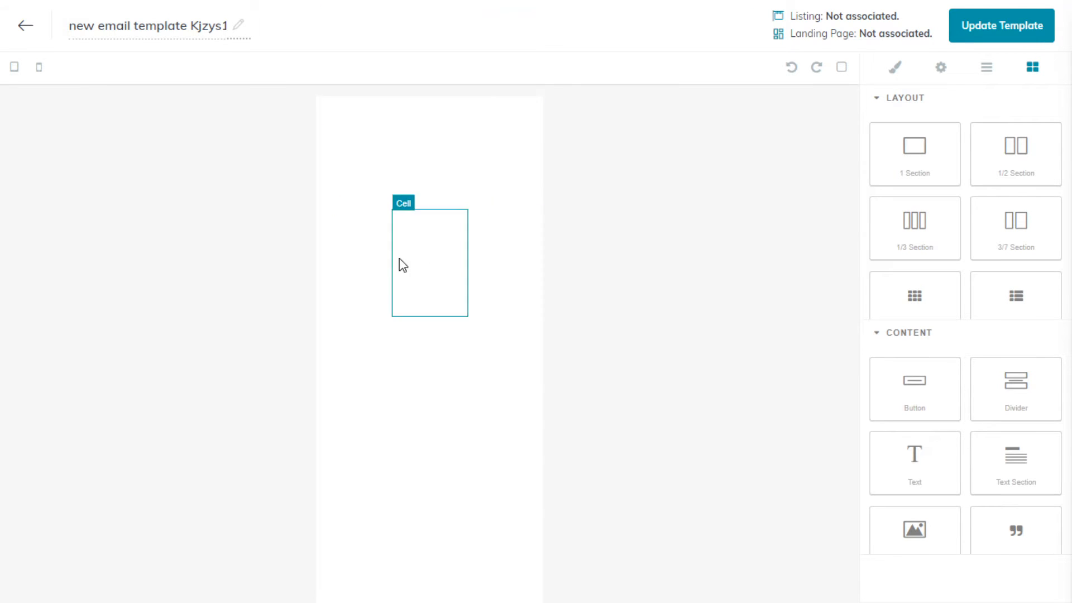
scroll(1064, 288, "down", 2)
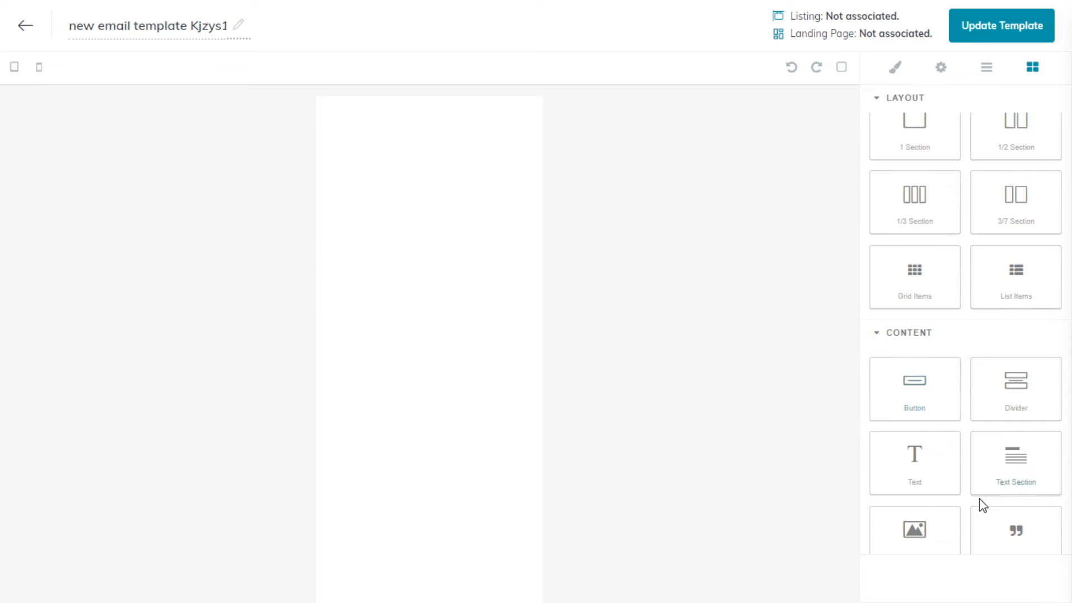
scroll(949, 446, "down", 2)
scroll(949, 447, "up", 2)
left_click_drag(916, 478, 435, 398)
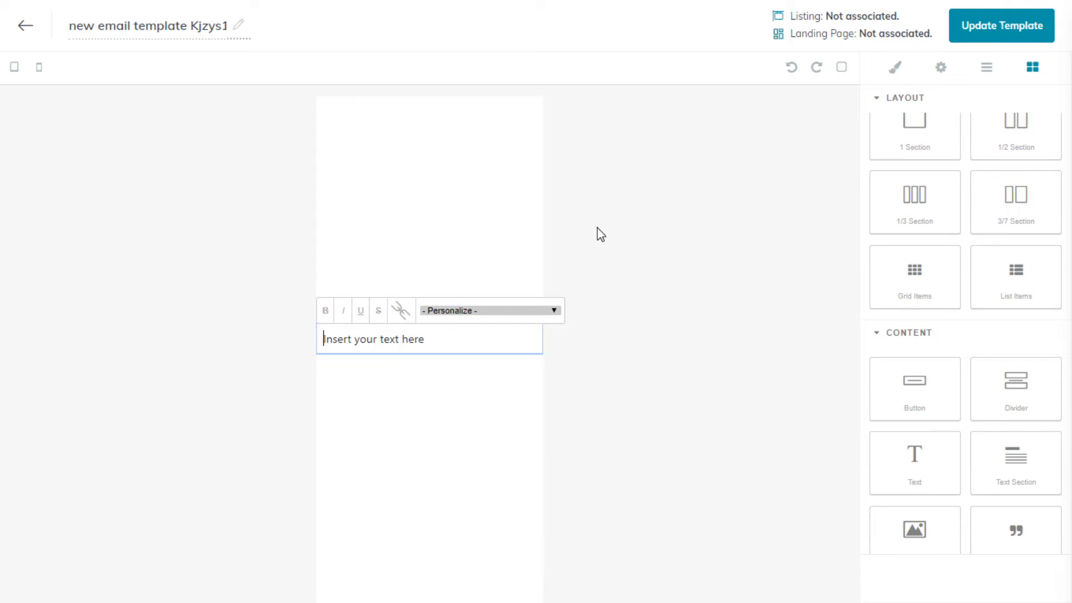
scroll(950, 441, "down", 4)
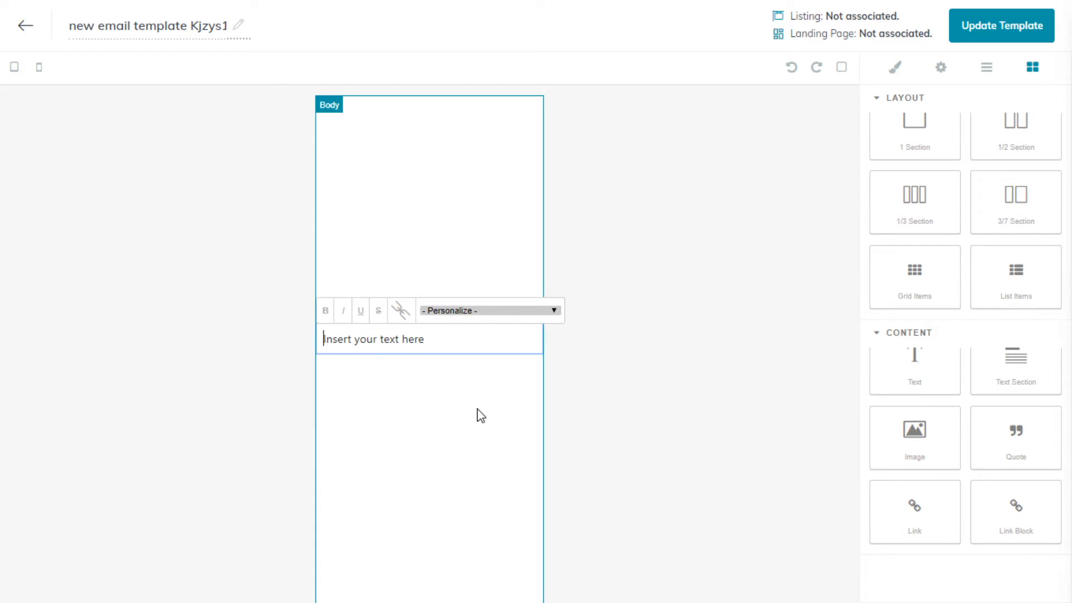
- Fill the three-column section with Text blocks in the first two cells and an empty Image block in the third
left_click(365, 244)
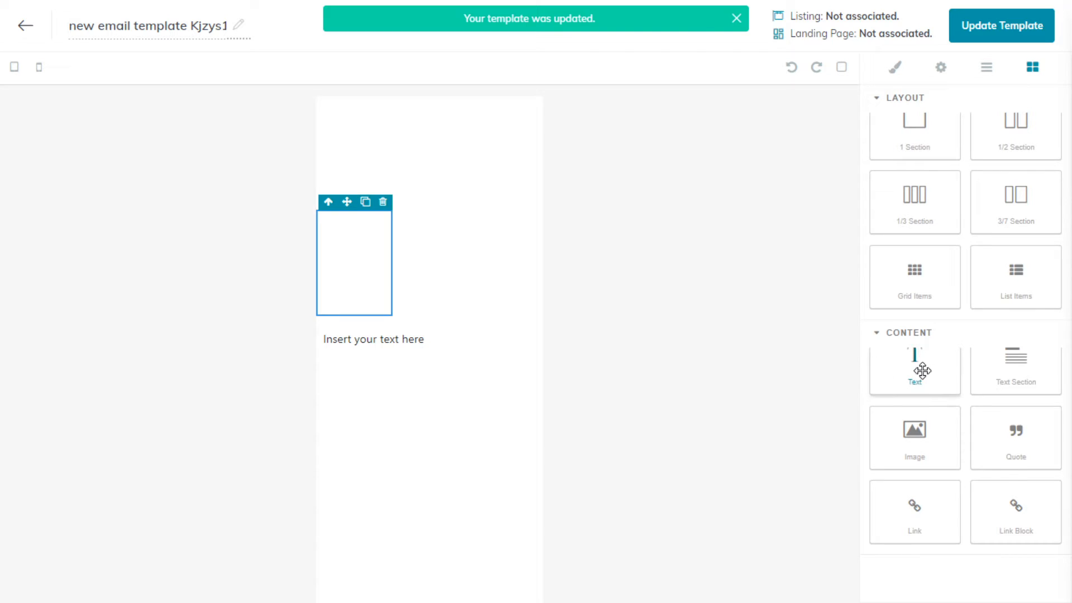
left_click_drag(921, 370, 373, 283)
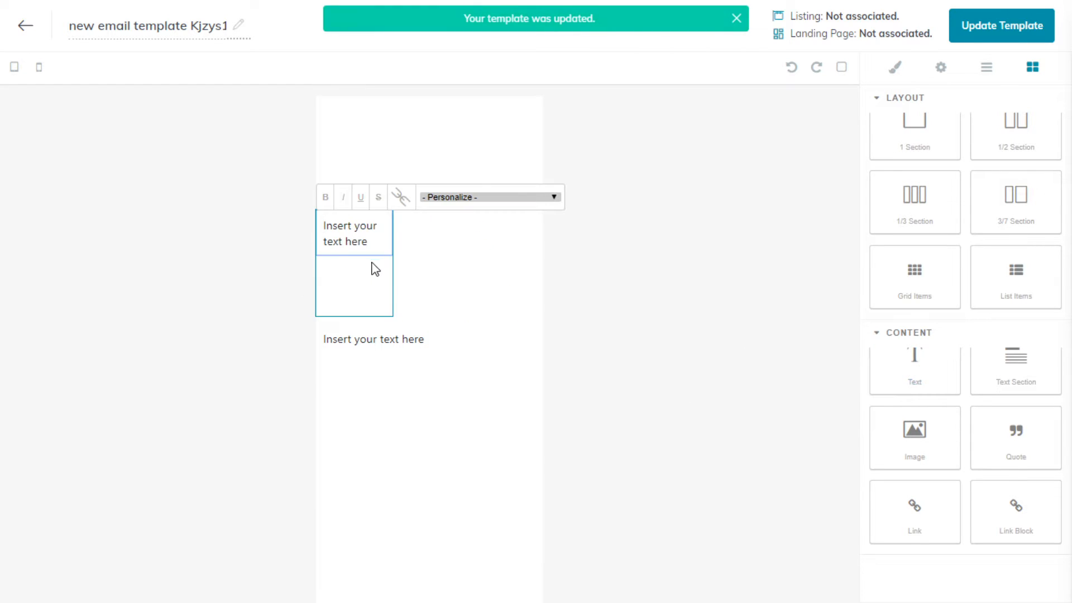
left_click_drag(933, 377, 454, 258)
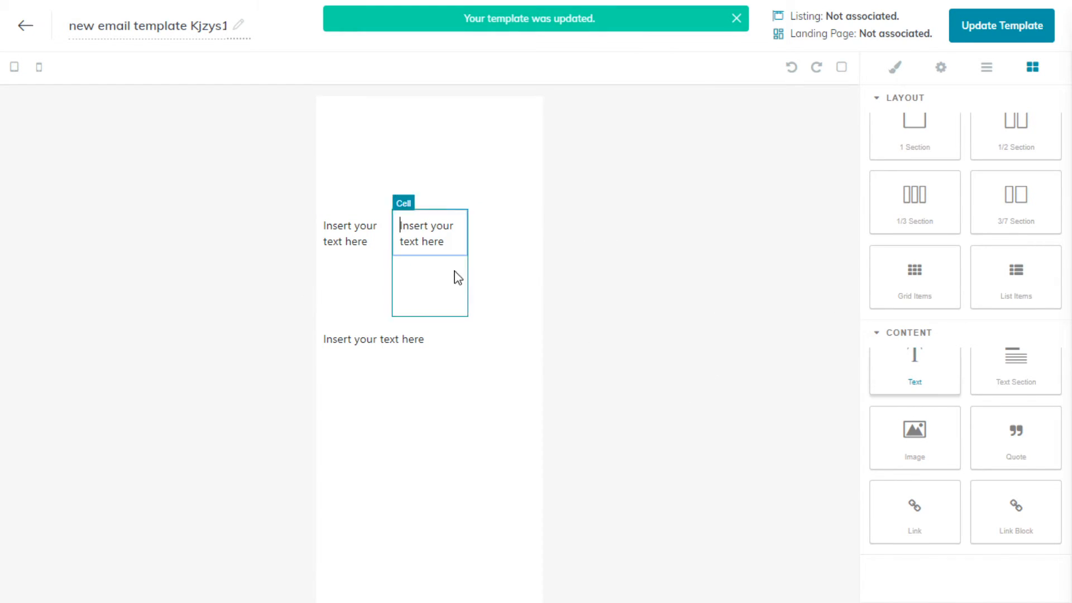
left_click_drag(958, 433, 516, 277)
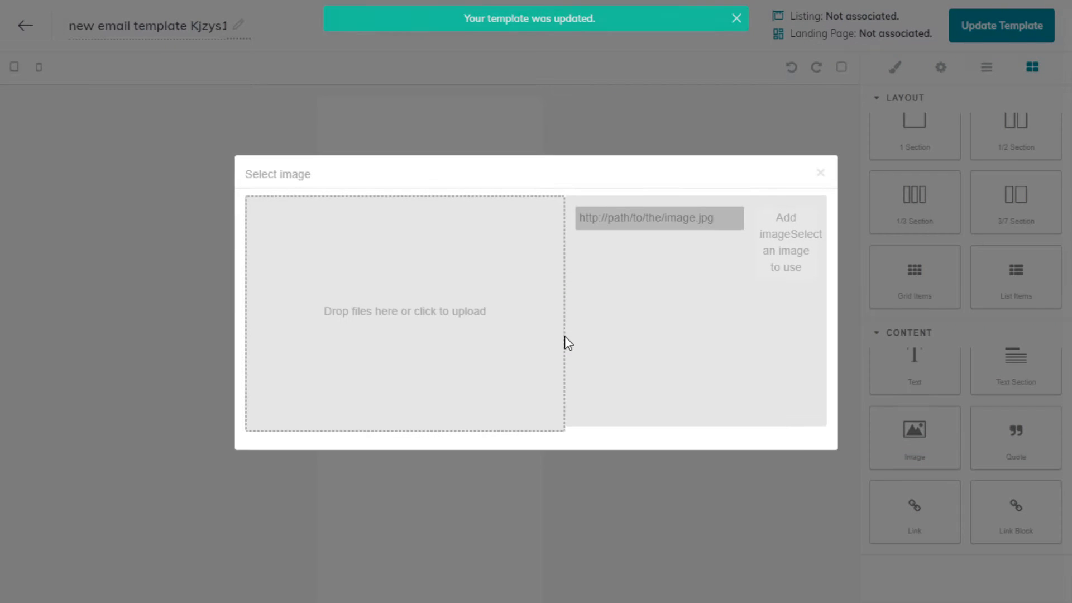
left_click(813, 171)
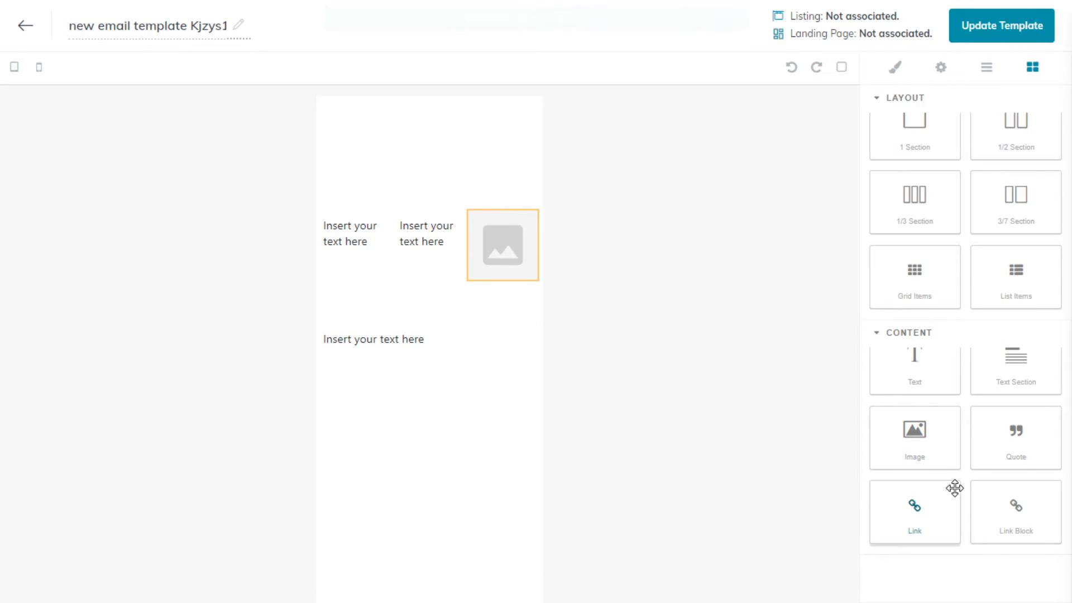
- Place an empty Image block in the one-column section at the top of the email body
scroll(949, 486, "up", 2)
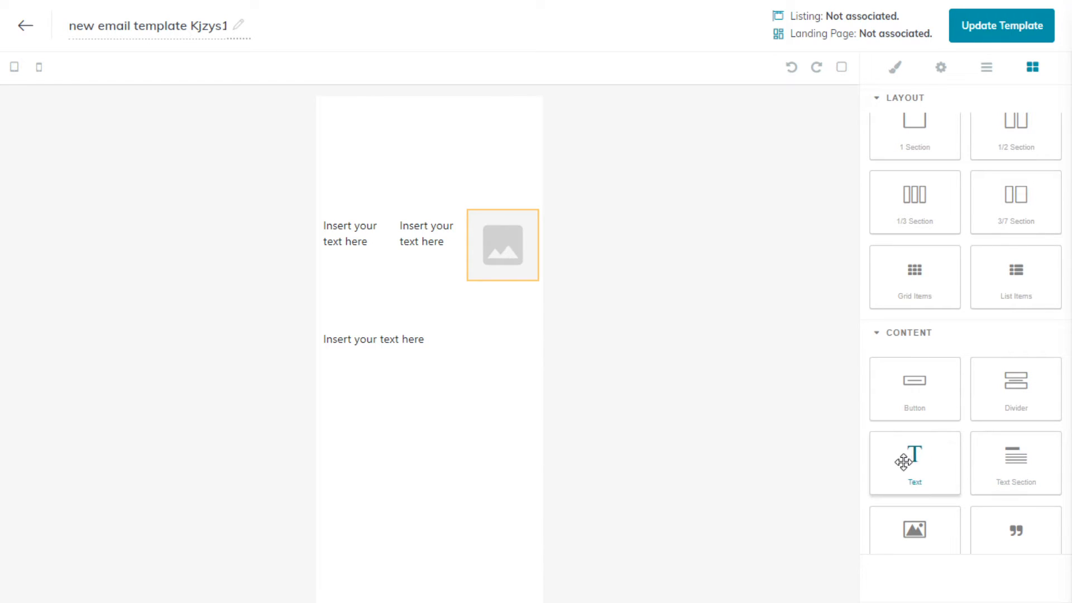
mouse_move(903, 461)
left_mouse_down()
mouse_move(665, 327)
mouse_move(838, 397)
mouse_move(902, 464)
left_mouse_up()
left_click_drag(931, 527, 452, 173)
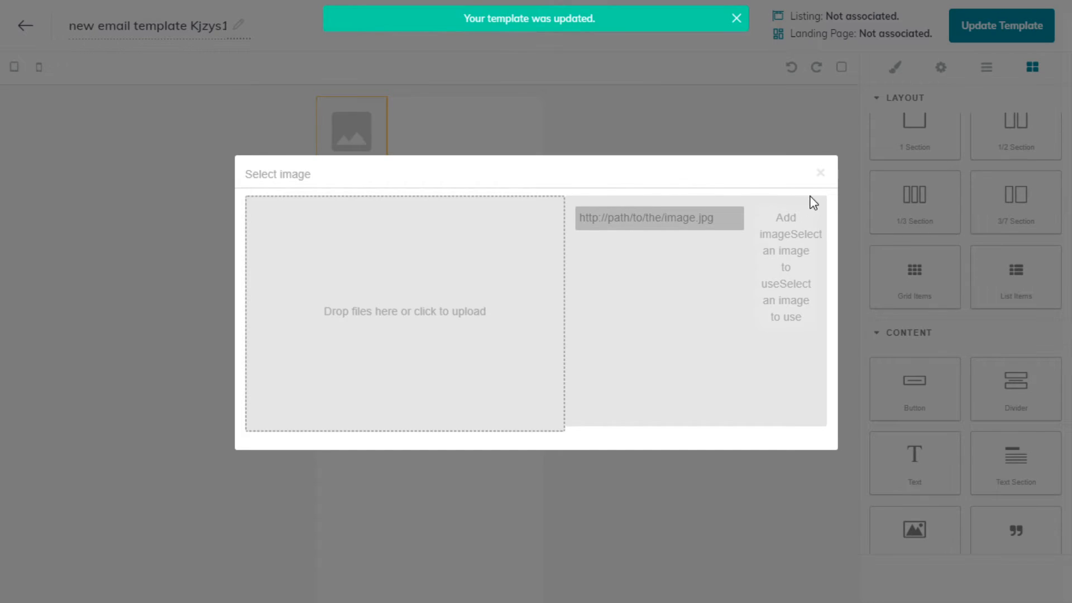
left_click(819, 173)
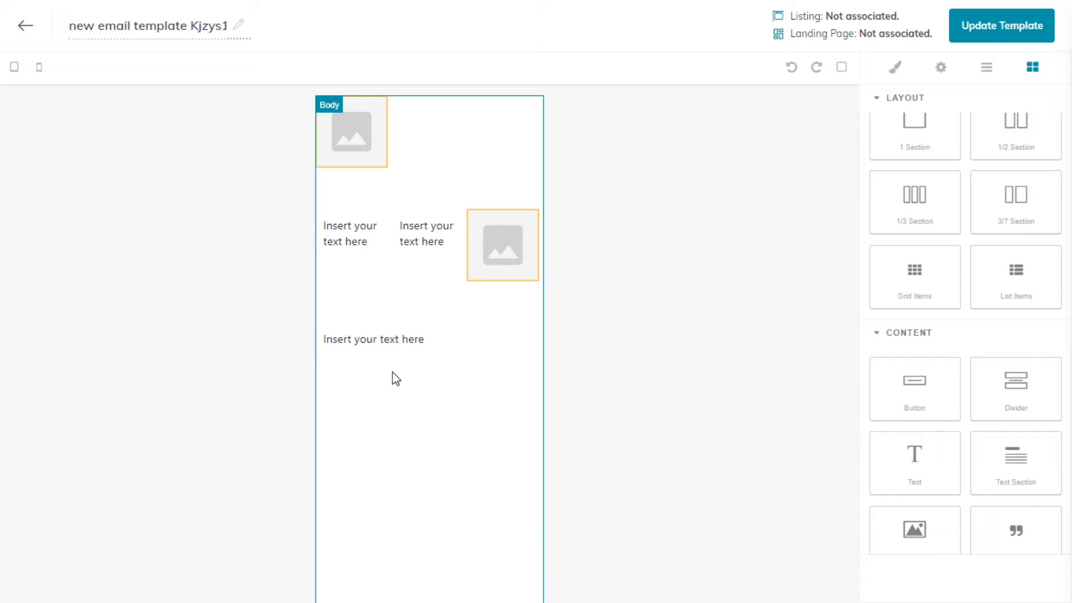
- Leave the email template editor without saving the changes and start a new Social design
left_click(25, 26)
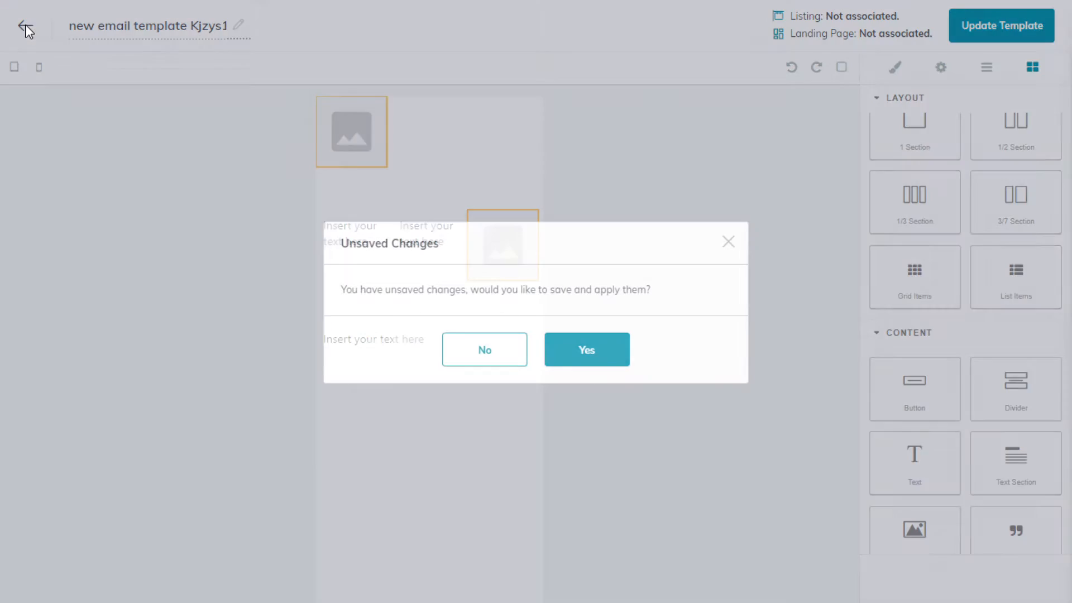
left_click(485, 352)
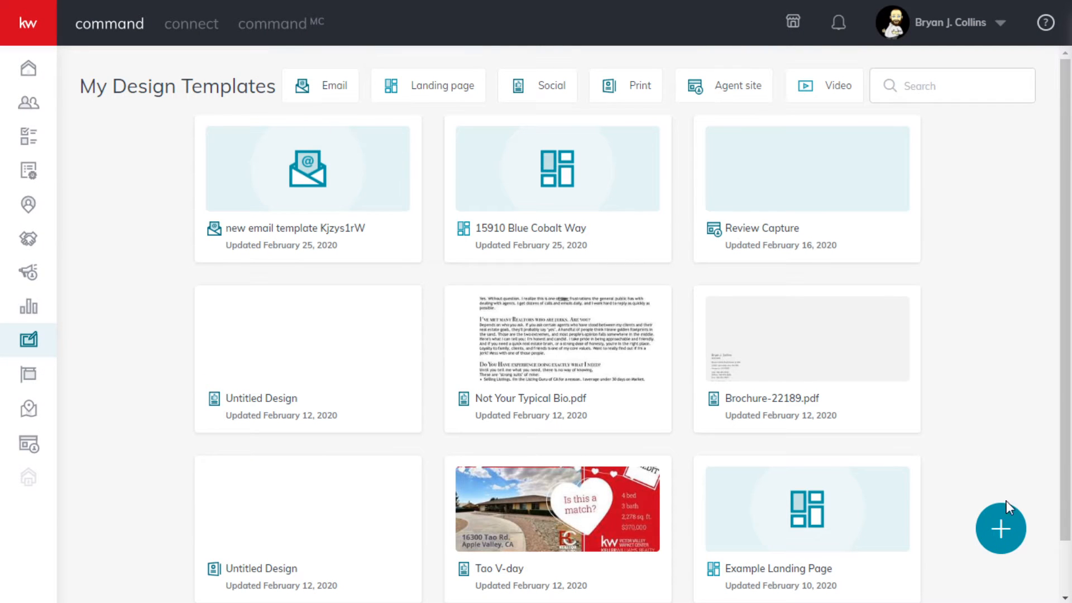
left_click(999, 546)
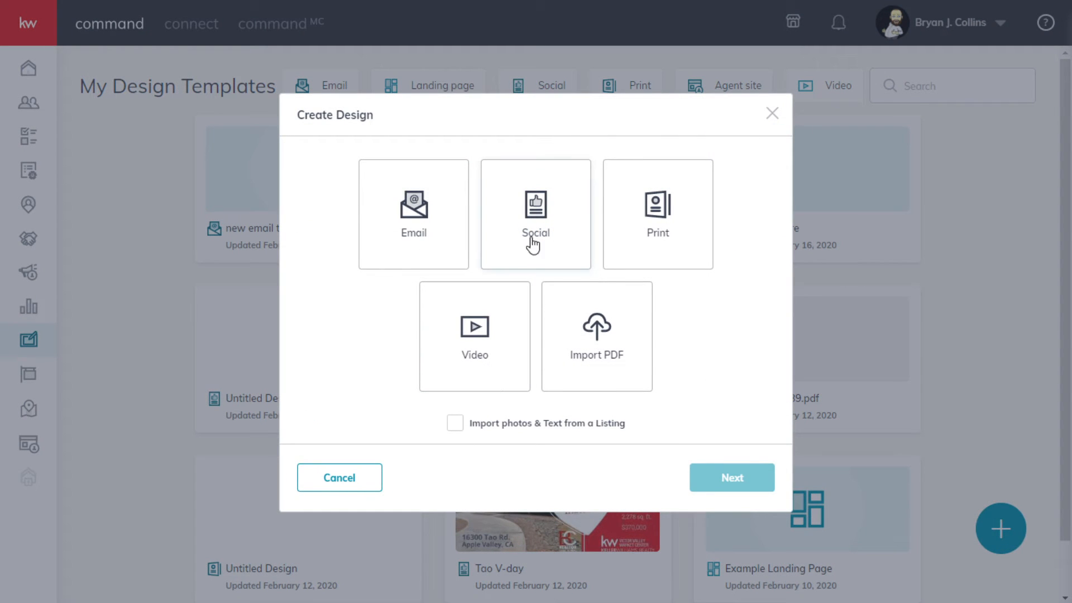
left_click(550, 233)
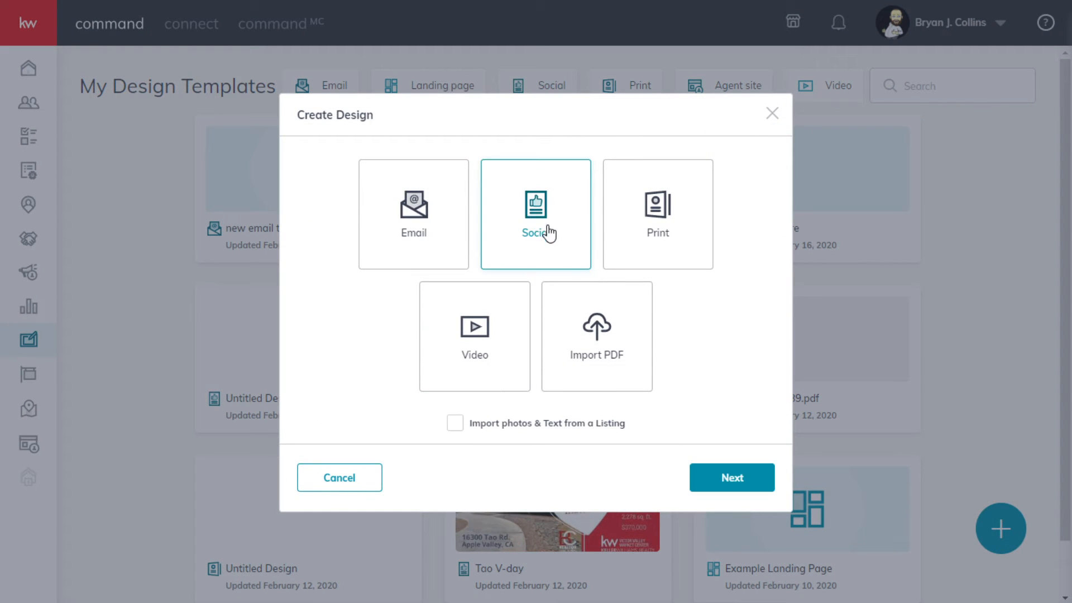
left_click(411, 229)
left_click(505, 207)
left_click(732, 477)
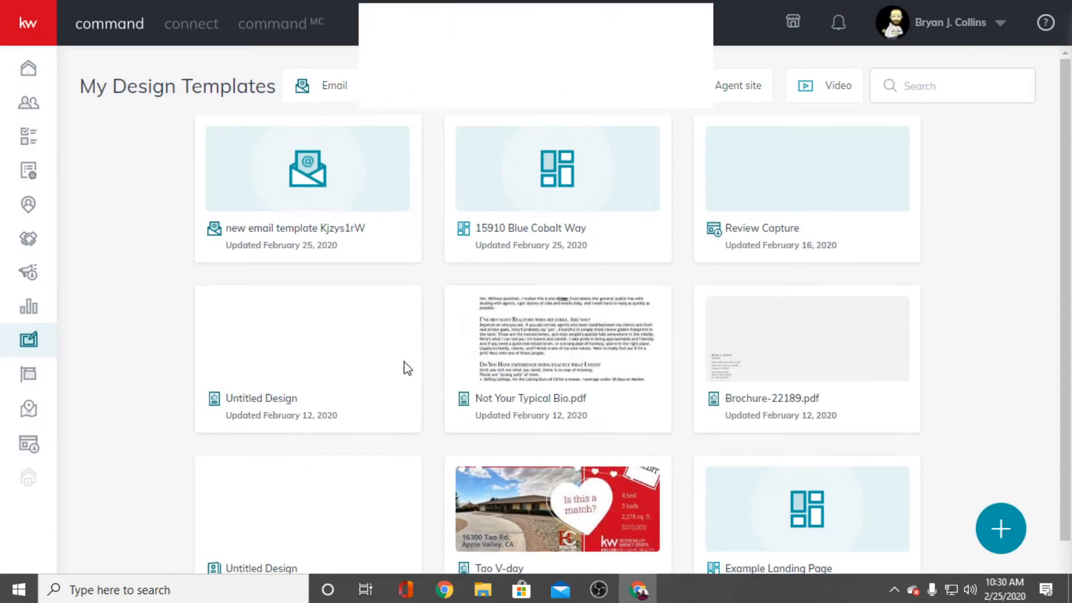
left_click(616, 90)
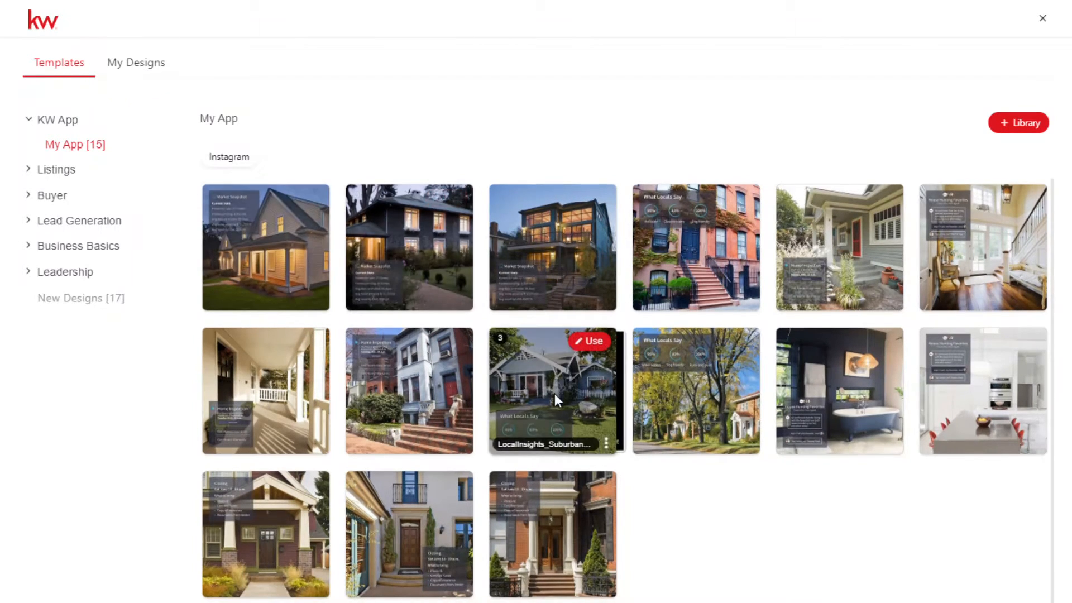
- Look through the Listings For Sale templates for Instagram, Facebook and Instagram Stories, and the New Designs category
left_click(29, 170)
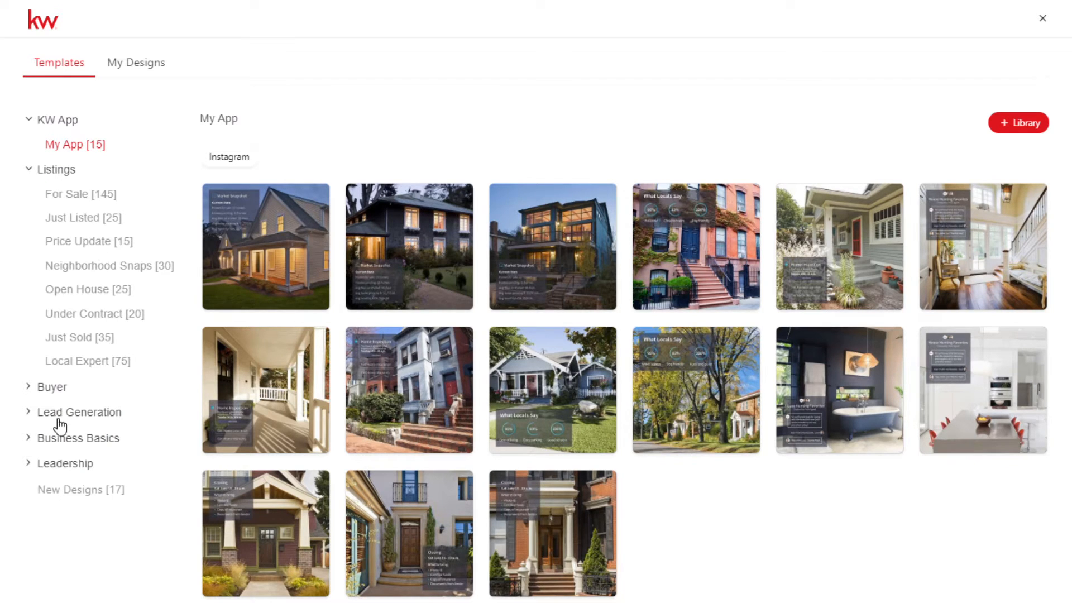
left_click(72, 196)
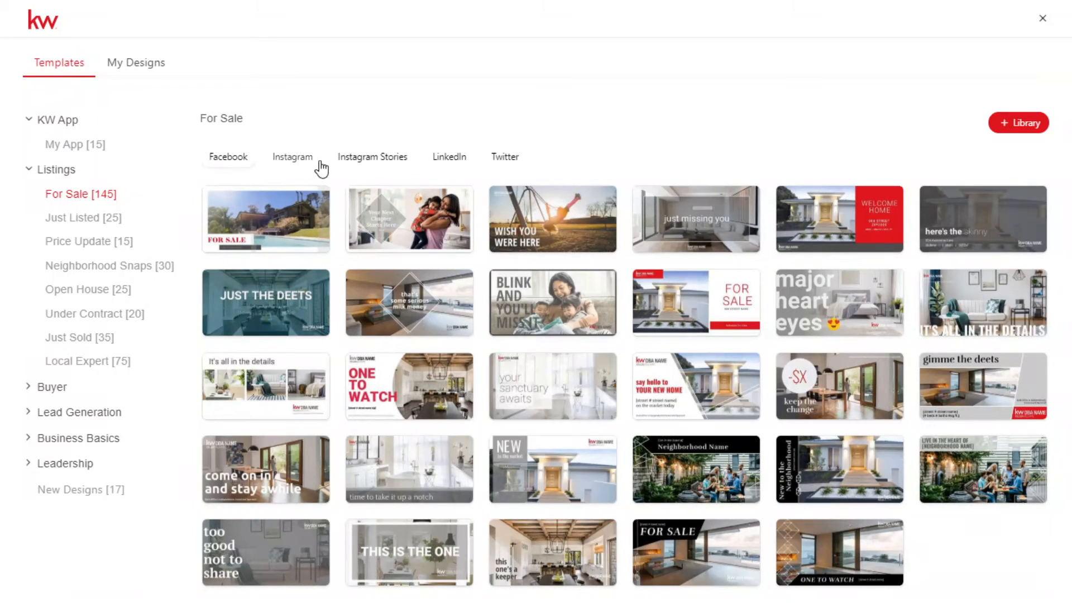
left_click(293, 159)
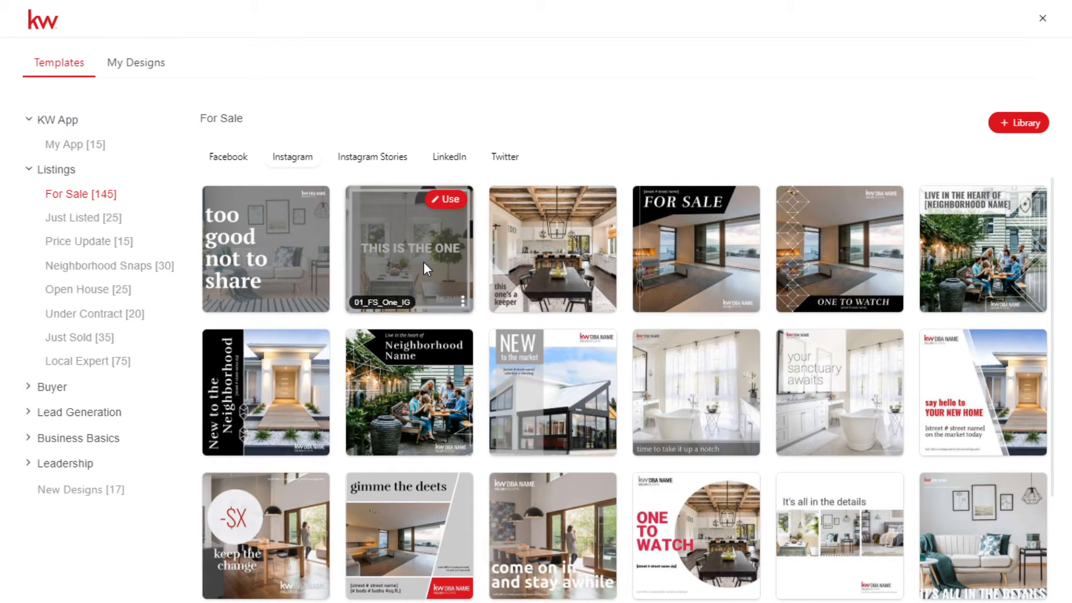
left_click(228, 157)
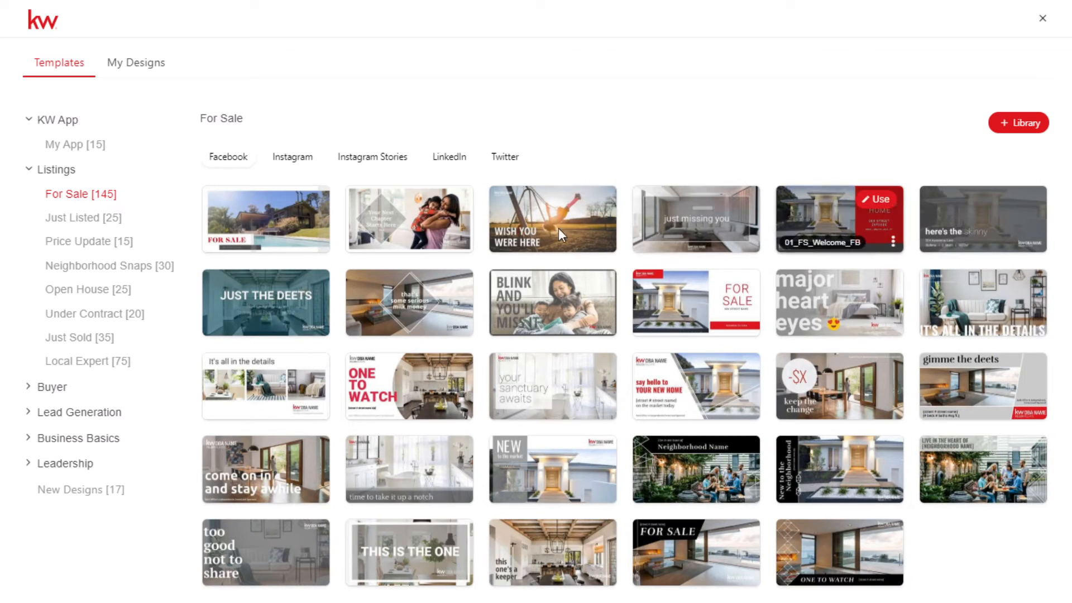
left_click(369, 163)
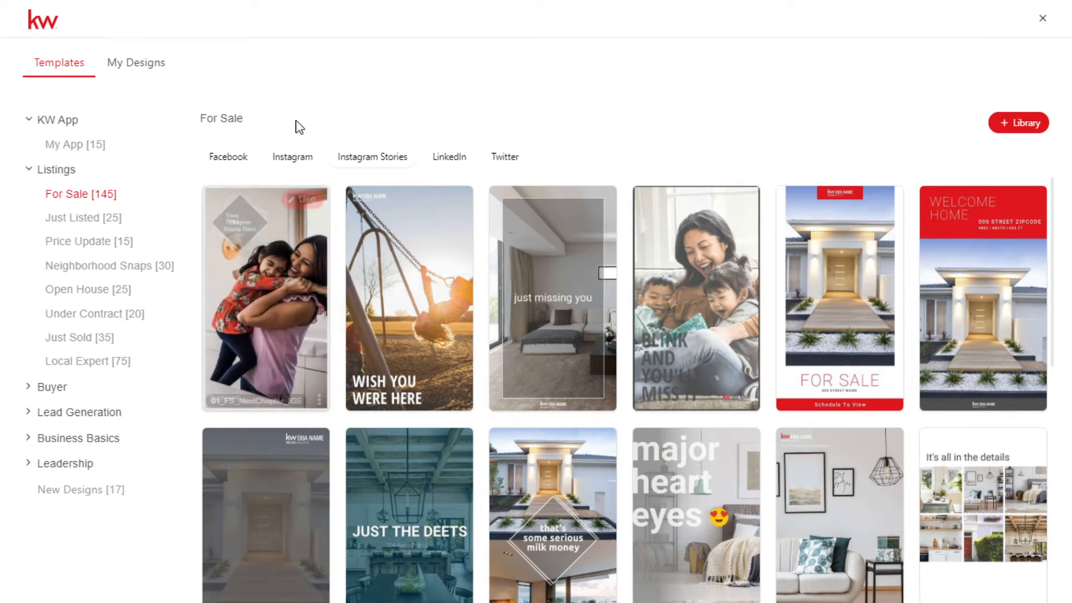
left_click(55, 491)
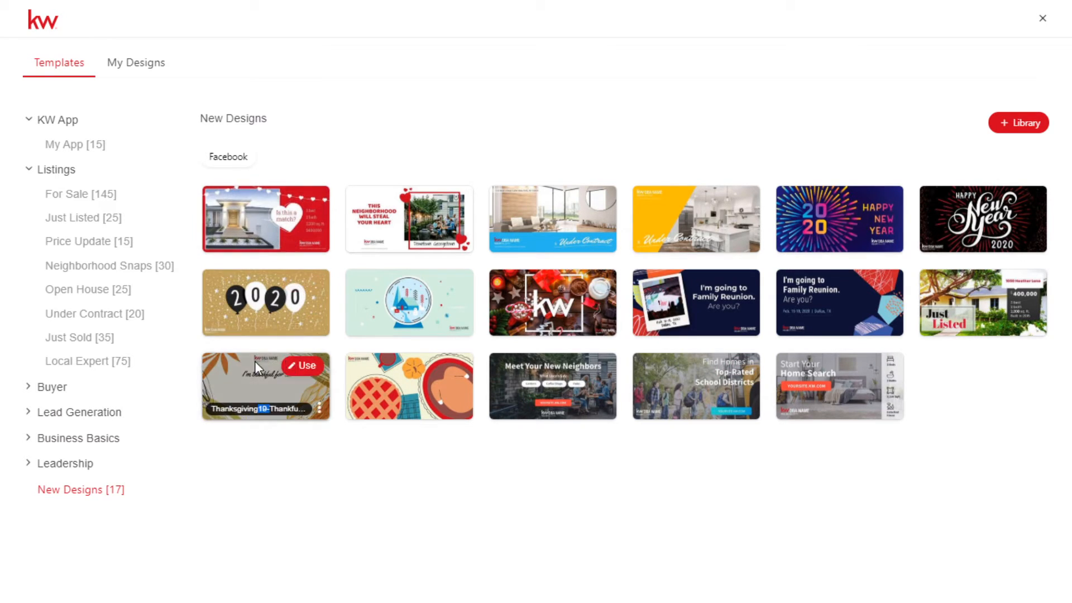
- Look over the options for creating a design from blank, a PDF or a template, and the saved designs in My Designs
left_click(135, 69)
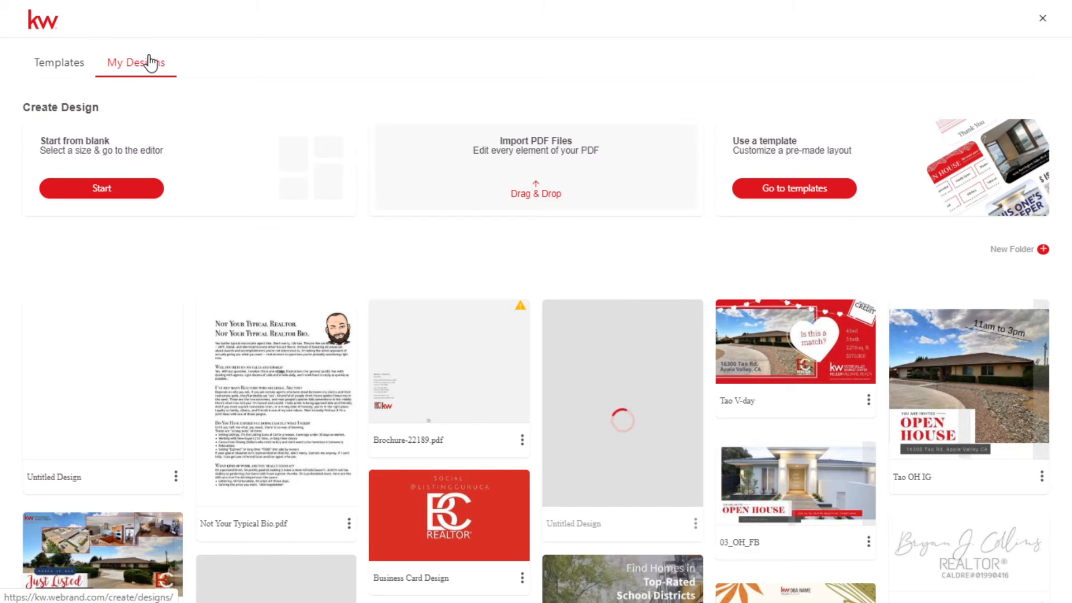
left_click(99, 194)
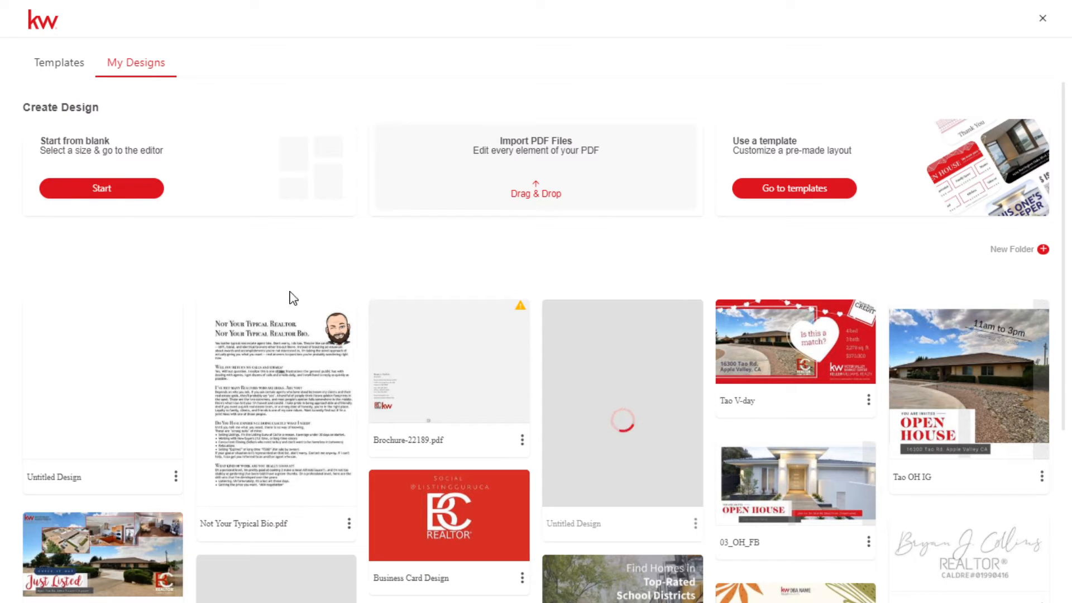
scroll(411, 438, "down", 5)
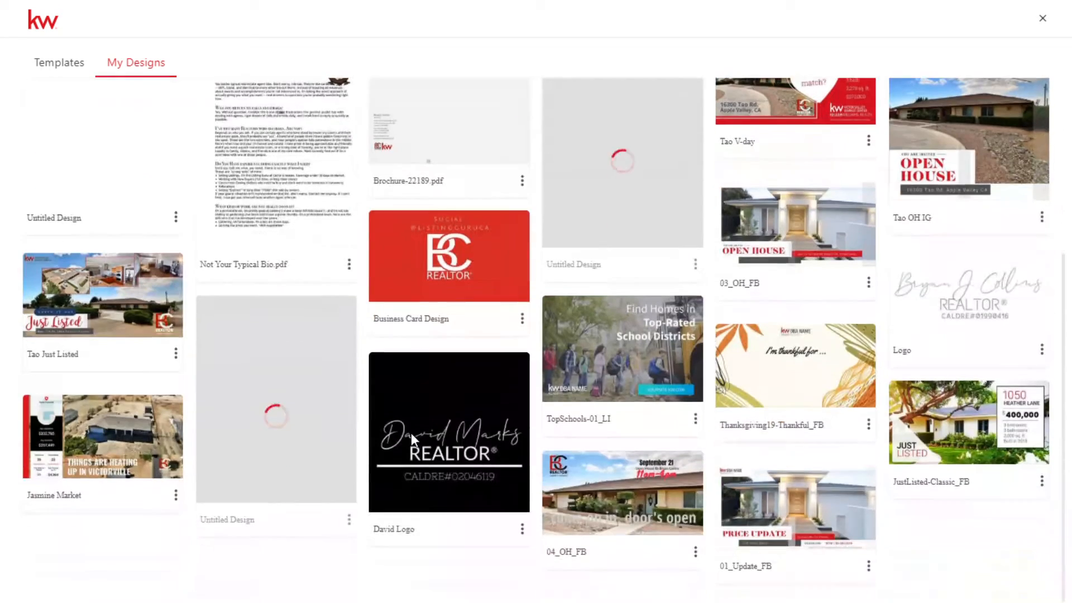
scroll(425, 455, "up", 5)
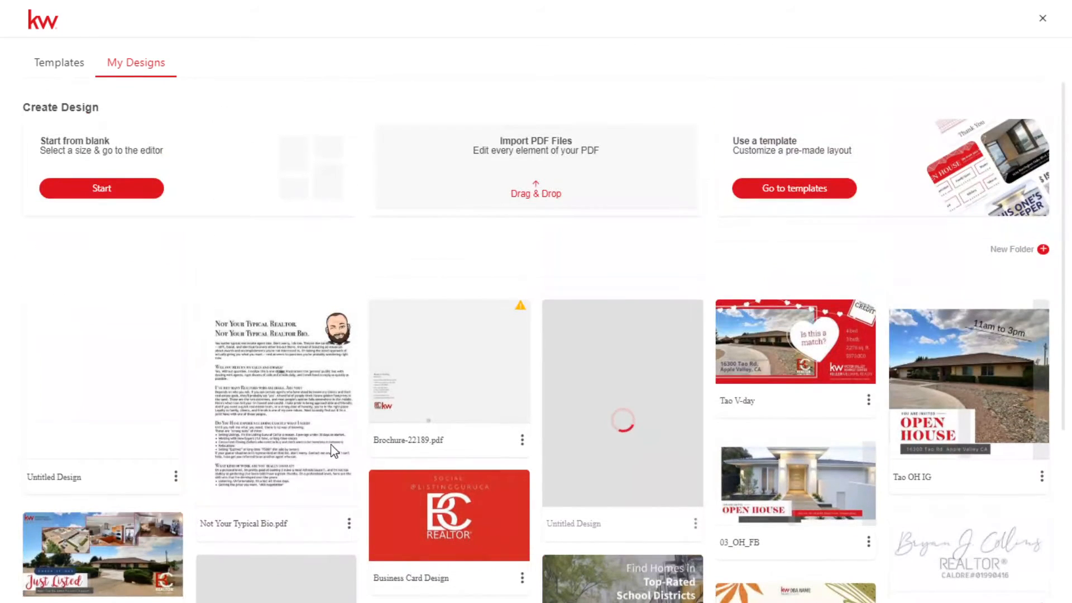
- Review the template Library's stored company details, text, images, logos and Brand Kit colours and fonts
left_click(54, 60)
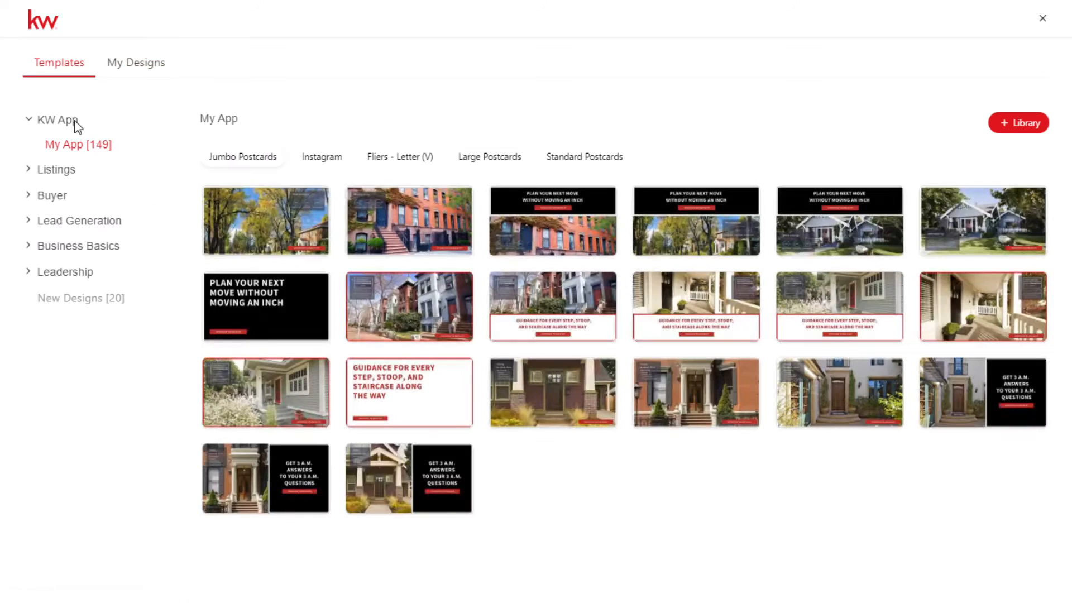
left_click(1017, 130)
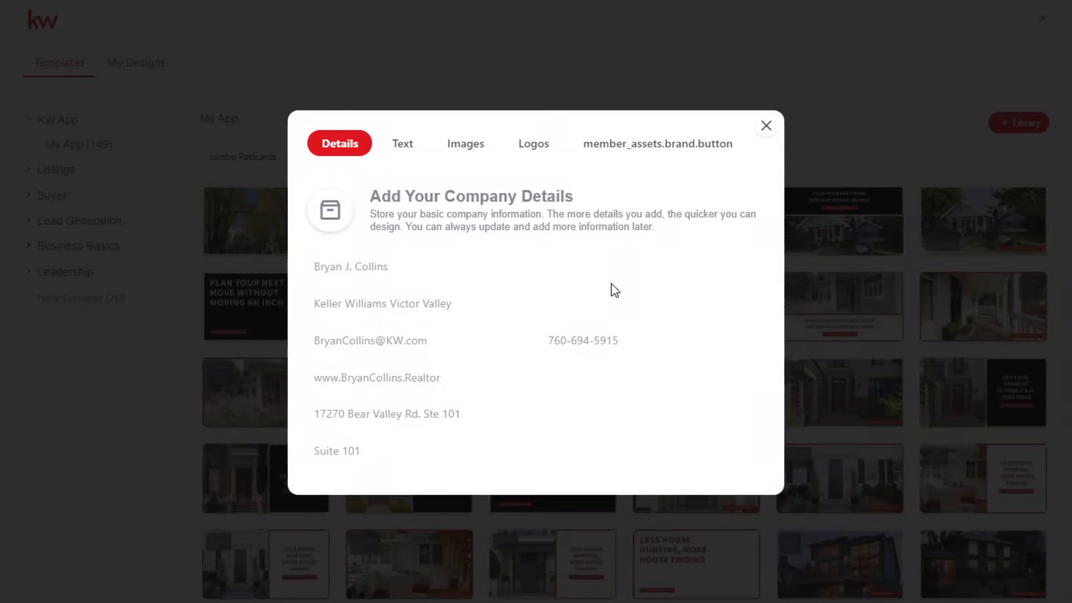
left_click(409, 146)
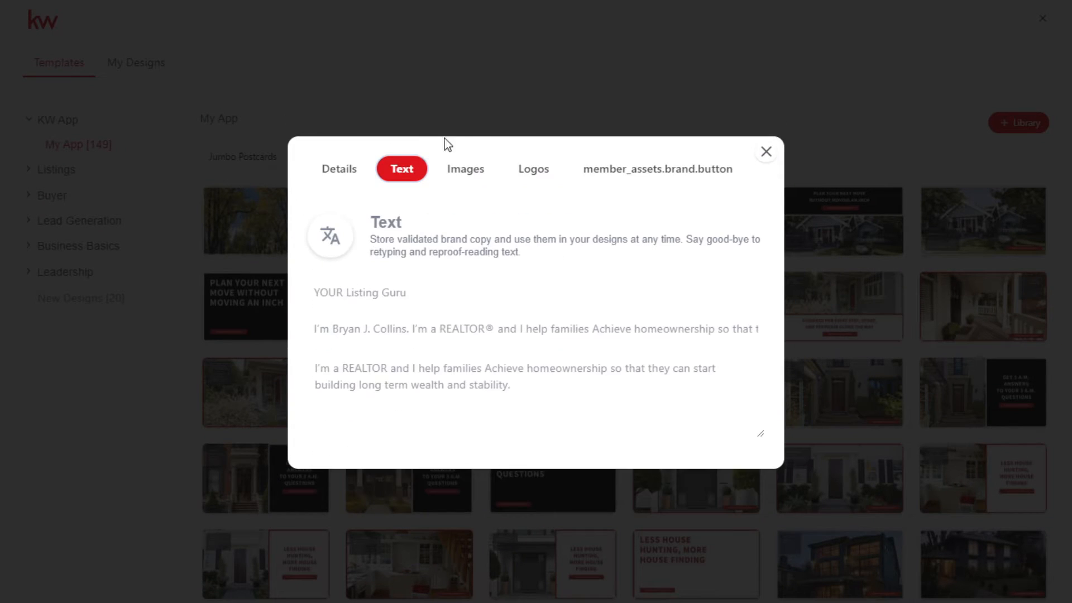
left_click(466, 177)
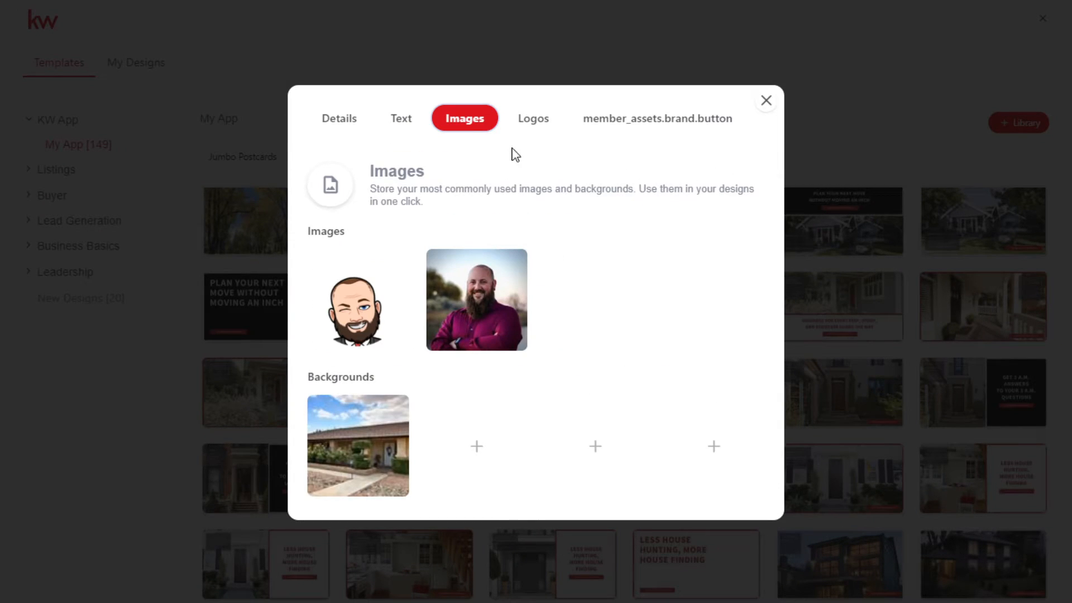
left_click(530, 122)
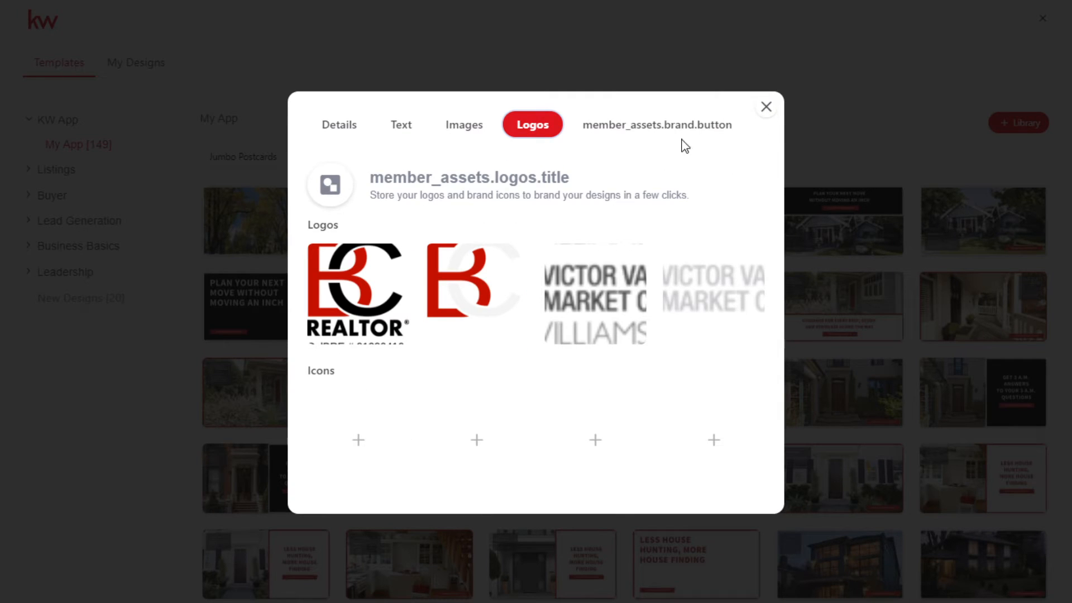
left_click(661, 129)
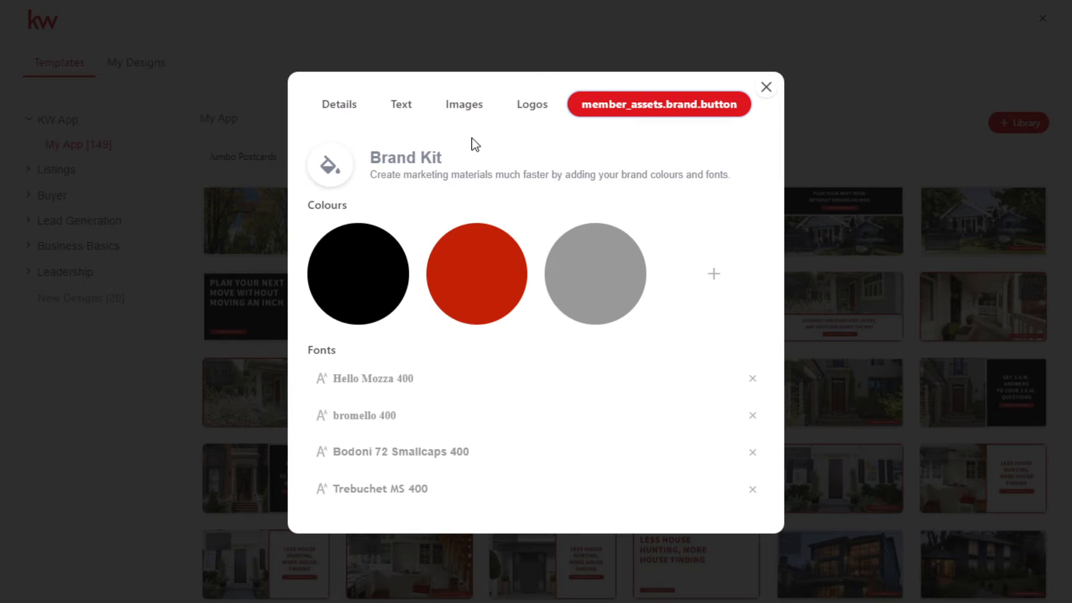
left_click(402, 108)
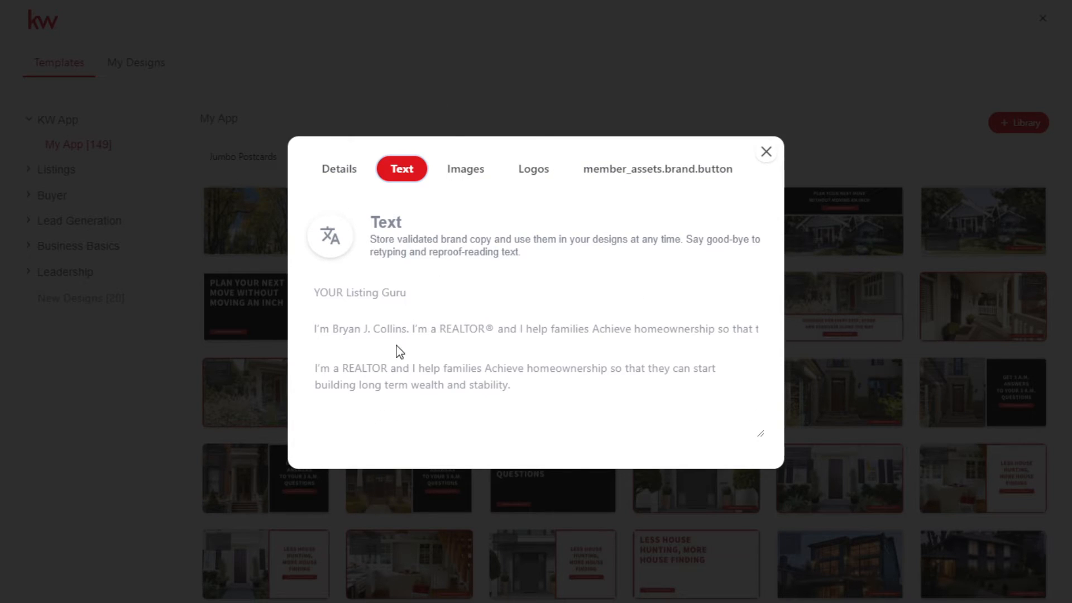
left_click(467, 173)
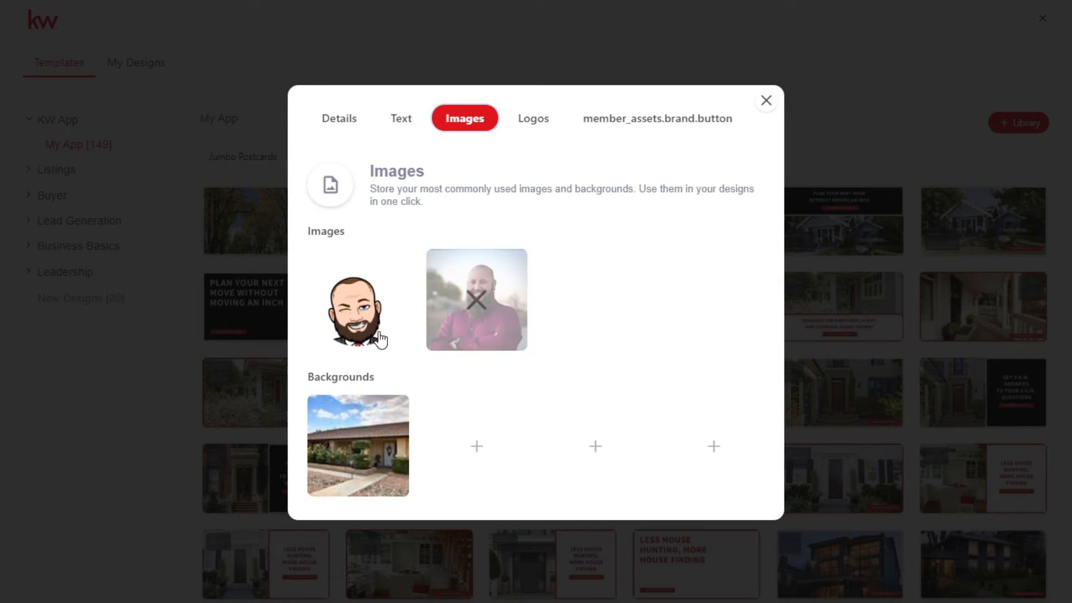
mouse_move(390, 323)
left_click(335, 120)
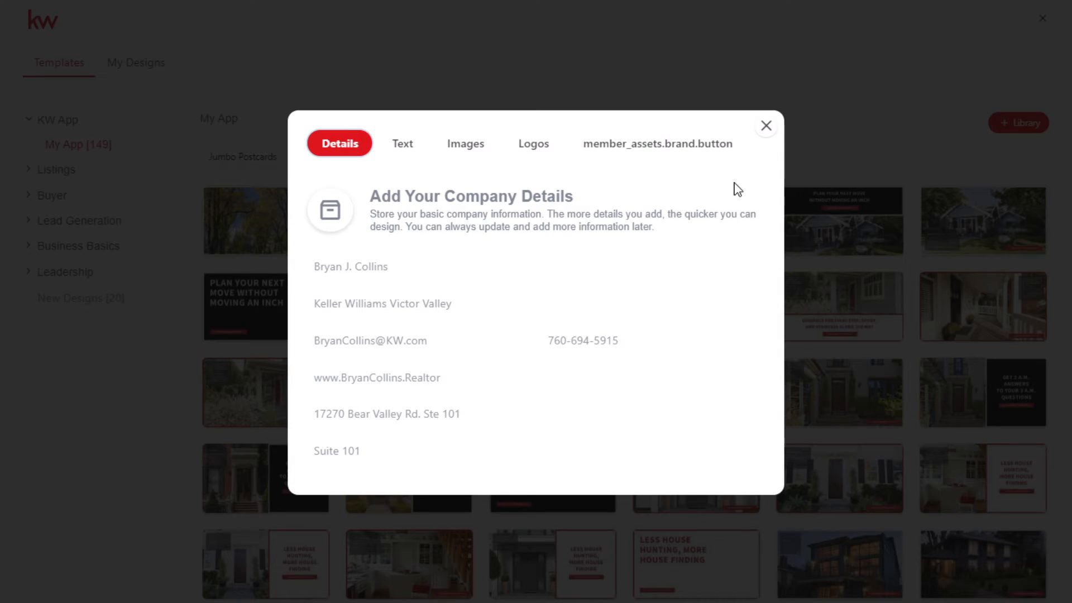
left_click(765, 126)
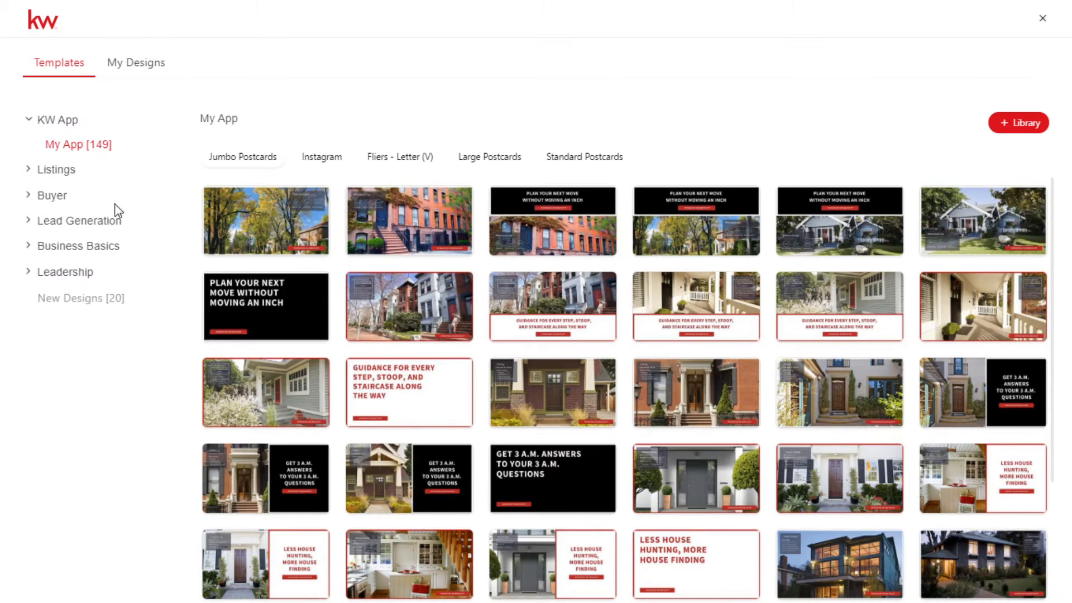
- View the Email Signatures templates under Business Basics and the template categories under Buyer
left_click(76, 246)
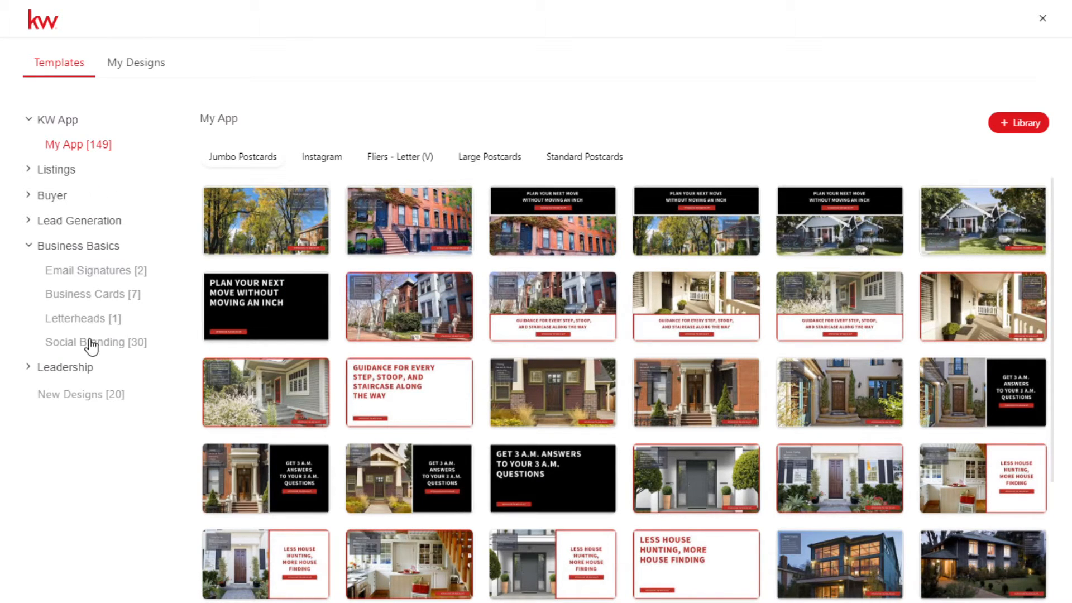
left_click(95, 274)
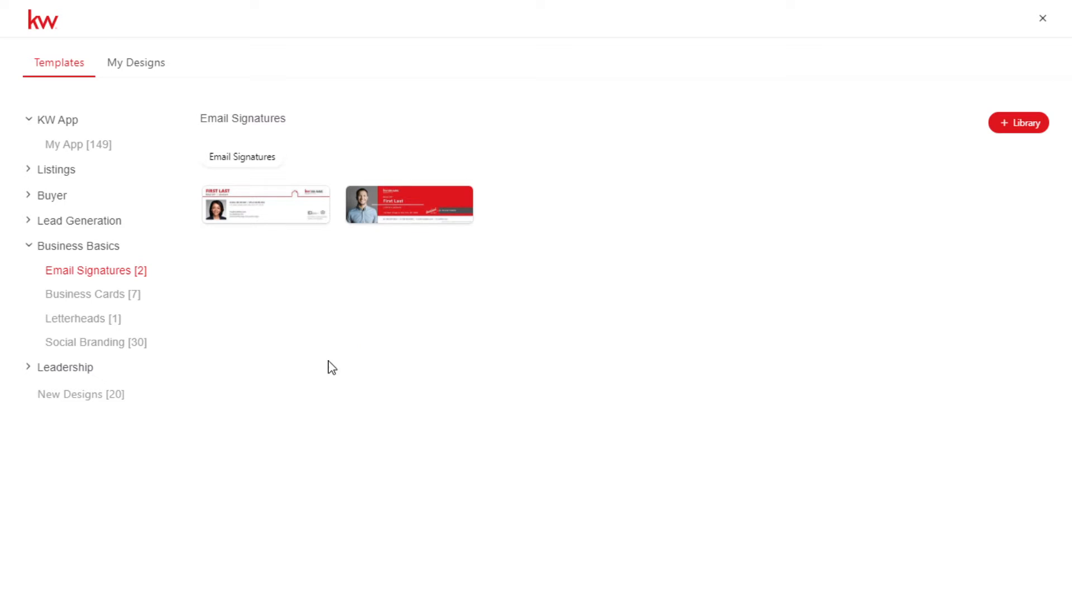
left_click(28, 196)
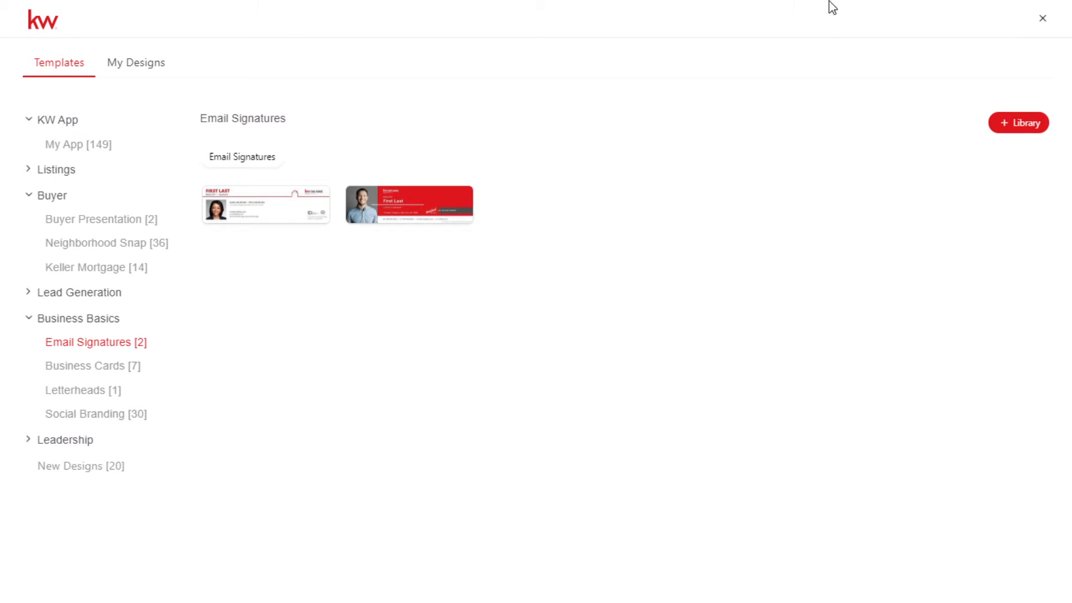
- Close the template gallery and start a new Print design
left_click(1042, 19)
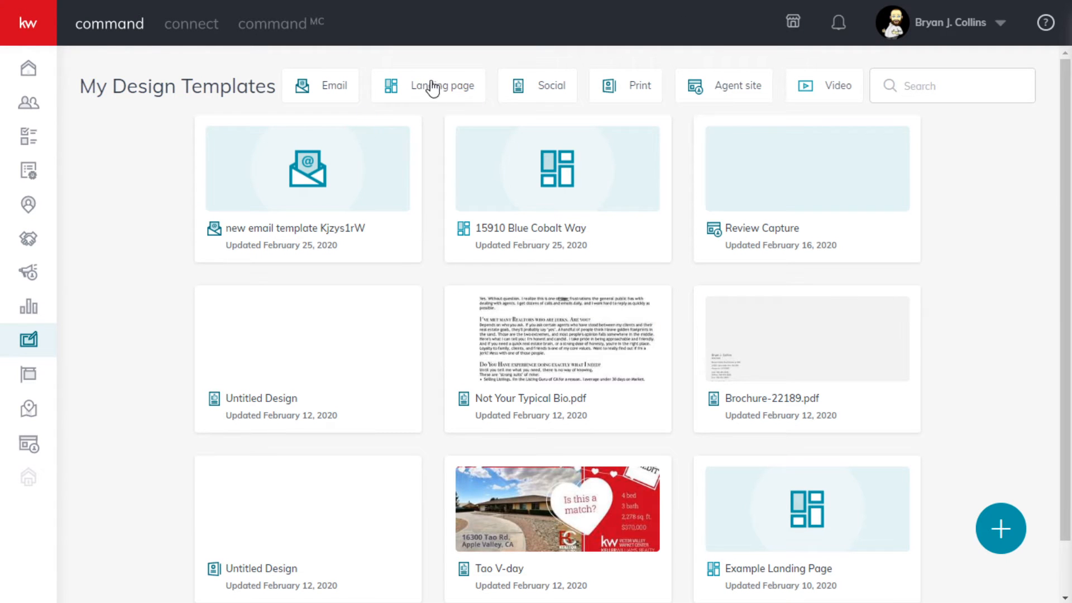
left_click(1002, 524)
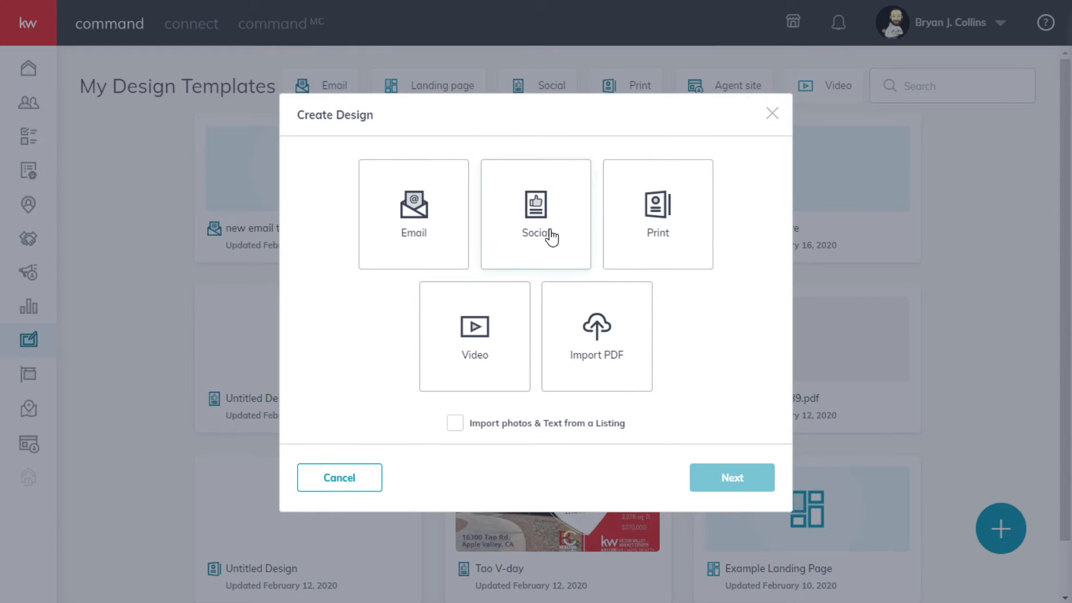
left_click(658, 209)
left_click(727, 480)
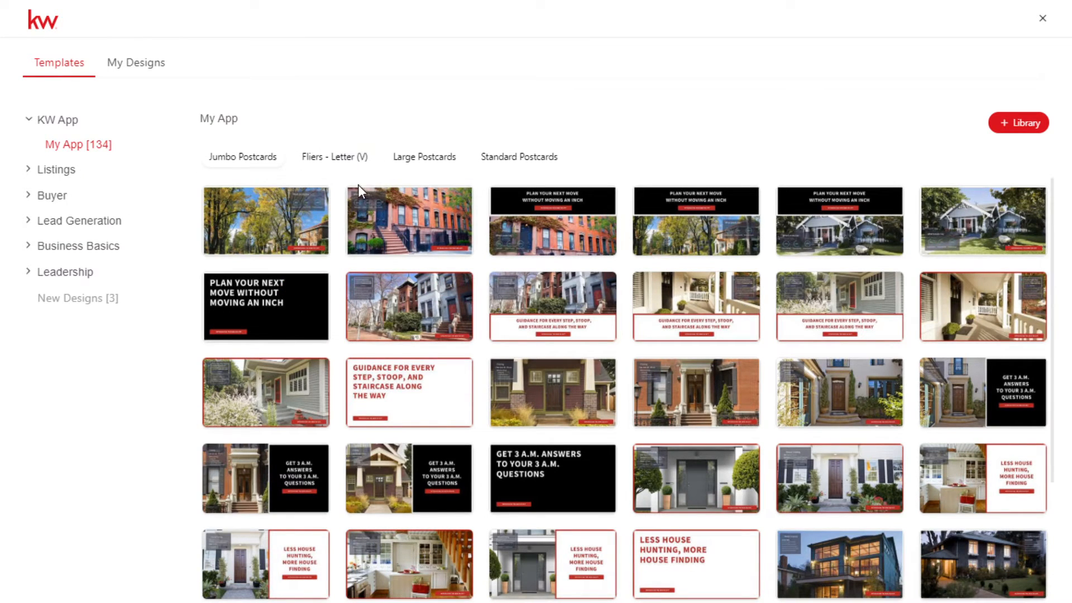
- View the Listing Presentation templates under Listings and the Buyer Presentation templates under Buyer
left_click(56, 171)
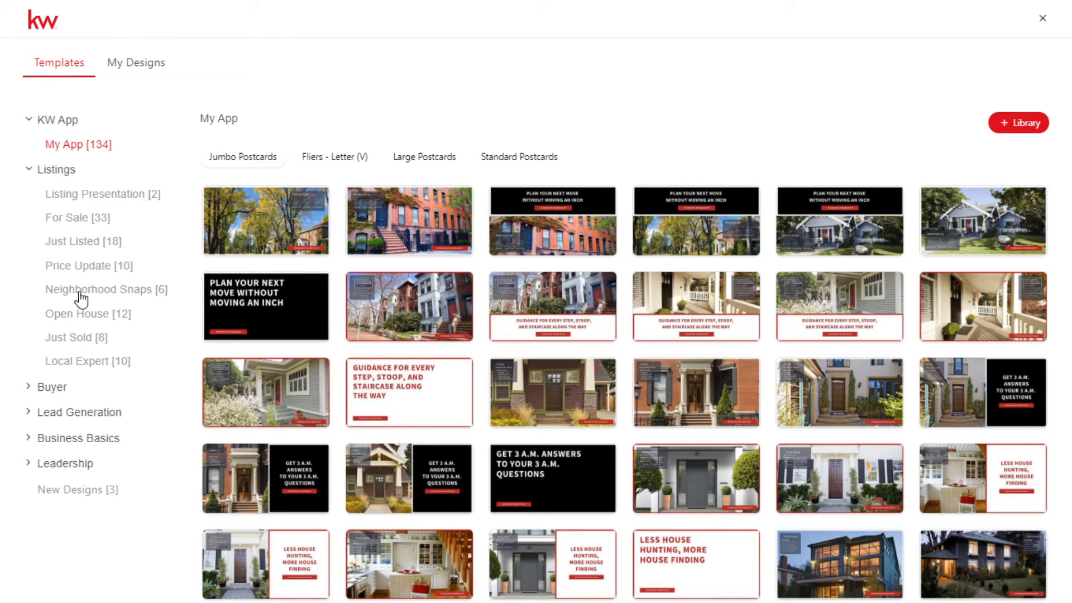
left_click(90, 194)
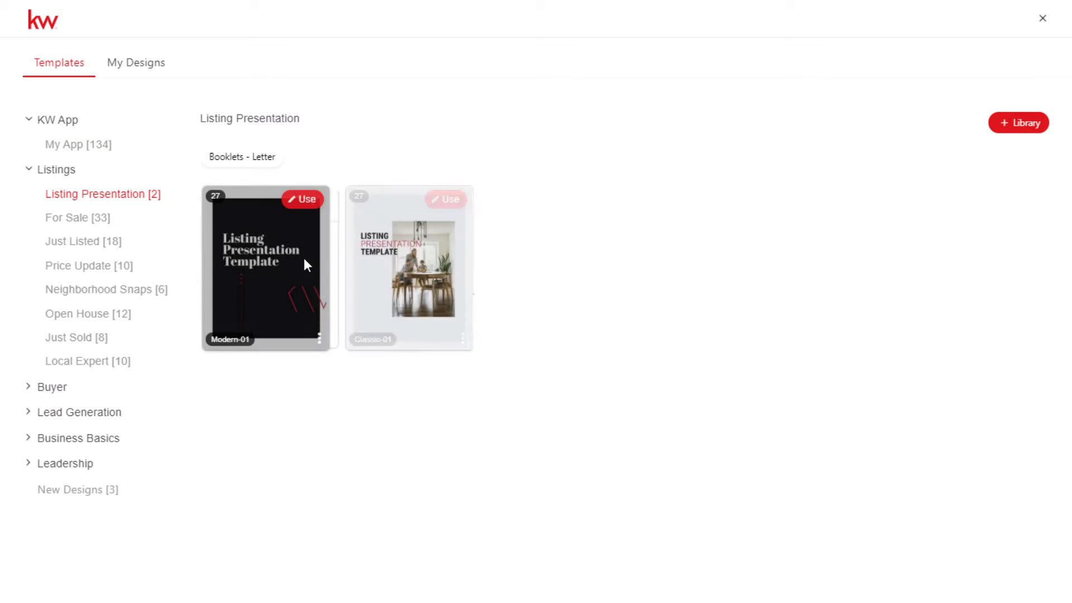
left_click(47, 388)
left_click(99, 416)
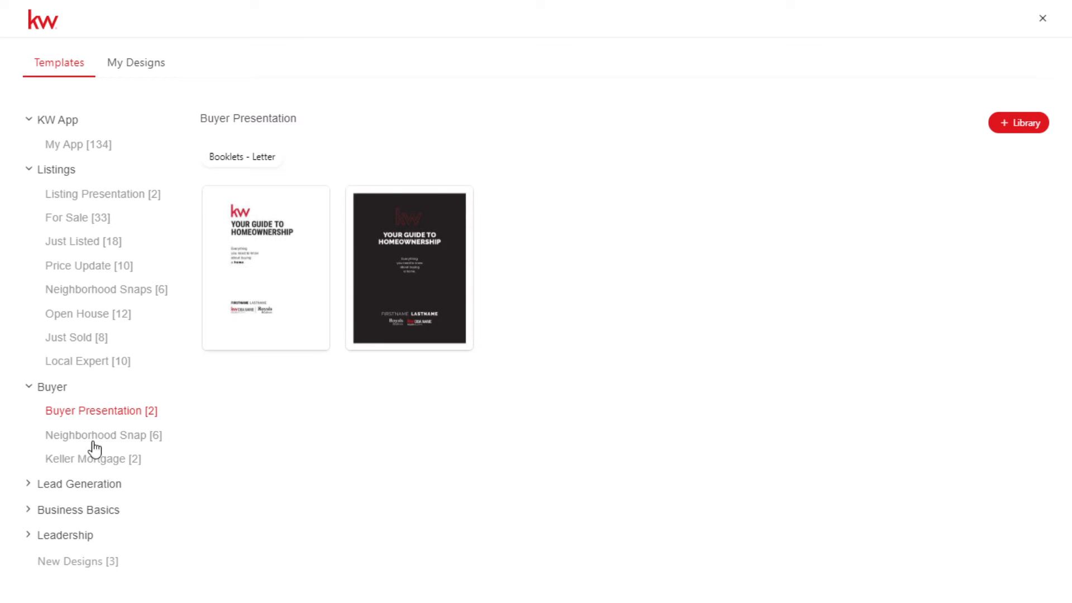
- View the Home Value templates under Lead Generation, including the Standard Postcards
left_click(84, 484)
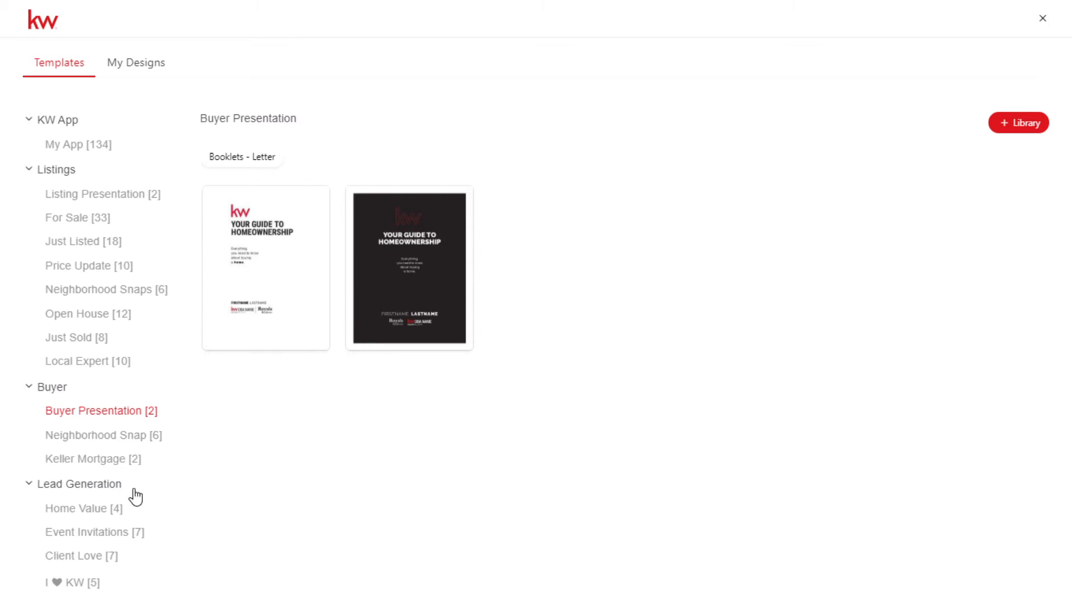
scroll(77, 539, "down", 1)
left_click(89, 436)
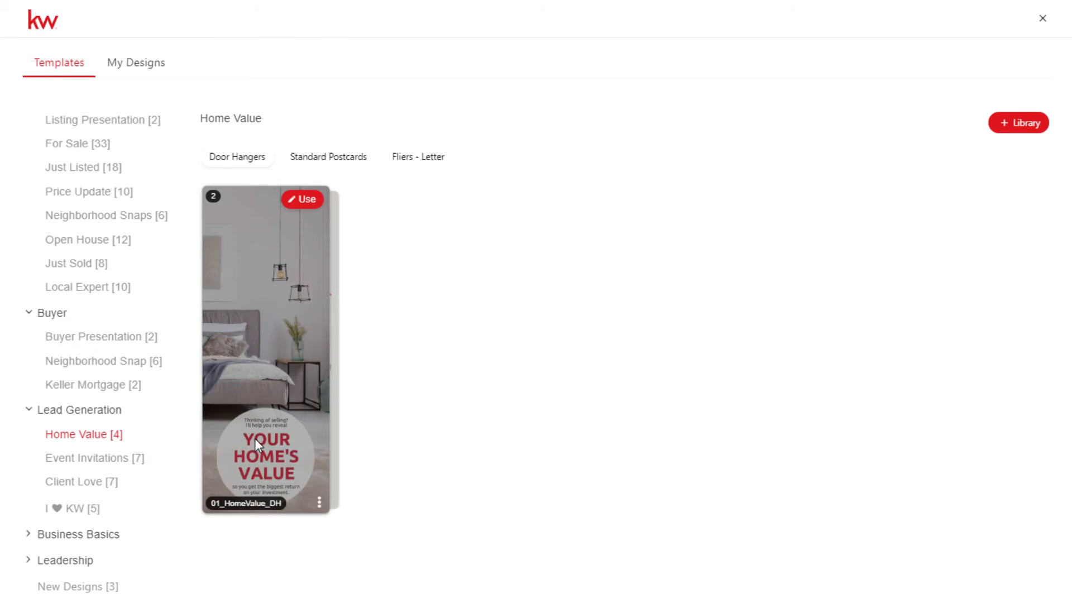
left_click(344, 159)
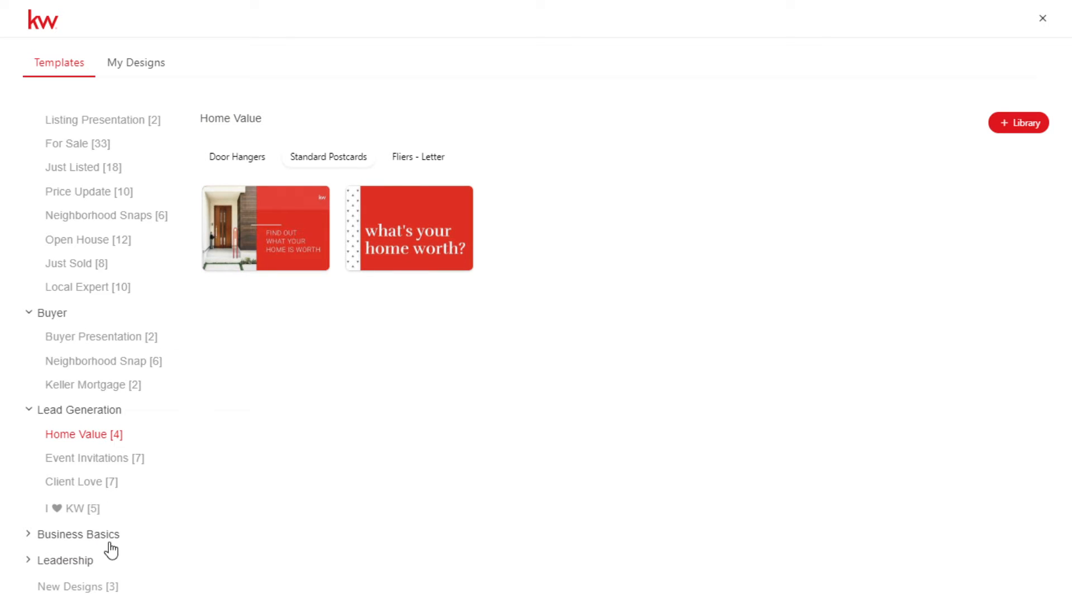
- Compare the letter booklets and standard postcards in the New Designs category
left_click(74, 593)
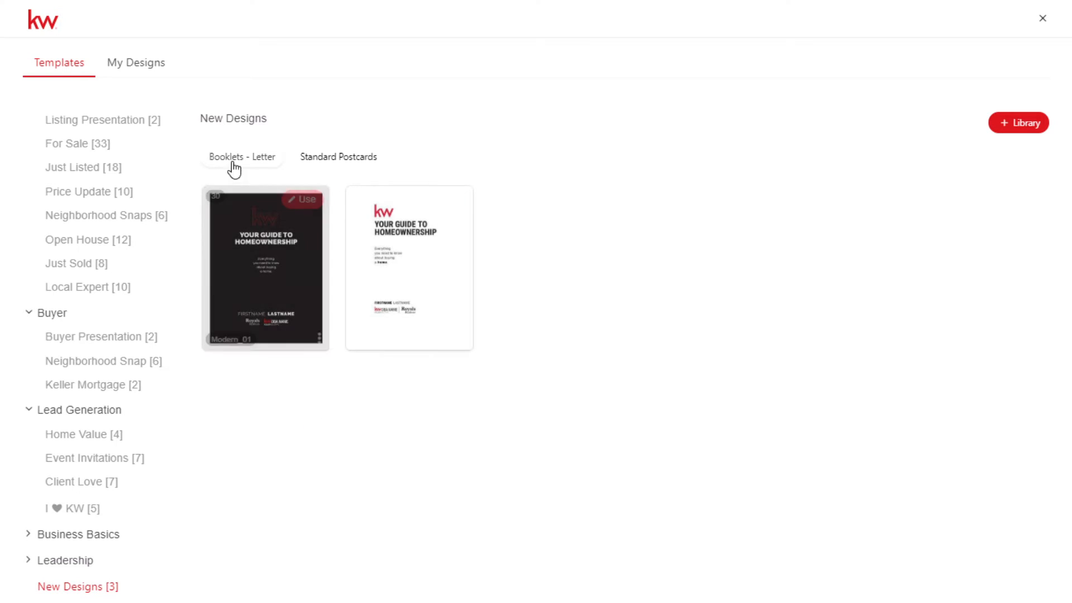
left_click(348, 162)
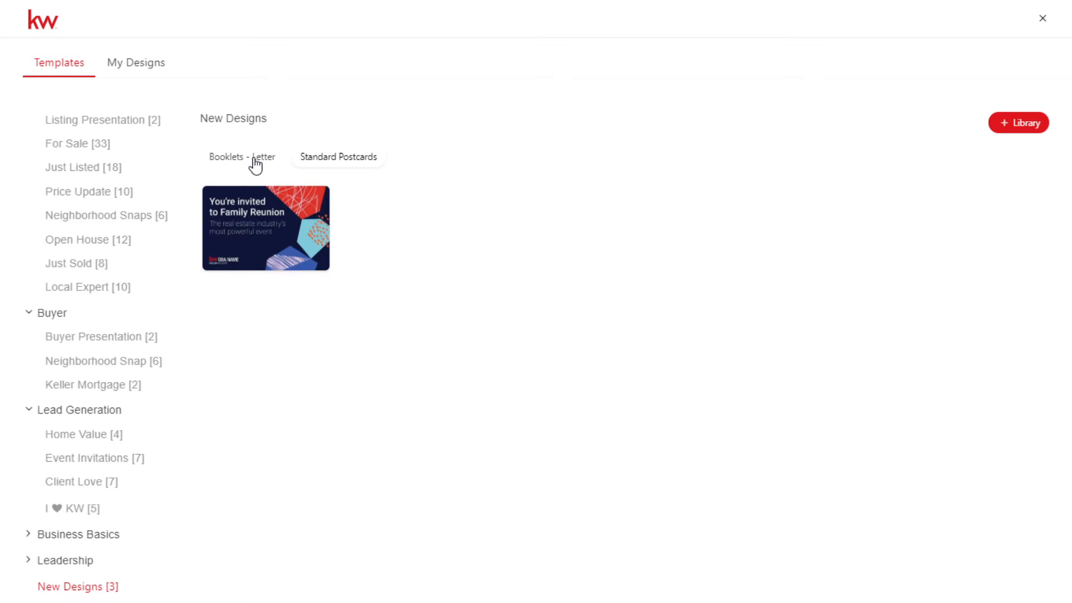
left_click(257, 164)
left_click(341, 166)
left_click(235, 164)
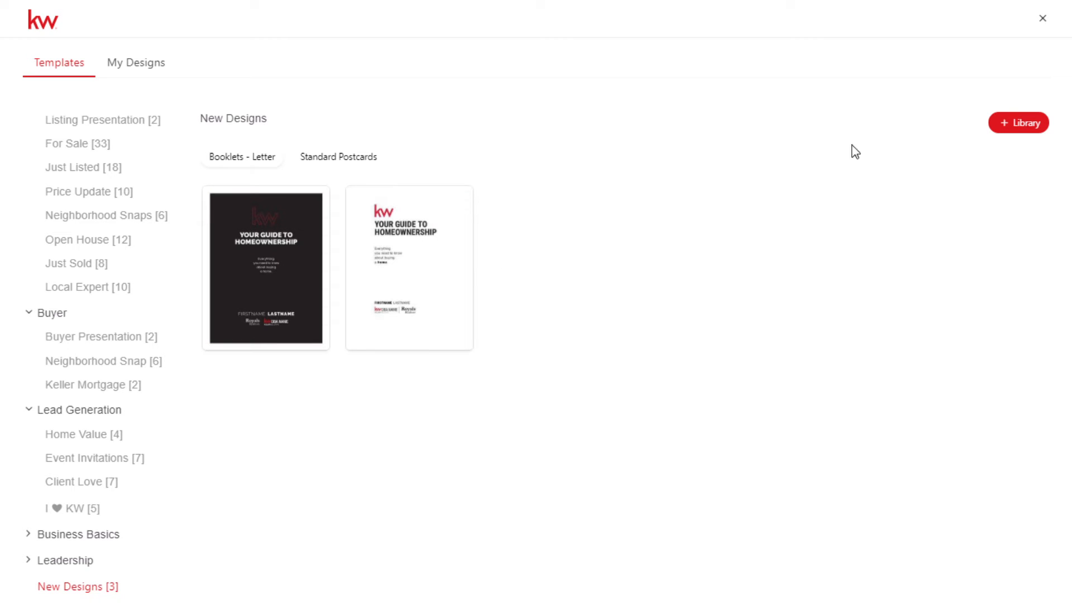
- Check the My Designs and Templates views, then close the print gallery and return to My Design Templates
left_click(141, 68)
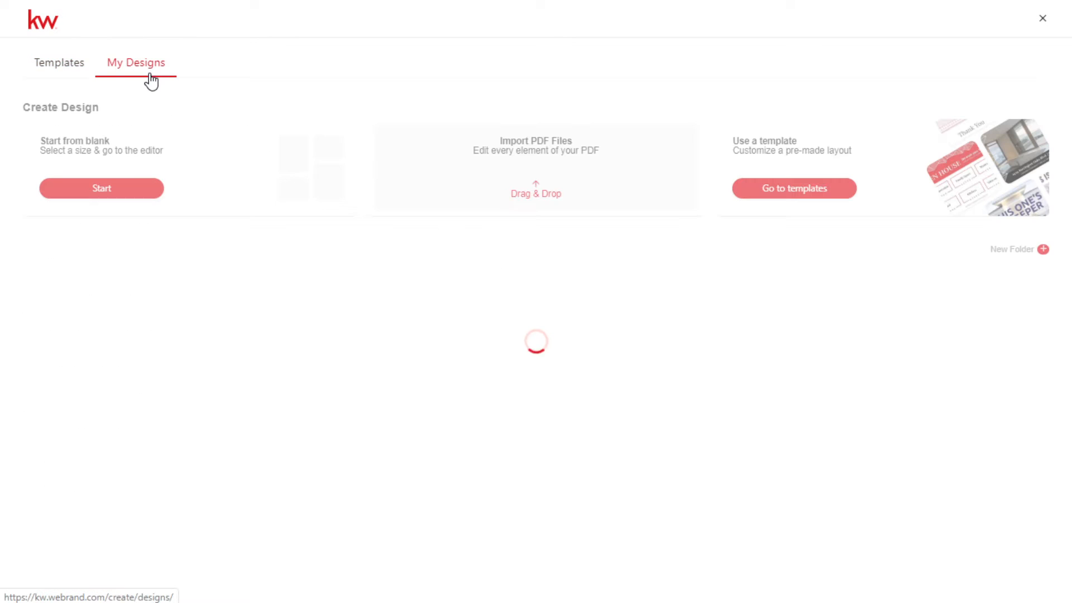
left_click(58, 62)
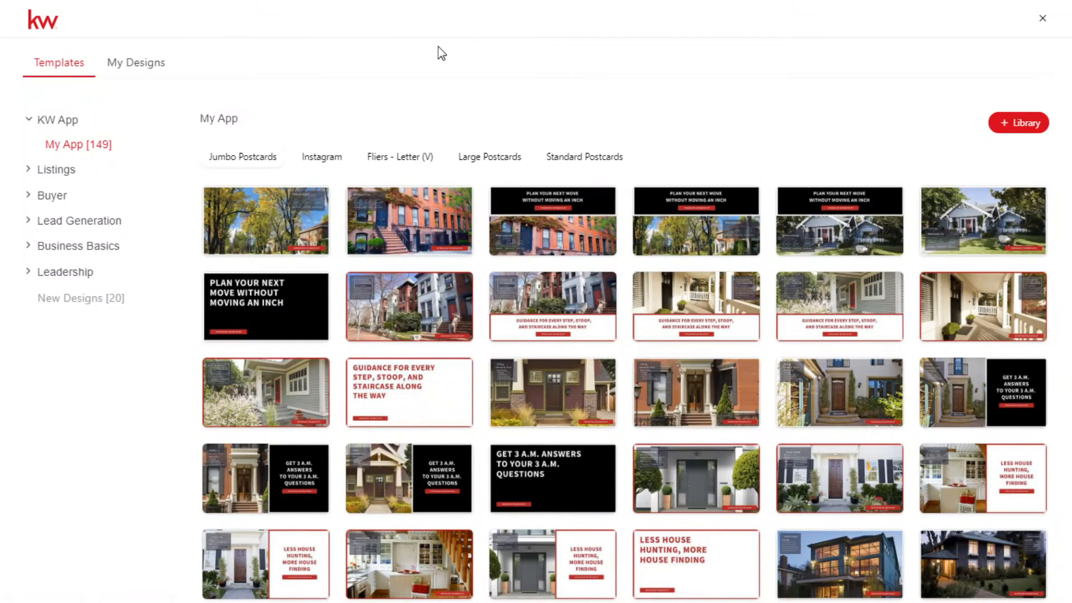
left_click(1042, 21)
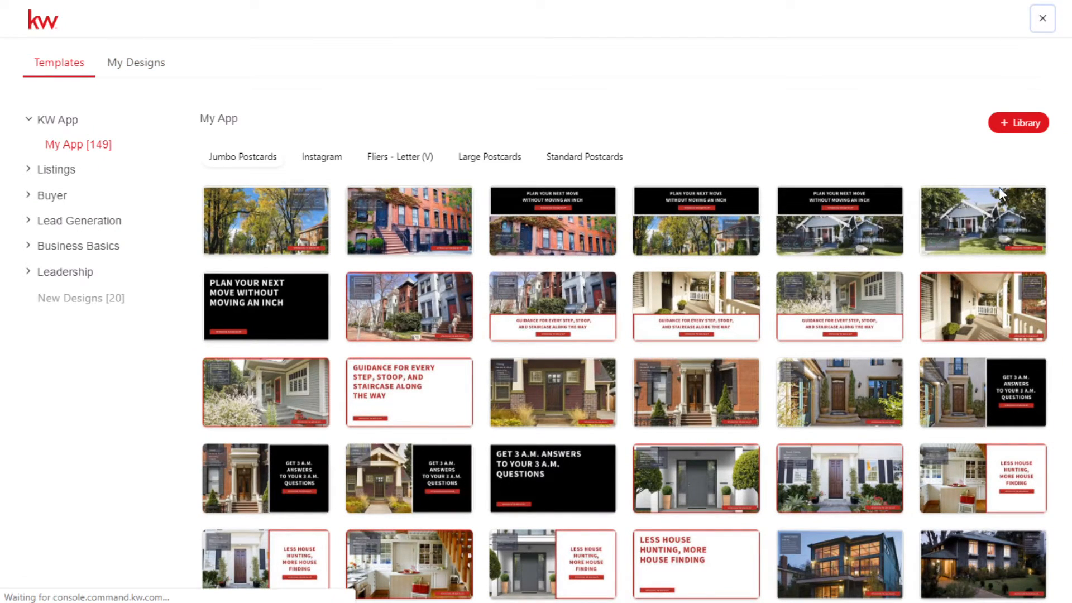
scroll(676, 368, "down", 1)
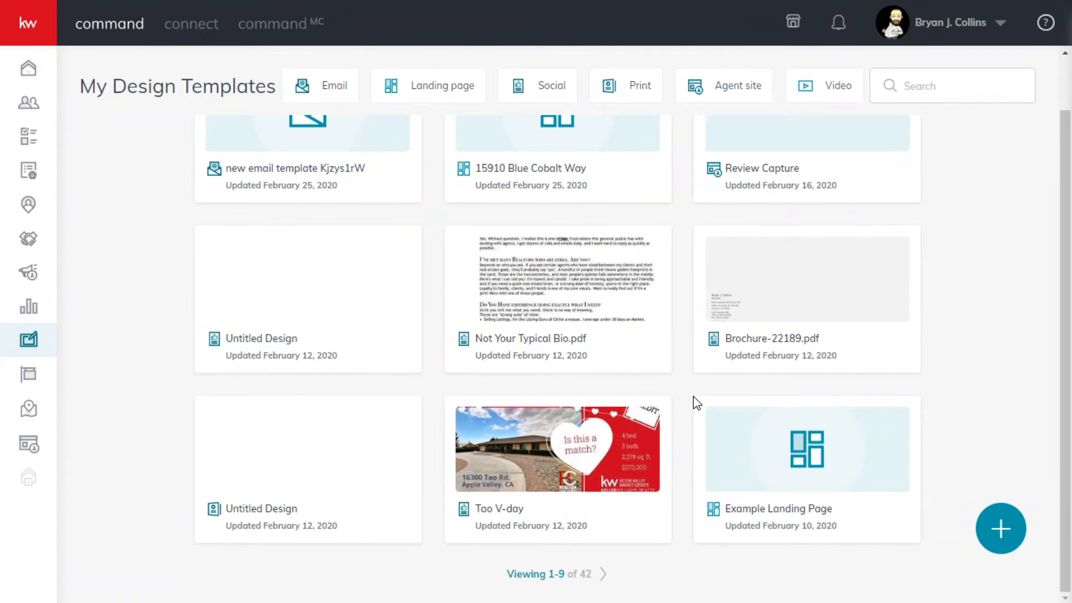
- Start a new Video design and search its neighborhoods for Victorville
left_click(1000, 529)
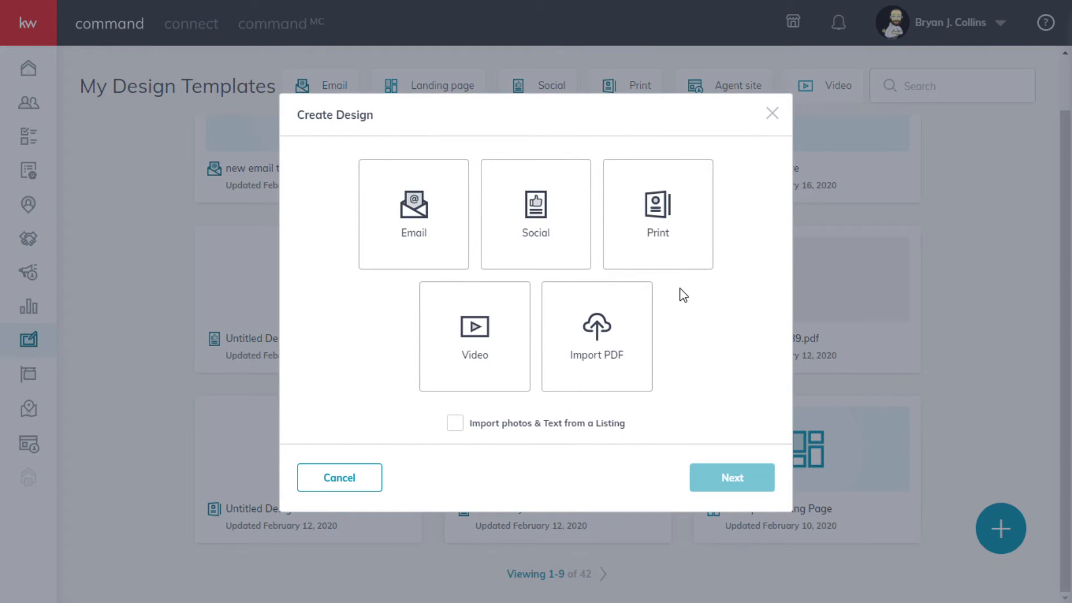
left_click(497, 332)
left_click(734, 490)
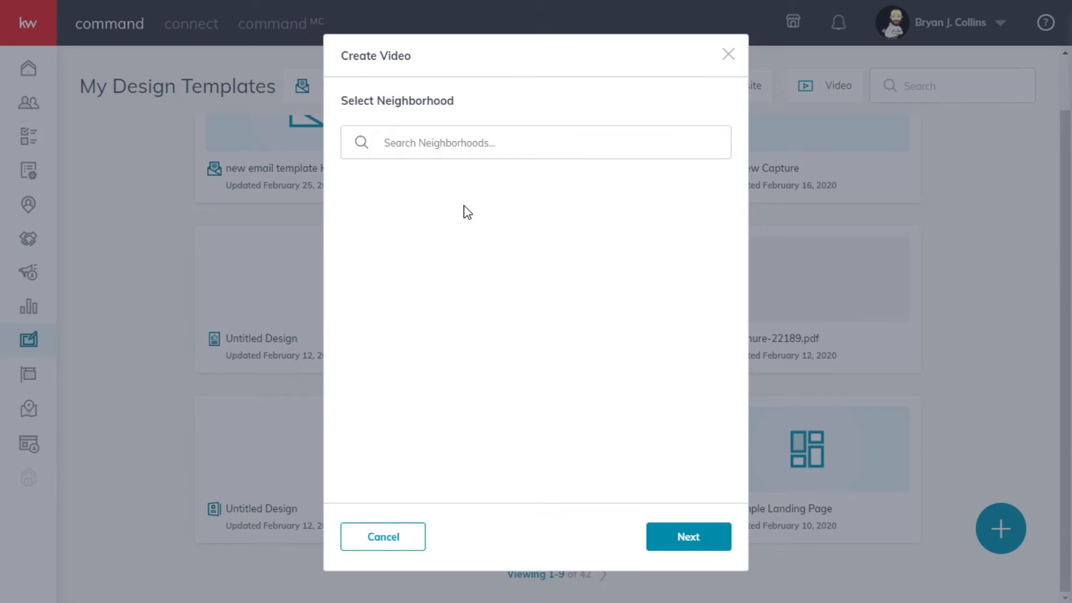
left_click(422, 145)
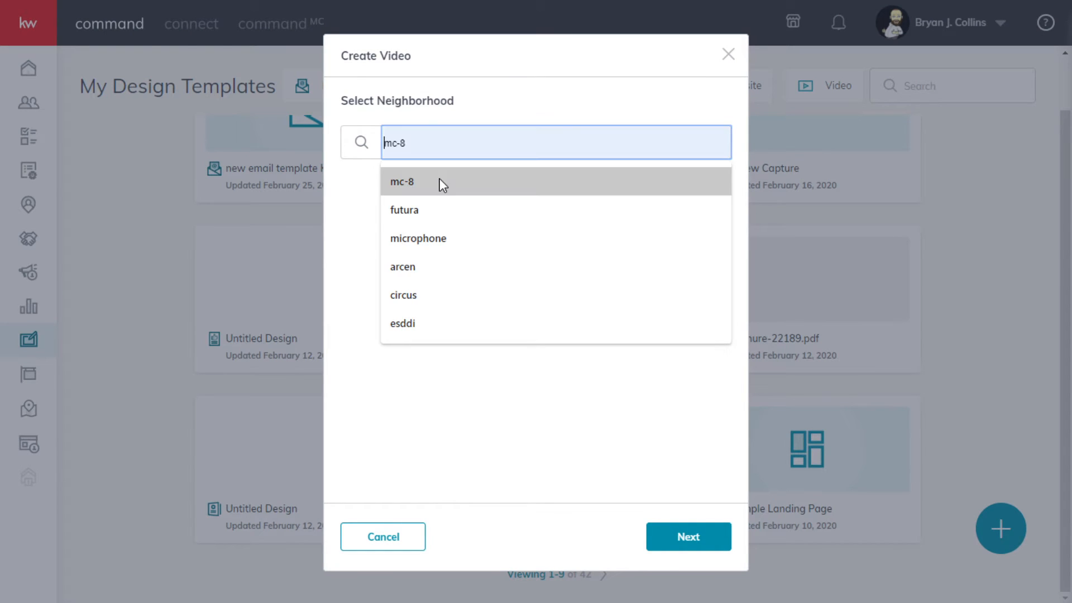
type("victorvalley")
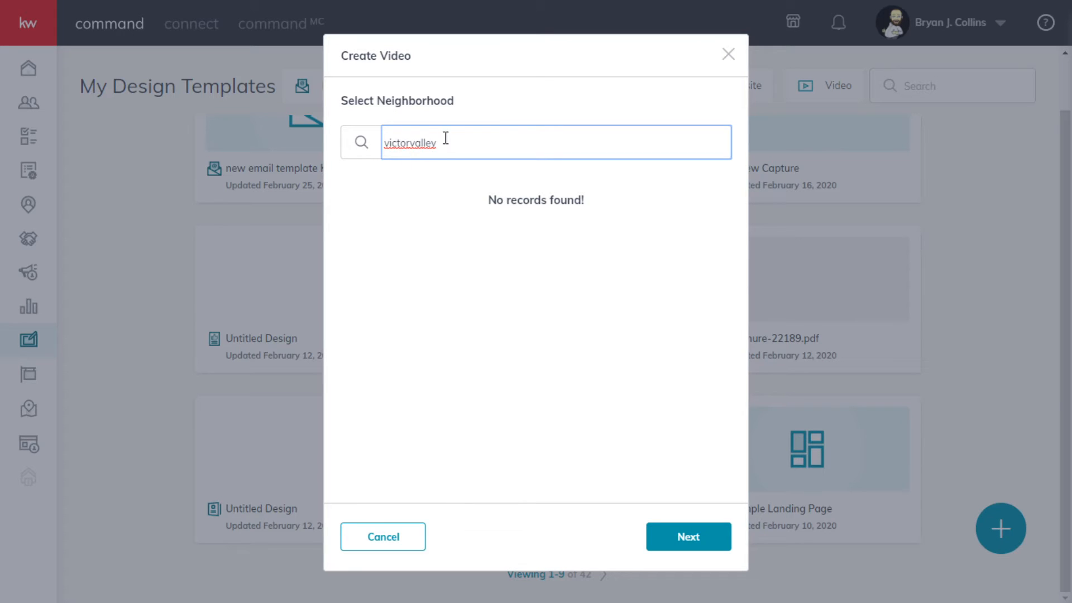
left_click_drag(445, 139, 368, 158)
type("Vic")
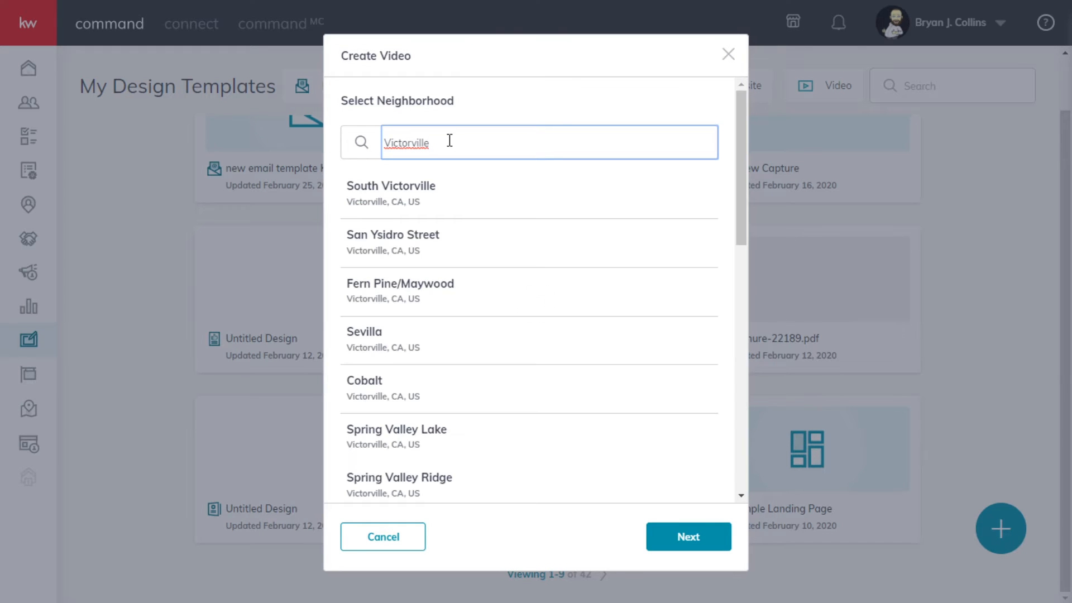
- Choose Spring Valley Lake in Victorville as the video's neighborhood and continue to its details
scroll(480, 227, "down", 2)
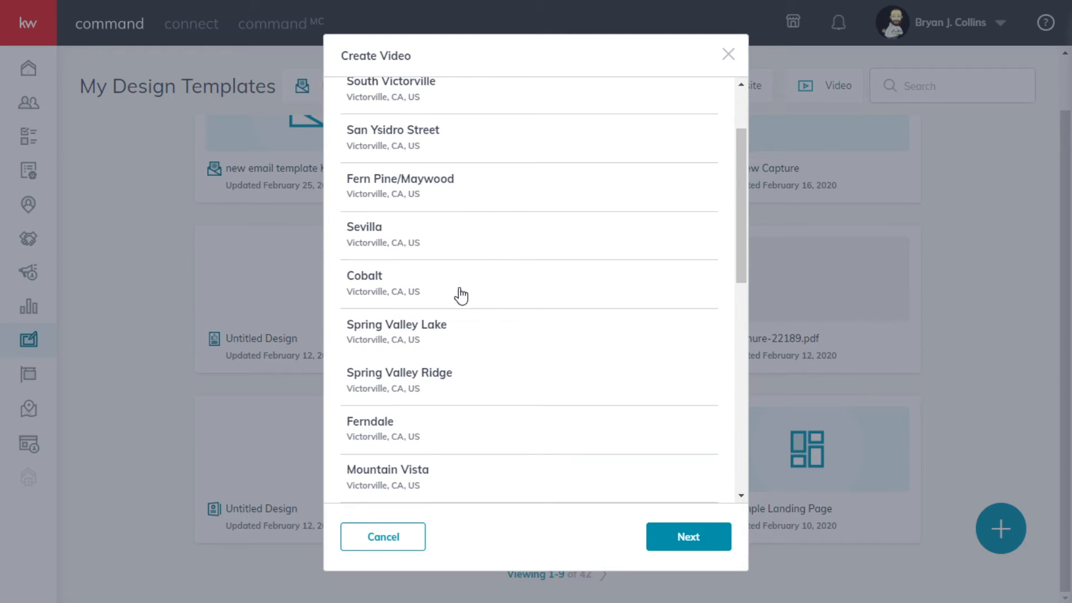
left_click(429, 334)
left_click(469, 377)
scroll(500, 389, "down", 2)
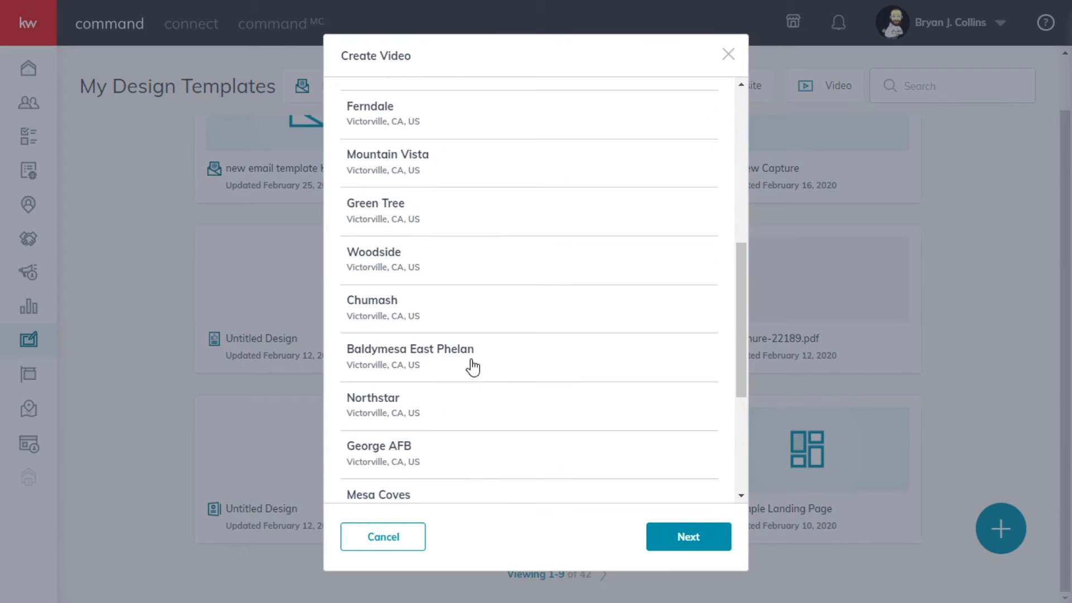
scroll(475, 366, "up", 4)
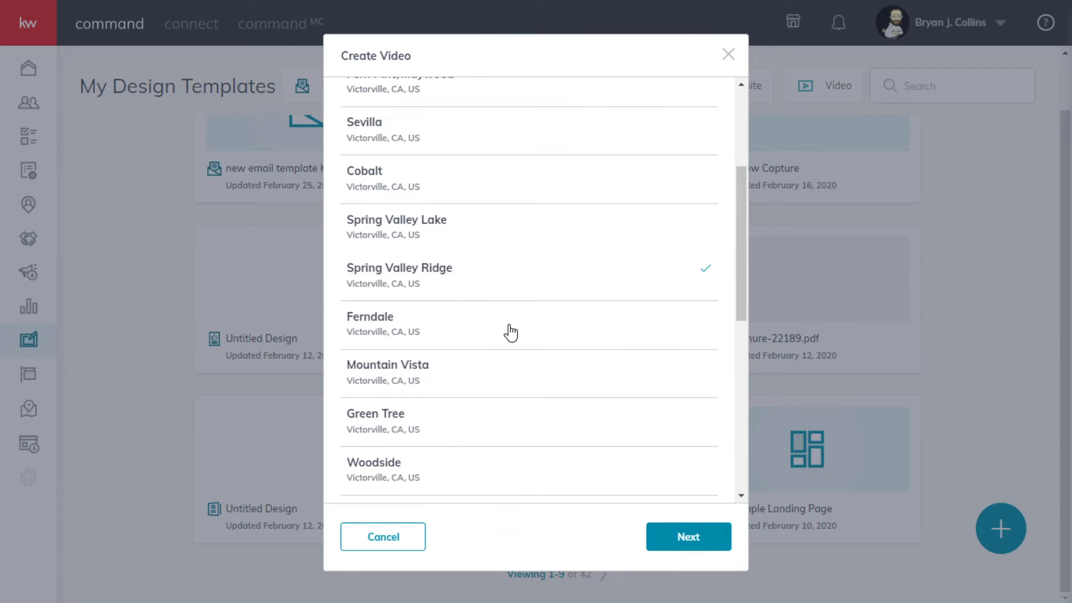
left_click(459, 230)
left_click(698, 539)
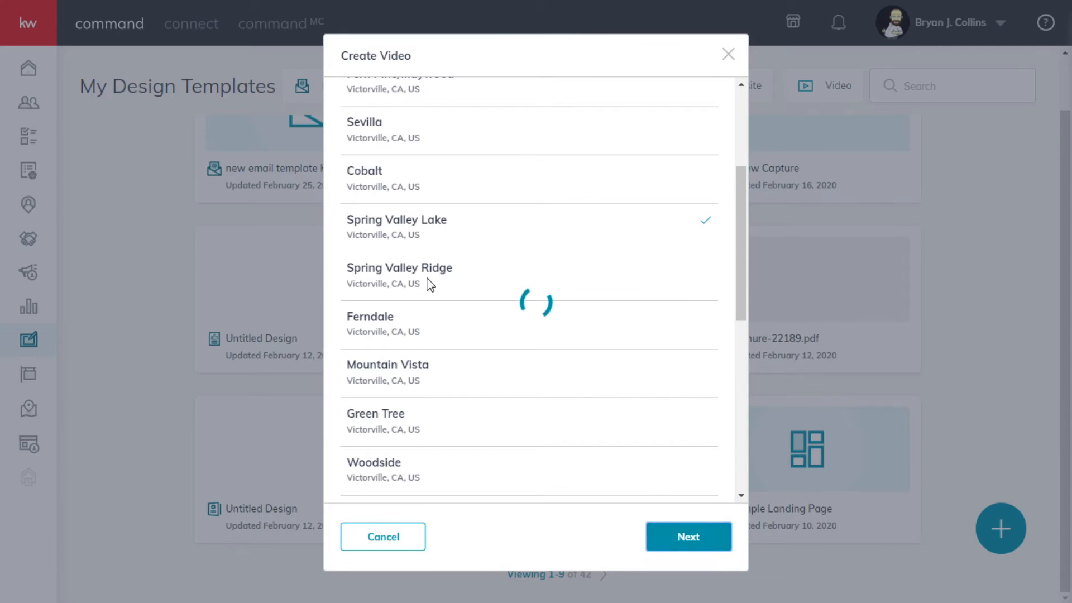
- Review the video's Neighborhood Information, Agent Information and Market Center / Brokerage Information
scroll(507, 311, "up", 3)
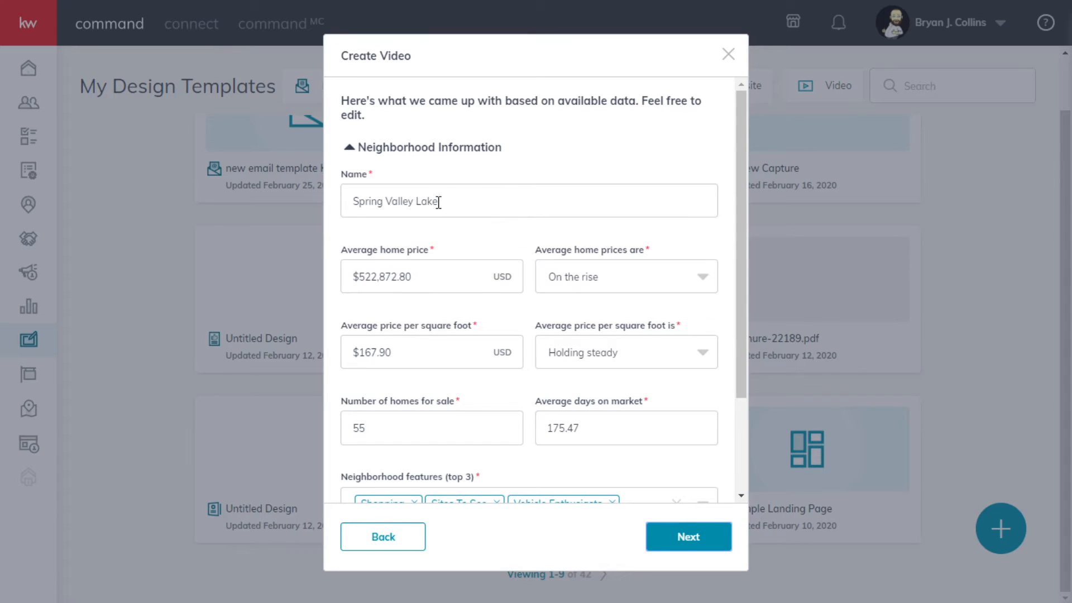
scroll(490, 299, "down", 3)
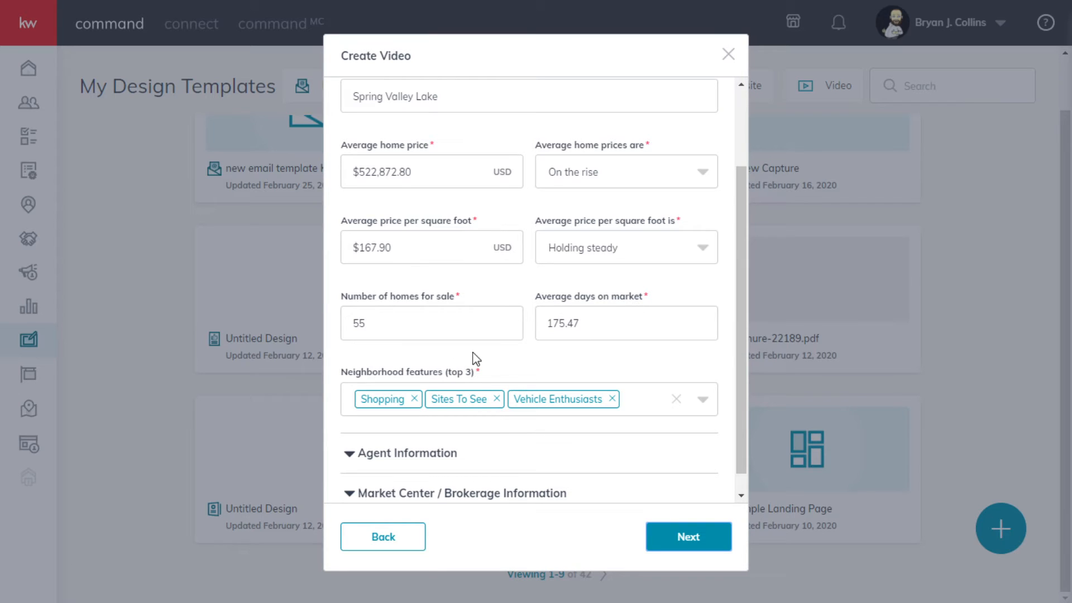
scroll(476, 358, "down", 1)
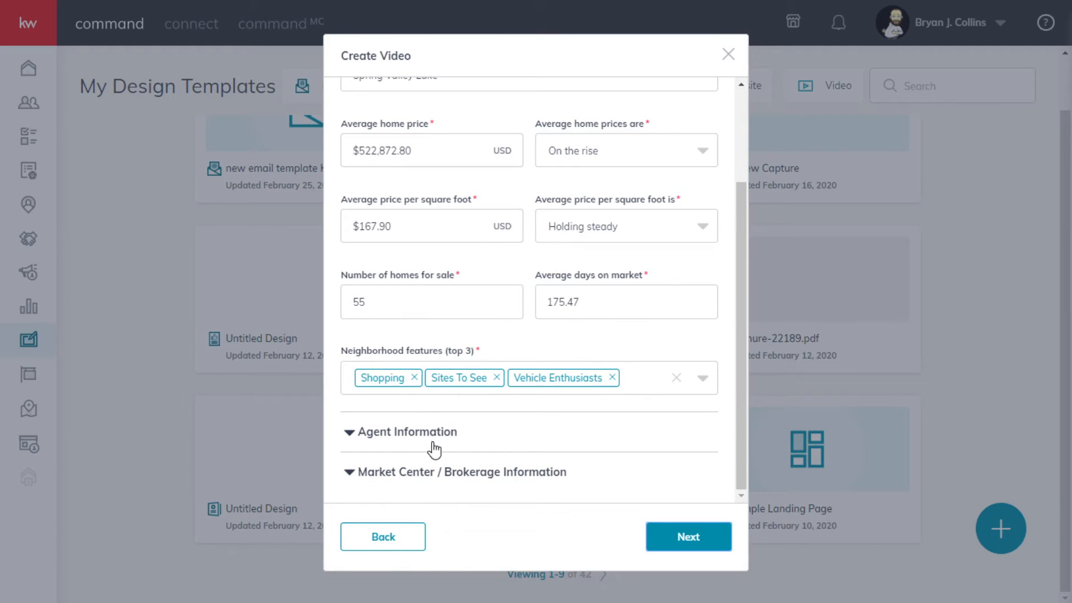
left_click(362, 436)
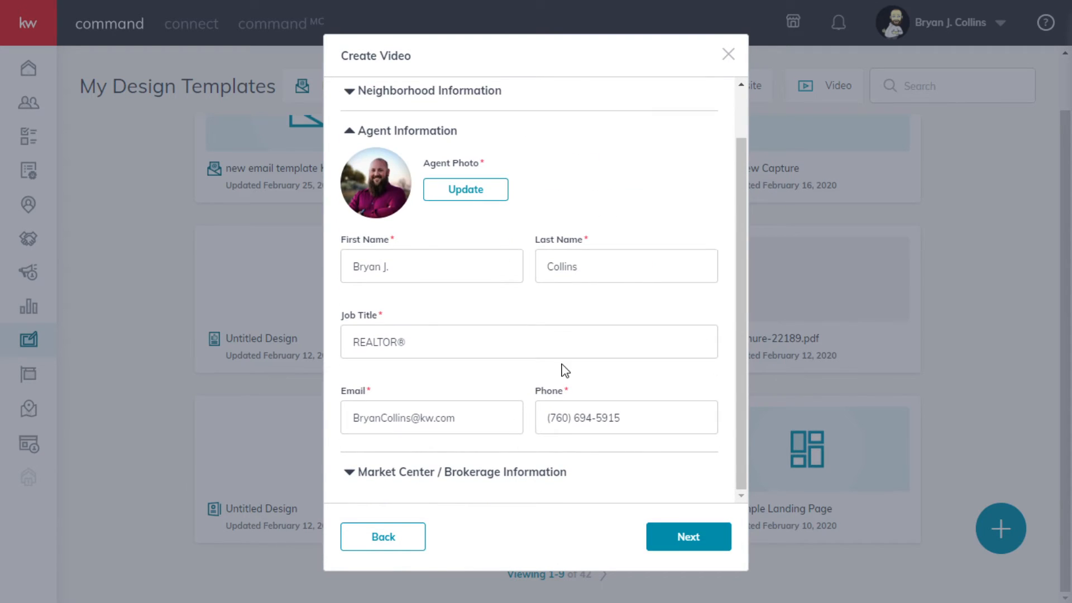
left_click(355, 474)
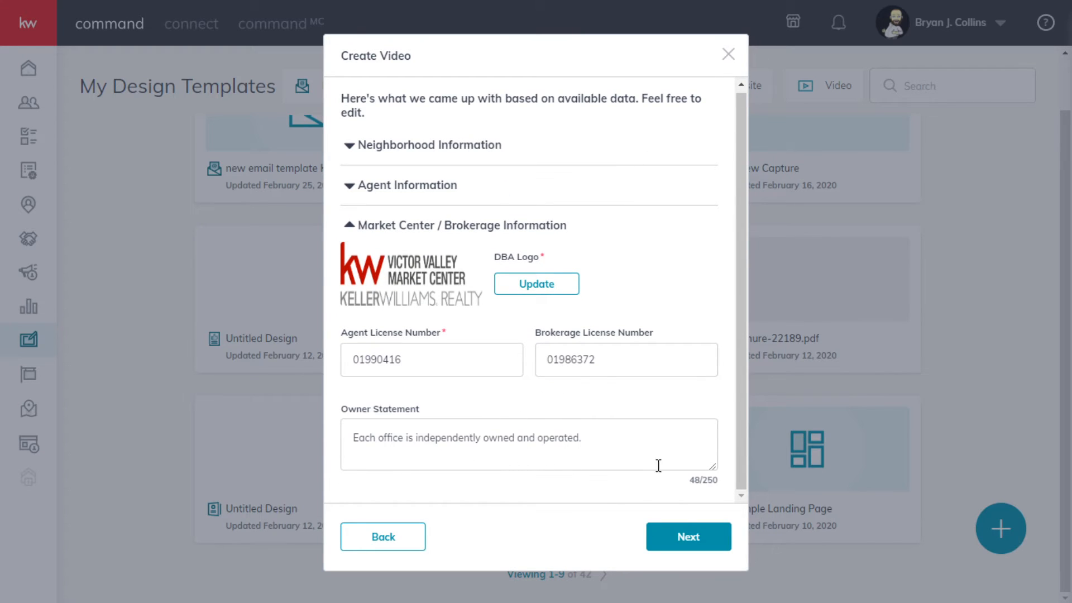
- Generate the Spring Valley Lake video and save it after playing the preview
left_click(654, 533)
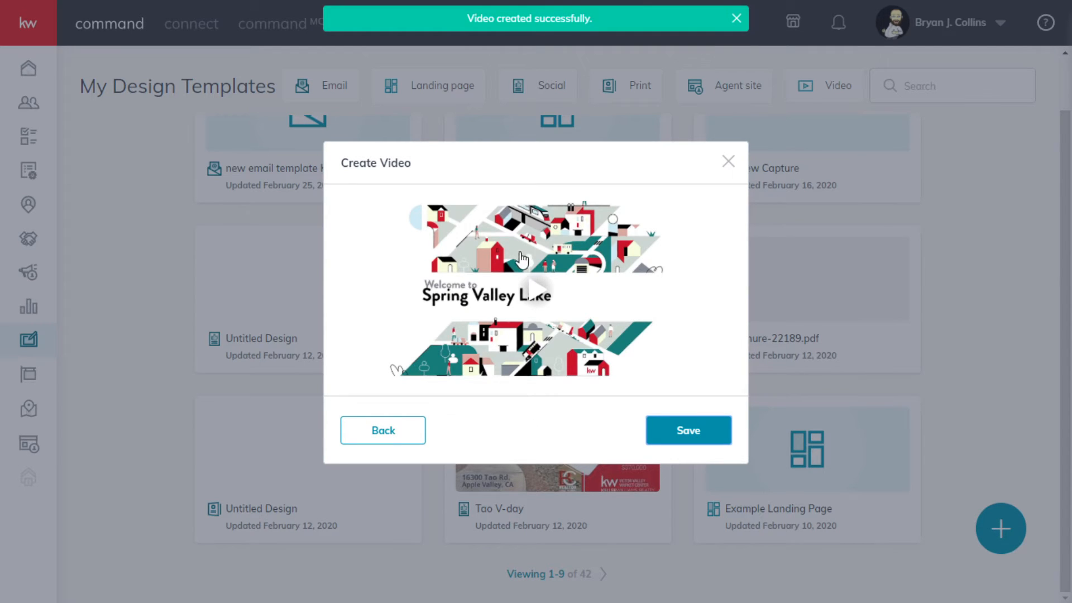
left_click(534, 288)
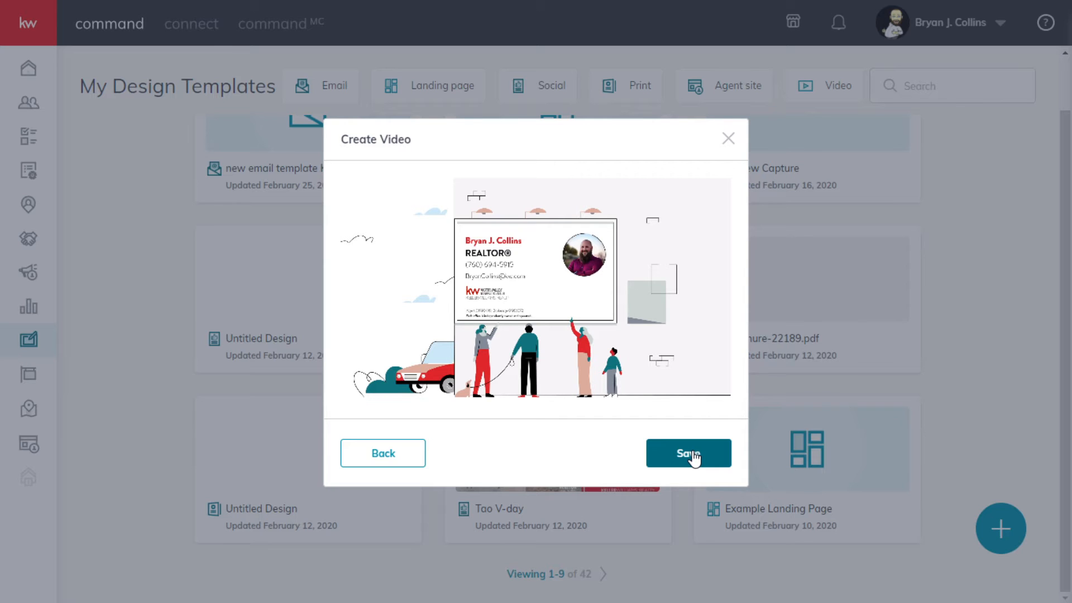
left_click(690, 455)
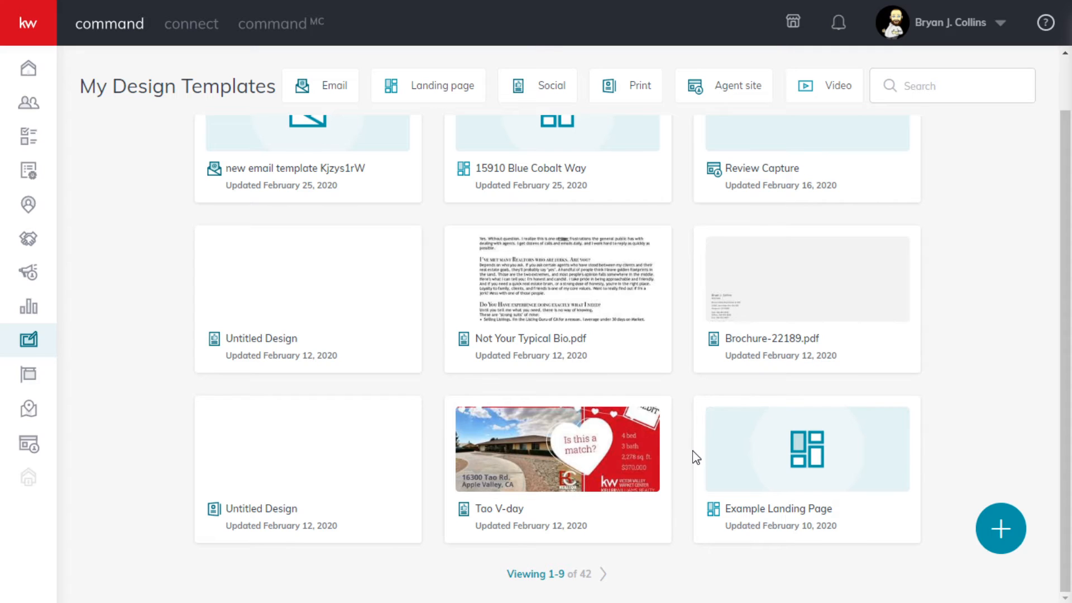
- Filter the design templates to Email and open new email template Kjzys1rW for editing
scroll(769, 508, "up", 1)
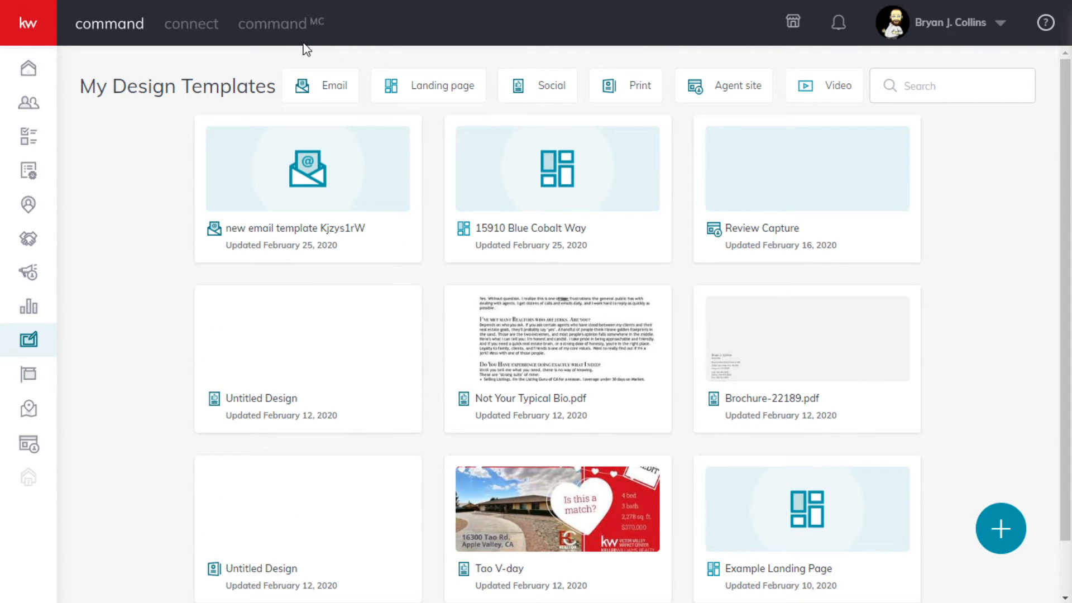
left_click(318, 88)
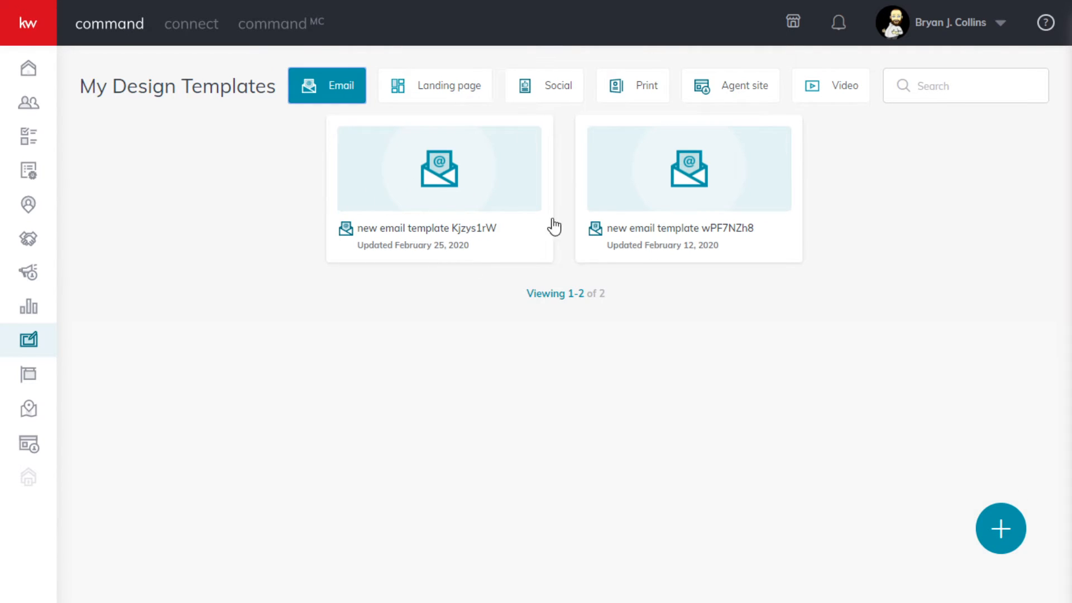
left_click(466, 188)
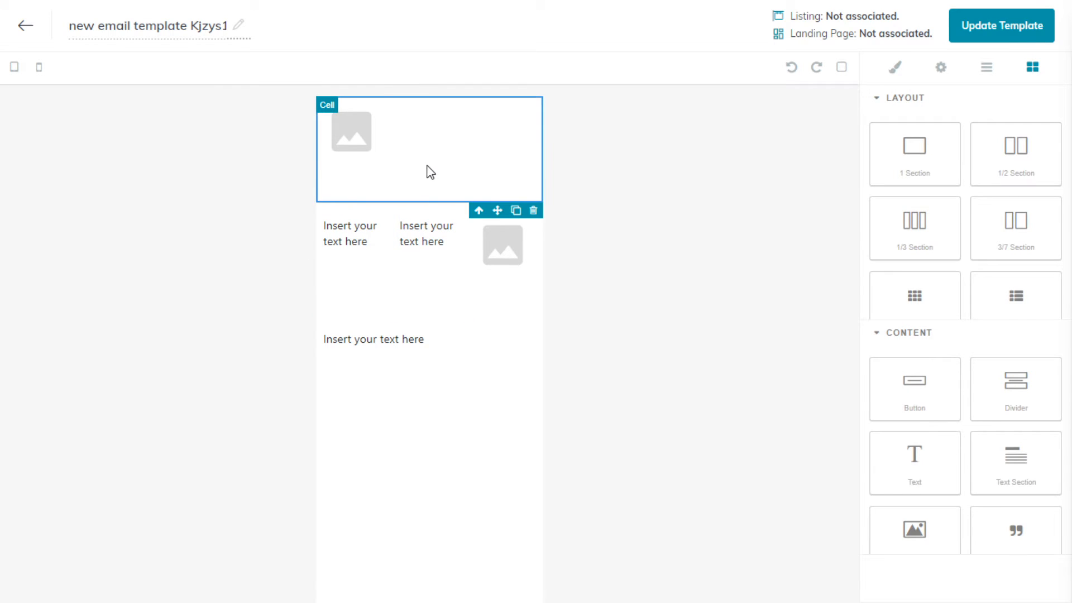
- Upload vday.jpg from the Assets folder to the image library through the template's uppermost image placeholder
double_click(356, 136)
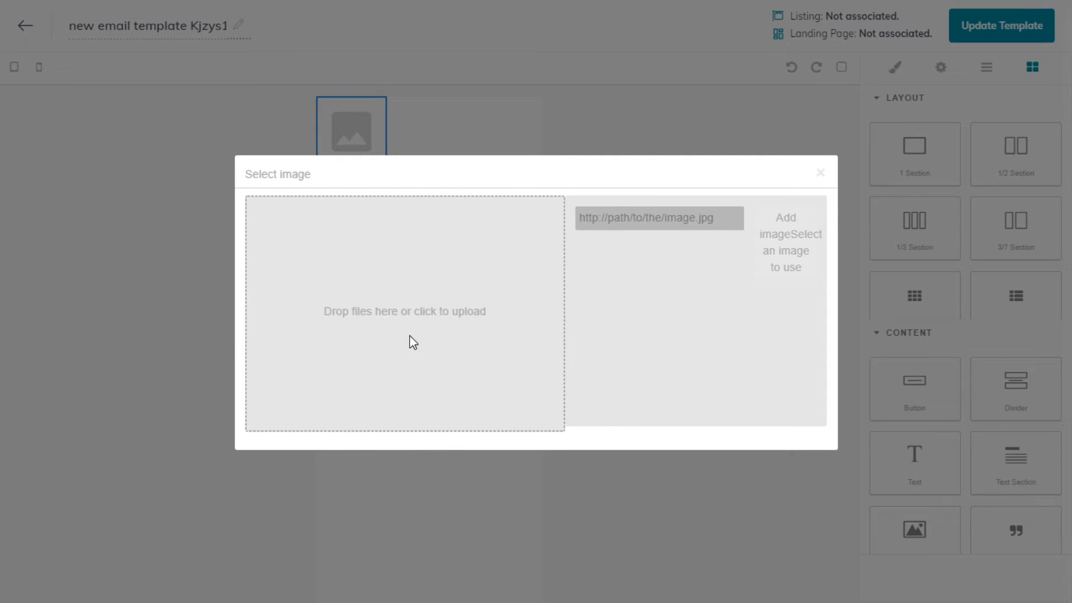
left_click(424, 327)
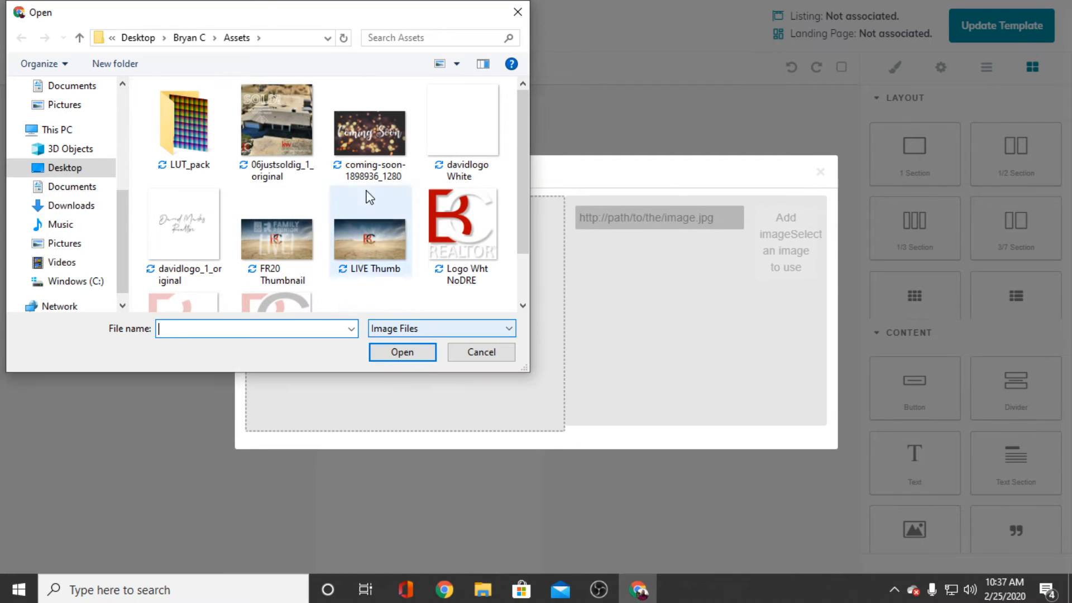
left_click_drag(518, 139, 530, 202)
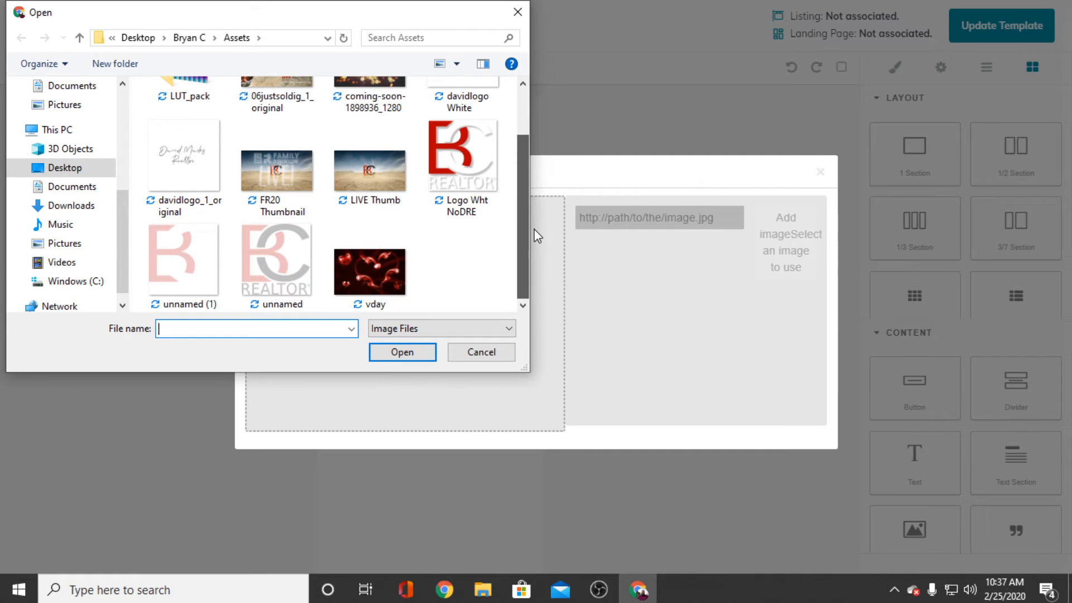
left_click(380, 272)
left_click(401, 352)
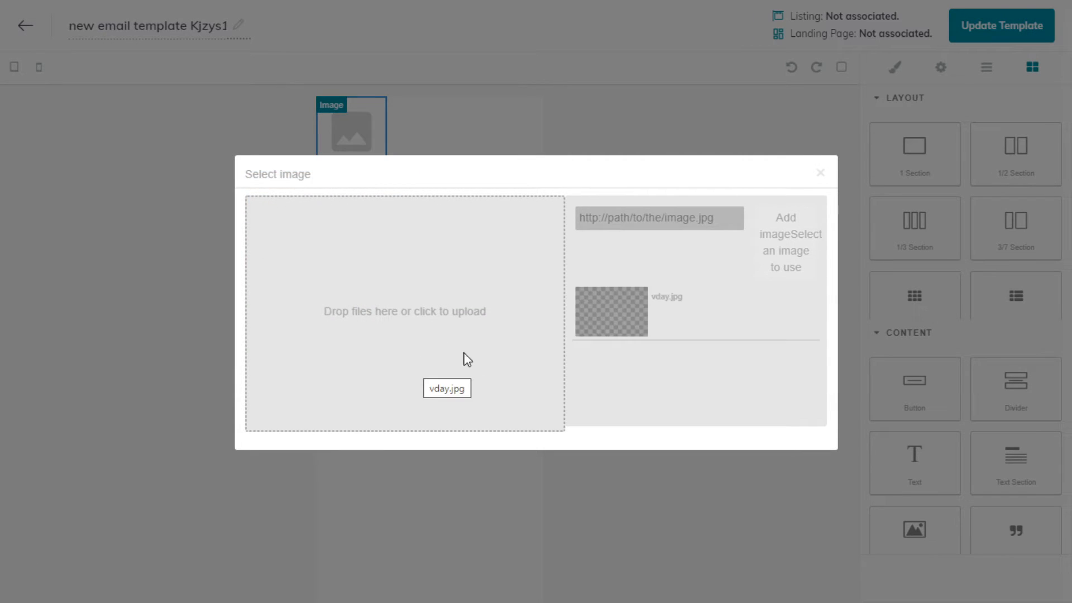
left_click(820, 173)
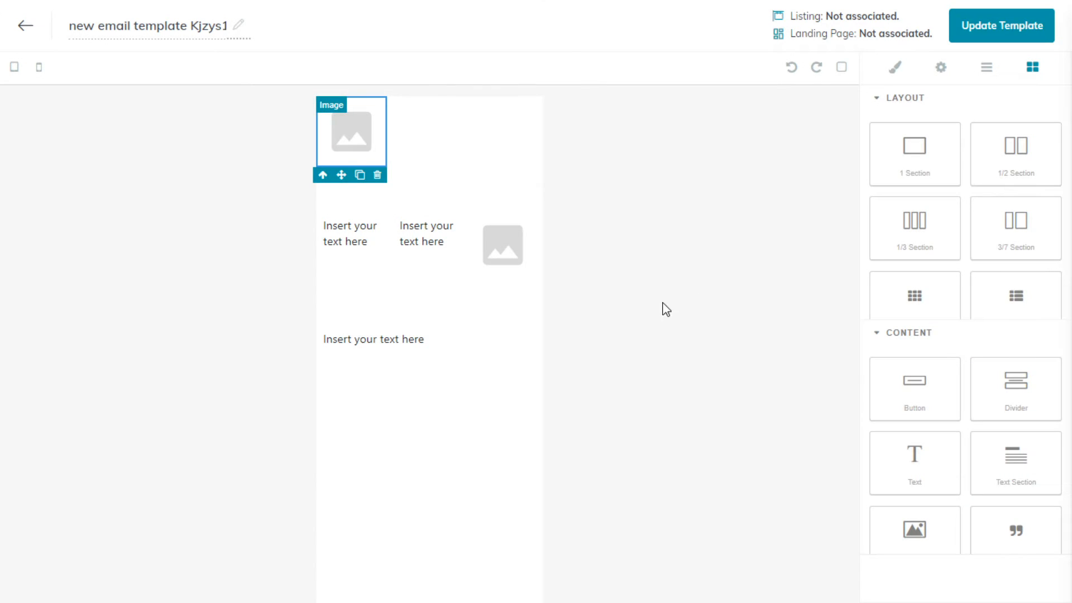
- Insert vday.jpg into the uppermost image placeholder and enlarge it to the full width of the email
left_click(359, 144)
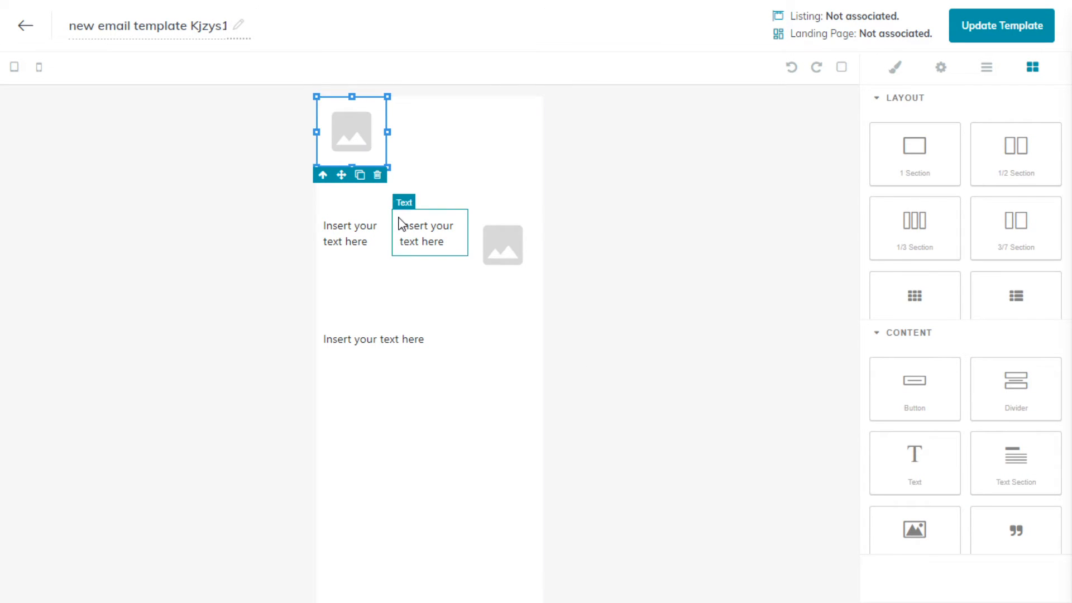
double_click(357, 149)
left_click(608, 375)
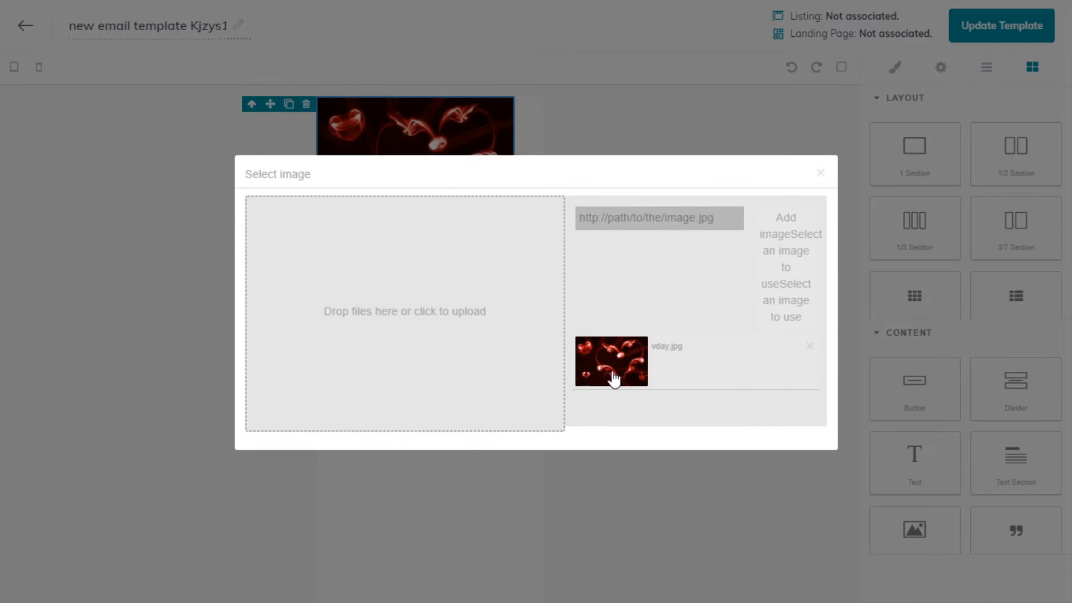
left_click(820, 175)
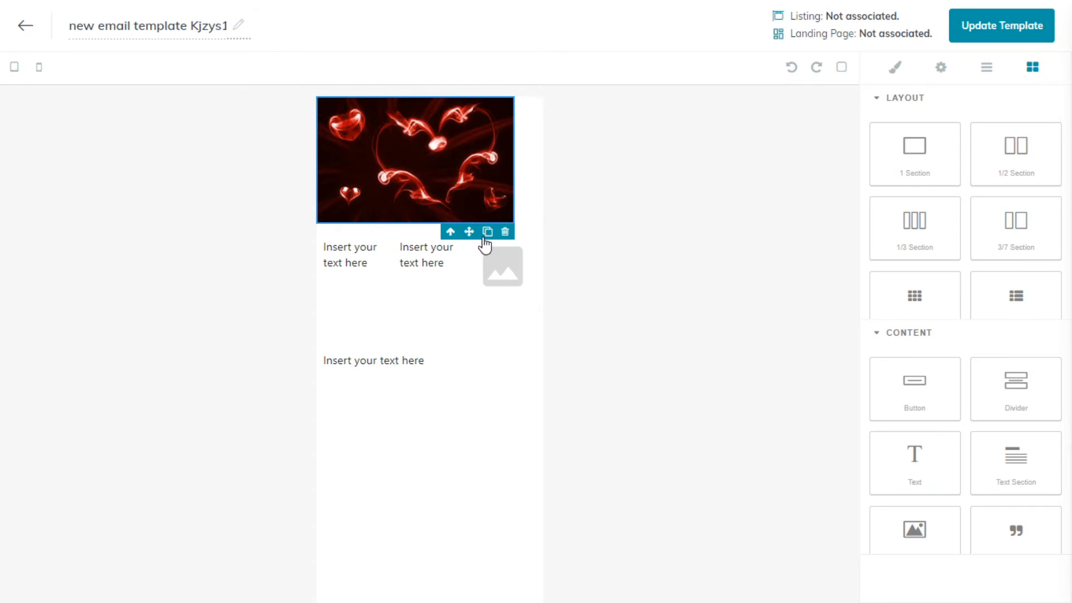
left_click_drag(515, 224, 547, 251)
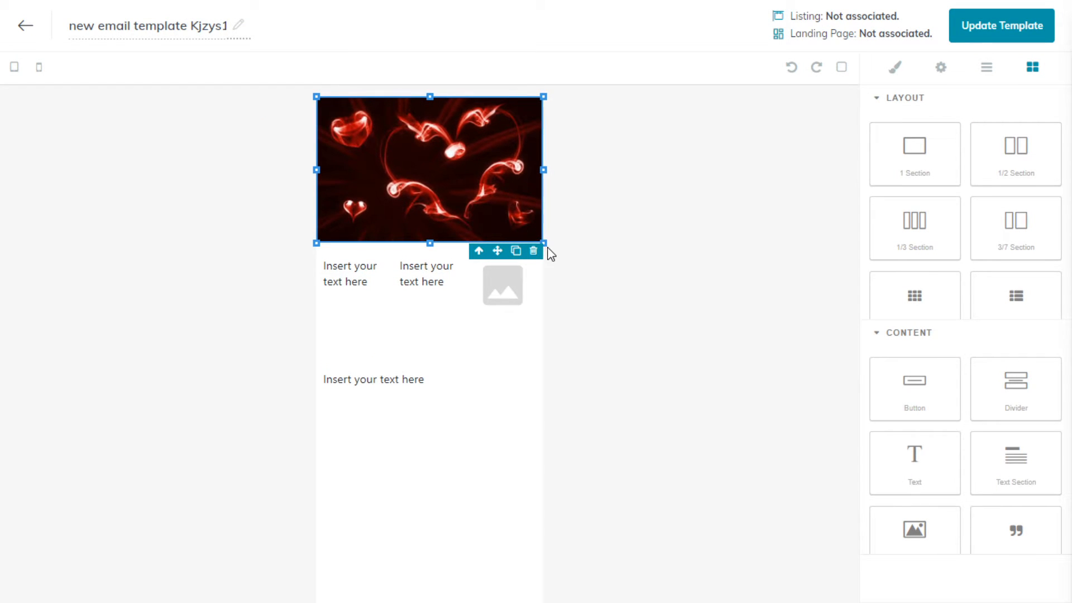
- Replace the placeholder text in the first column below the hearts image with "Just for V-day"
left_click(349, 282)
left_click(362, 271)
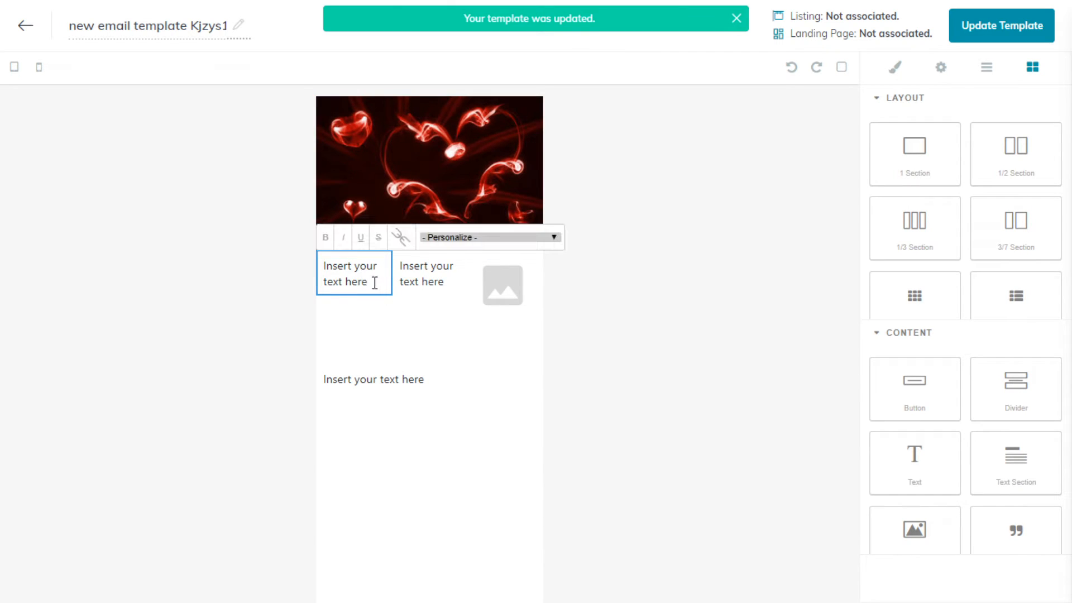
left_click_drag(375, 282, 318, 263)
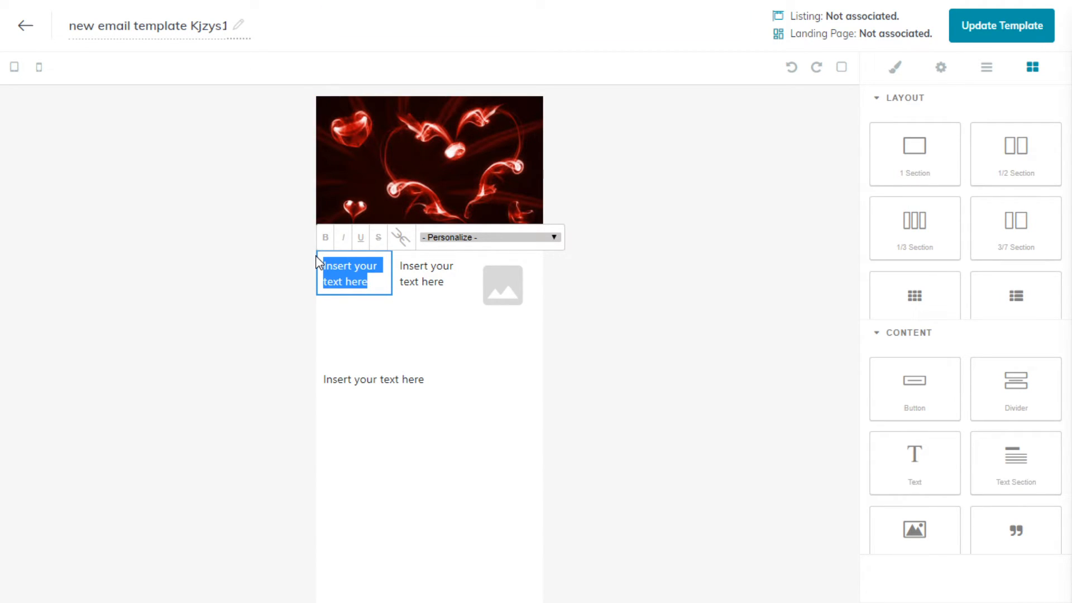
key("BackSpace")
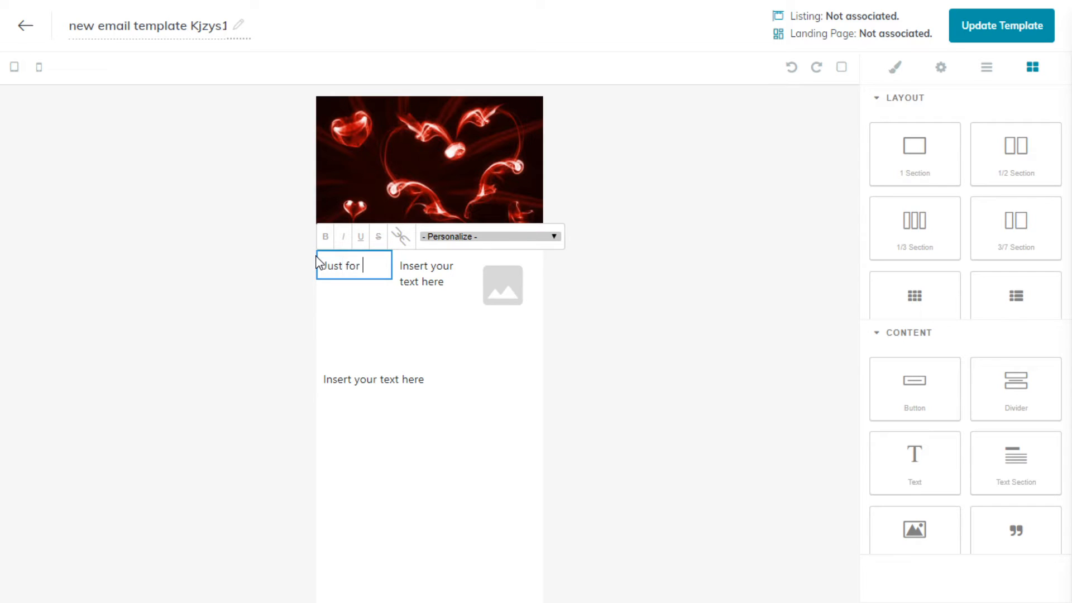
type("Just for V-dau")
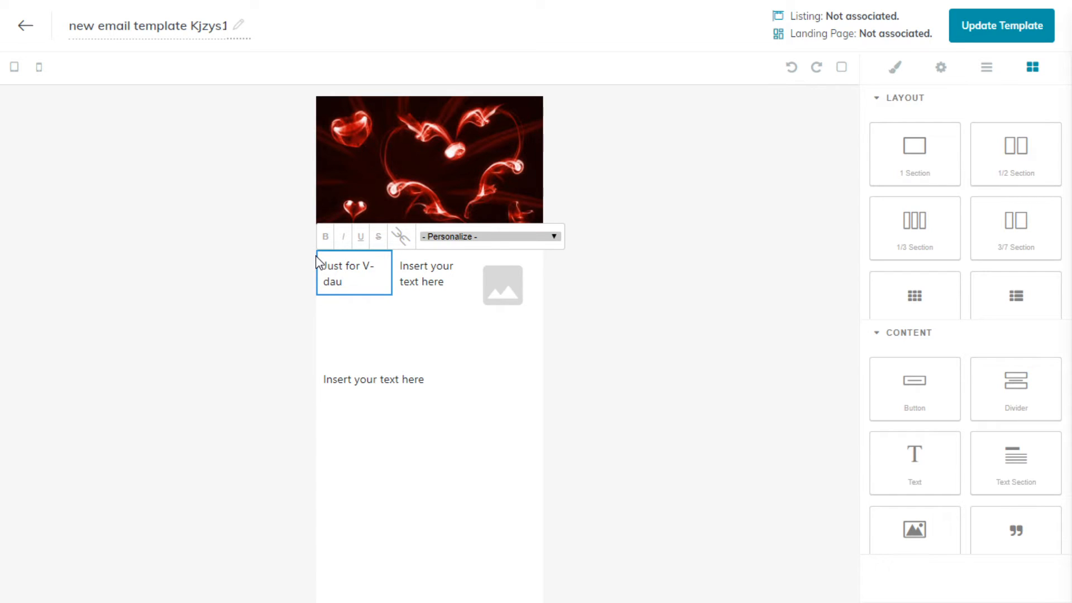
left_click(246, 308)
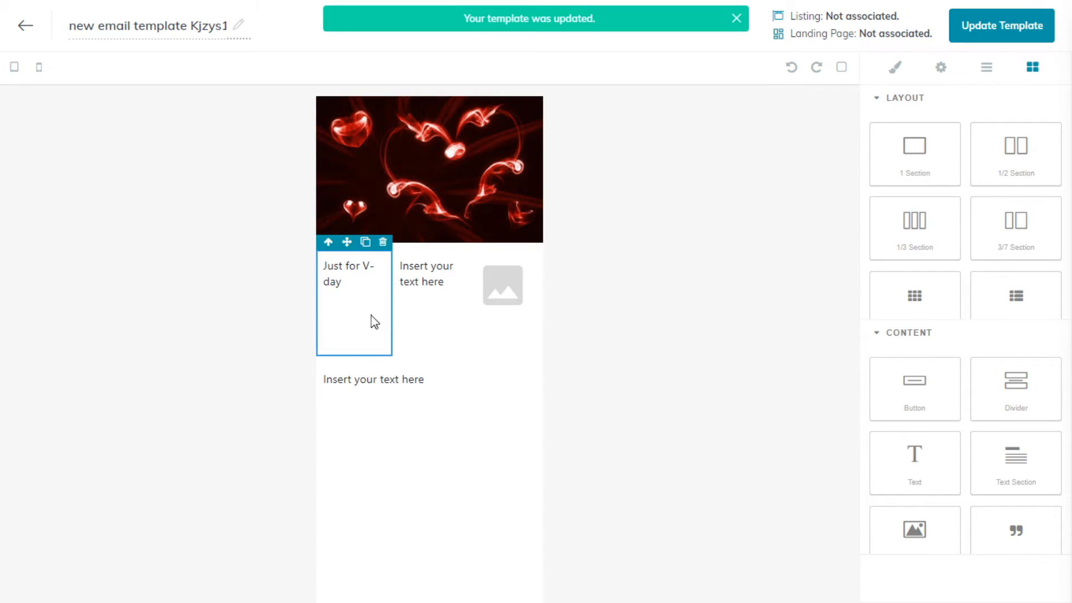
- Examine the style, component settings and layer structure for the small image placeholder, plus the available layout and content blocks
left_click(497, 296)
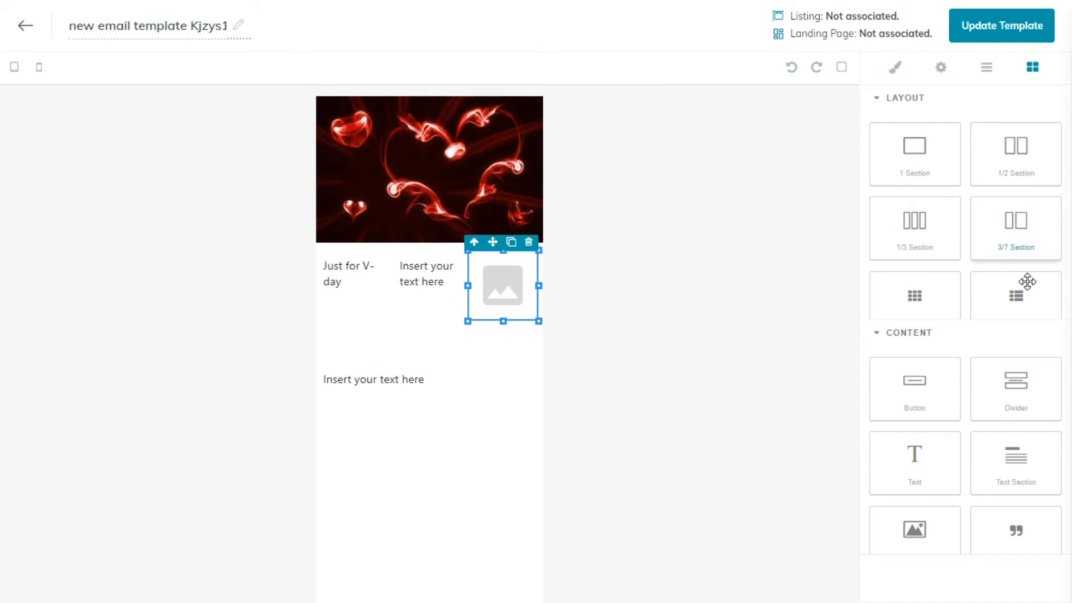
scroll(982, 307, "down", 1)
scroll(949, 449, "down", 3)
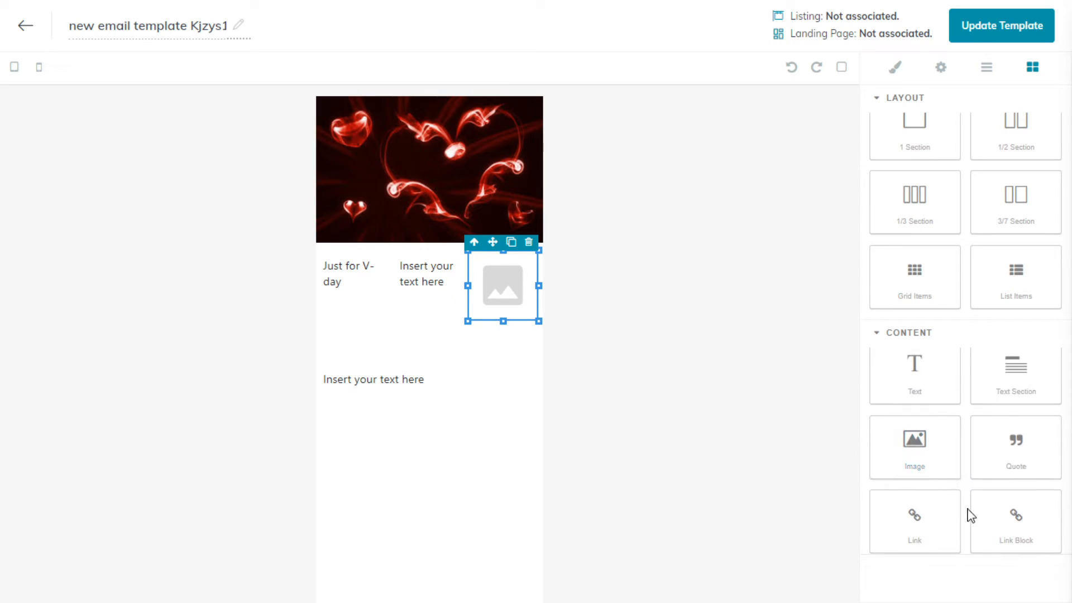
scroll(960, 458, "up", 3)
left_click(894, 72)
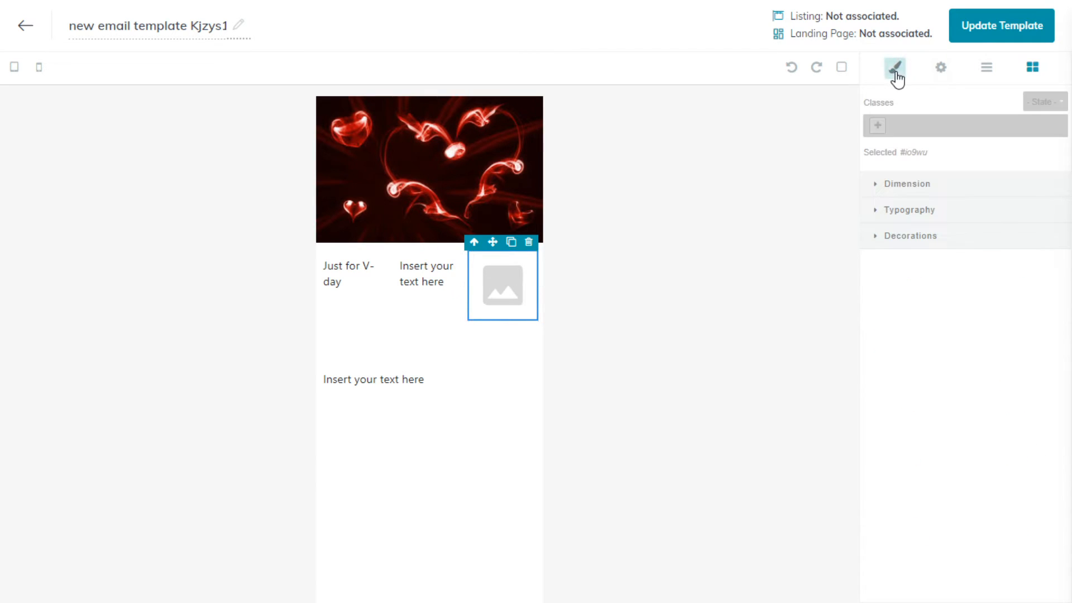
left_click(942, 71)
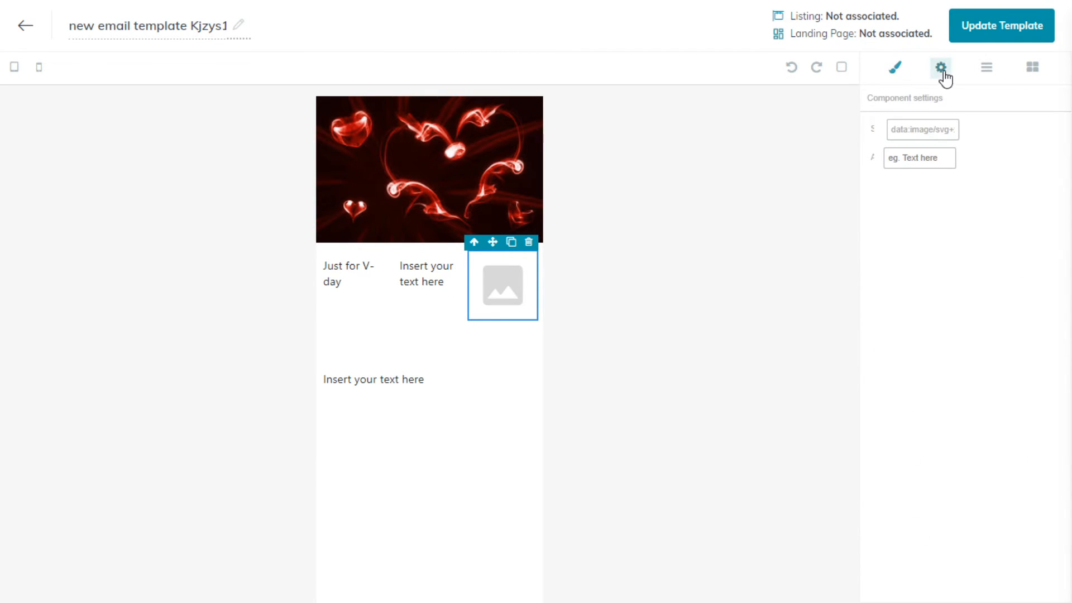
left_click(896, 72)
left_click(988, 72)
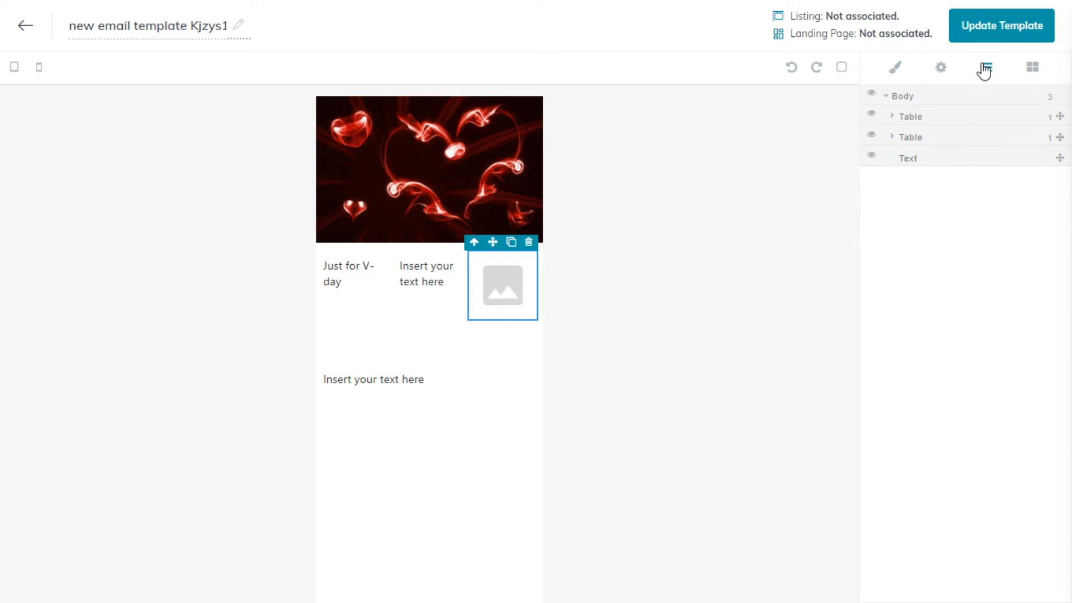
left_click(1032, 67)
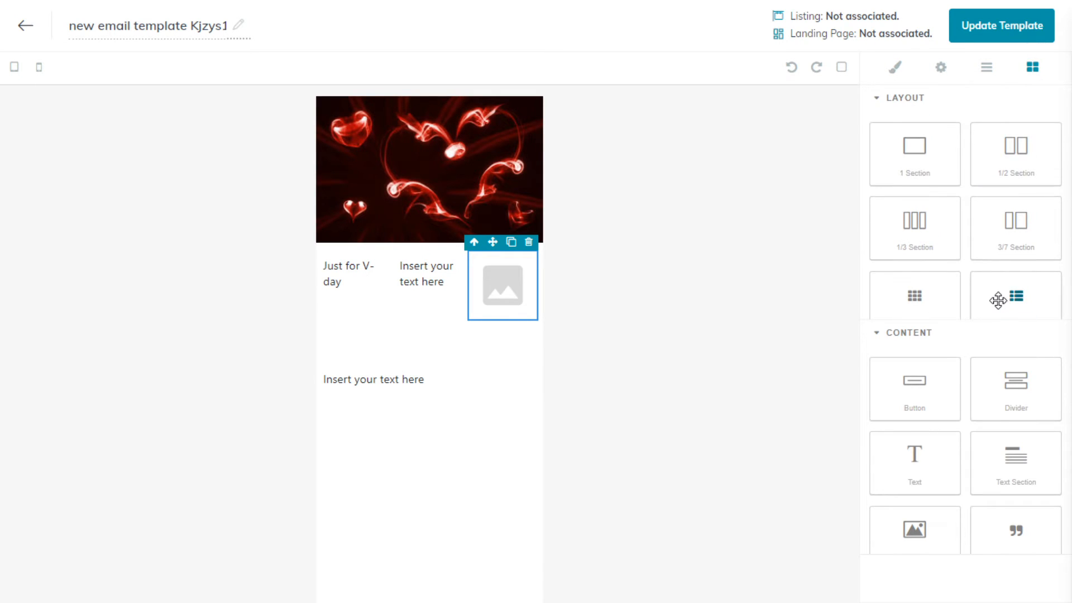
scroll(998, 301, "down", 1)
scroll(932, 388, "down", 3)
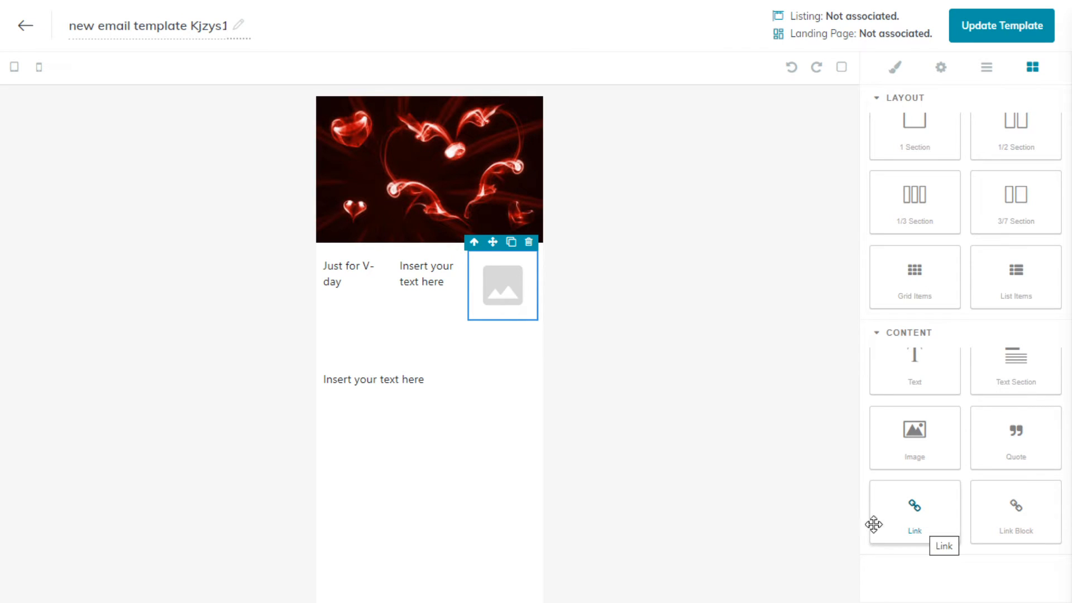
- Add a Link element below the placeholder text in the middle column and select its parent cell
left_click(379, 382)
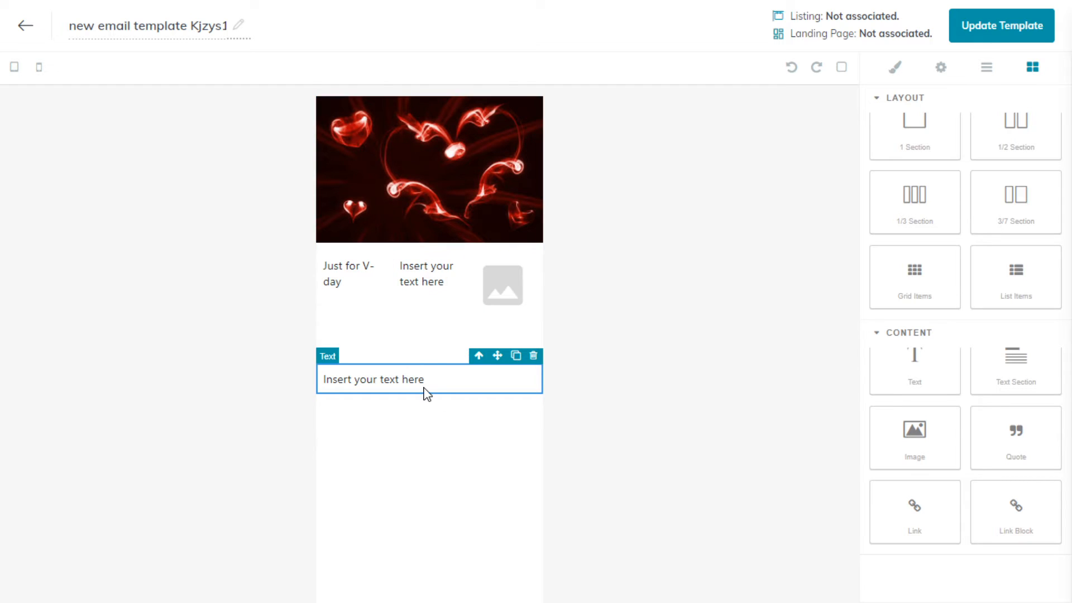
left_click_drag(929, 508, 450, 332)
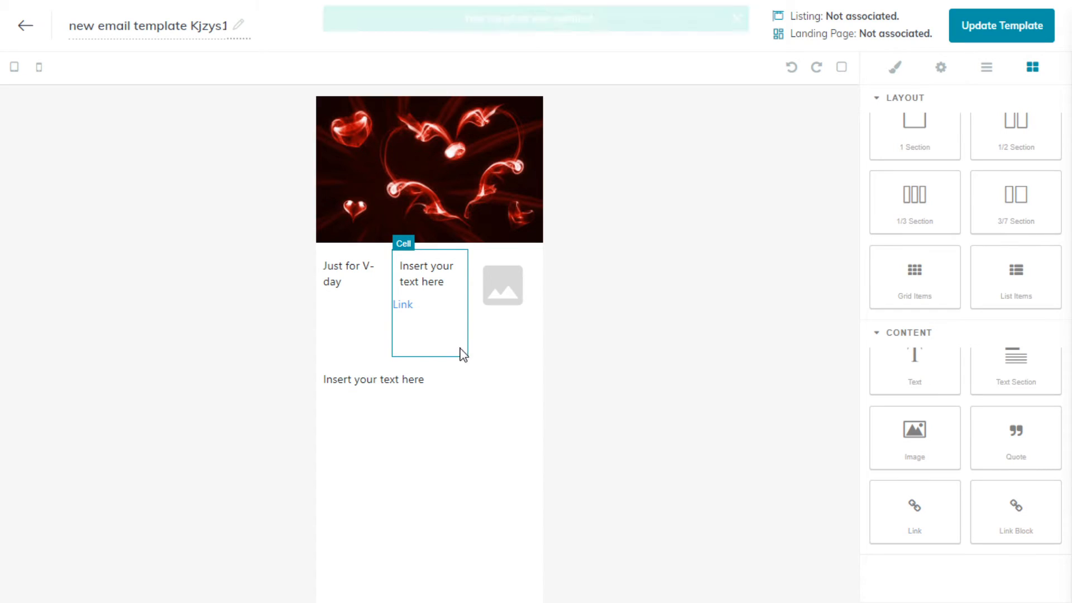
left_click(406, 307)
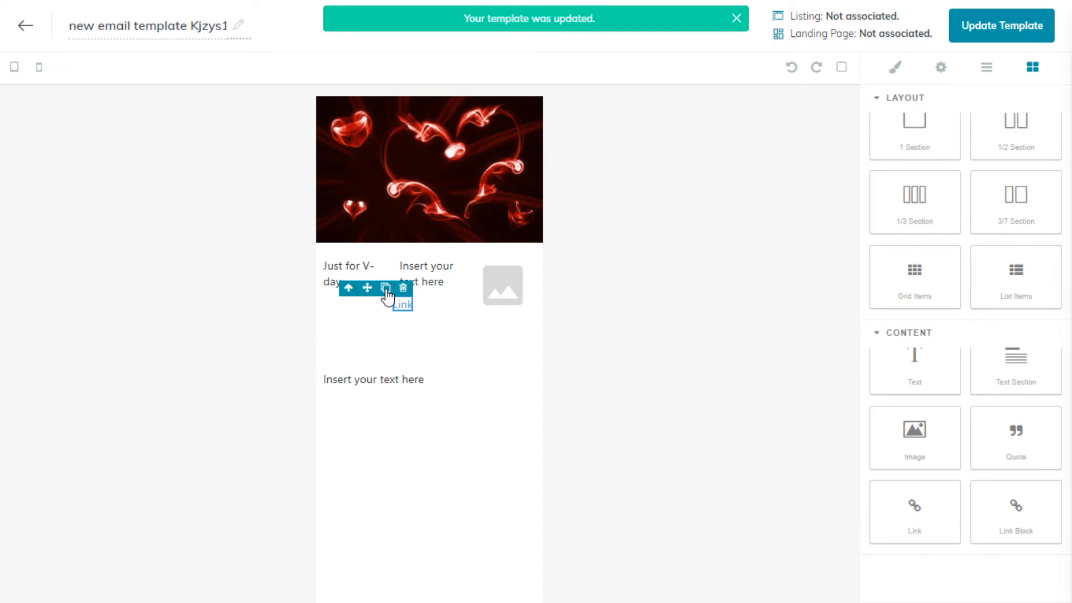
left_click(349, 288)
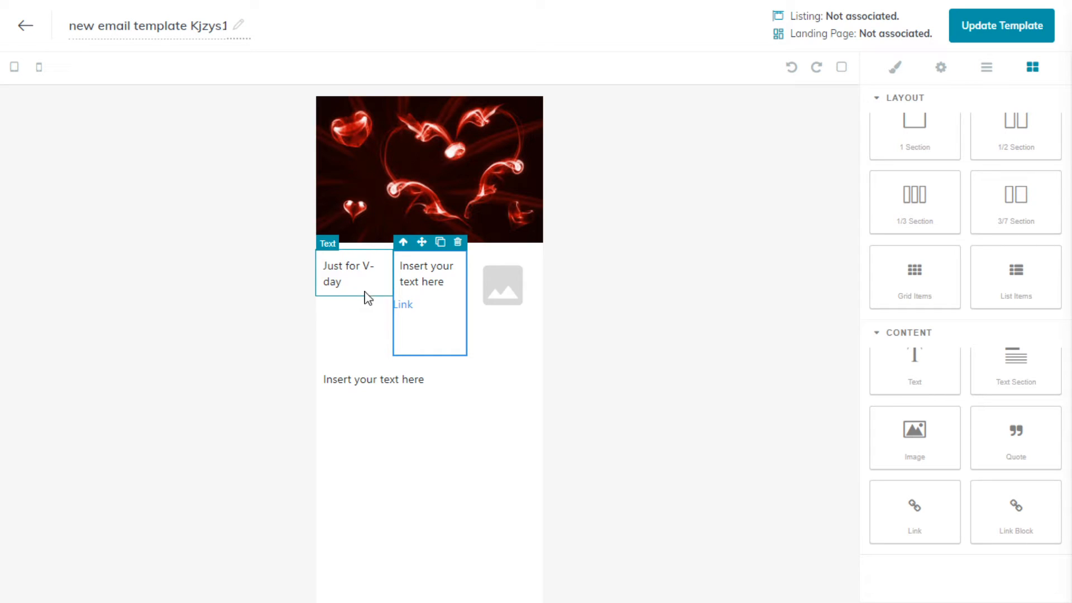
- Open the middle column's Link element for text editing and select its text
left_click(403, 304)
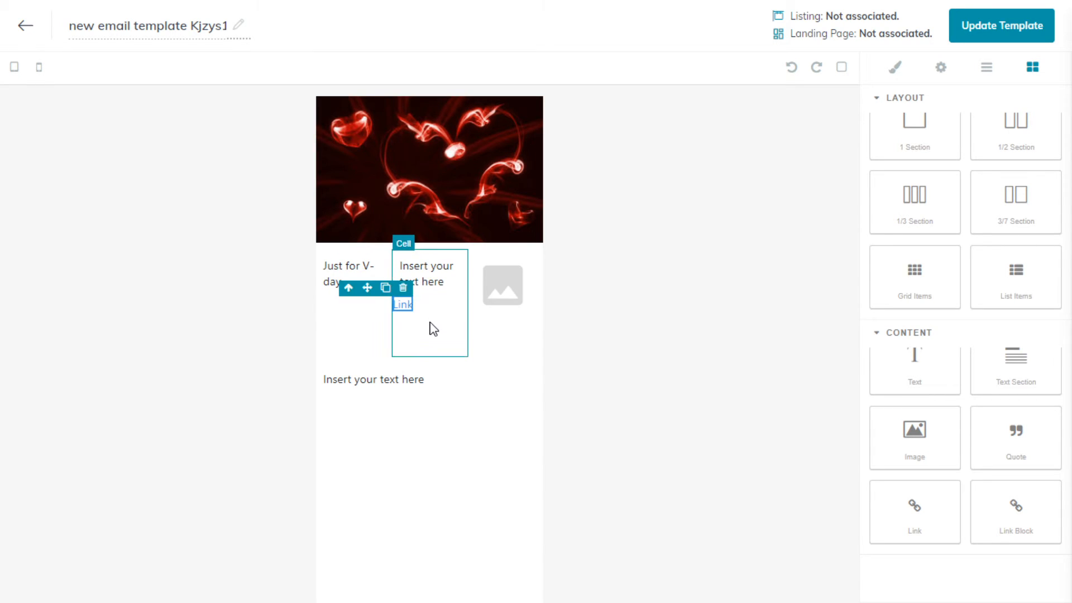
double_click(409, 305)
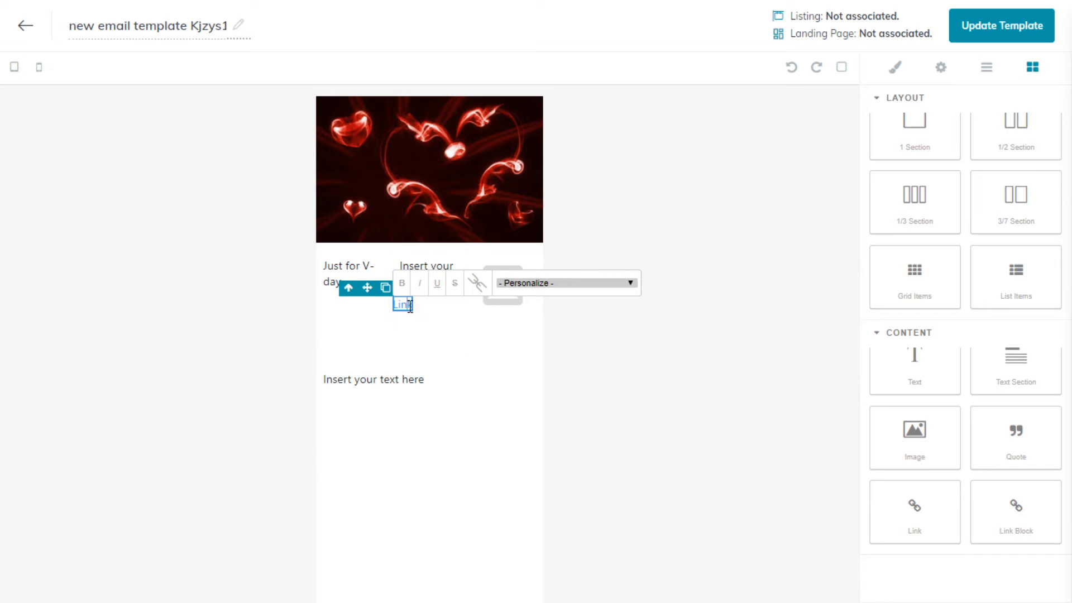
double_click(410, 305)
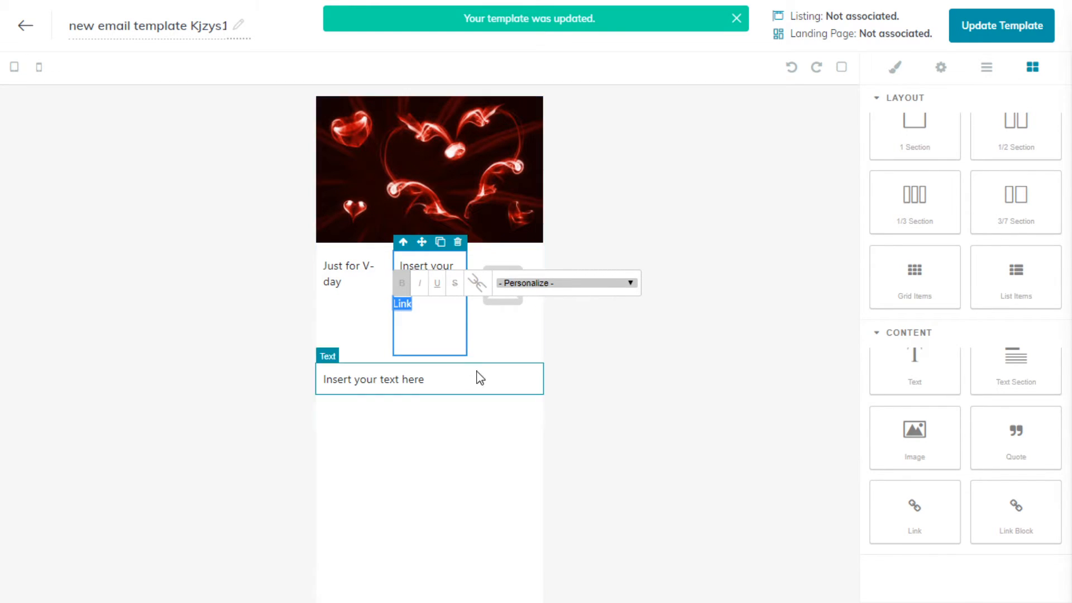
left_click(456, 305)
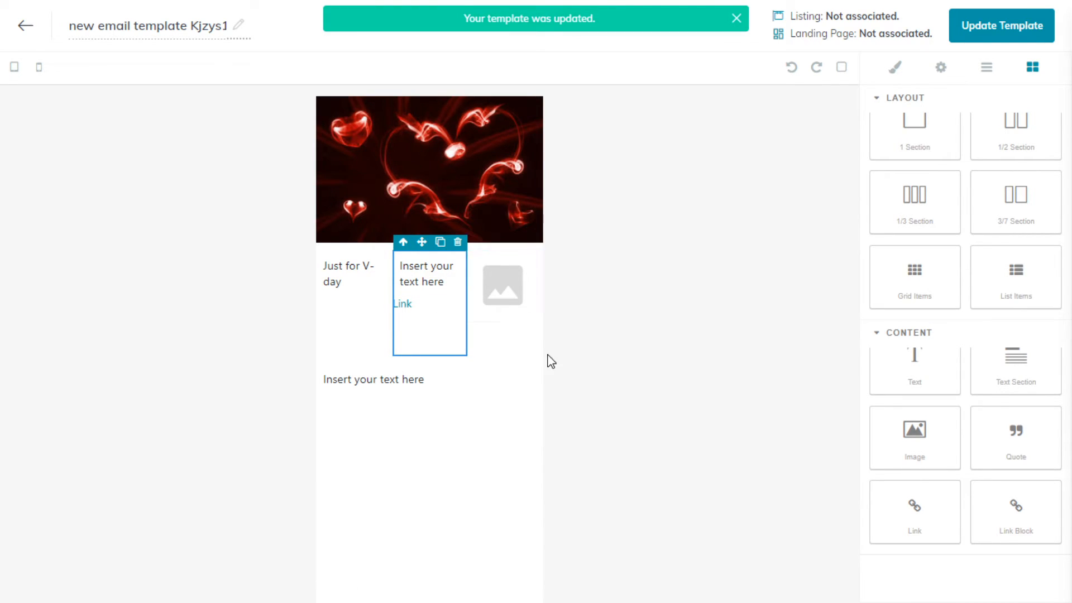
right_click(402, 308)
left_click(398, 306)
double_click(400, 307)
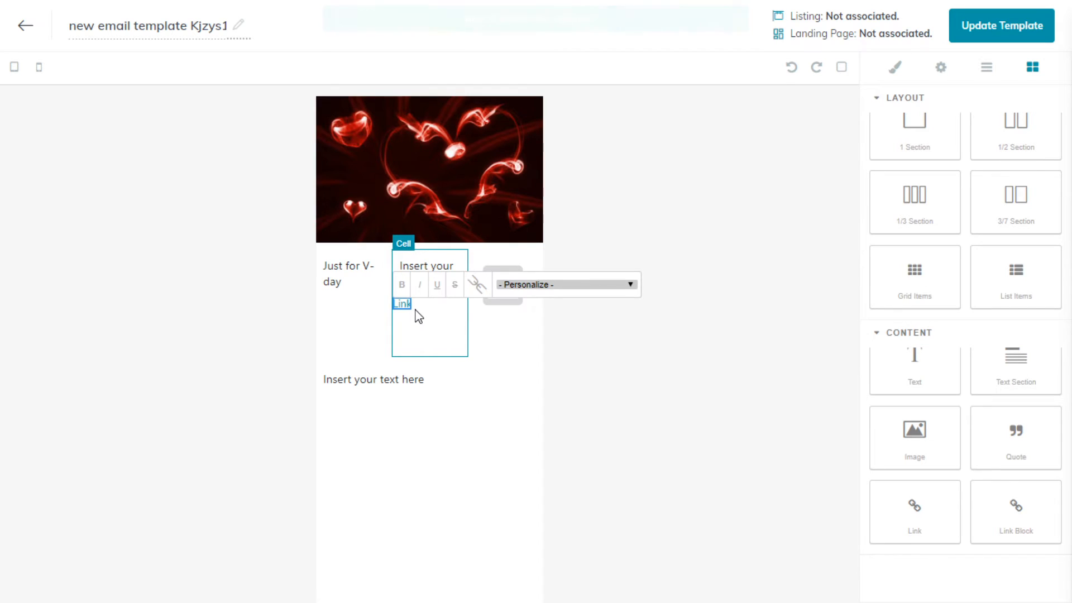
double_click(403, 307)
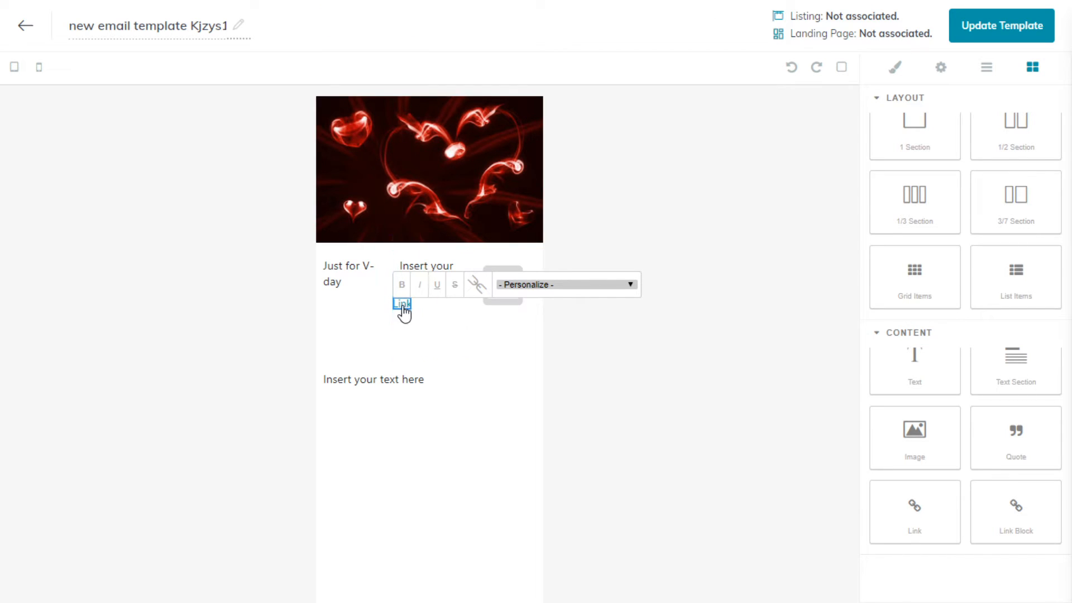
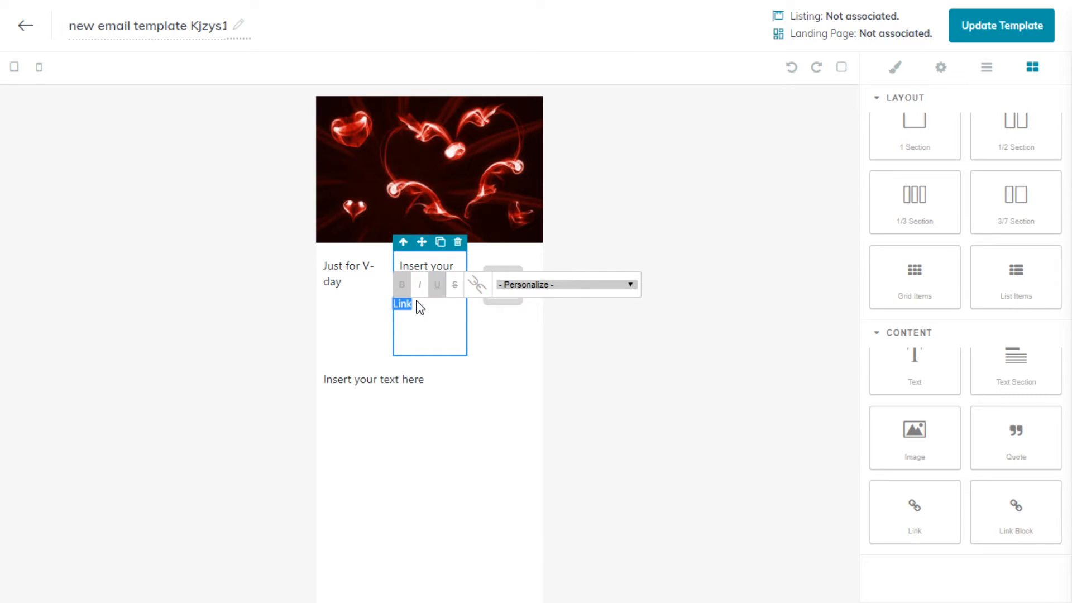
type("http")
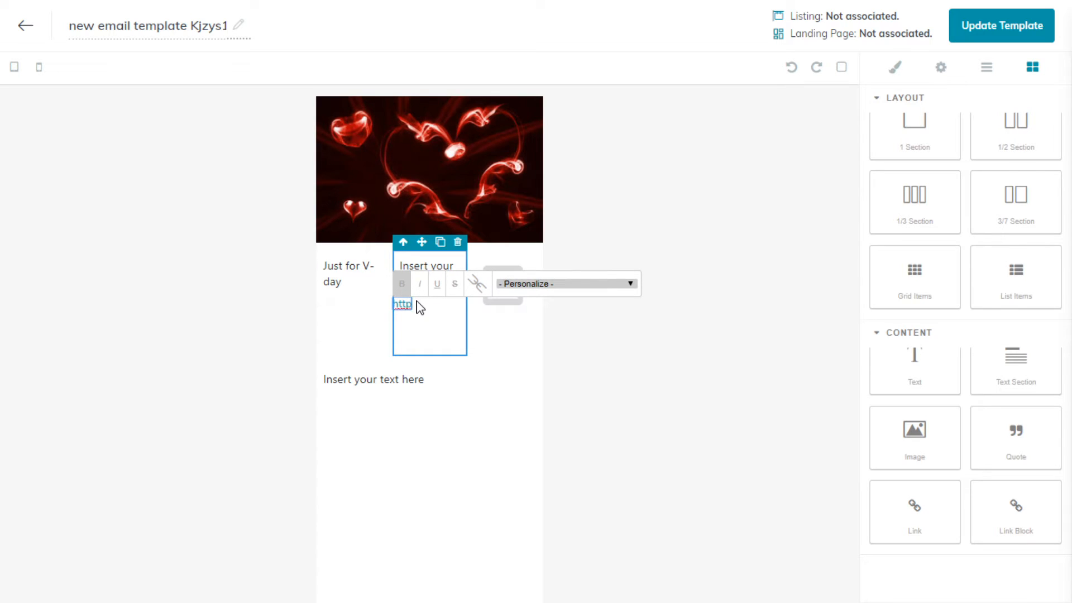
type("://value.listing")
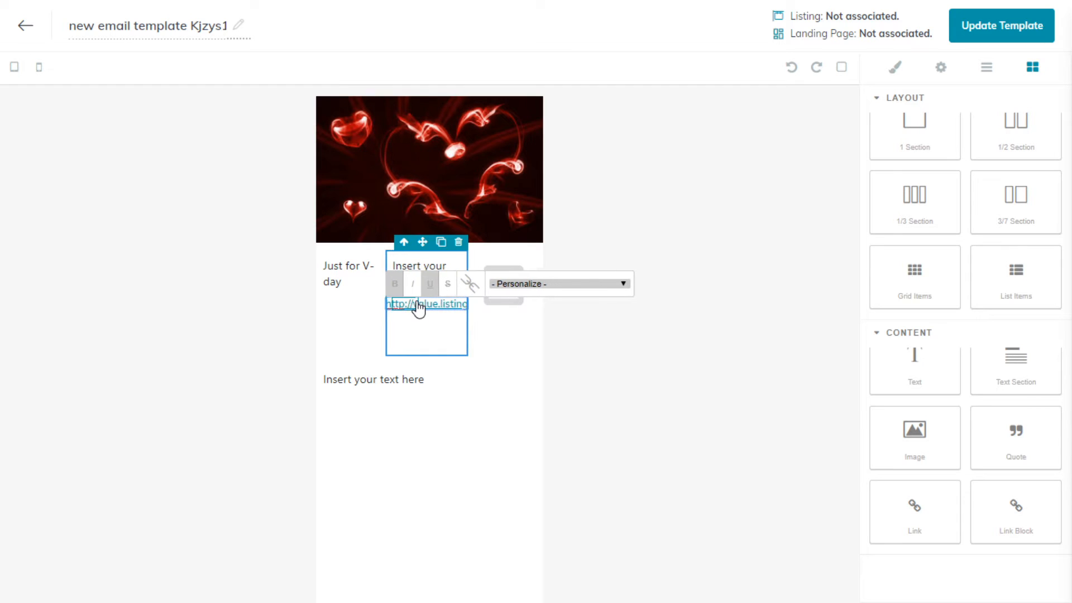
type("guruca.com")
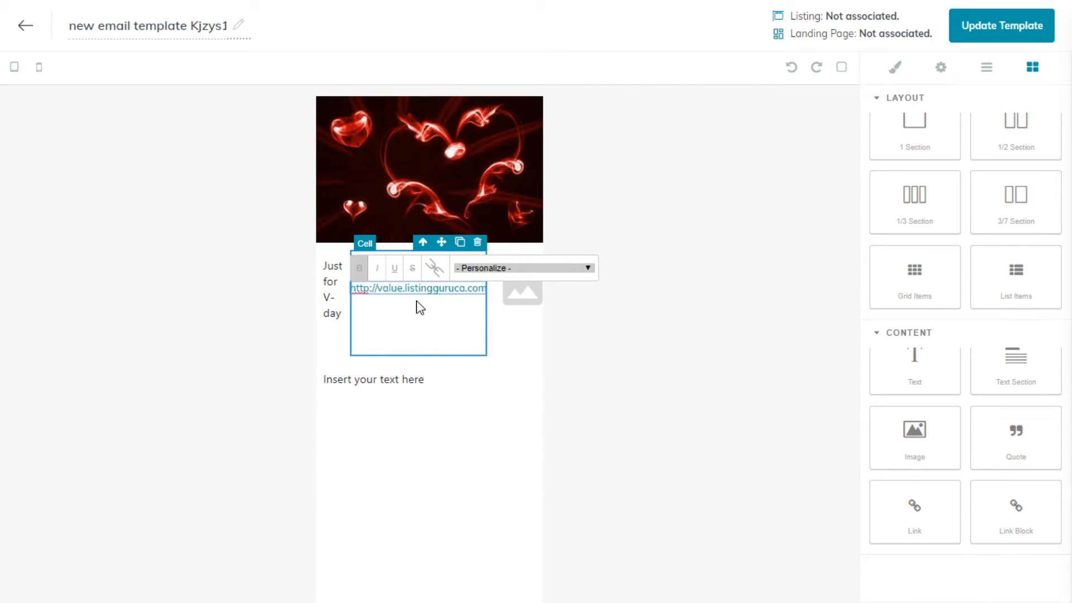
left_click(441, 321)
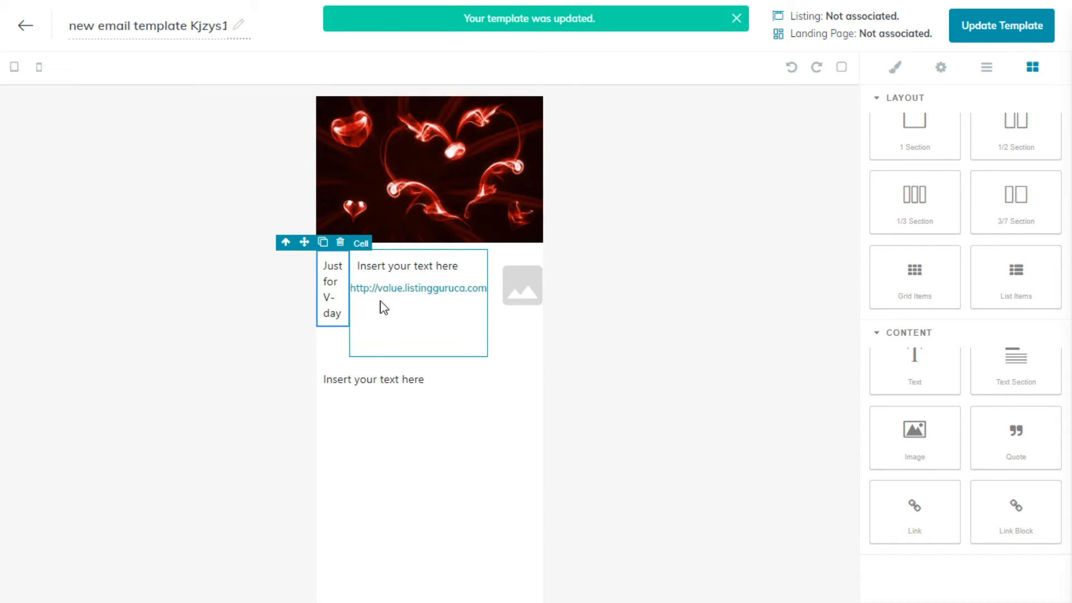
- Test the middle column's link by opening it in a new browser tab, and close the extra tabs
right_click(434, 290)
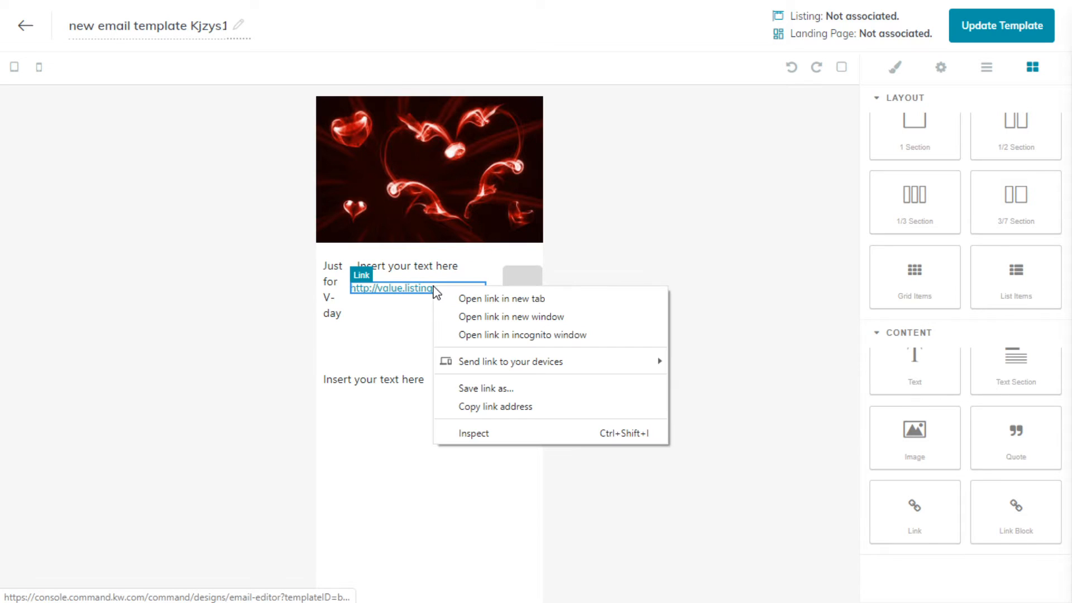
left_click(400, 324)
left_click(429, 291)
right_click(429, 290)
left_click(463, 300)
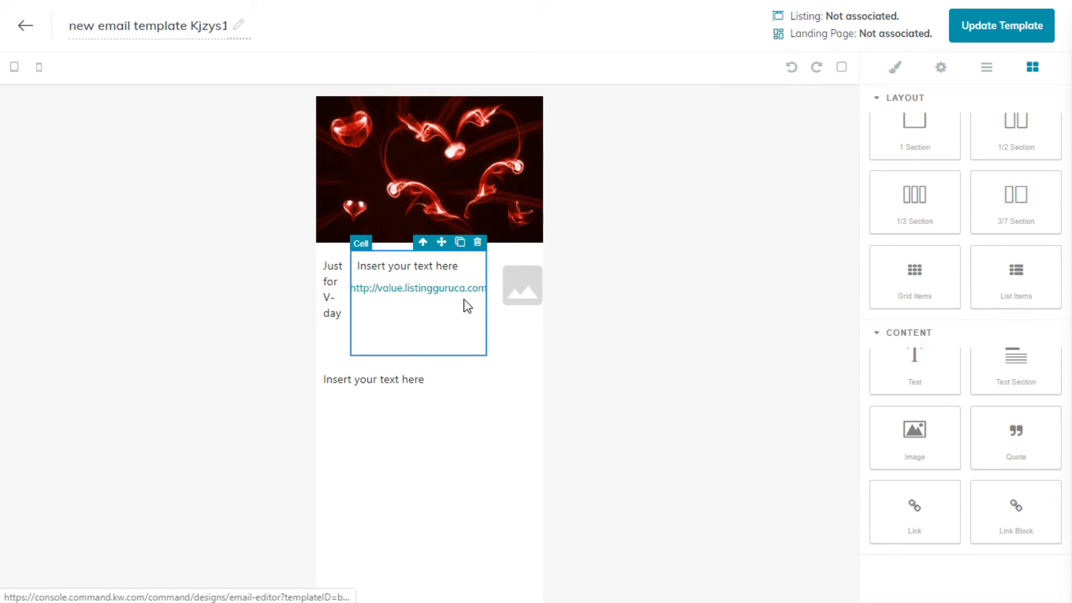
left_click(536, 49)
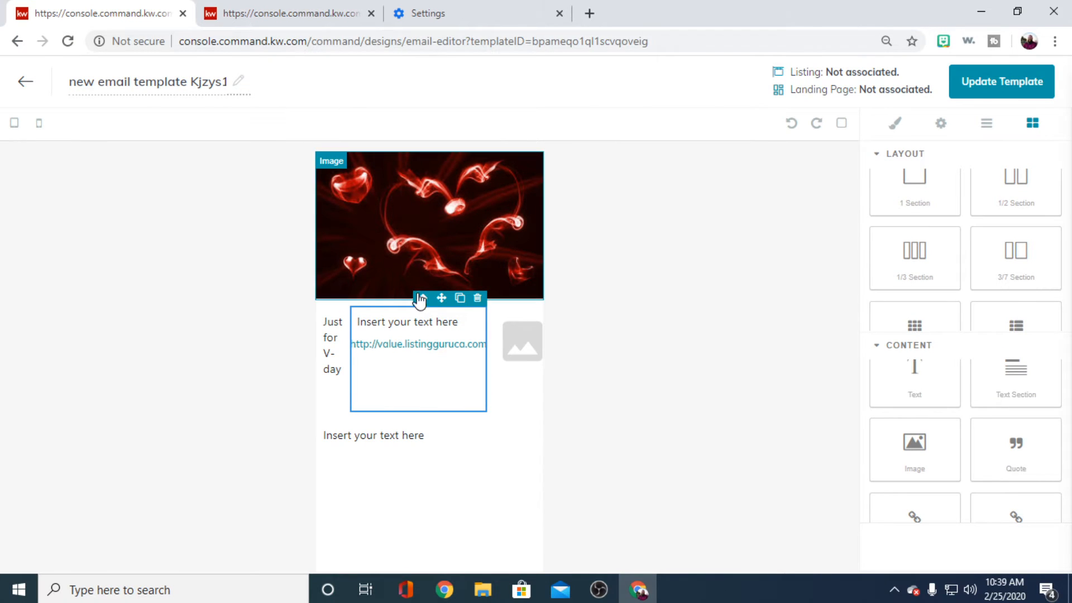
right_click(422, 345)
left_click(450, 360)
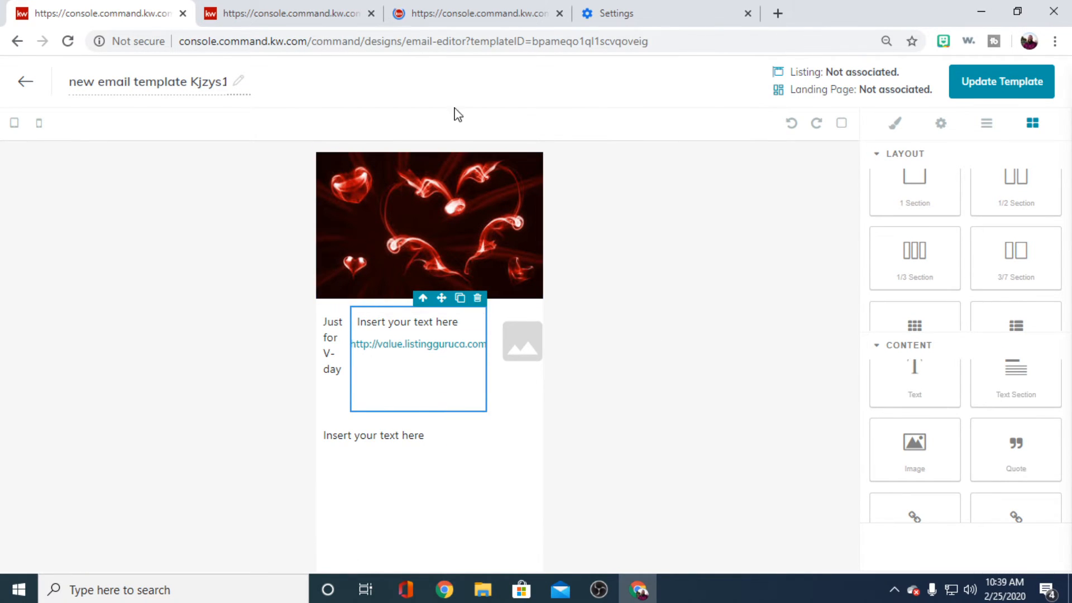
left_click(470, 20)
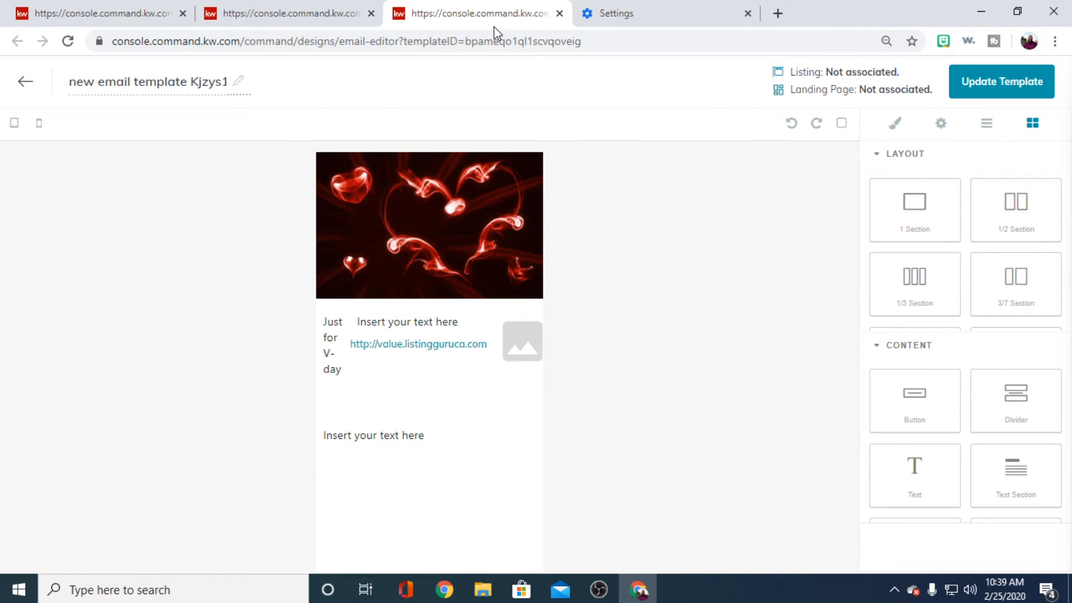
left_click(559, 14)
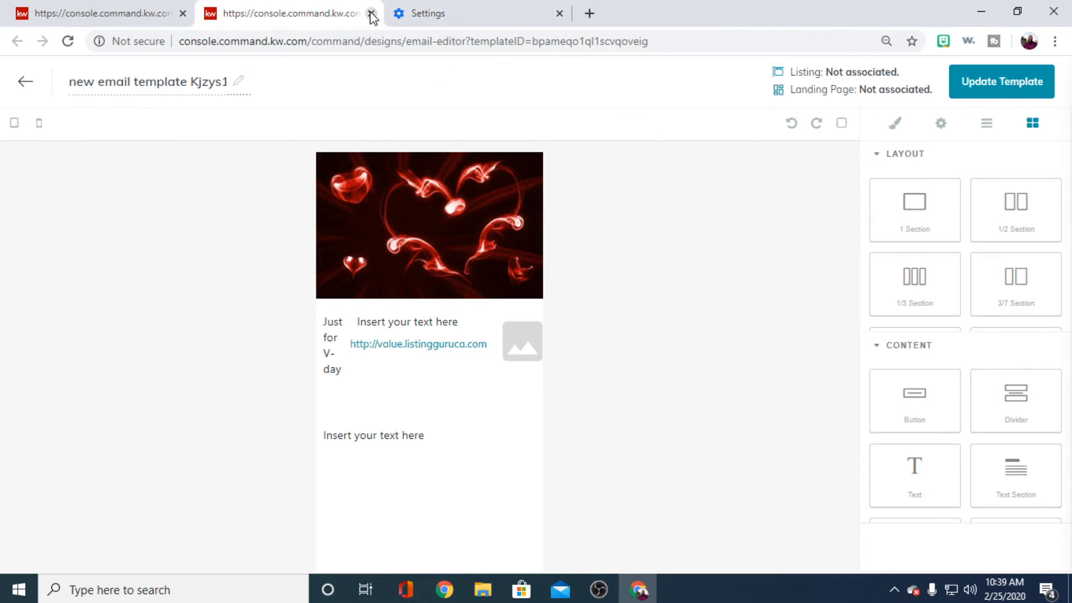
left_click(372, 13)
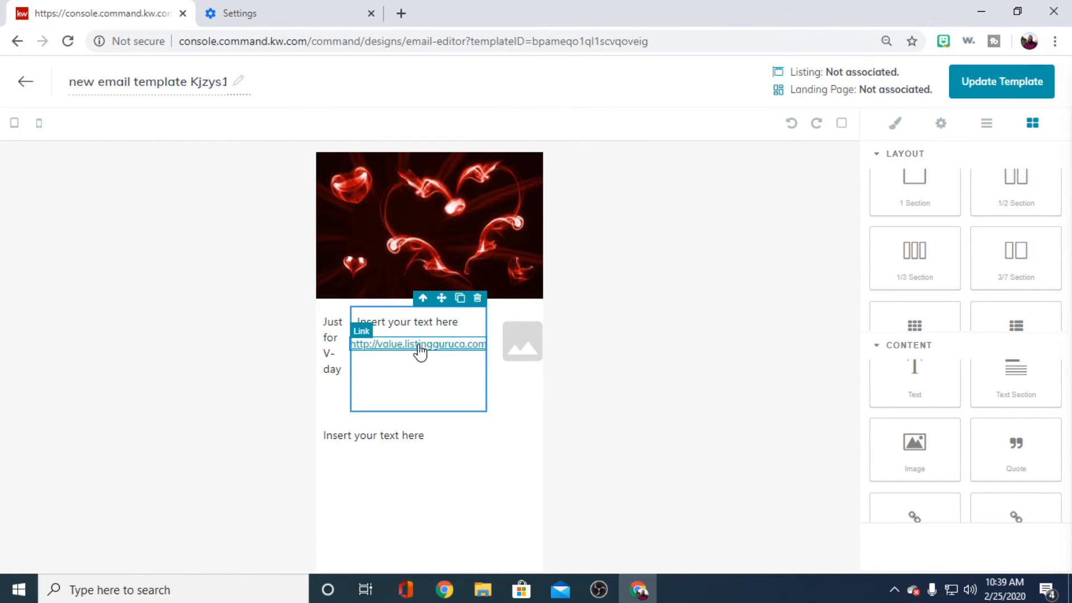
- Replace the placeholder text above the middle column's link with "What's your Home Worth?"
left_click(445, 324)
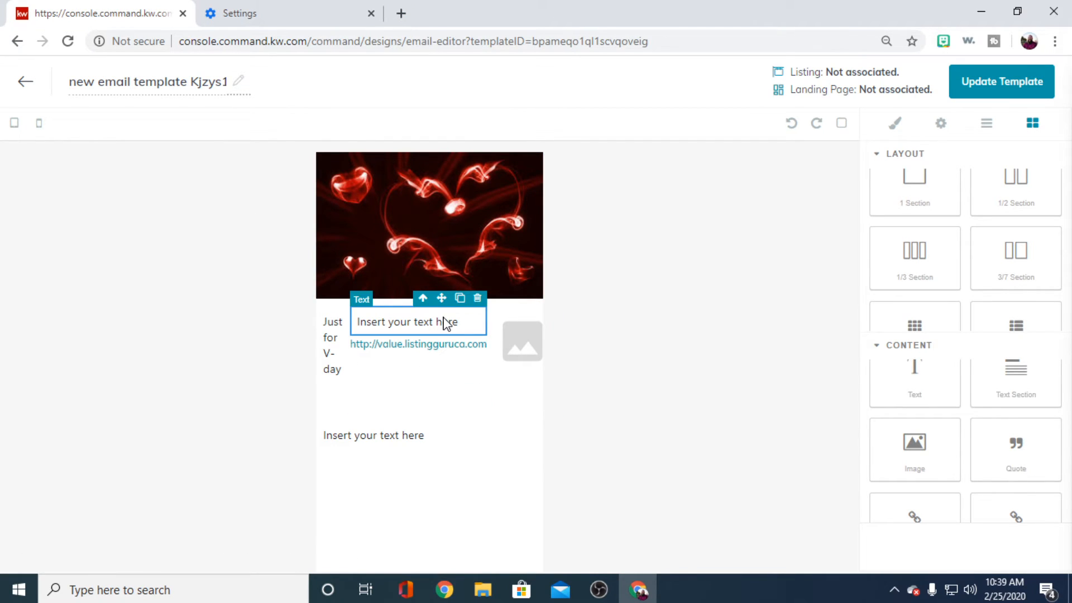
double_click(444, 329)
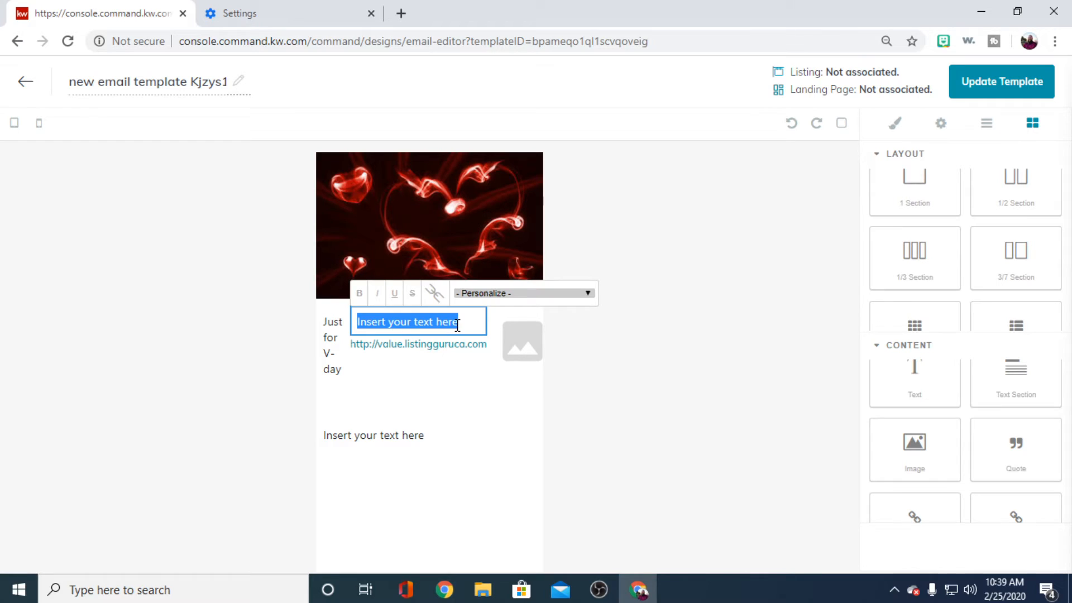
type("WH")
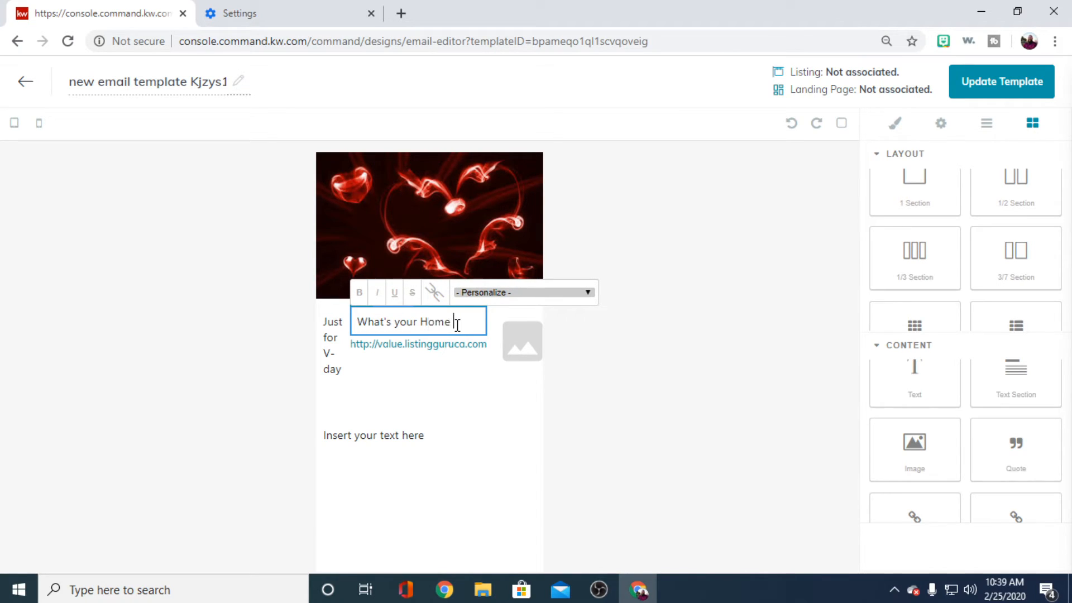
type("at's your Home Worth?")
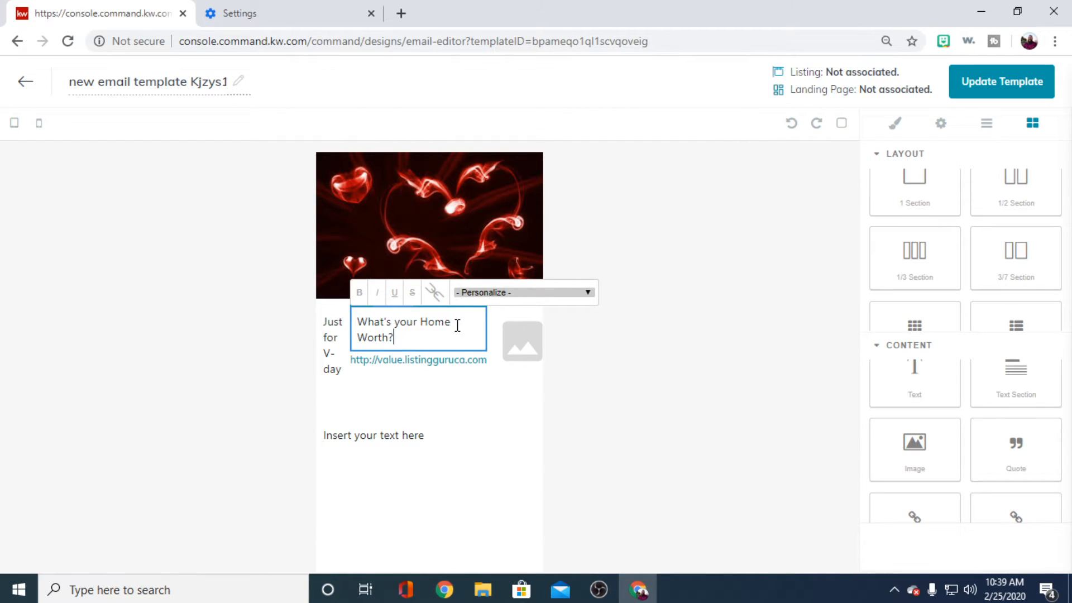
left_click(461, 406)
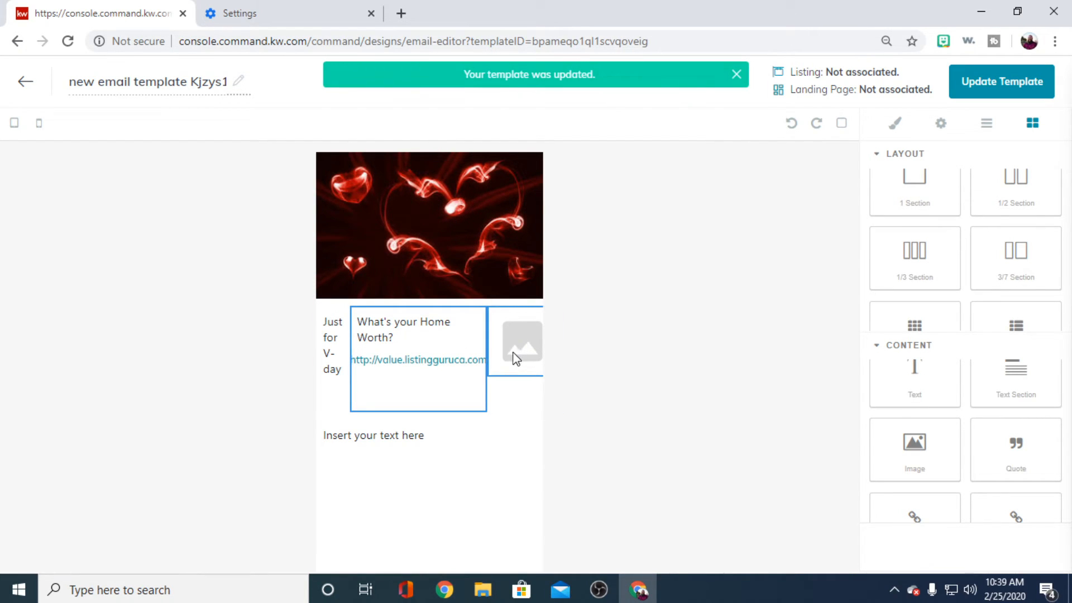
- Fill the third column's image placeholder with vday.jpg, and exit the email editor saving the changes
double_click(516, 357)
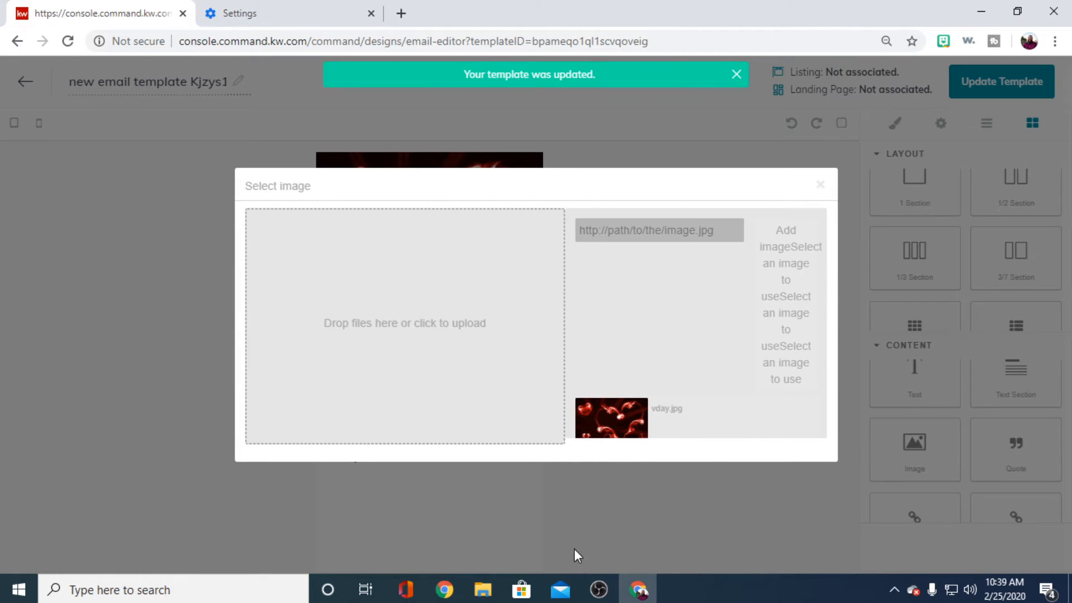
left_click(623, 419)
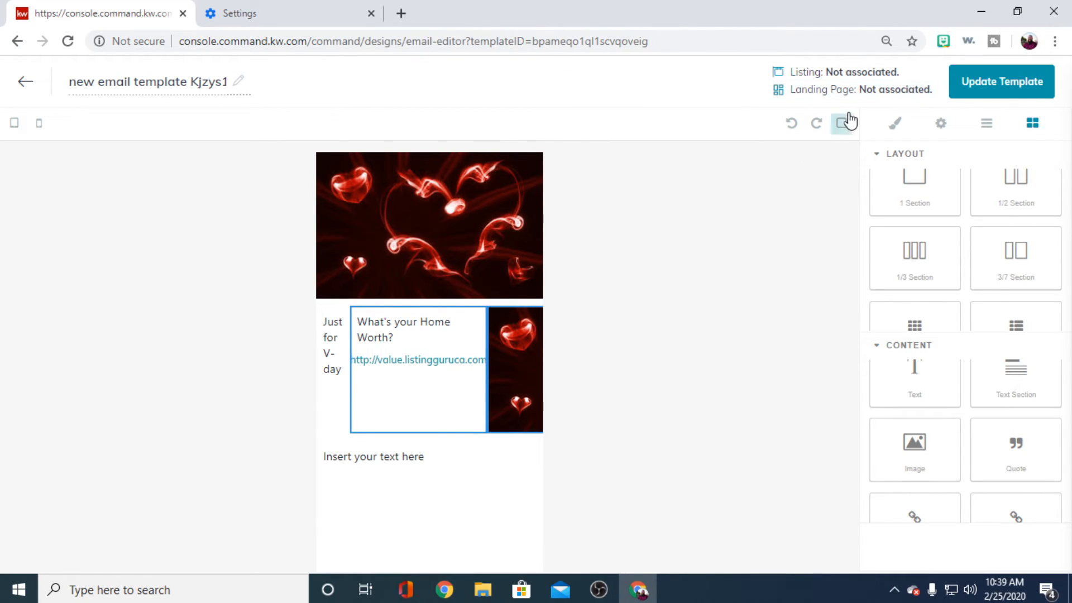
left_click(26, 81)
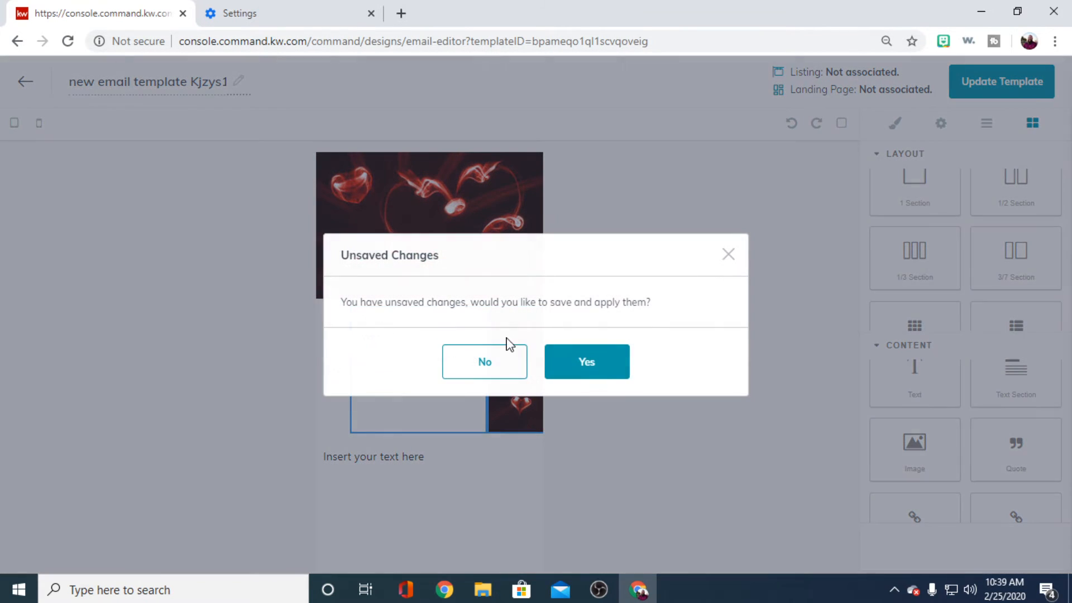
left_click(620, 360)
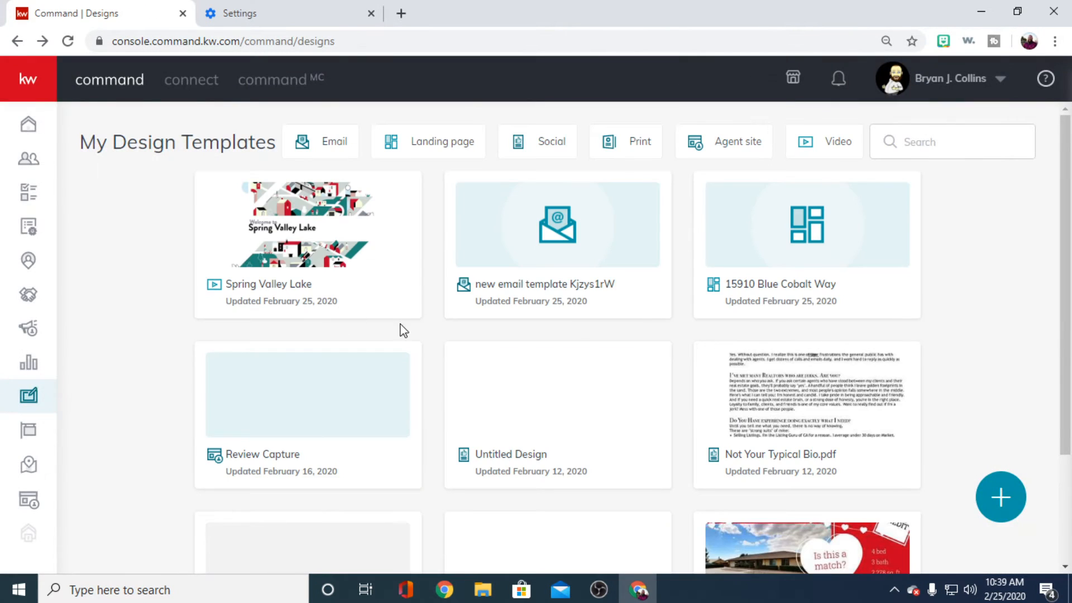
- Leave the design templates page without staying on its unsaved changes and go to My SmartPlans
scroll(416, 345, "down", 3)
scroll(429, 352, "up", 3)
scroll(423, 375, "down", 3)
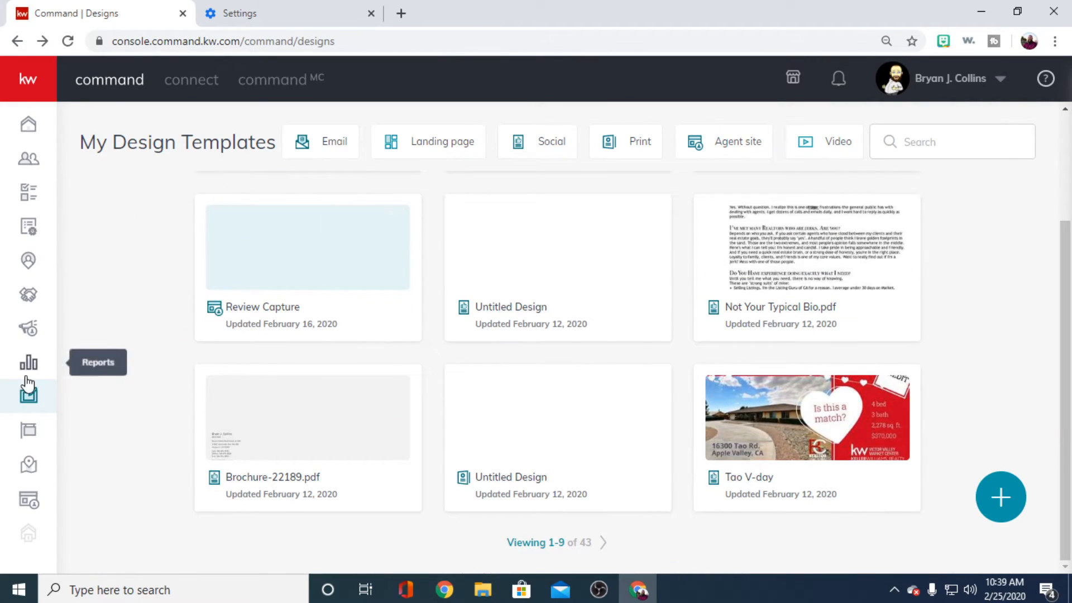
left_click(29, 193)
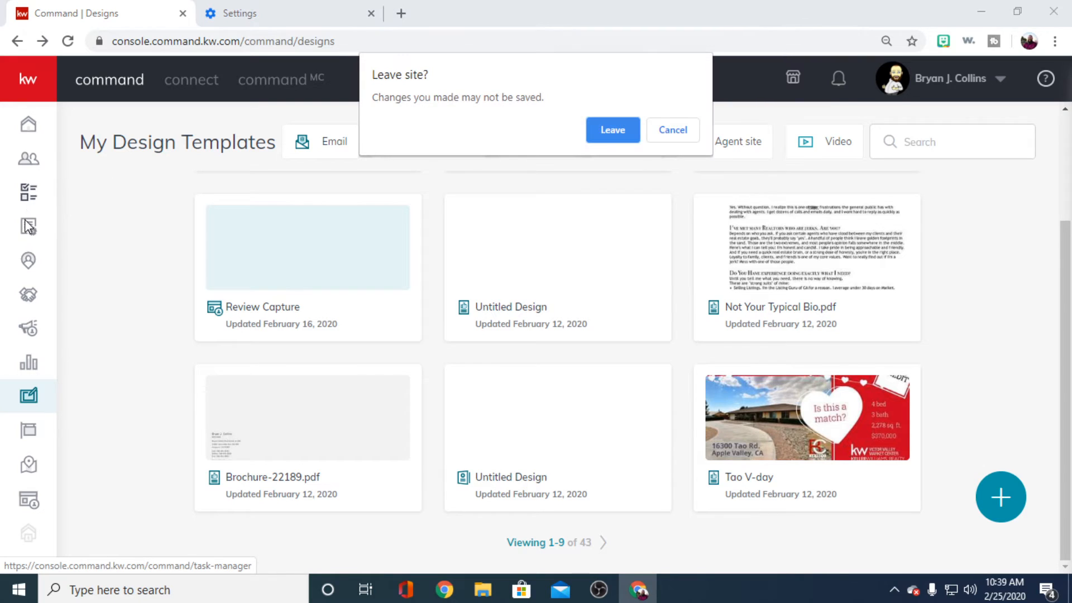
left_click(612, 129)
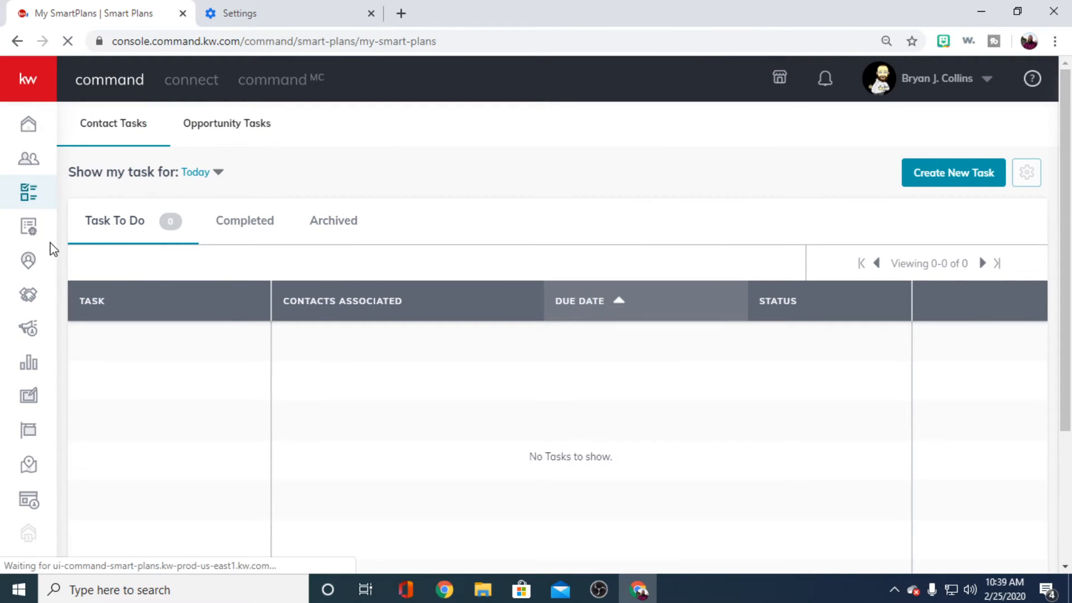
- Find the Custom Touches SmartPlan on the second page of People Plans and open it for editing
scroll(226, 323, "down", 3)
scroll(257, 220, "up", 3)
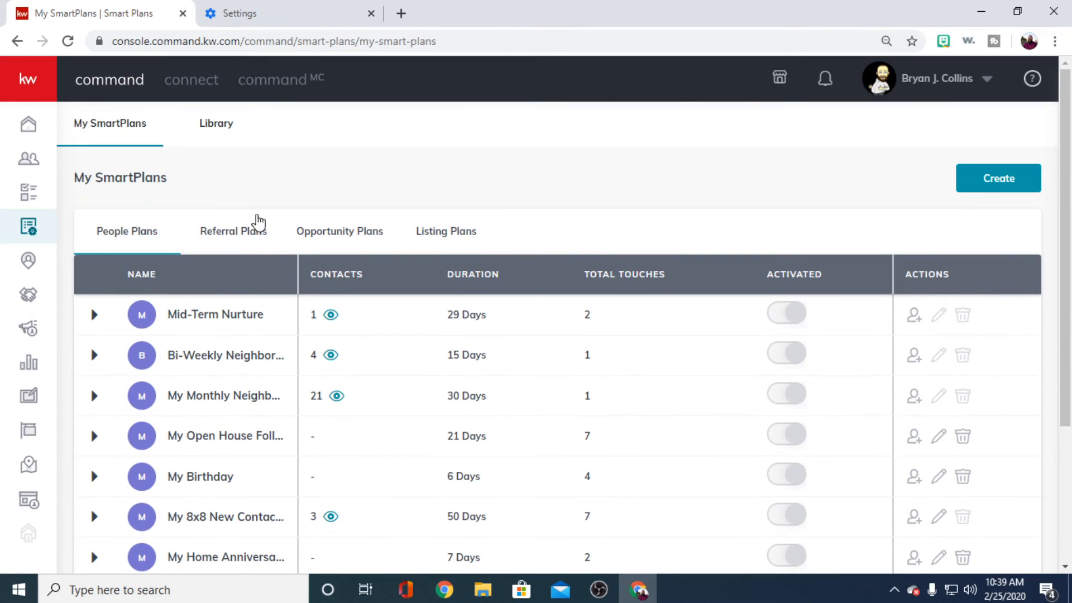
scroll(732, 346, "down", 4)
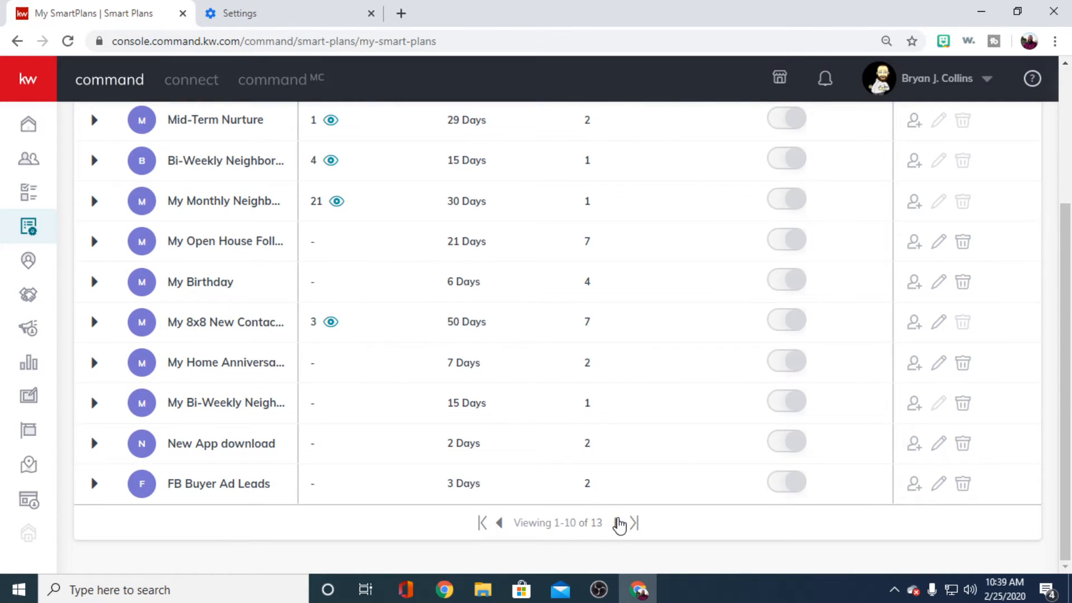
left_click(620, 522)
scroll(286, 343, "up", 3)
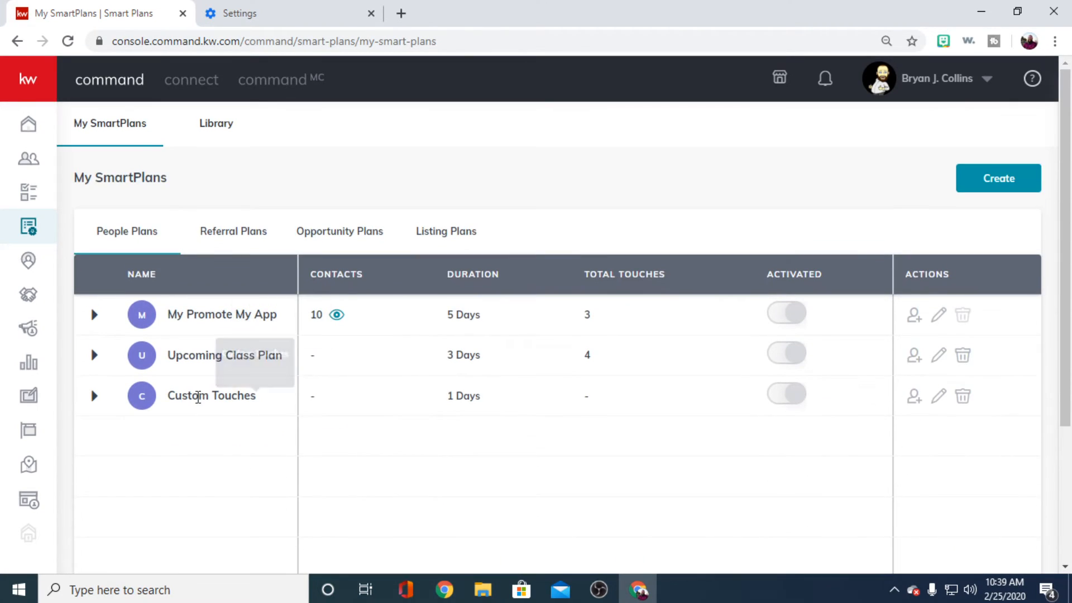
left_click(939, 397)
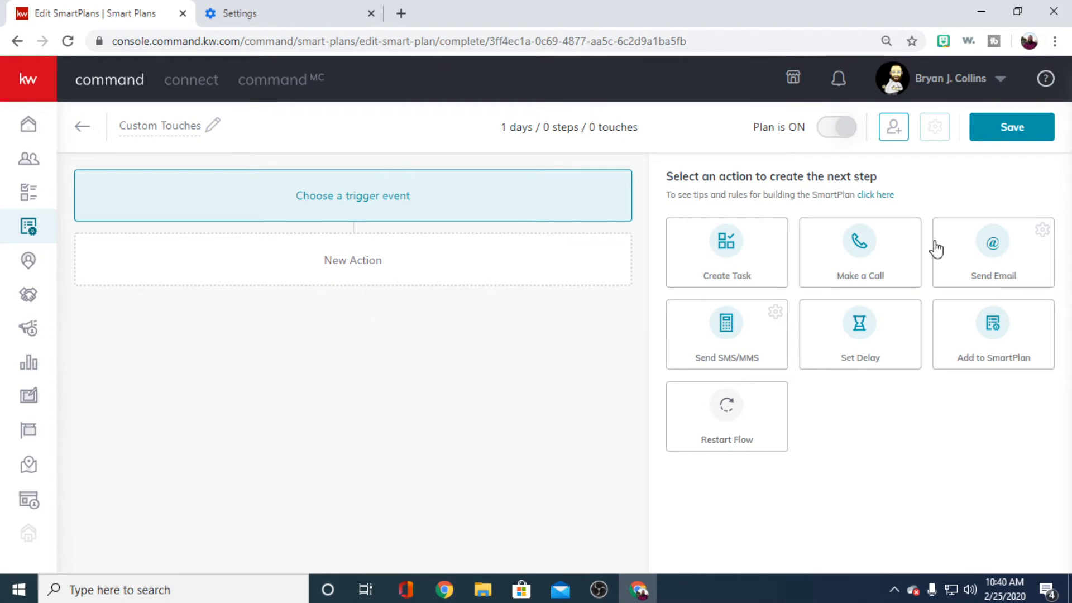
- Add a Send Email action of type HTML that uses the Work With Me - Seller template
left_click(993, 254)
scroll(260, 421, "down", 2)
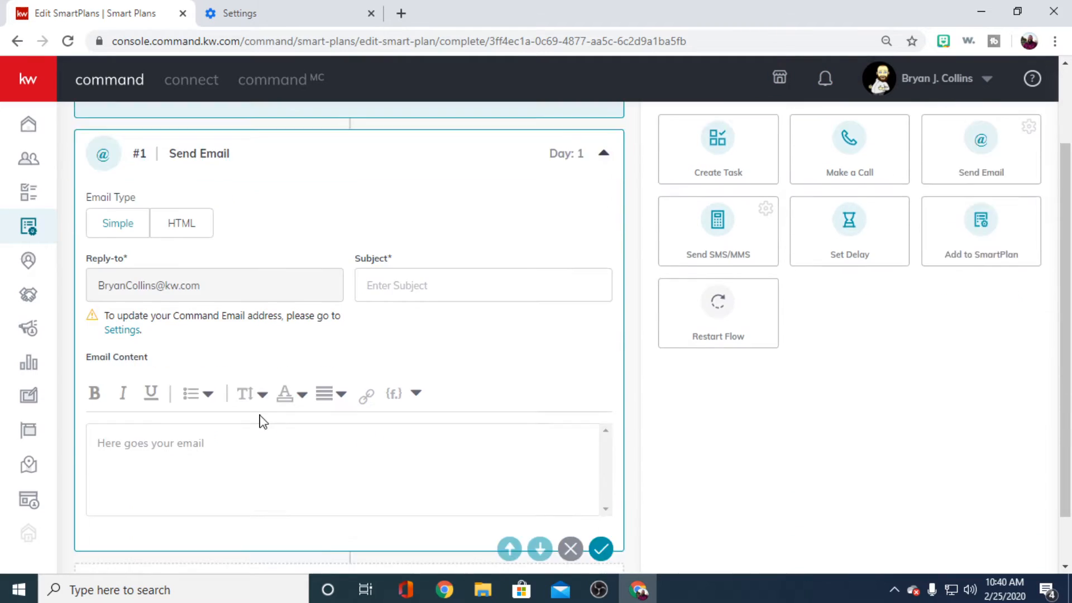
scroll(210, 350, "up", 1)
left_click(194, 296)
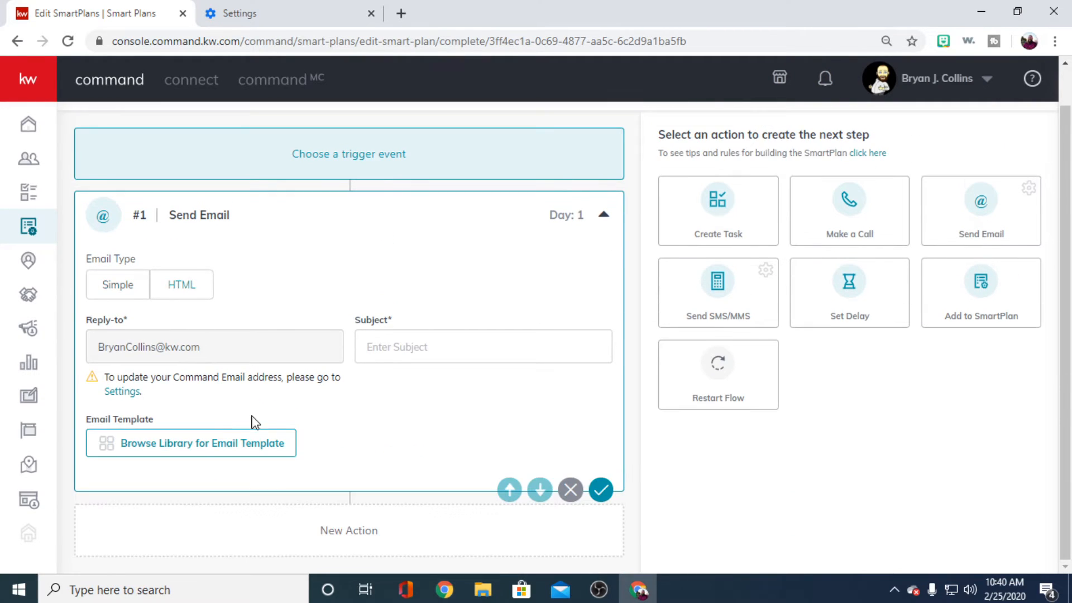
left_click(219, 444)
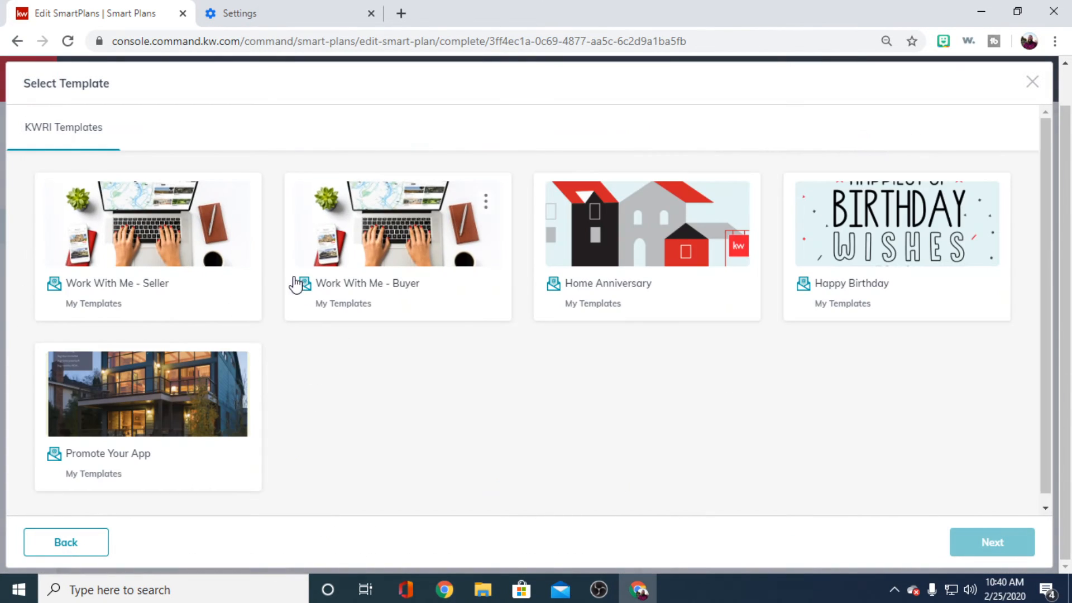
left_click(213, 245)
left_click(992, 545)
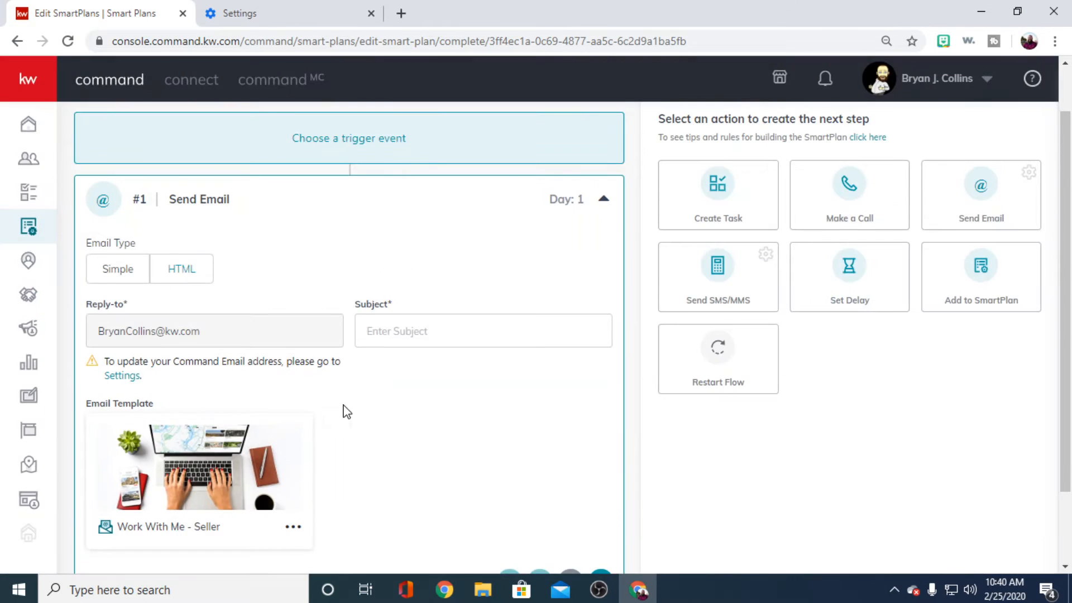
- Add a Set Delay action after the email and make it due in 3 days
scroll(358, 400, "down", 1)
scroll(562, 367, "up", 2)
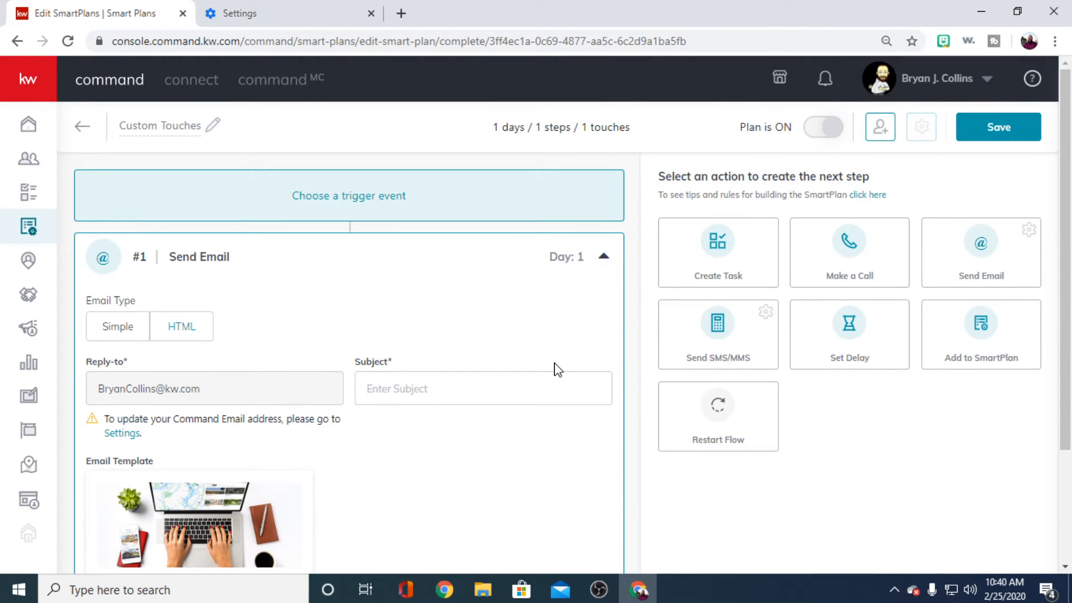
scroll(806, 339, "down", 2)
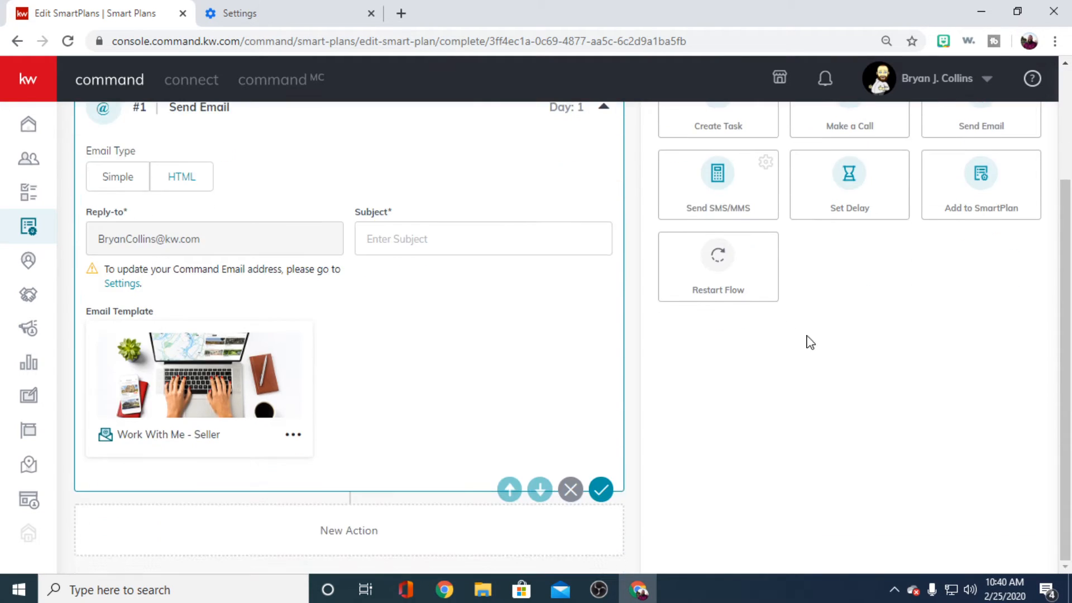
scroll(806, 339, "up", 2)
left_click(878, 319)
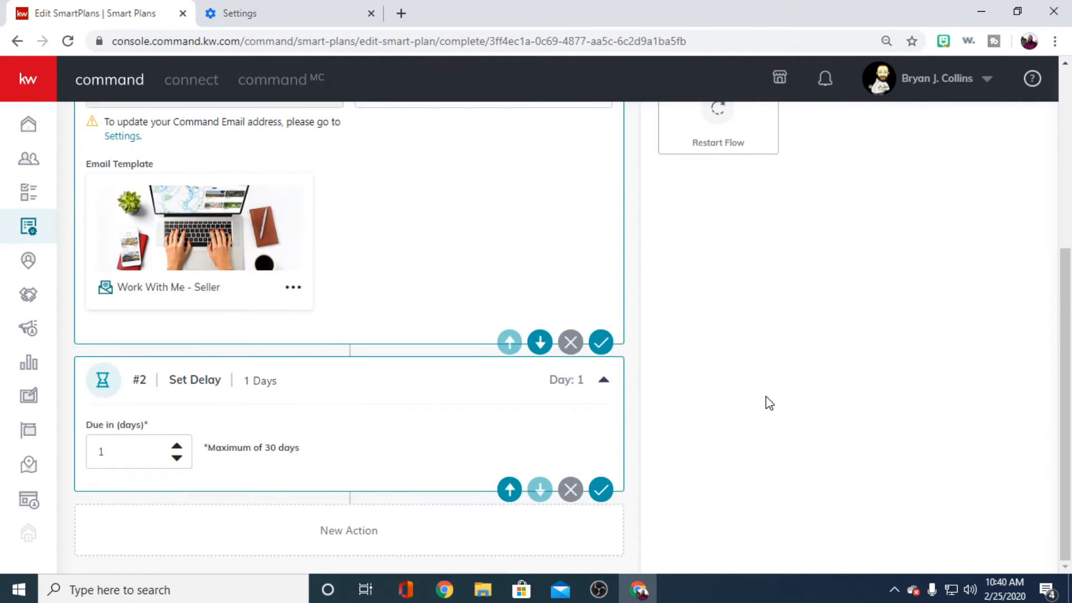
left_click_drag(150, 452, 93, 452)
type("3")
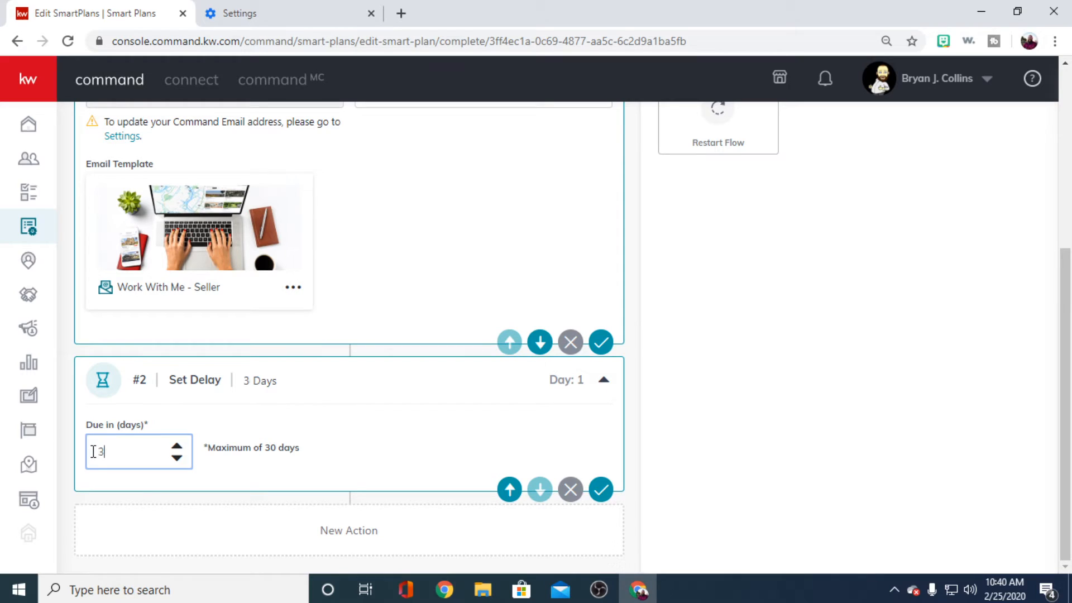
type("0")
key("BackSpace")
left_click(269, 394)
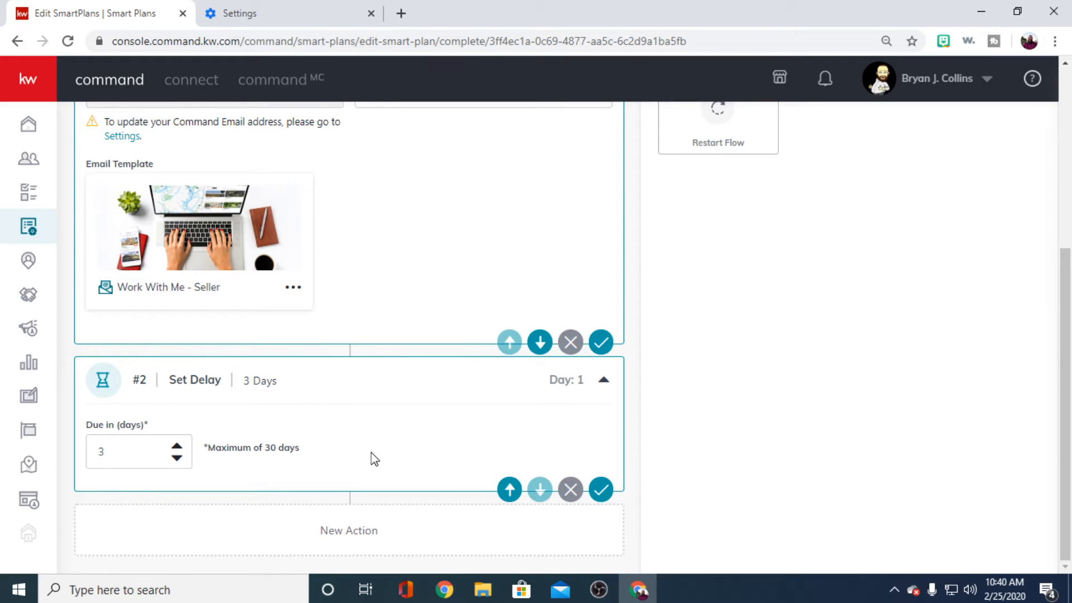
- Add a Make a Call action after the three-day delay and begin its task name
scroll(815, 385, "up", 5)
scroll(837, 363, "down", 4)
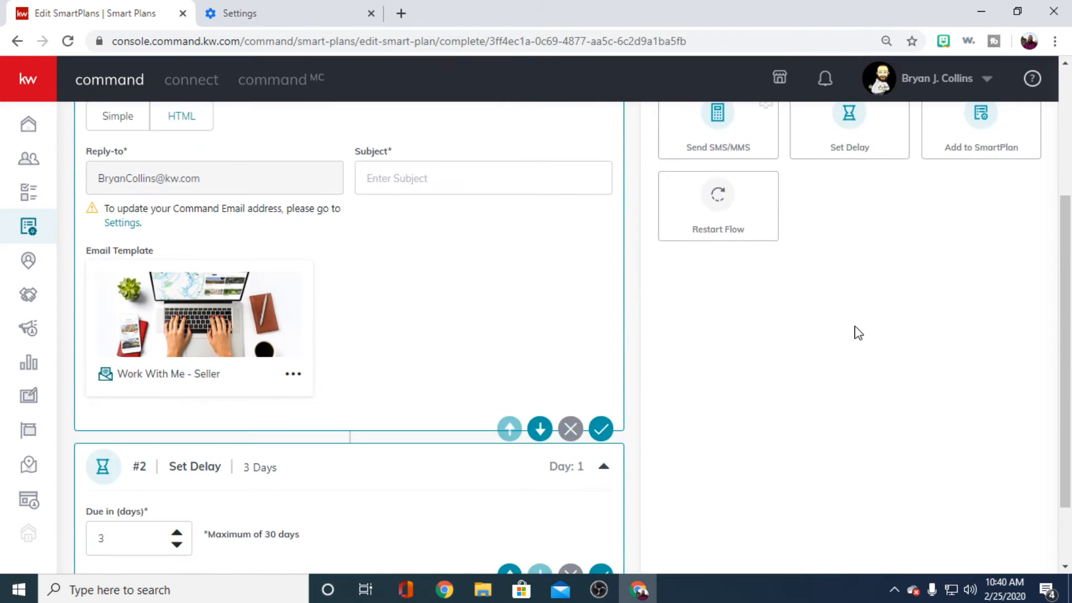
scroll(859, 312, "up", 4)
left_click(859, 274)
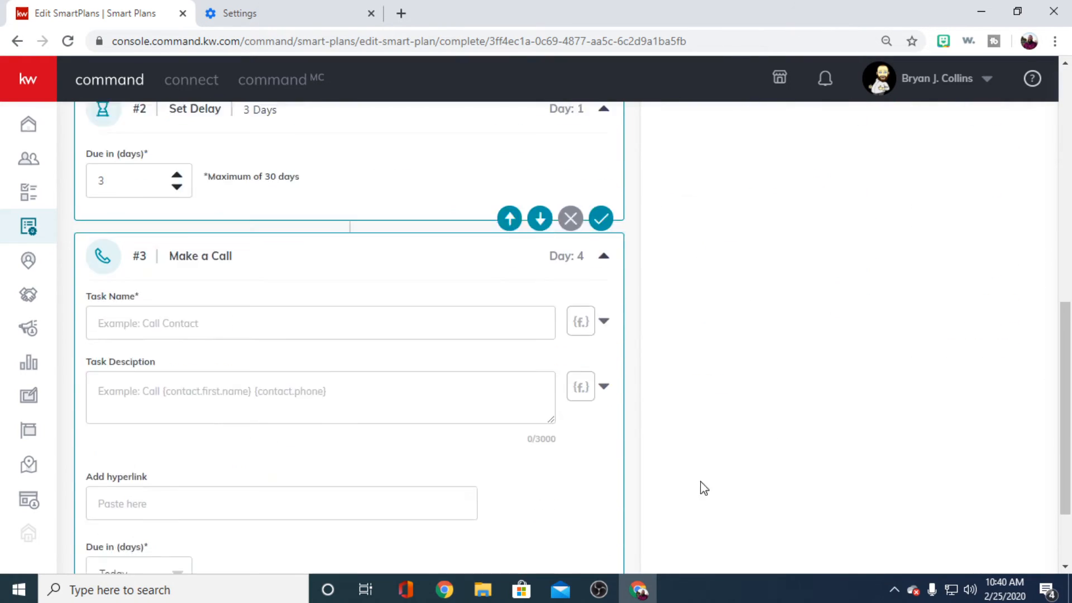
left_click(169, 265)
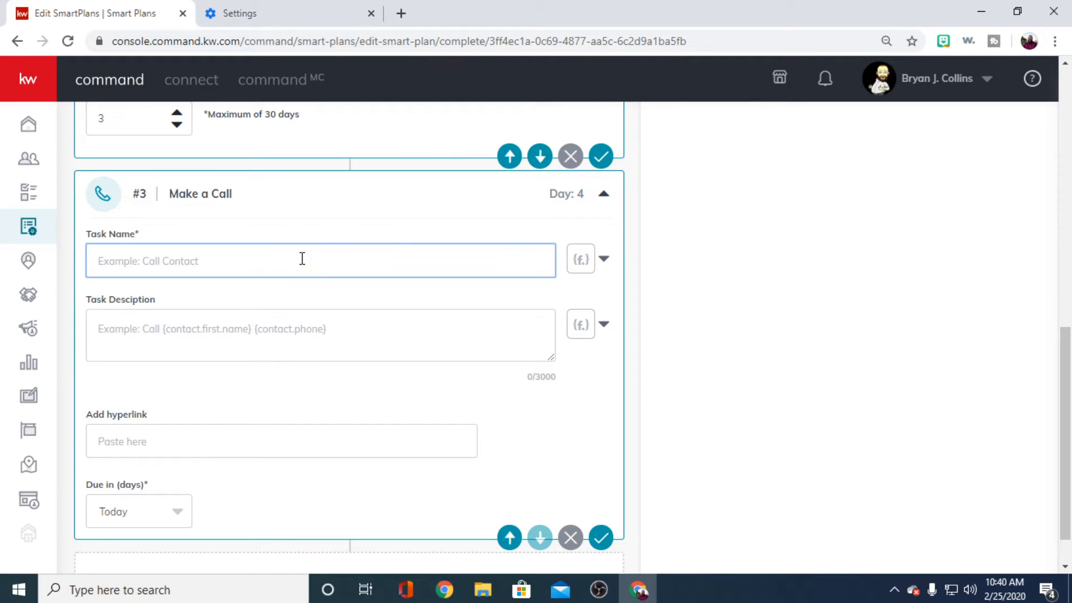
left_click(579, 259)
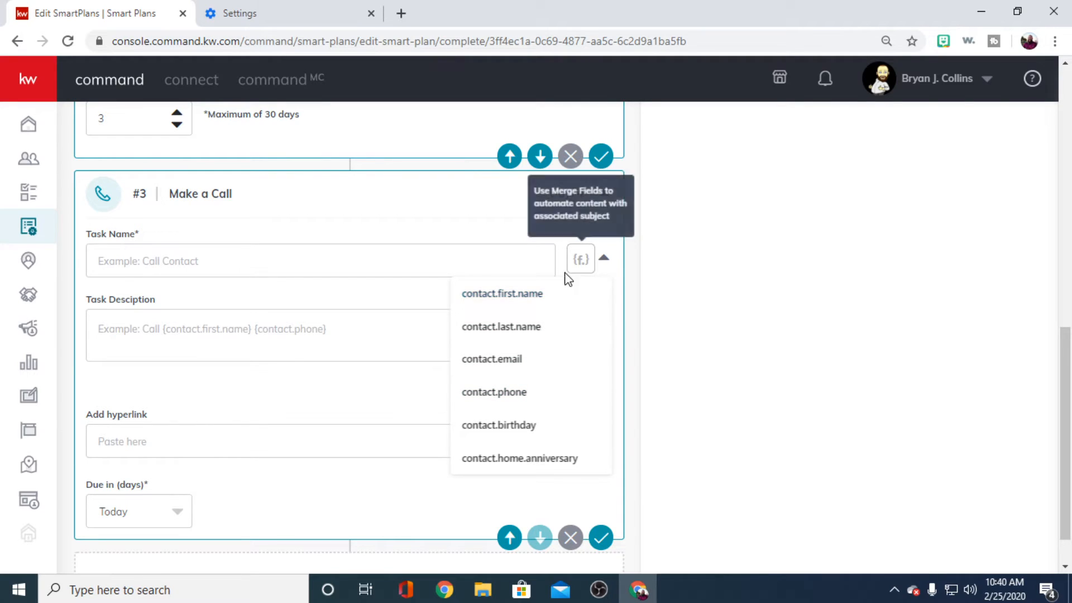
left_click(469, 263)
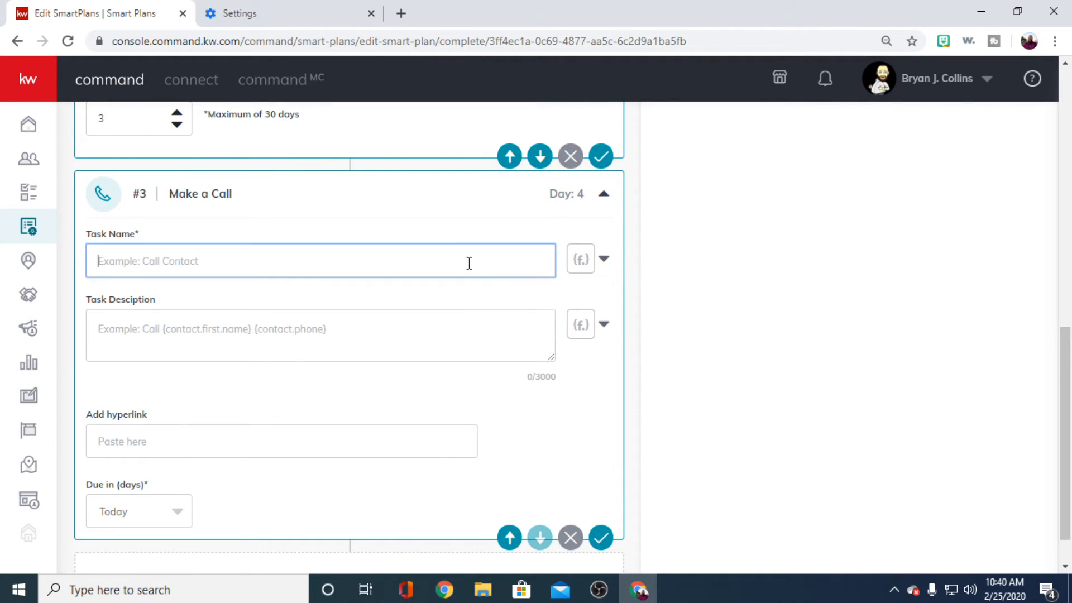
type("M")
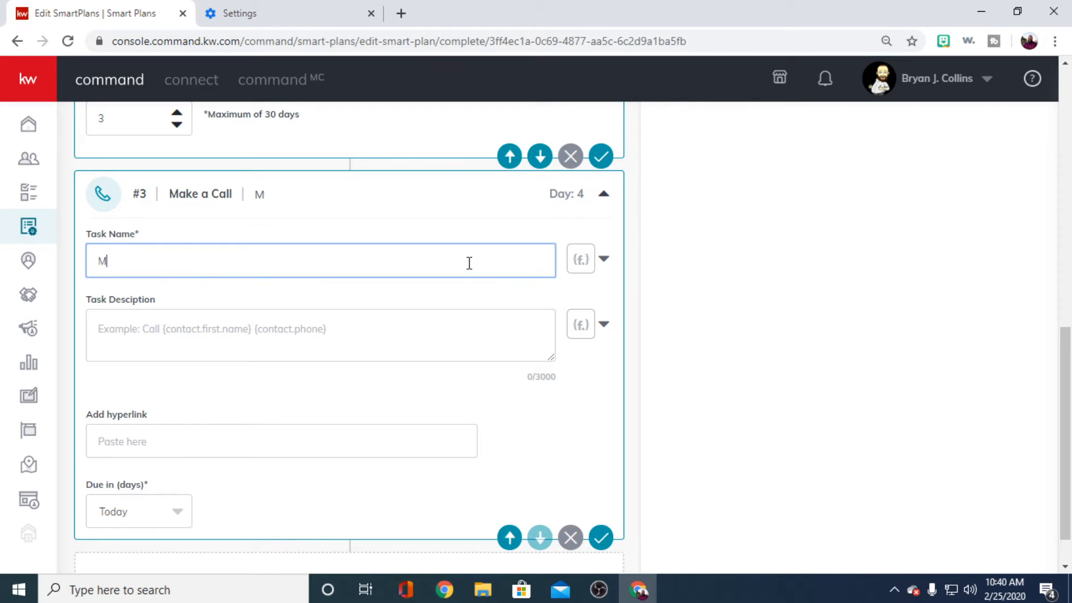
type("a")
key("BackSpace")
key("BackSpace")
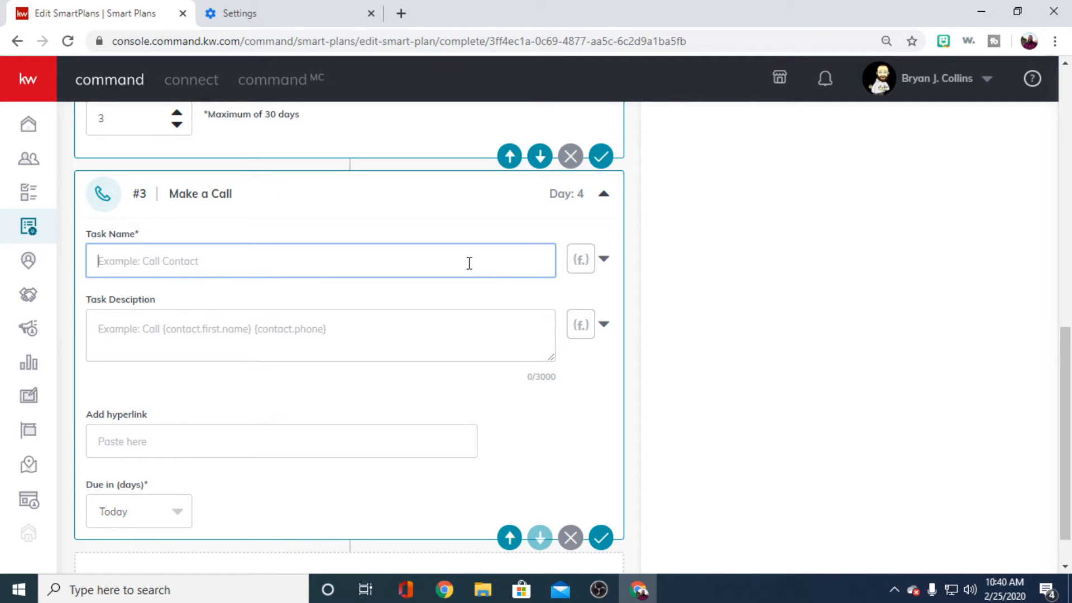
- Enter "Call" as the call's task name, followed by the contact.first.name and contact.last.name merge fields
type("Cakl")
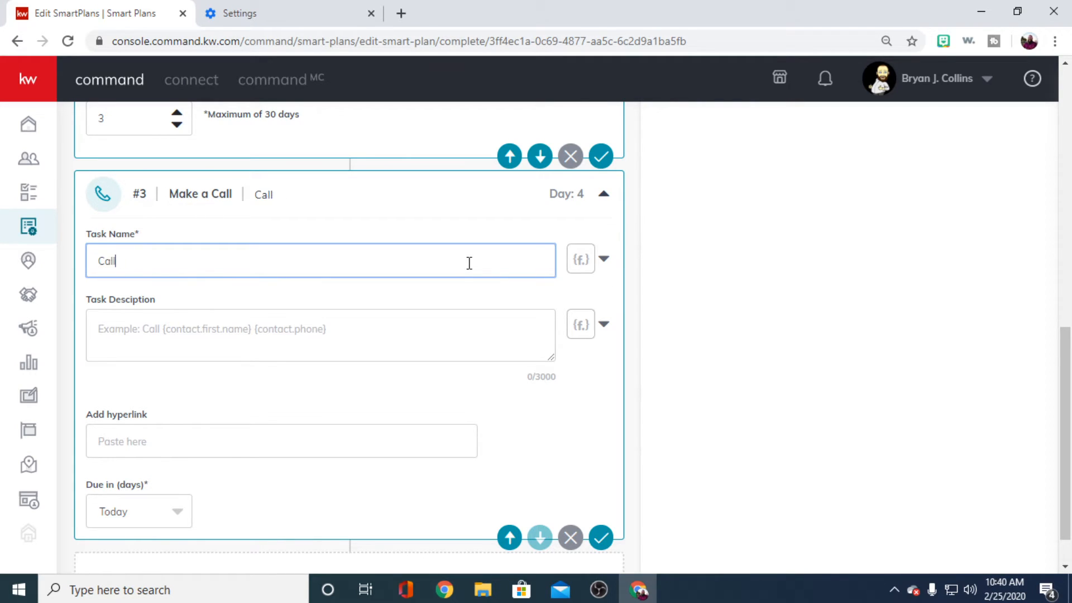
left_click(576, 267)
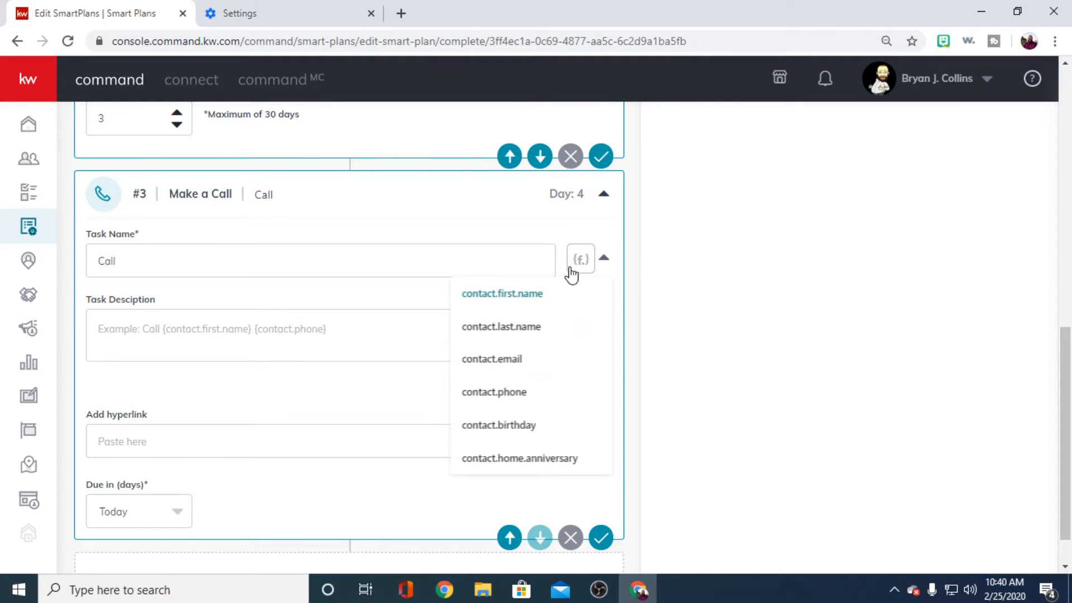
left_click(518, 296)
left_click(573, 266)
left_click(522, 326)
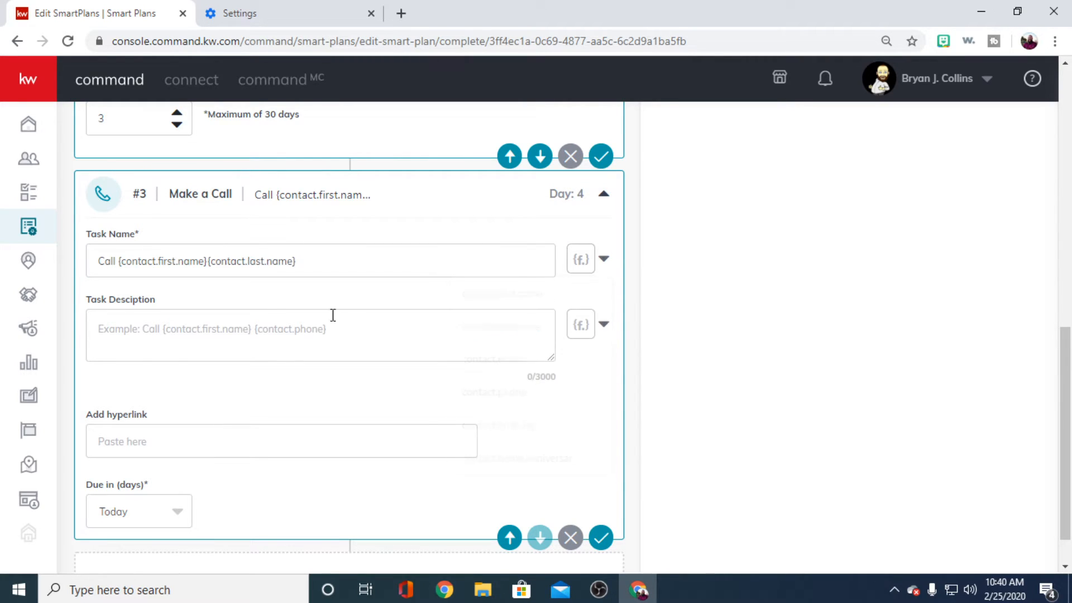
- Put a space between the two name merge fields and add "at" with the contact.phone merge field to the task name
left_click(321, 256)
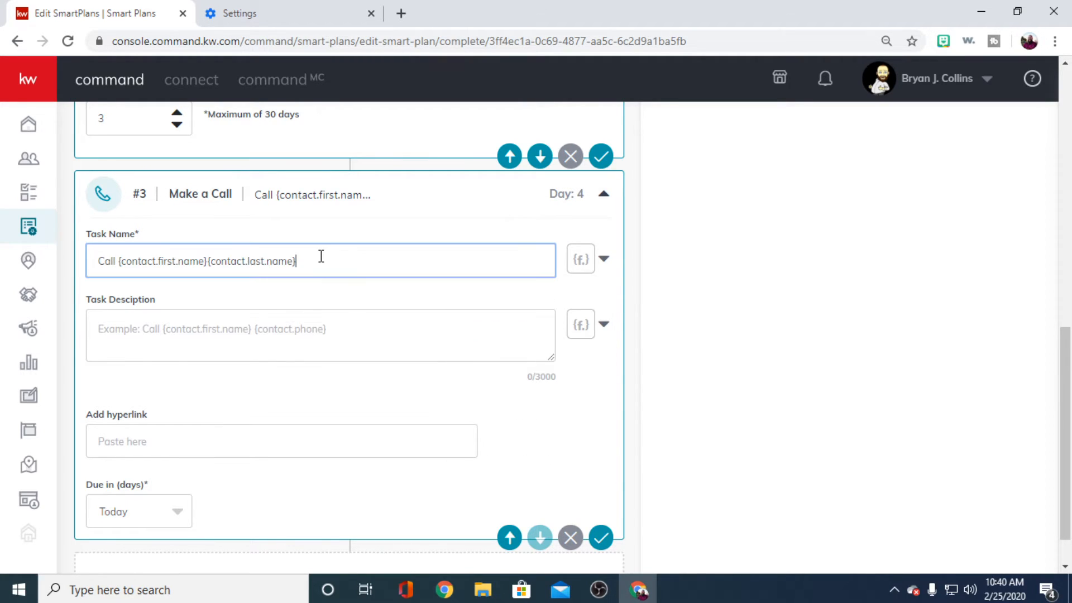
left_click(206, 261)
key("BackSpace")
key("BackSpace")
type("}")
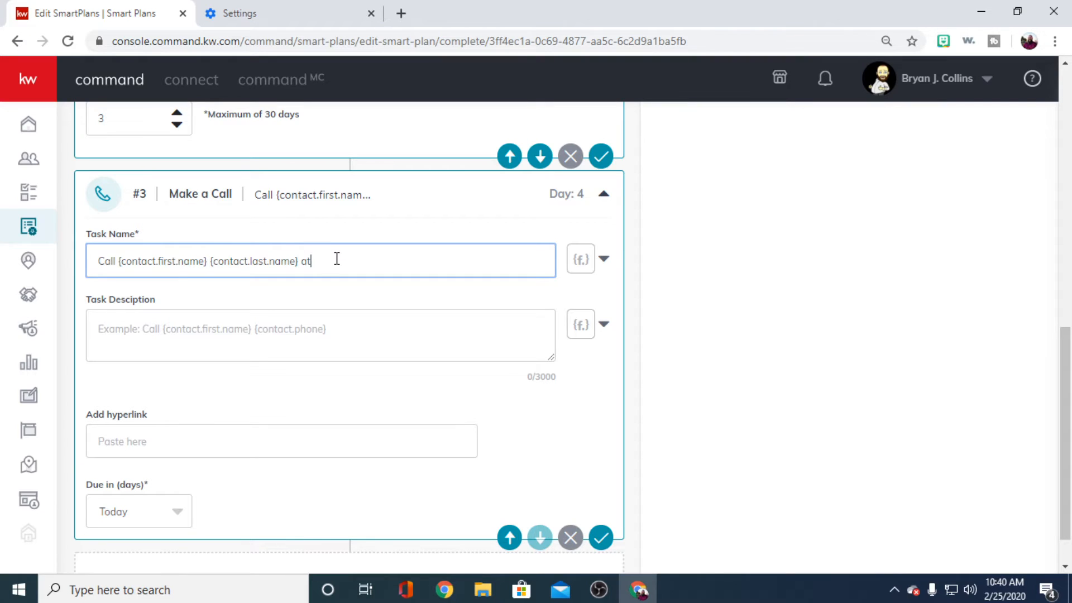
left_click(577, 258)
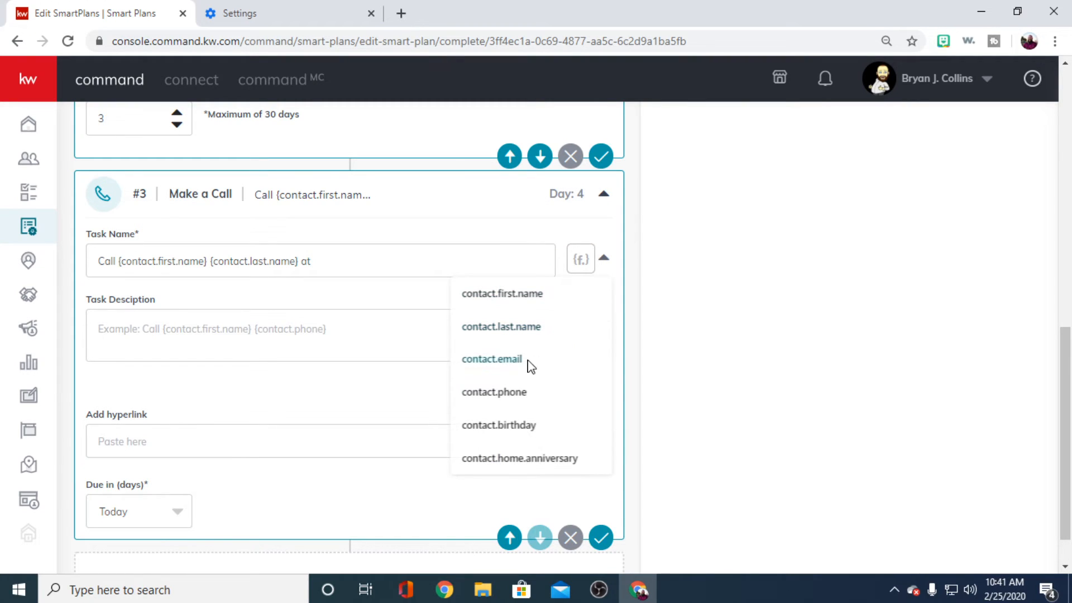
left_click(503, 397)
- Enter the call's task description: "This is the Seller Welcome smartplan. ask if they got your email."
left_click(267, 341)
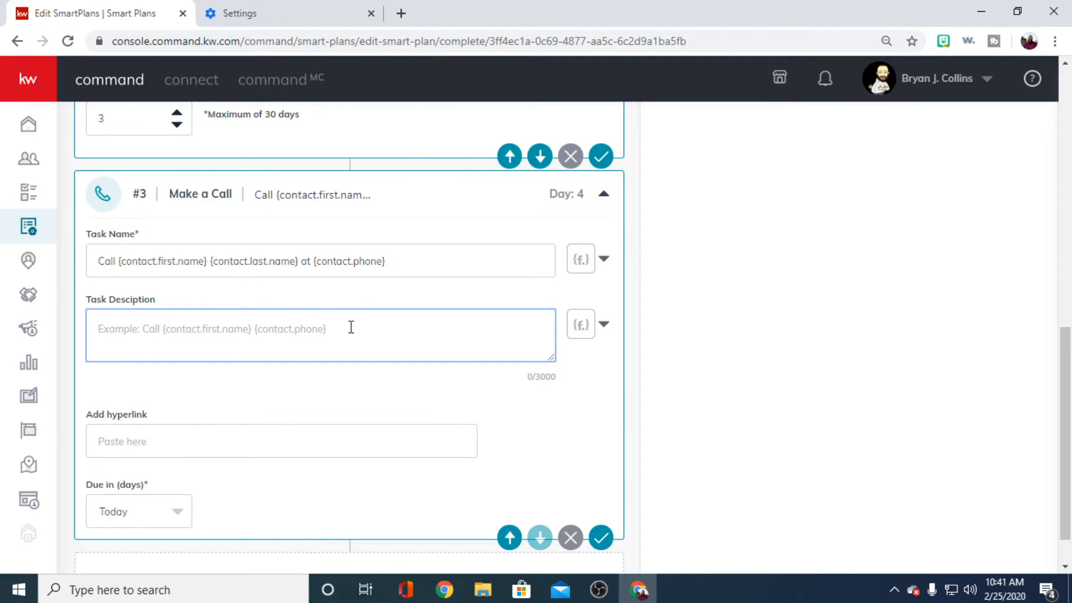
type("Th")
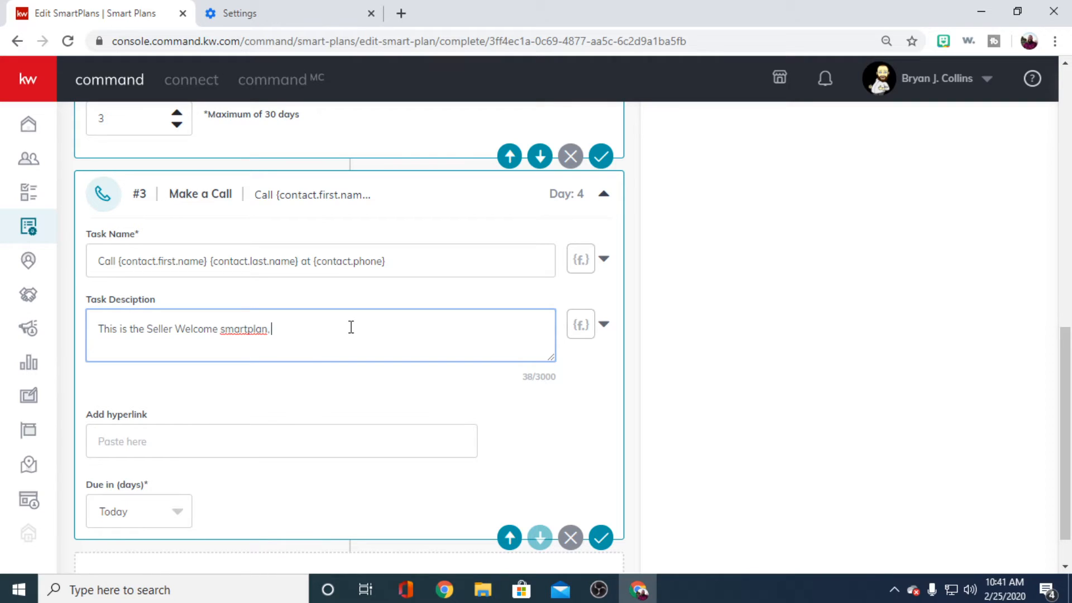
type("sk if they got your email.")
- Examine the call's hyperlink and due-in options and review the email and delay steps before it
left_click(235, 441)
scroll(390, 401, "down", 1)
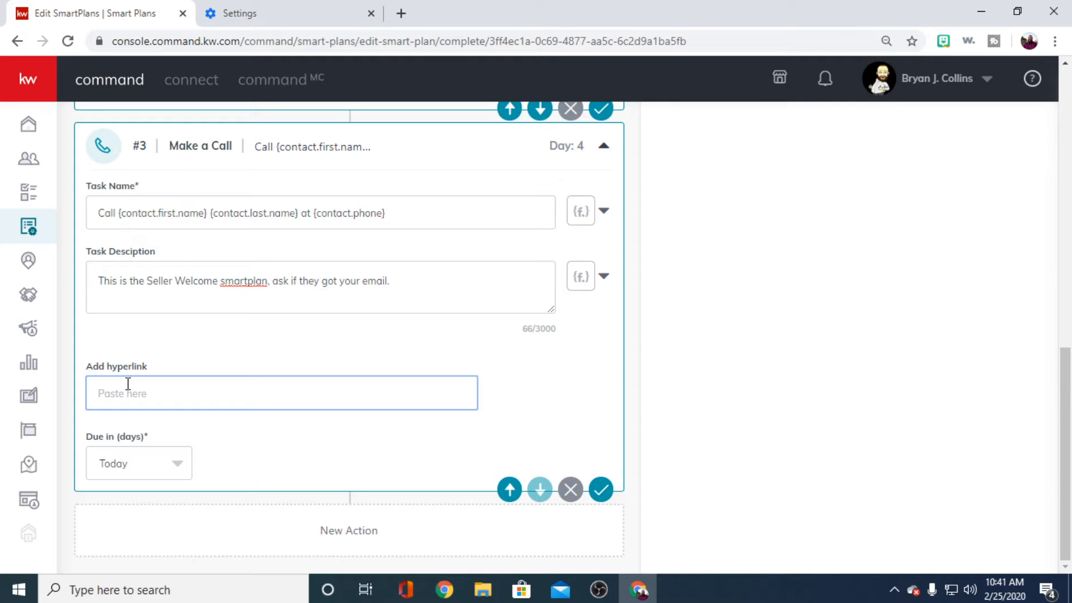
left_click(182, 461)
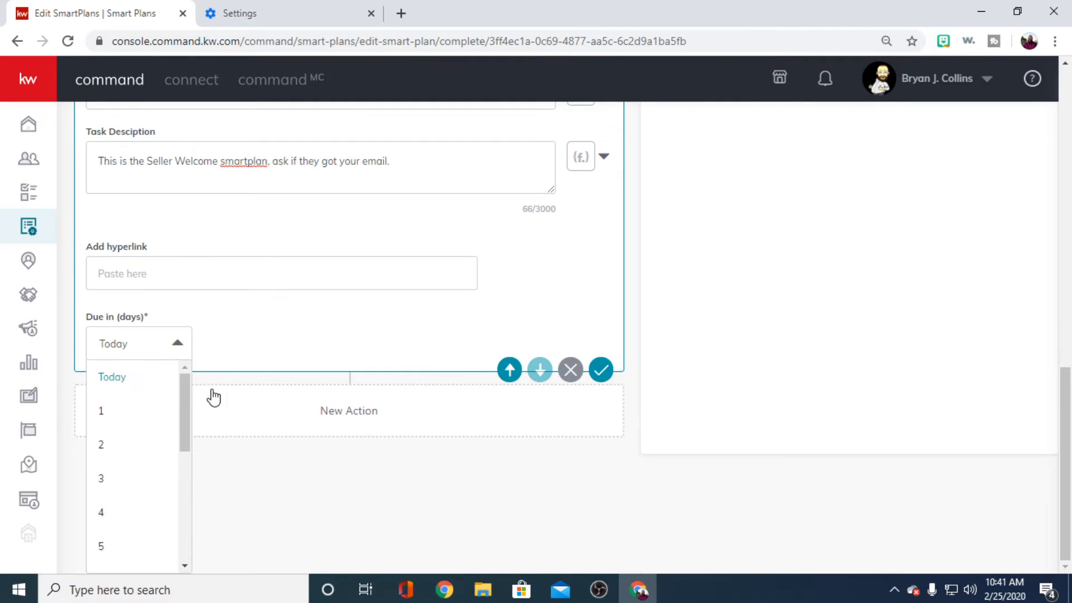
left_click(281, 323)
scroll(458, 430, "up", 4)
scroll(461, 430, "up", 8)
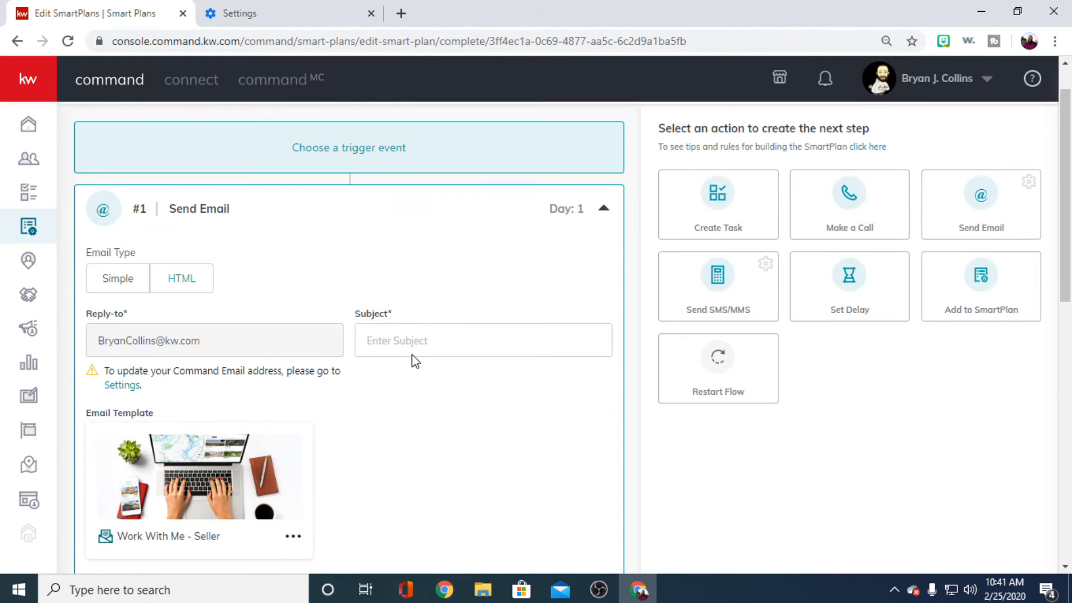
scroll(364, 352, "down", 2)
scroll(392, 350, "up", 2)
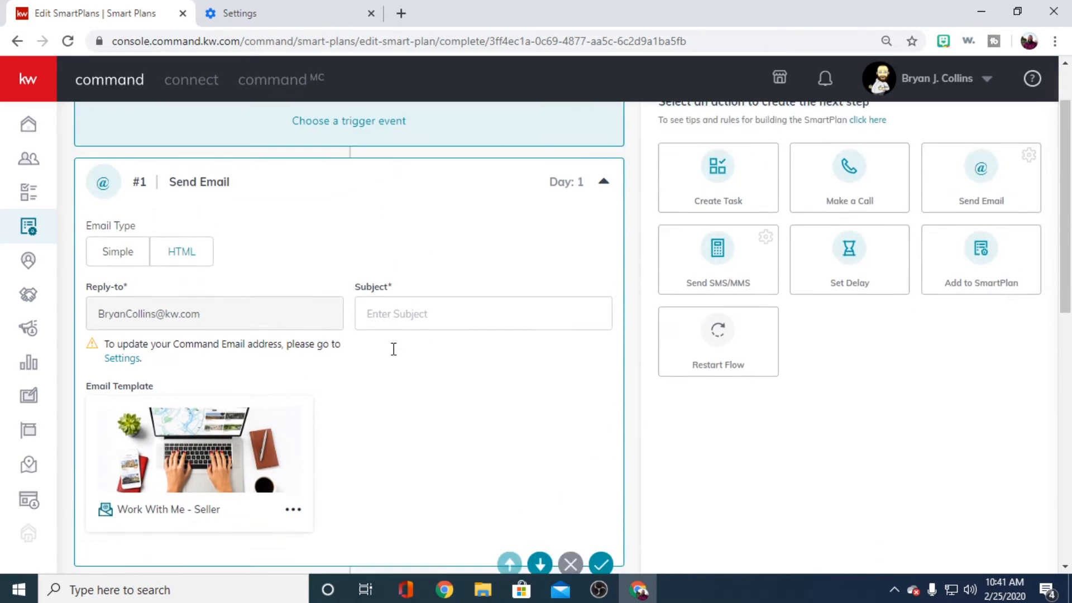
scroll(392, 358, "down", 7)
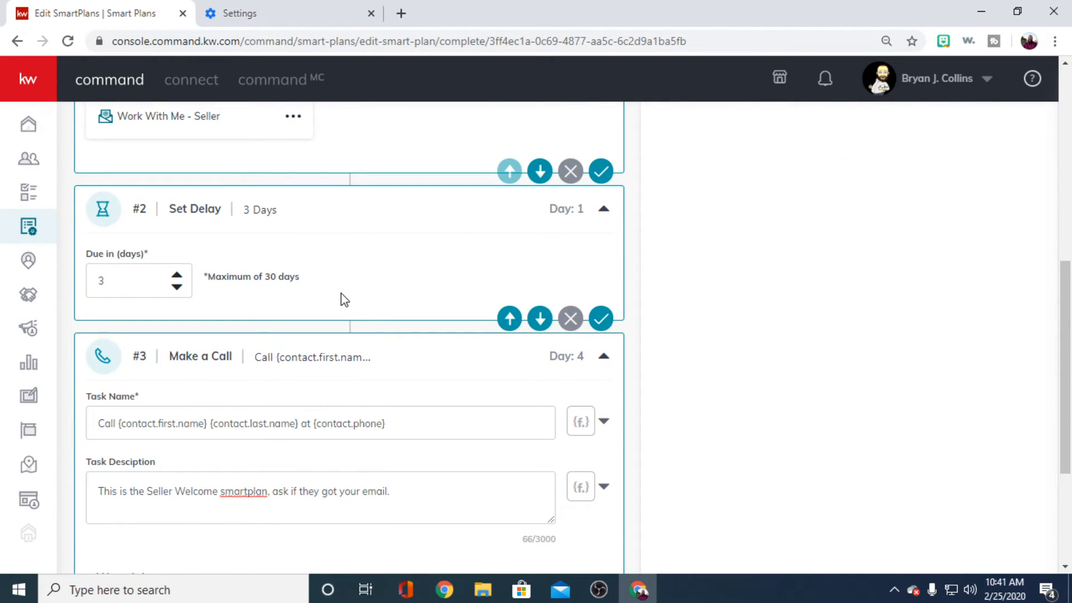
scroll(407, 296, "down", 4)
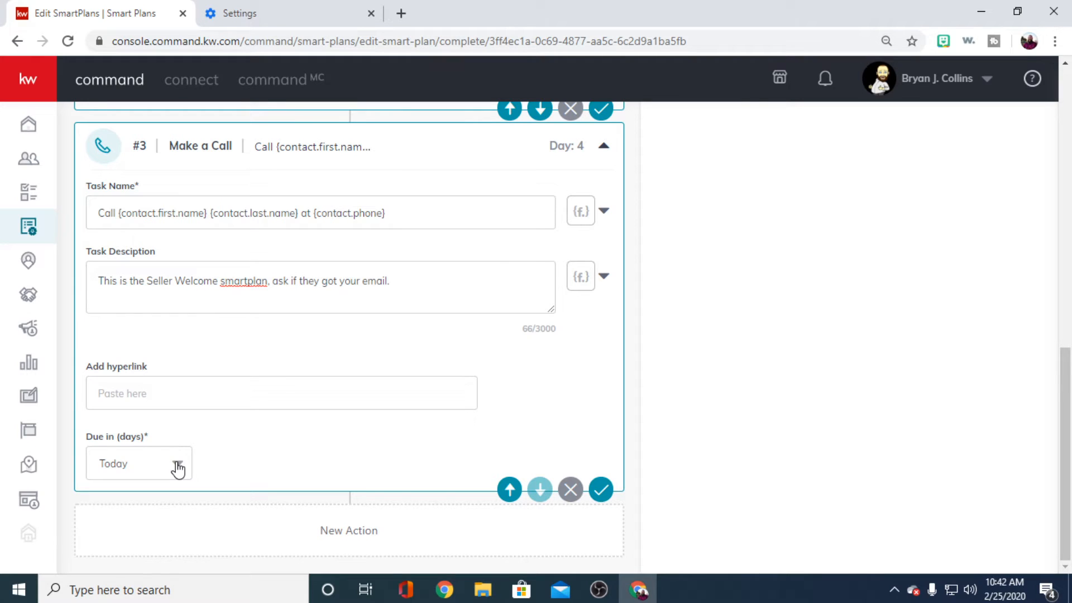
- Make the Make a Call action due in 2 days and try to save the step
left_click(160, 468)
left_click(130, 442)
left_click(175, 469)
scroll(145, 497, "down", 5)
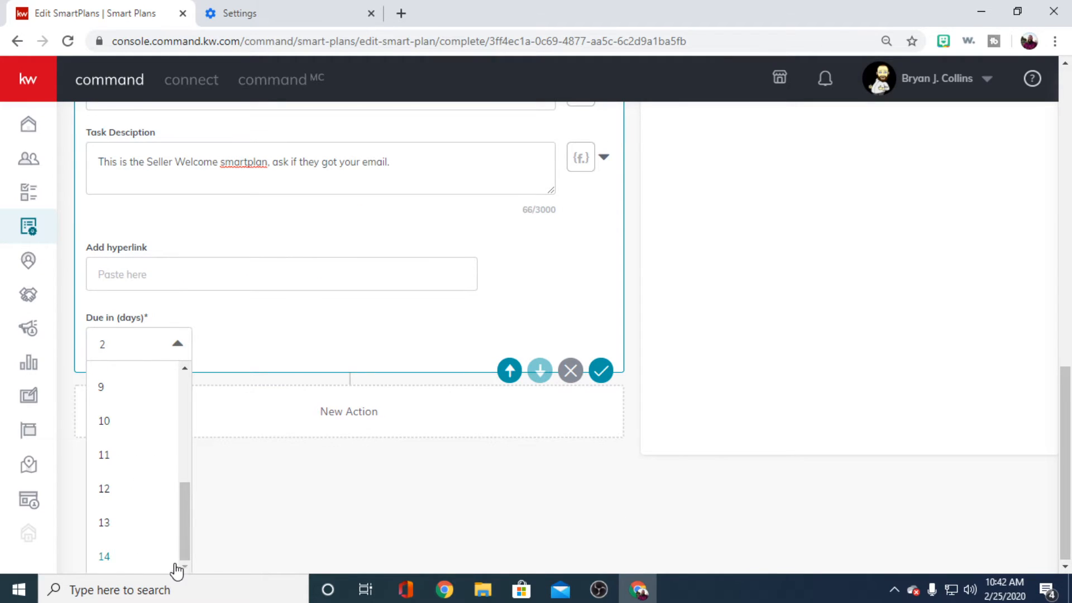
left_click(264, 340)
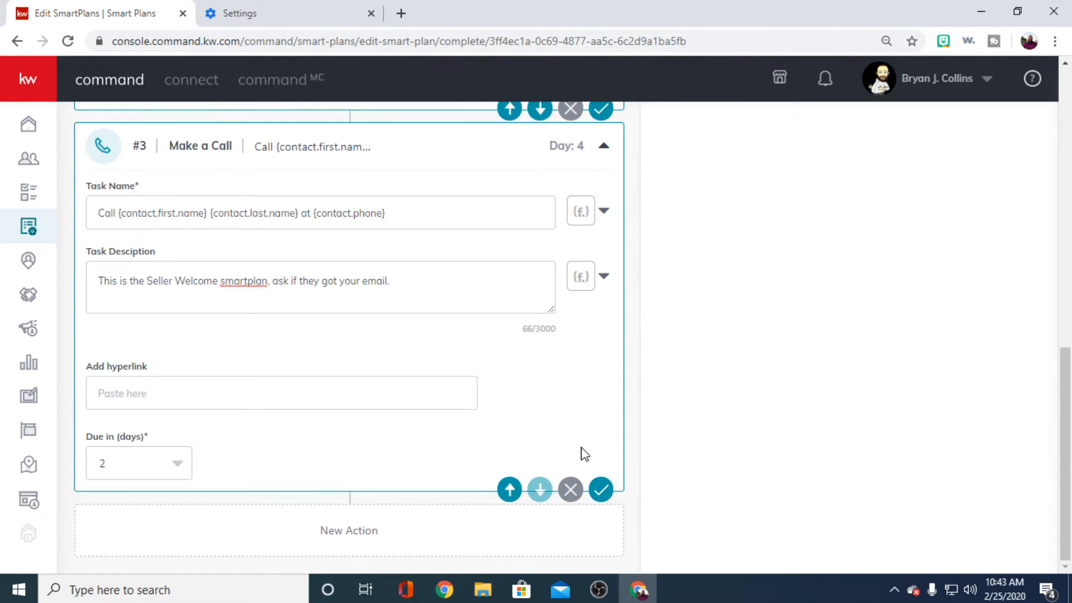
scroll(581, 449, "up", 4)
scroll(591, 447, "down", 4)
left_click(601, 489)
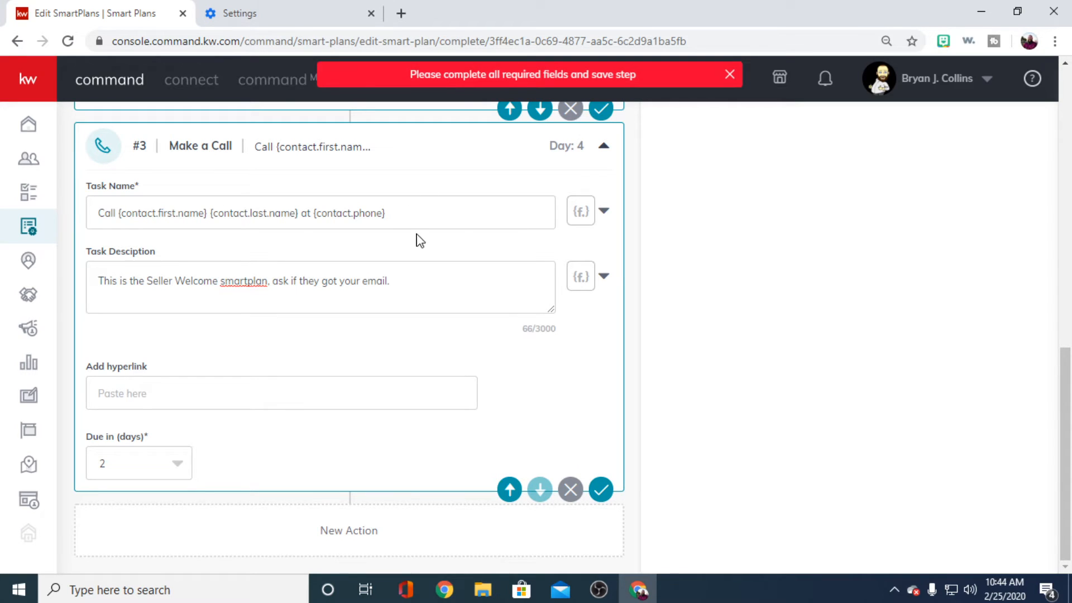
- Fill in the Send Email action's required subject as "Seller Email"
scroll(589, 393, "up", 2)
scroll(591, 398, "down", 2)
scroll(592, 340, "up", 4)
scroll(391, 263, "up", 8)
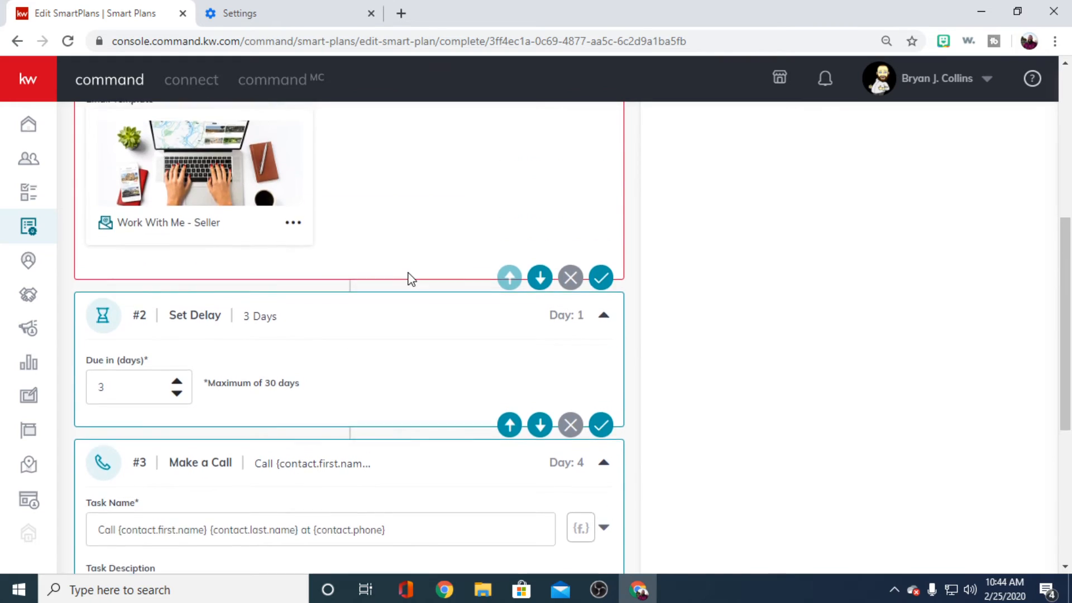
scroll(458, 324, "down", 1)
left_click(396, 272)
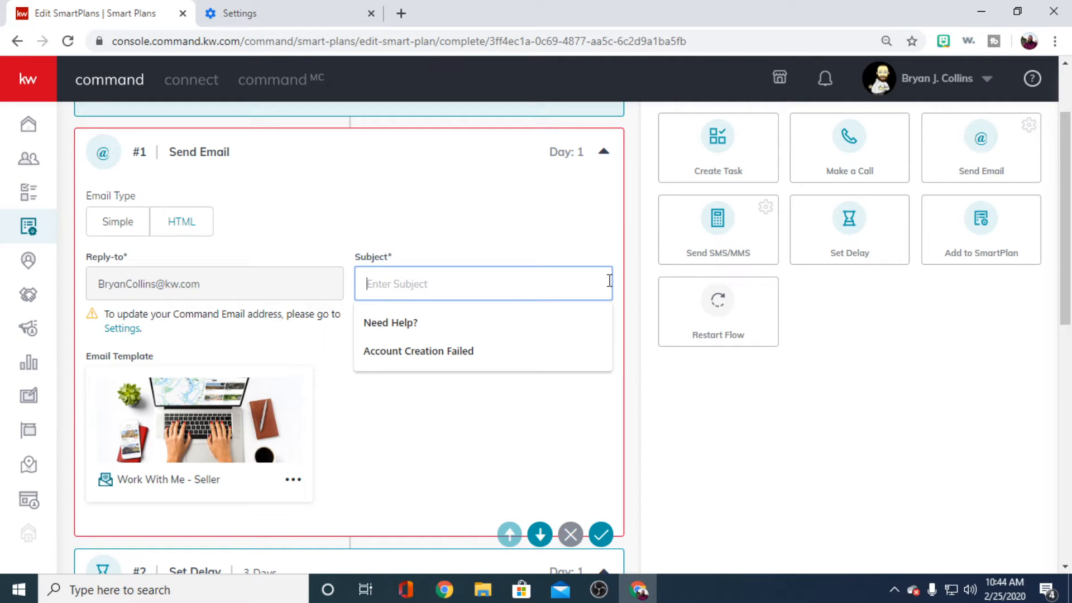
type("Se")
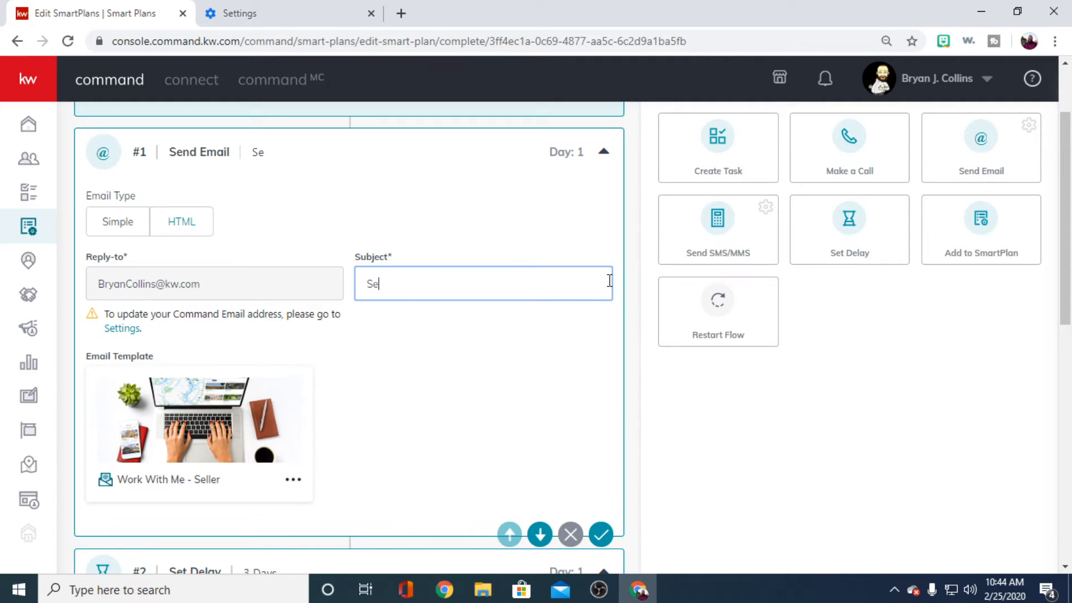
type("ller Email")
left_click(920, 401)
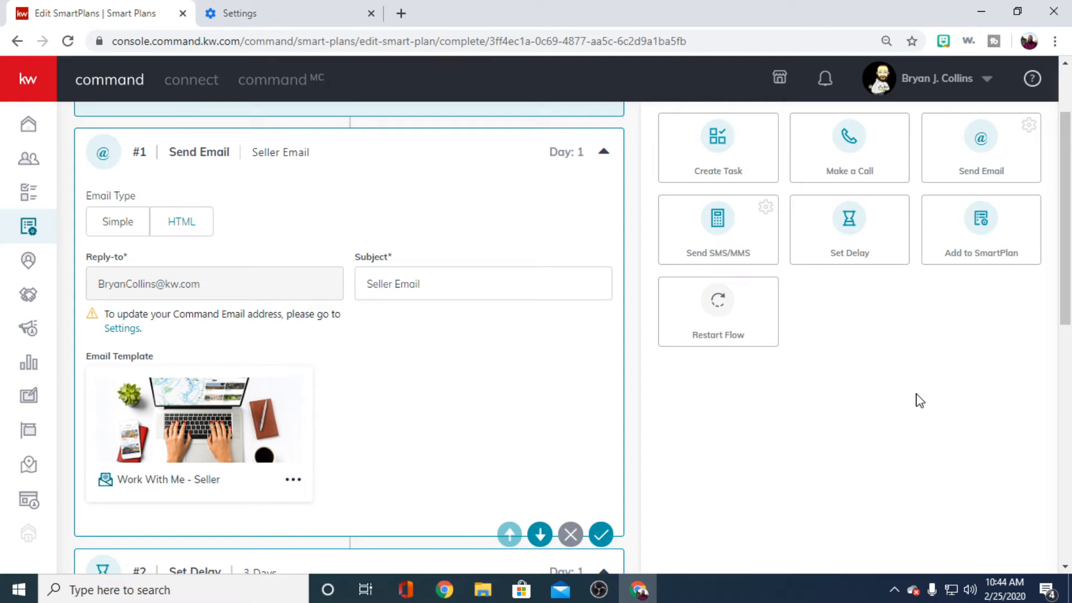
- Add a Send SMS/MMS action after the call and begin its static text with "Hey {contact.first.name}"
scroll(816, 332, "up", 2)
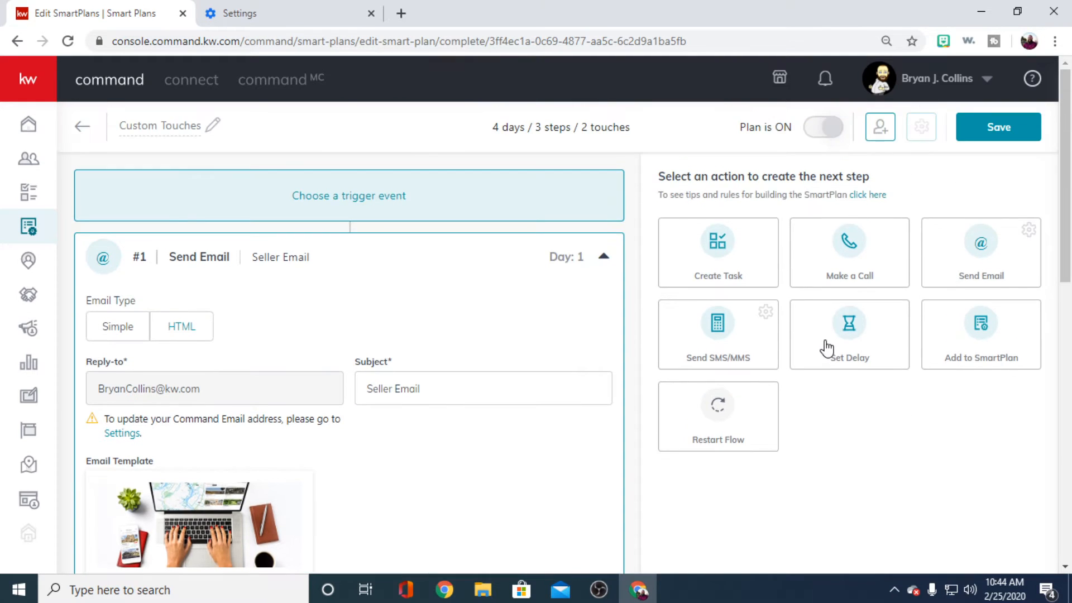
scroll(820, 351, "down", 3)
scroll(814, 352, "up", 3)
scroll(809, 354, "down", 6)
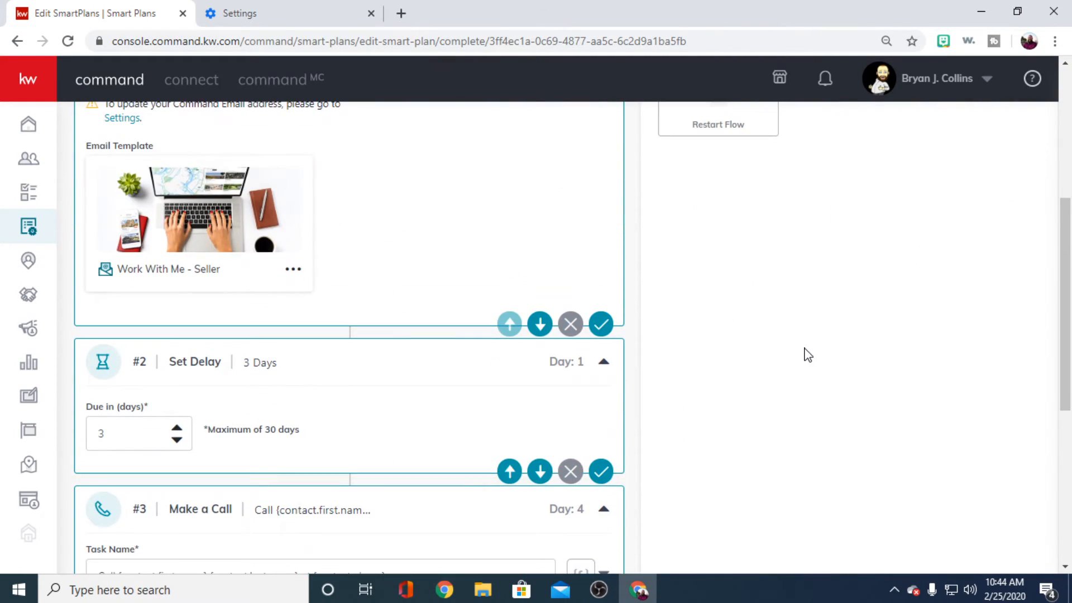
scroll(828, 354, "up", 6)
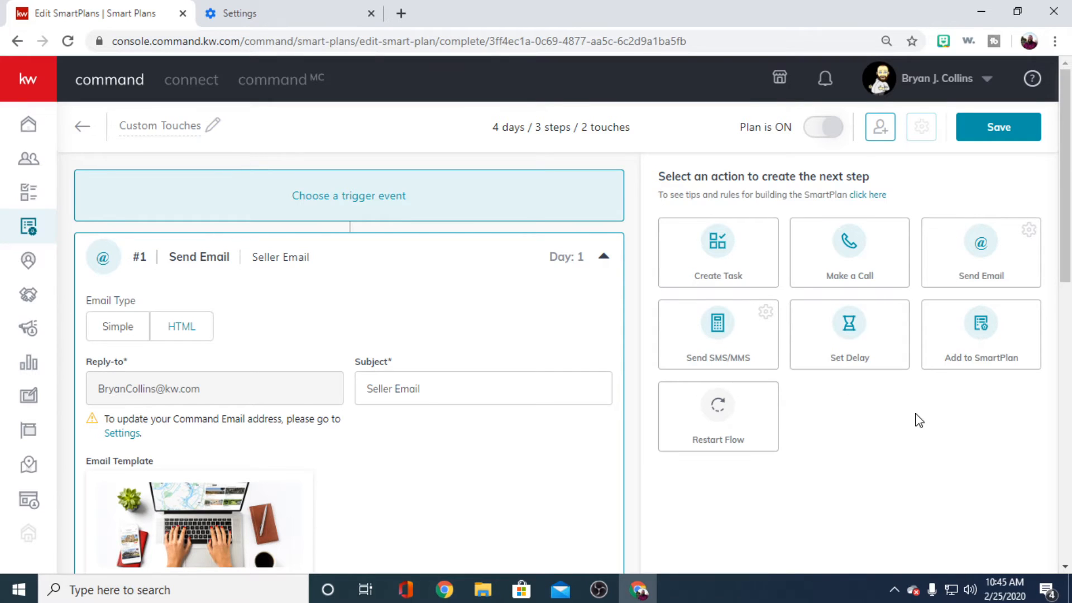
scroll(732, 239, "down", 2)
left_click(733, 239)
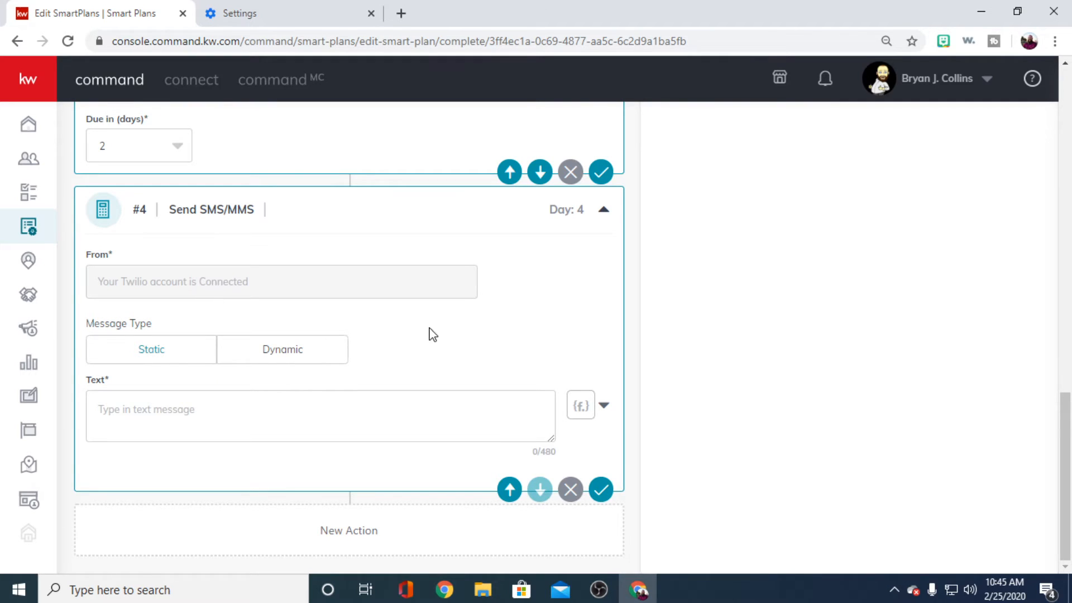
left_click(146, 418)
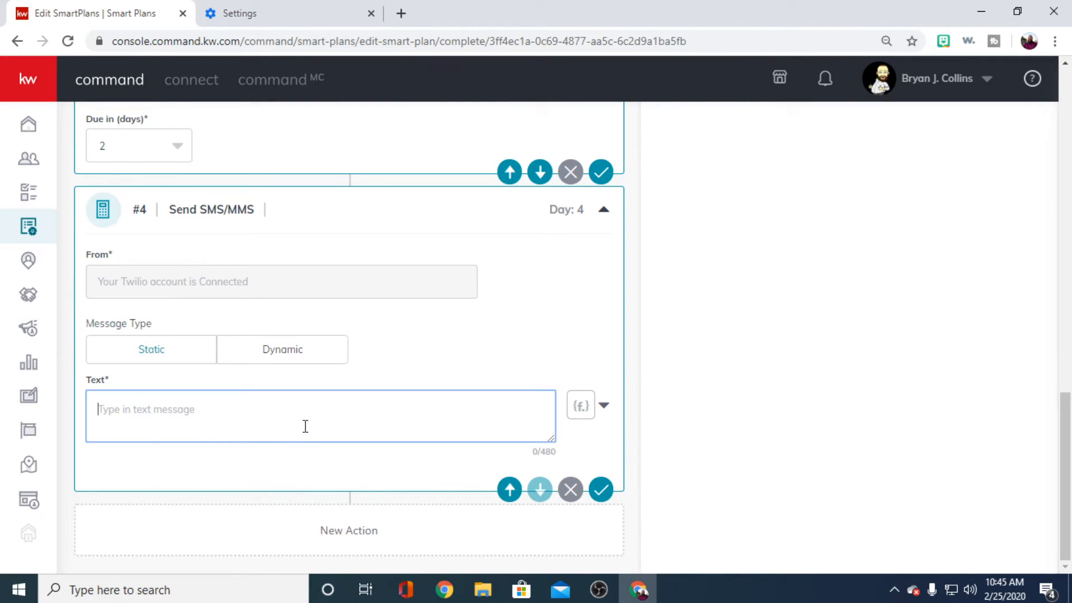
type("Hey")
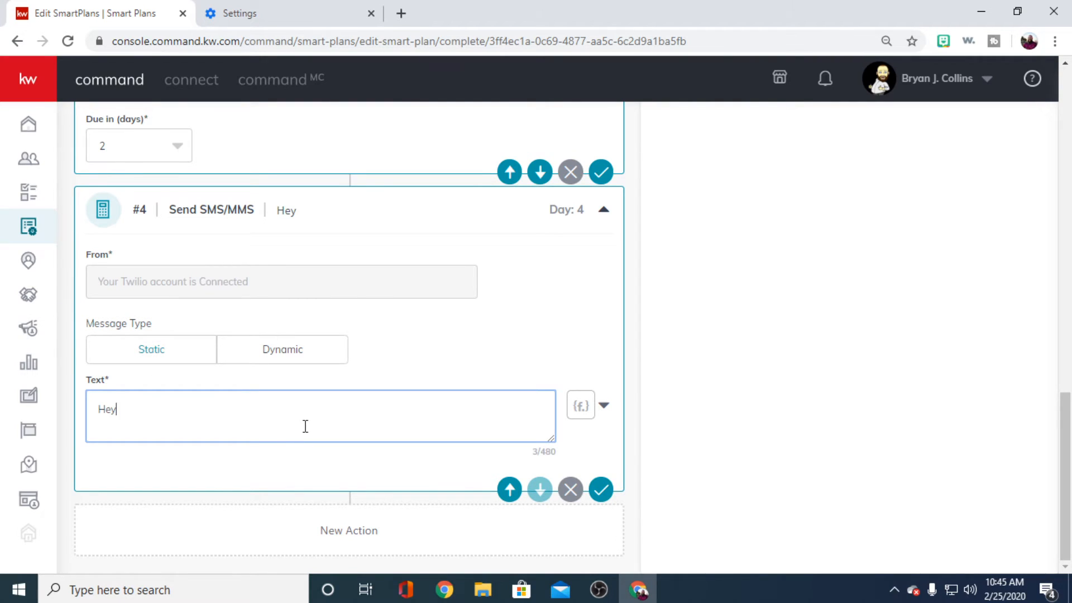
left_click(580, 406)
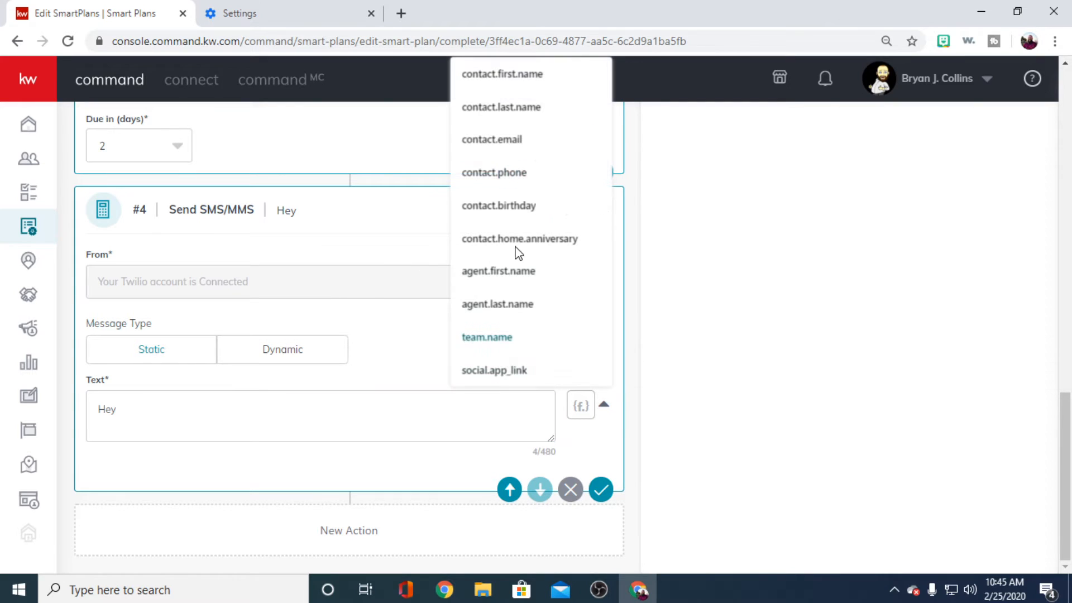
left_click(509, 71)
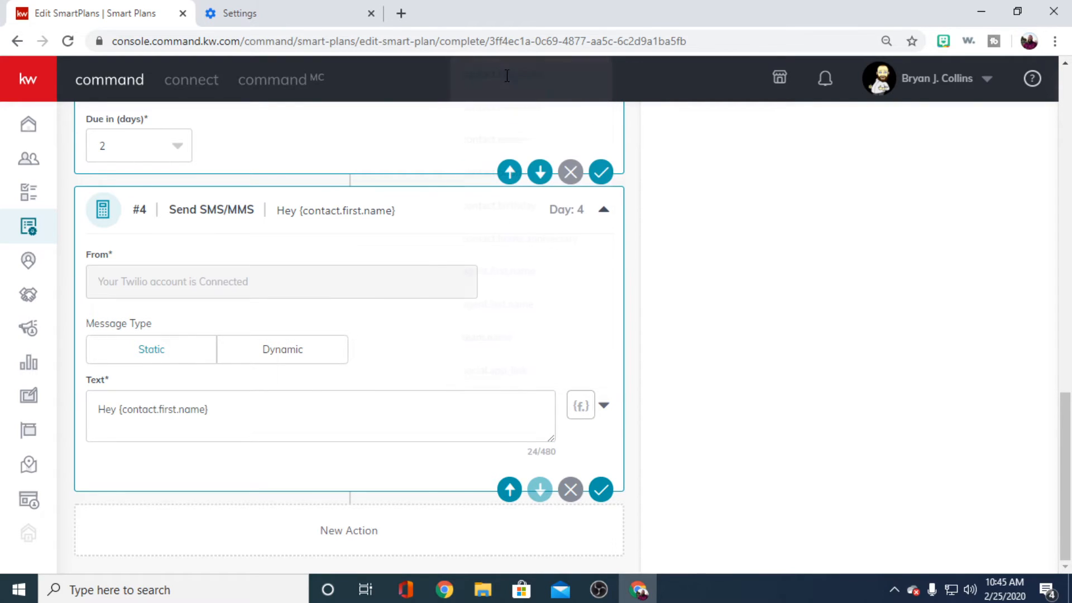
- Continue the SMS text after the first-name merge field with ", Have you looked over the info I sent you?"
left_click(291, 417)
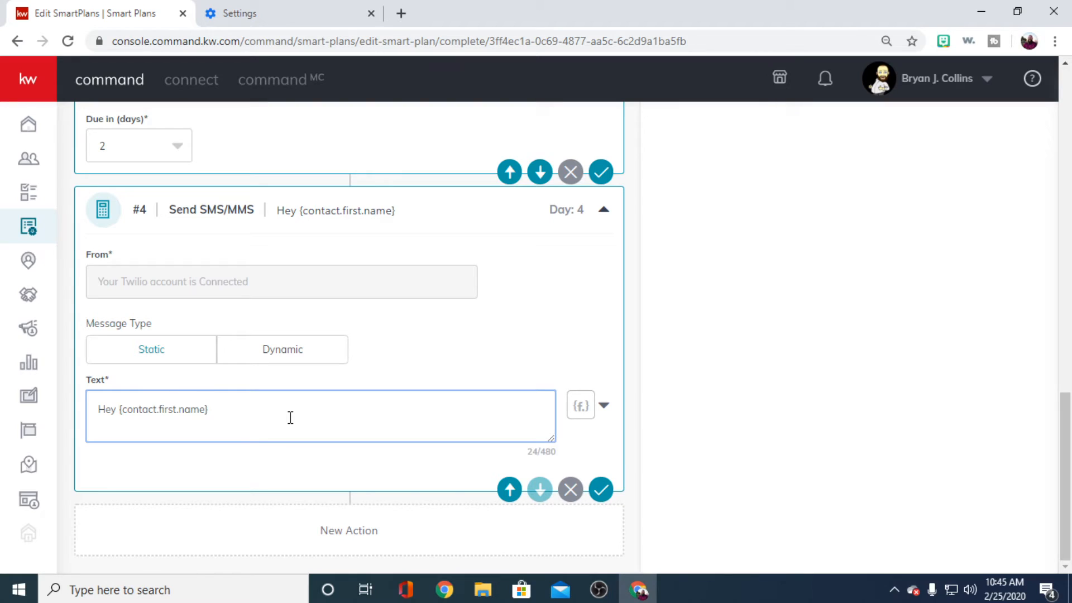
type(", ")
type("Have")
type("nt'")
key("BackSpace")
key("BackSpace")
type("you looked over the ifo")
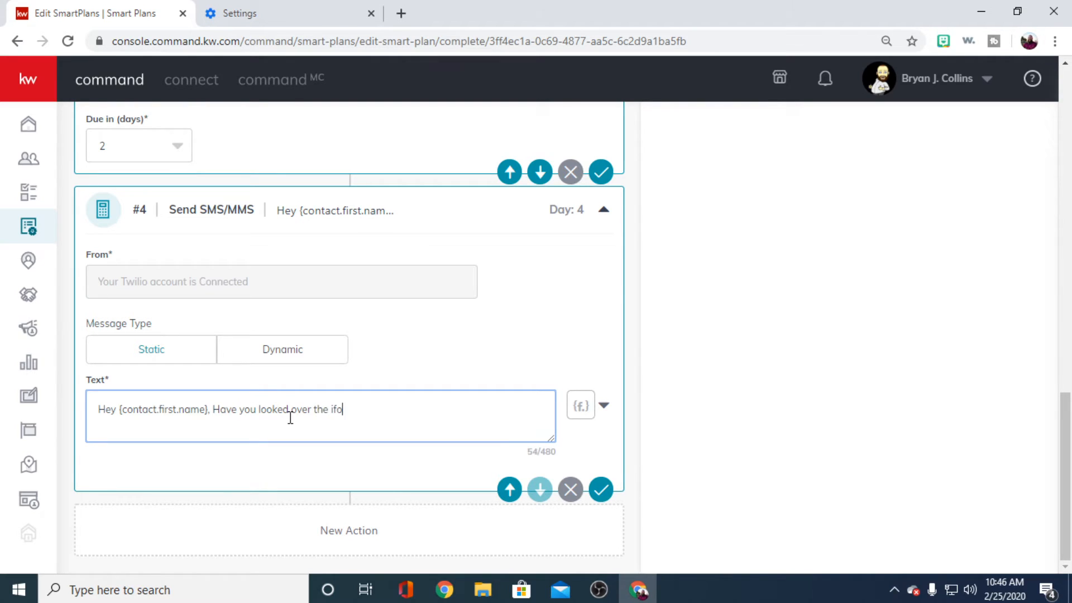
key("BackSpace")
key("BackSpace")
type("nfo I sent you? - BC DRE")
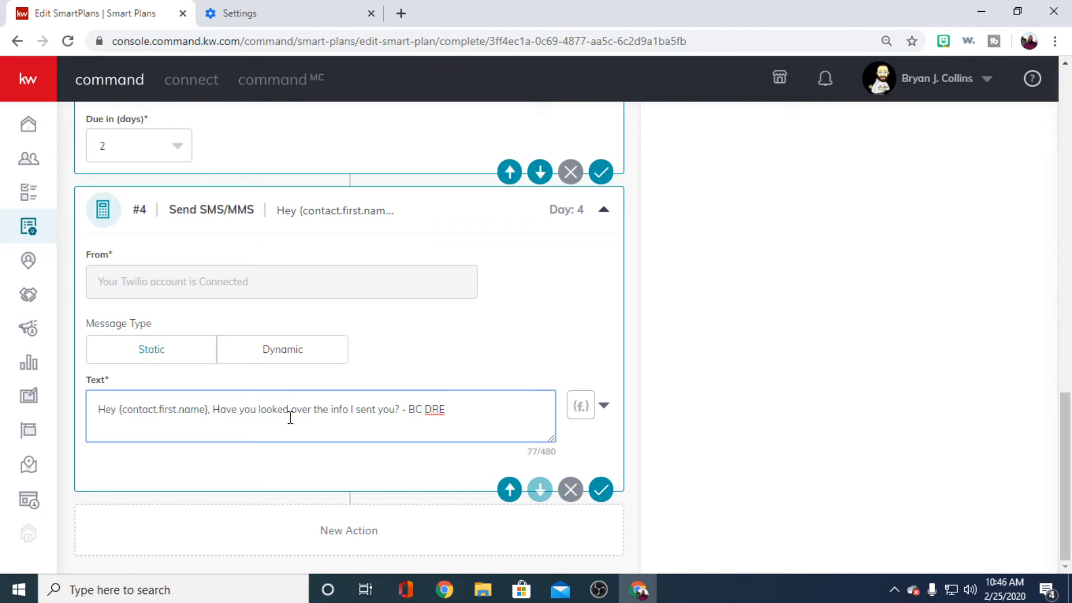
type(" Wegbs")
- End the SMS text with the sign-off "- BC DRE Website"
key("BackSpace")
key("BackSpace")
key("BackSpace")
type("bsite")
- Add a Set Delay action after the SMS step and make it due in 2 days
scroll(552, 346, "up", 15)
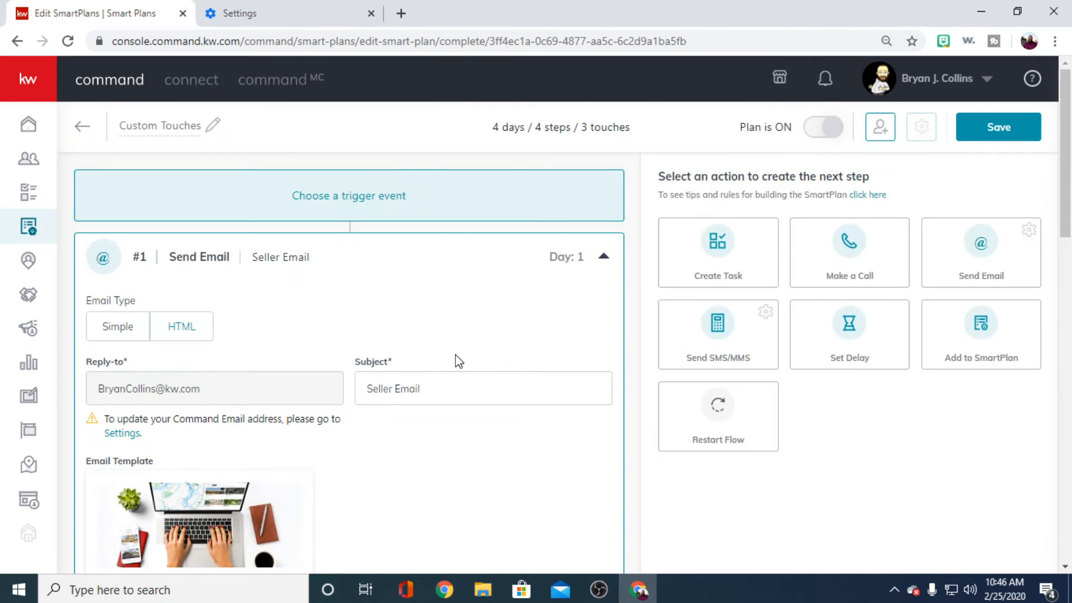
scroll(454, 359, "down", 13)
scroll(449, 341, "up", 4)
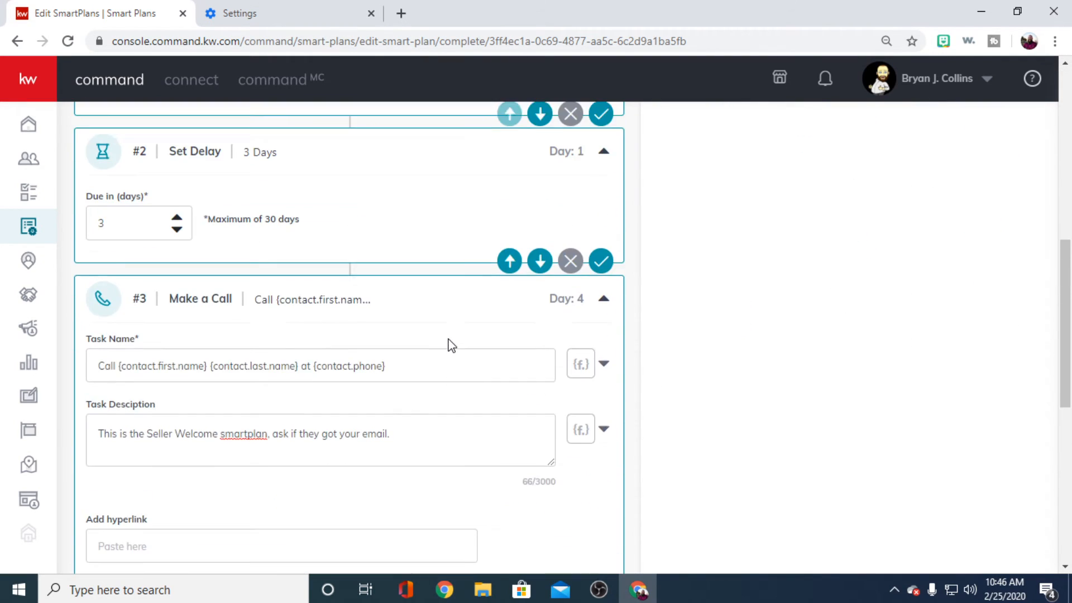
scroll(447, 342, "down", 4)
scroll(447, 350, "down", 4)
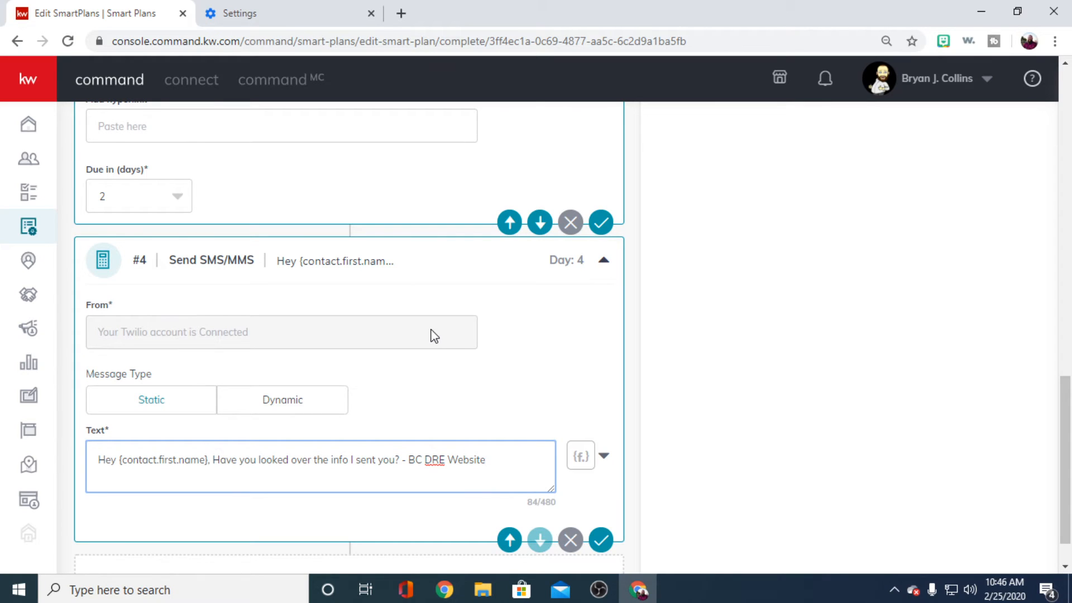
scroll(739, 337, "up", 20)
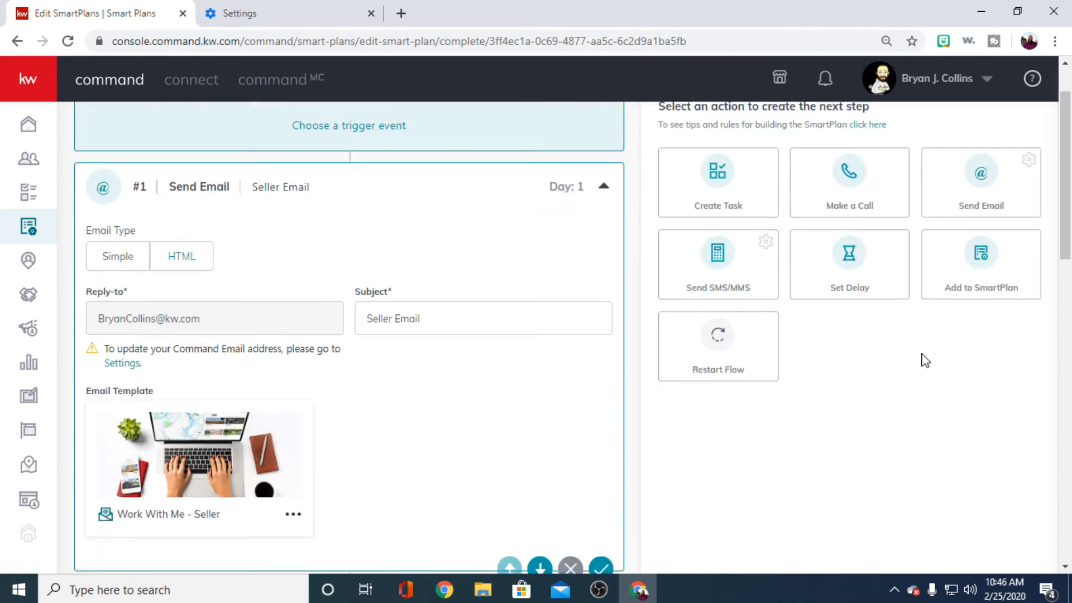
left_click(802, 346)
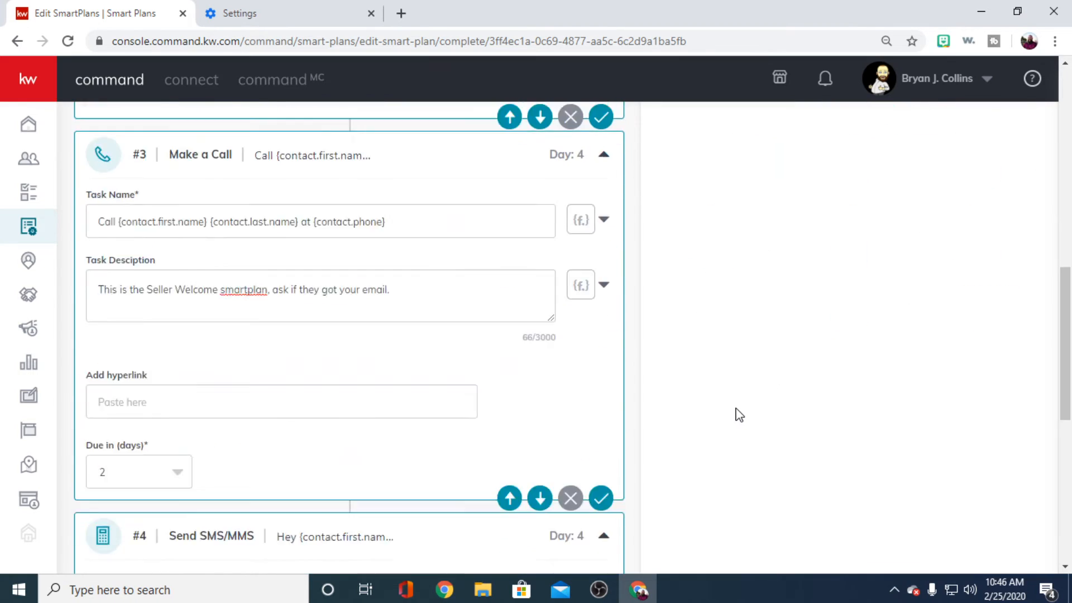
left_click_drag(135, 462, 48, 455)
type("2")
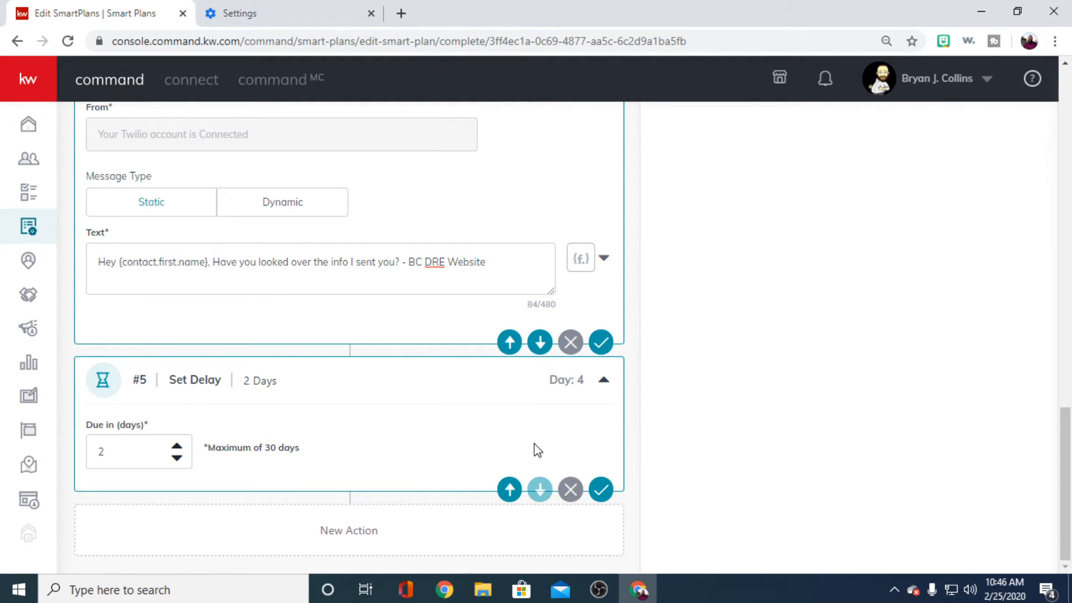
- Move the 2-day delay ahead of the Send SMS/MMS step and check the resulting step order
left_click(510, 490)
scroll(385, 416, "up", 5)
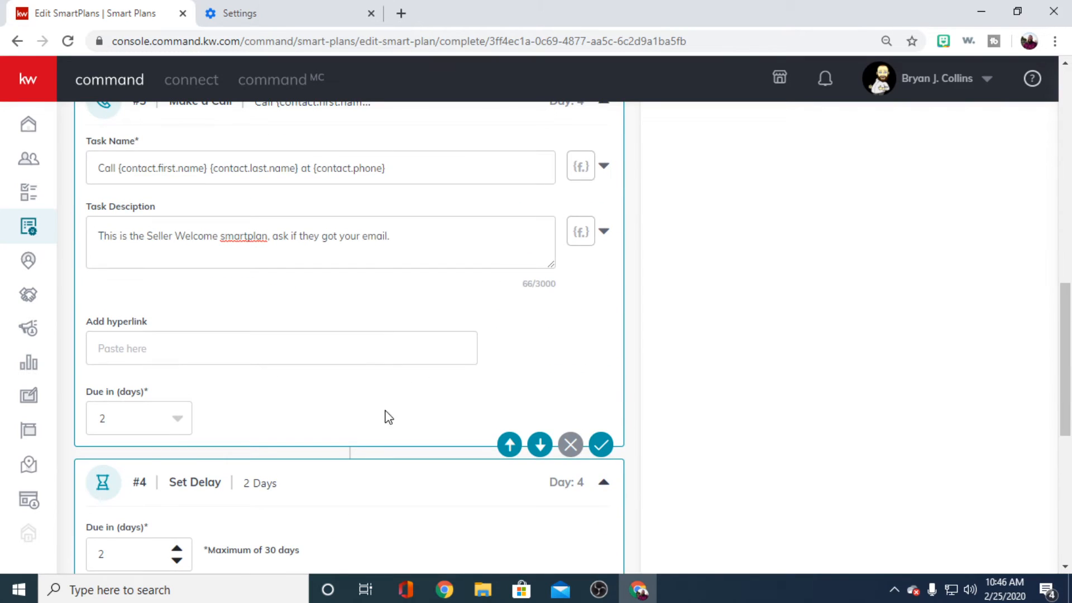
scroll(344, 436, "down", 1)
scroll(333, 258, "down", 3)
scroll(334, 266, "up", 7)
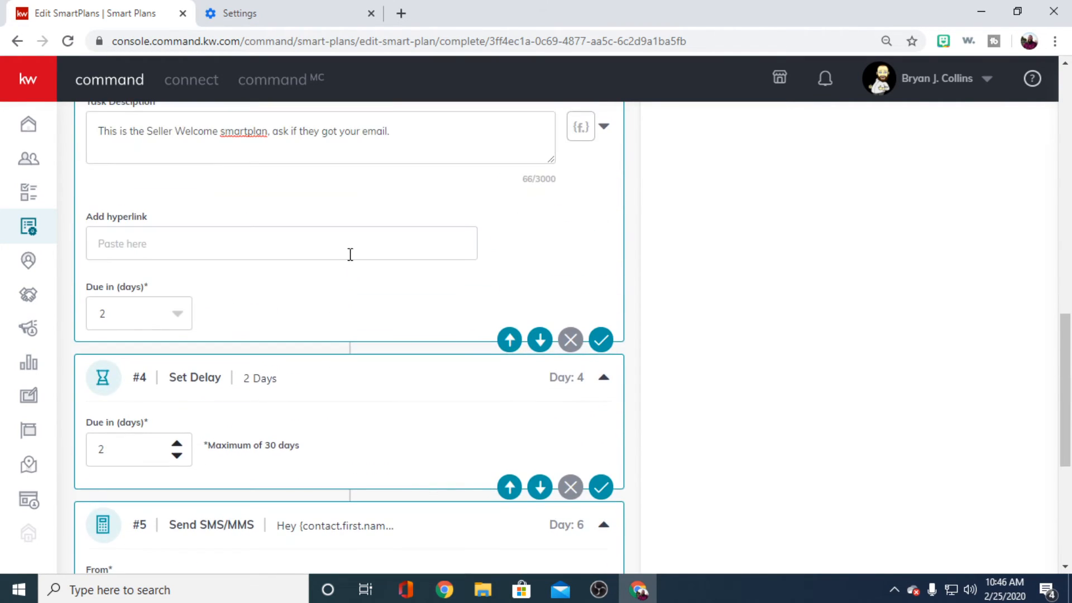
scroll(349, 278, "down", 5)
scroll(351, 300, "down", 3)
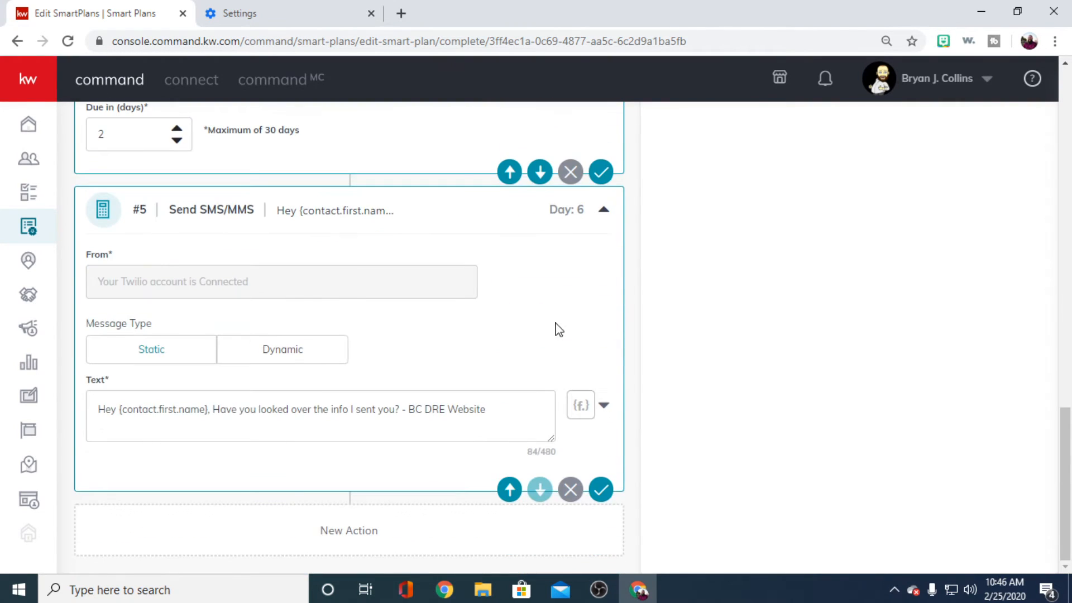
- Switch the Send SMS/MMS step's message type to Dynamic
scroll(834, 427, "up", 15)
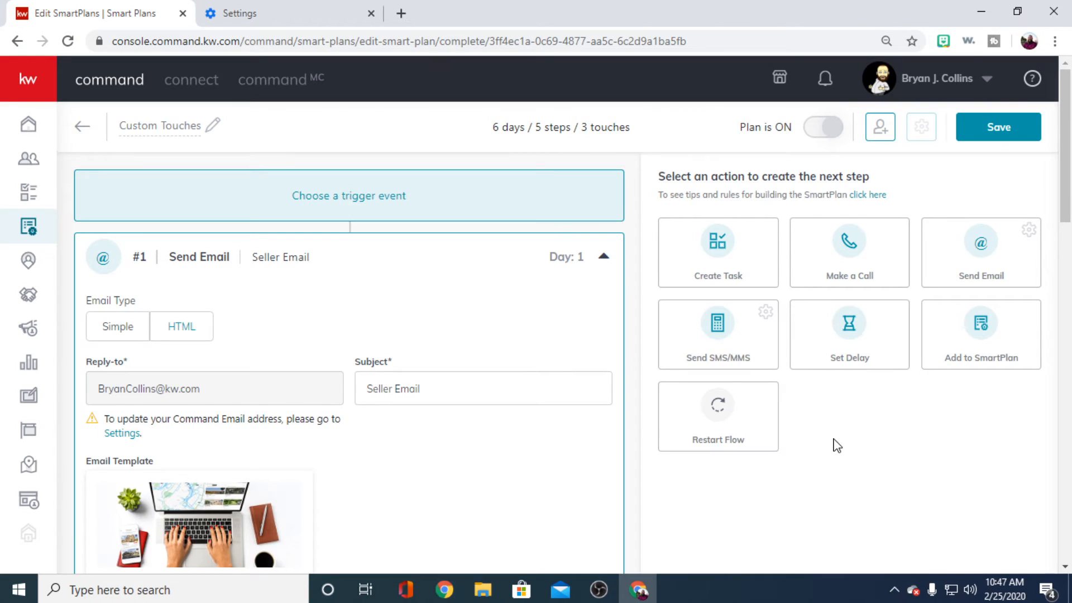
scroll(836, 445, "down", 15)
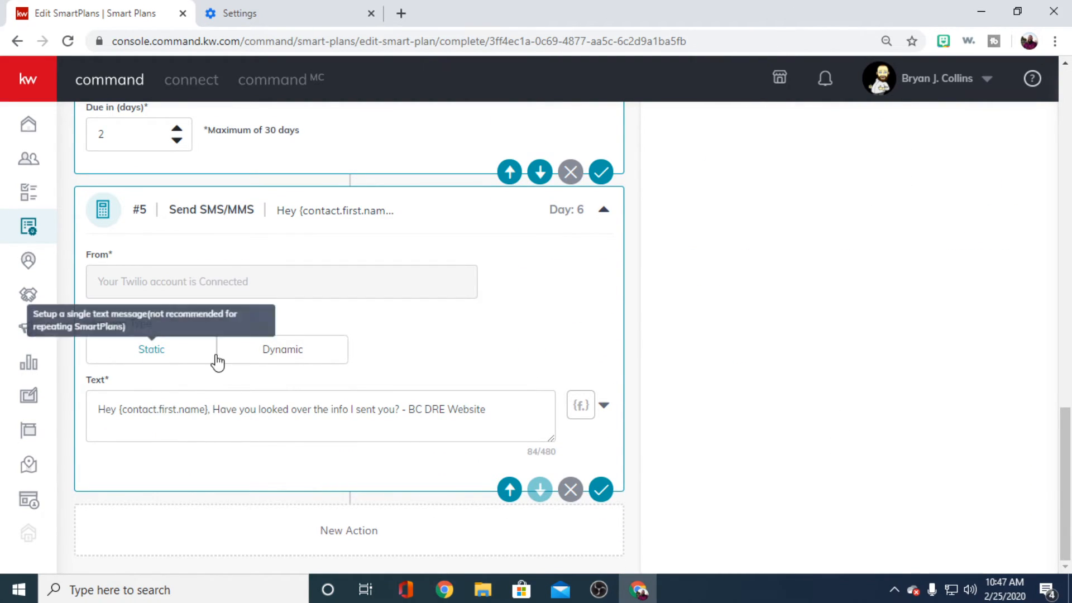
left_click(283, 350)
scroll(386, 382, "down", 3)
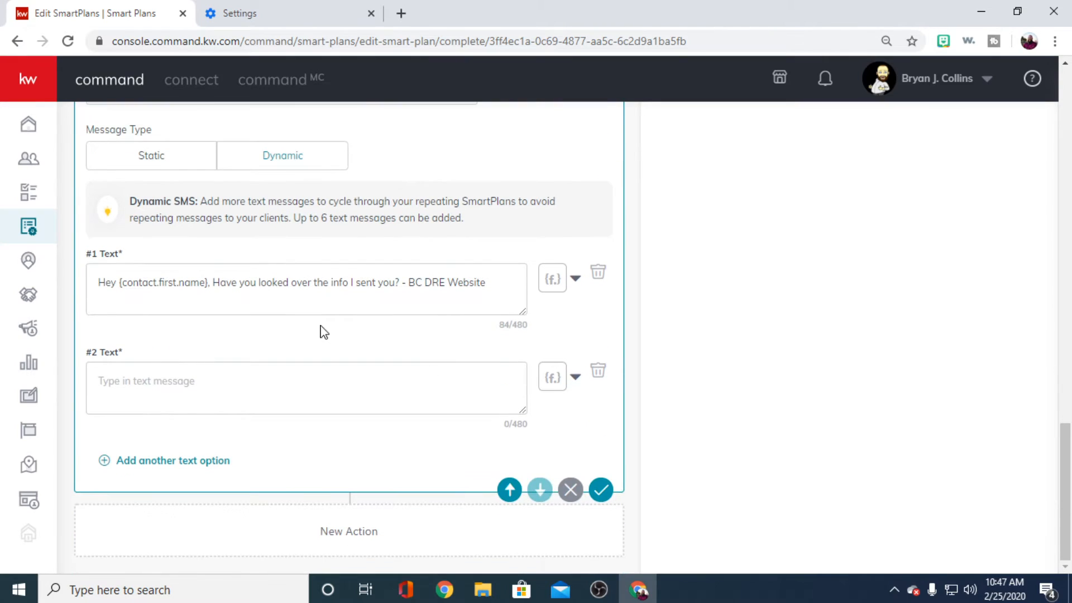
left_click(330, 296)
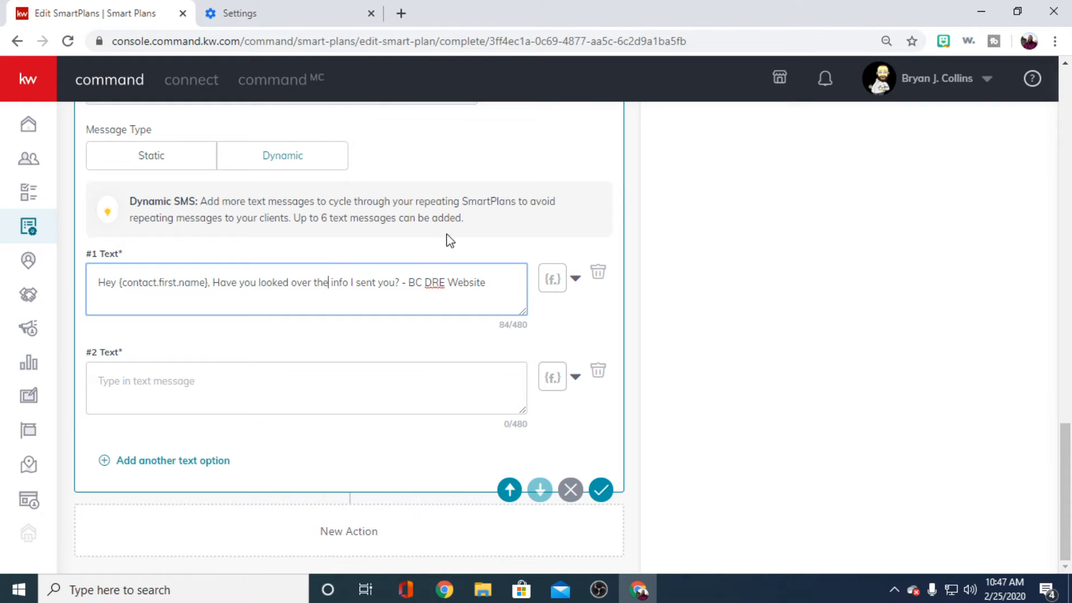
- Begin the second dynamic text with "Hi {contact.last.name}", inserting the last name as a merge field
left_click(321, 384)
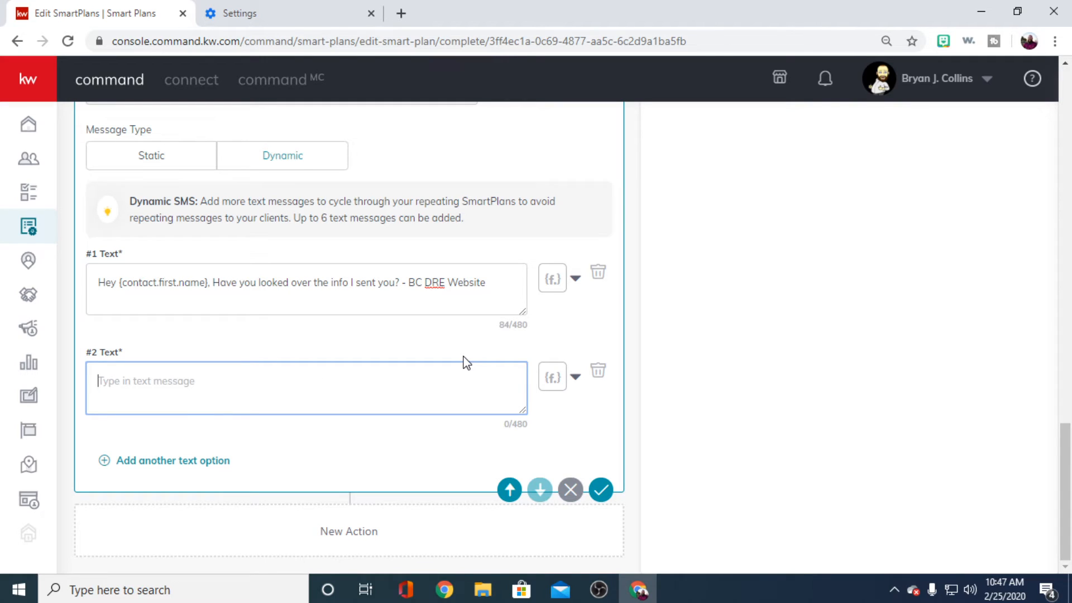
type("Hi")
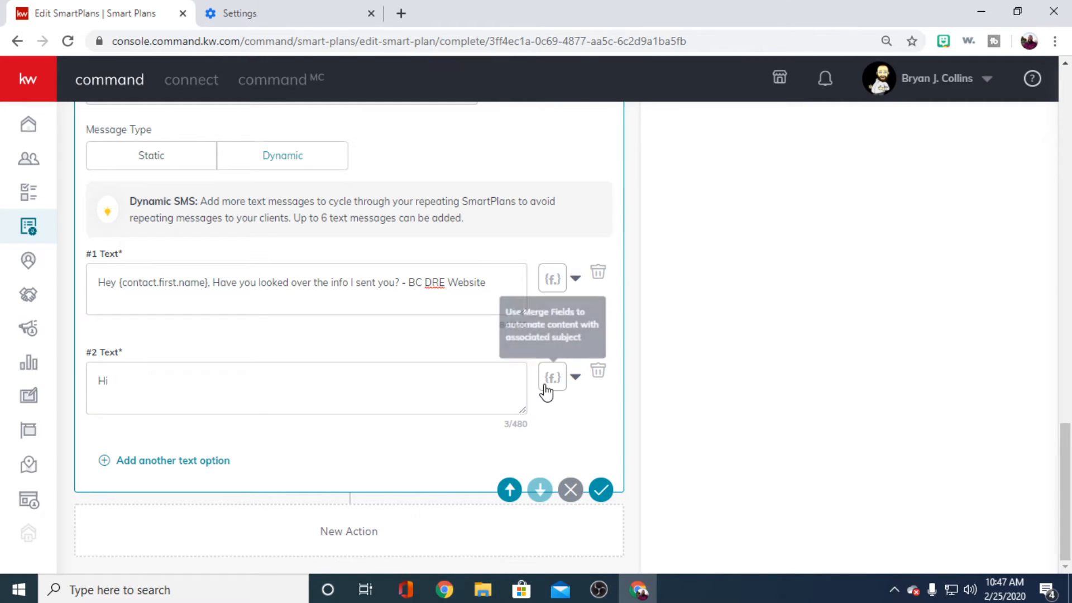
left_click(549, 381)
left_click(490, 78)
left_click(268, 371)
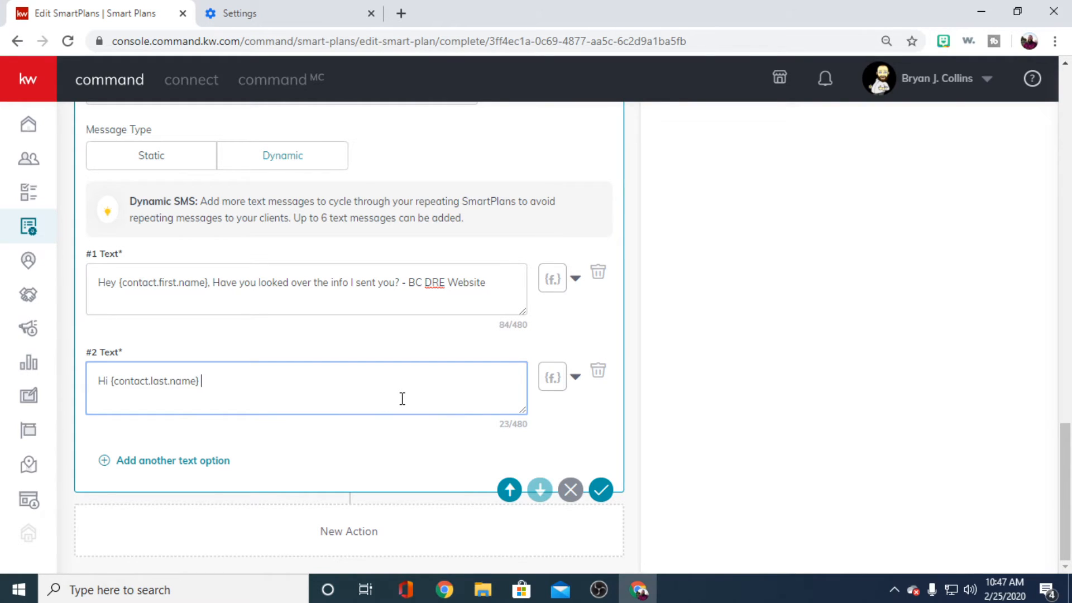
- Continue the second dynamic text with "Havent heard from you in a minute, Still want to sell in 2020?"
type("HAb")
key("BackSpace")
key("BackSpace")
type("avent heard from you in a m")
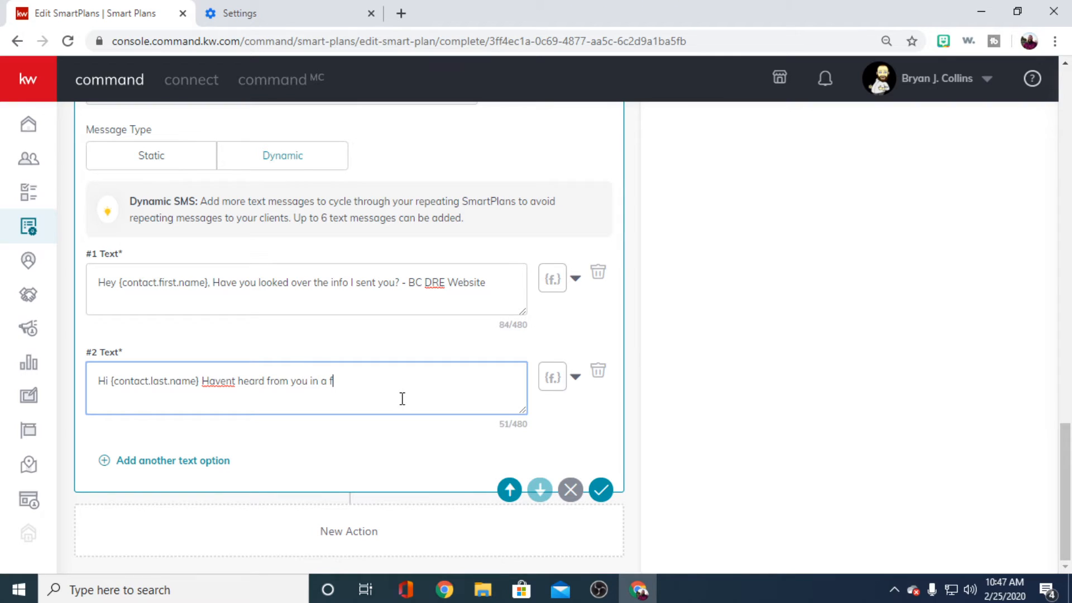
type("in")
type("eard from you in a minute")
type(", Still want t")
type("o sell")
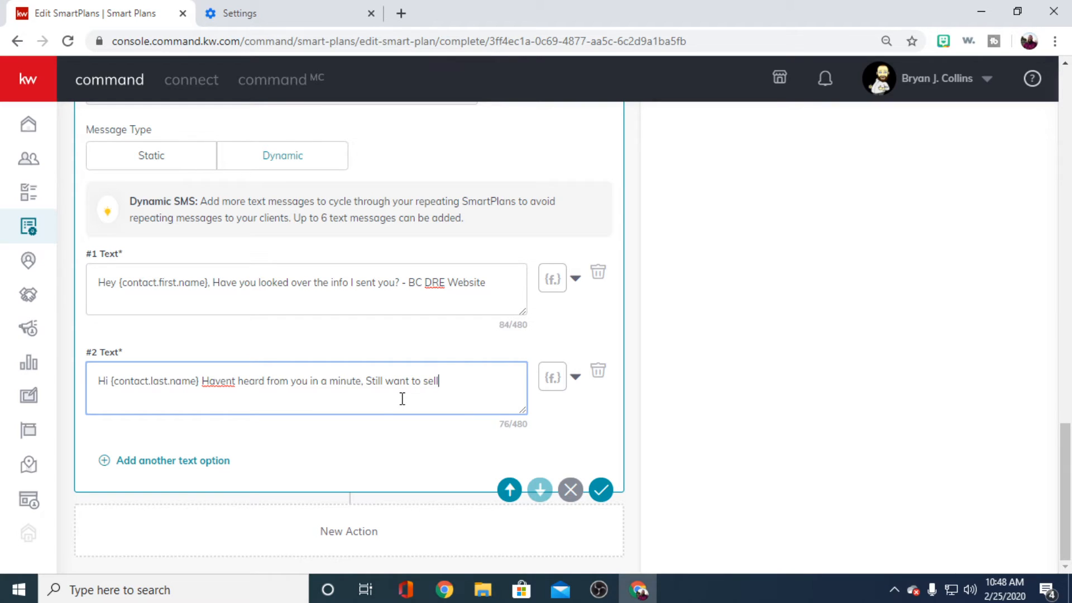
type(" in 2020?")
- Put the sign-off "- BC DRE WEB" on a new line of the second dynamic text
key("Return")
type("-  BC DRE")
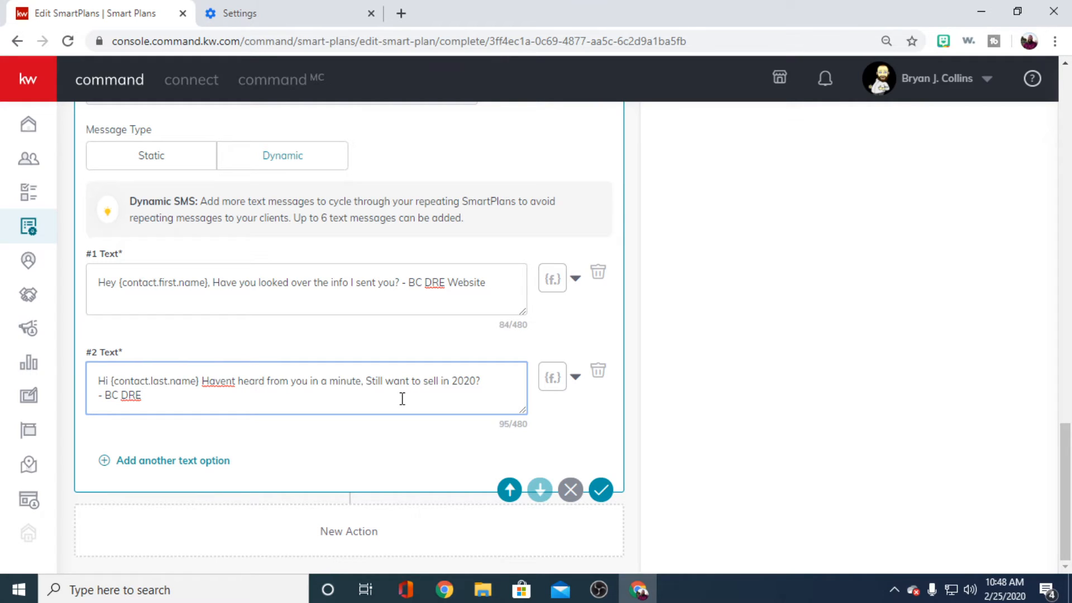
type(" WEB")
left_click(261, 440)
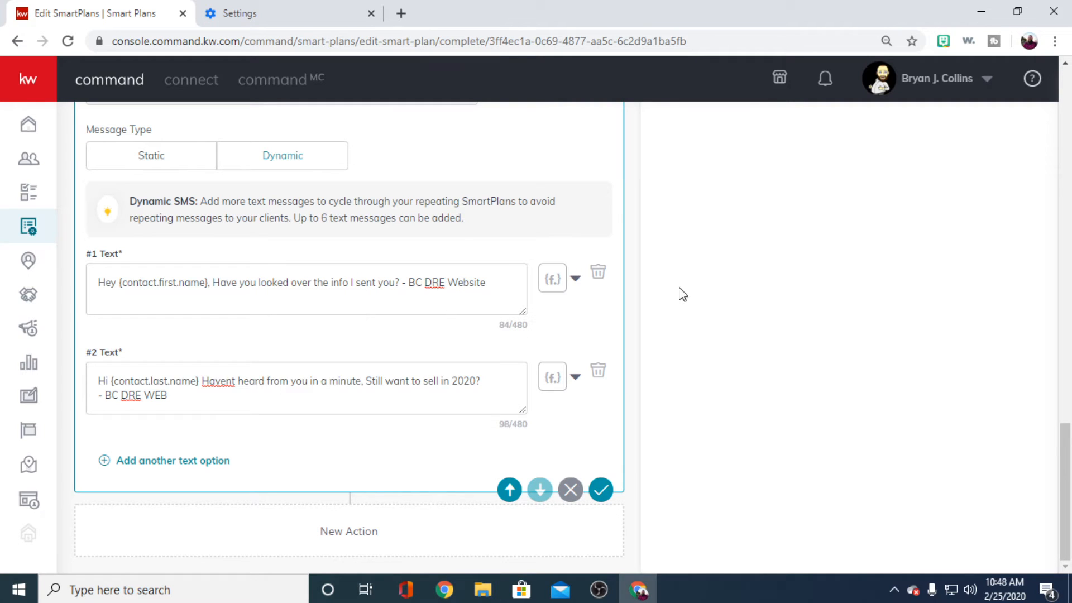
- Leave the SmartPlan editor for the account settings and view the Twilio connection among the connected apps
scroll(521, 378, "up", 20)
scroll(463, 421, "up", 6)
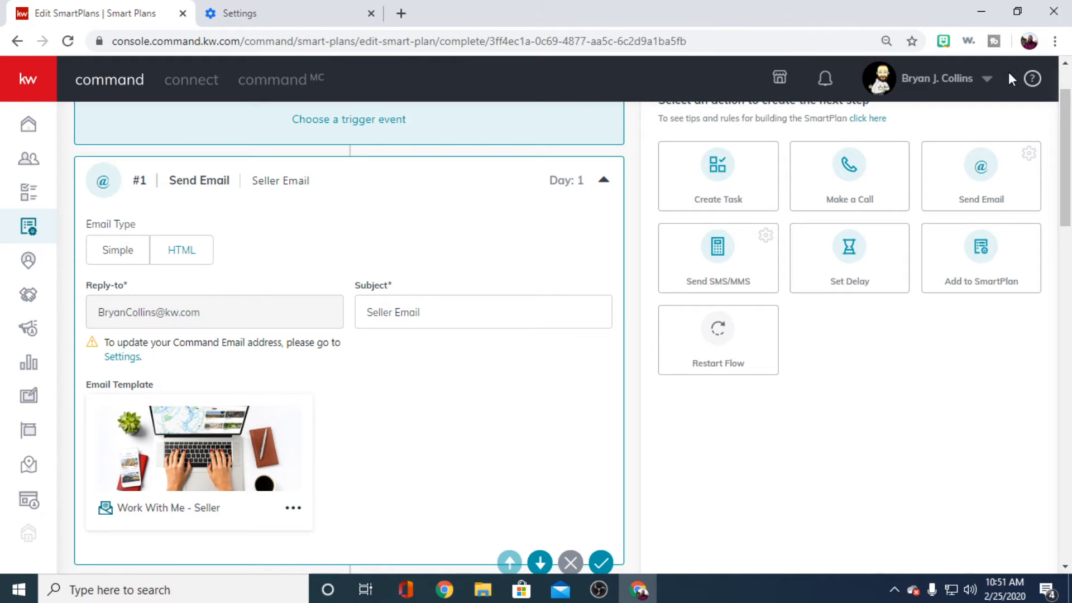
left_click(982, 81)
left_click(910, 189)
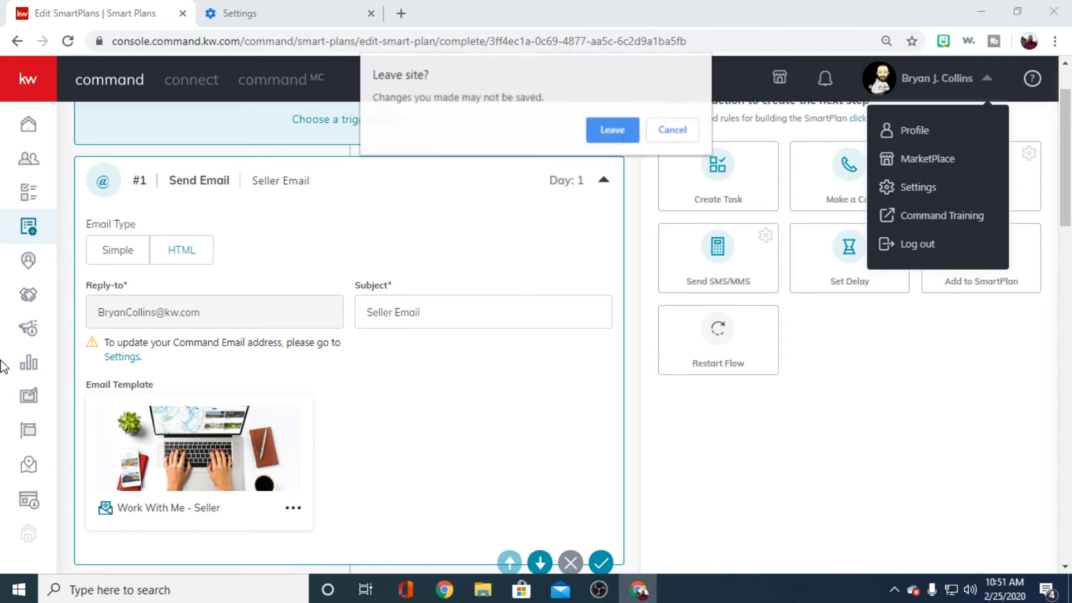
left_click(613, 136)
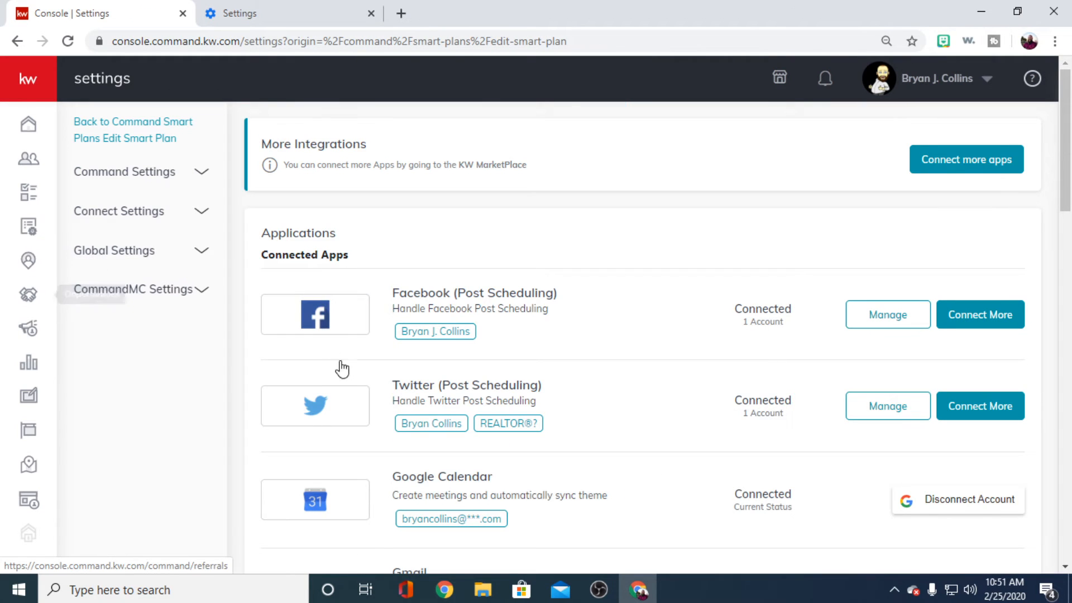
scroll(346, 339, "down", 5)
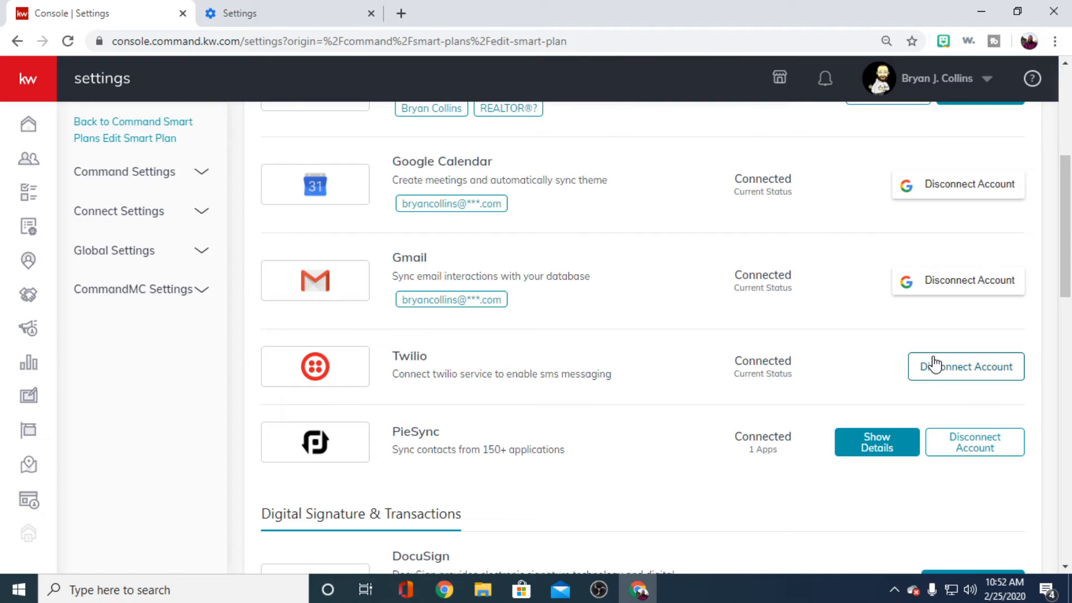
- Show the contacts in the Training Contacts SmartView and open the test contact's record
left_click(28, 159)
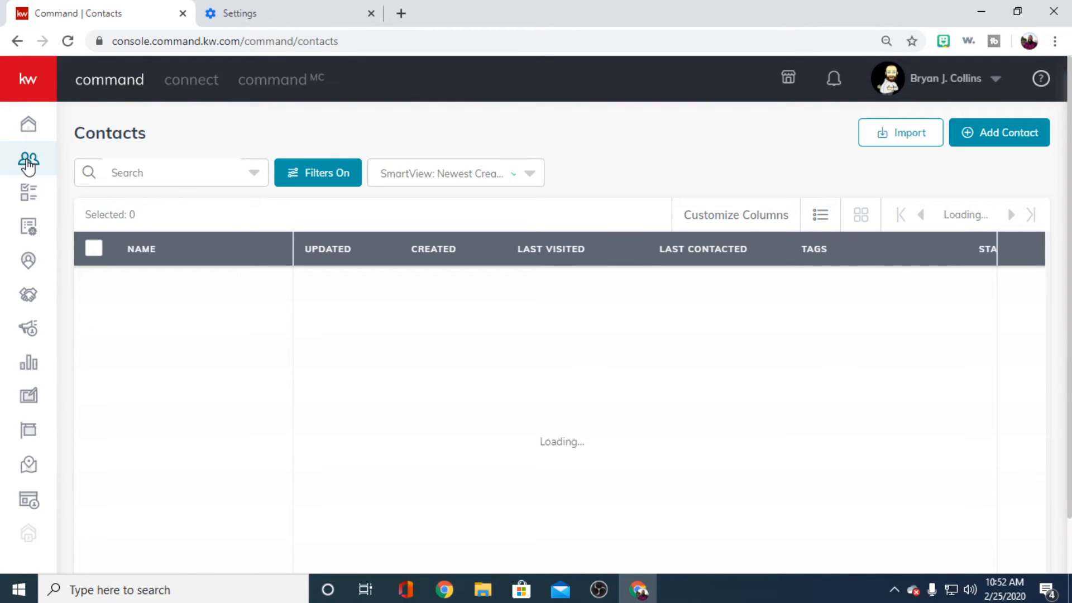
left_click(482, 180)
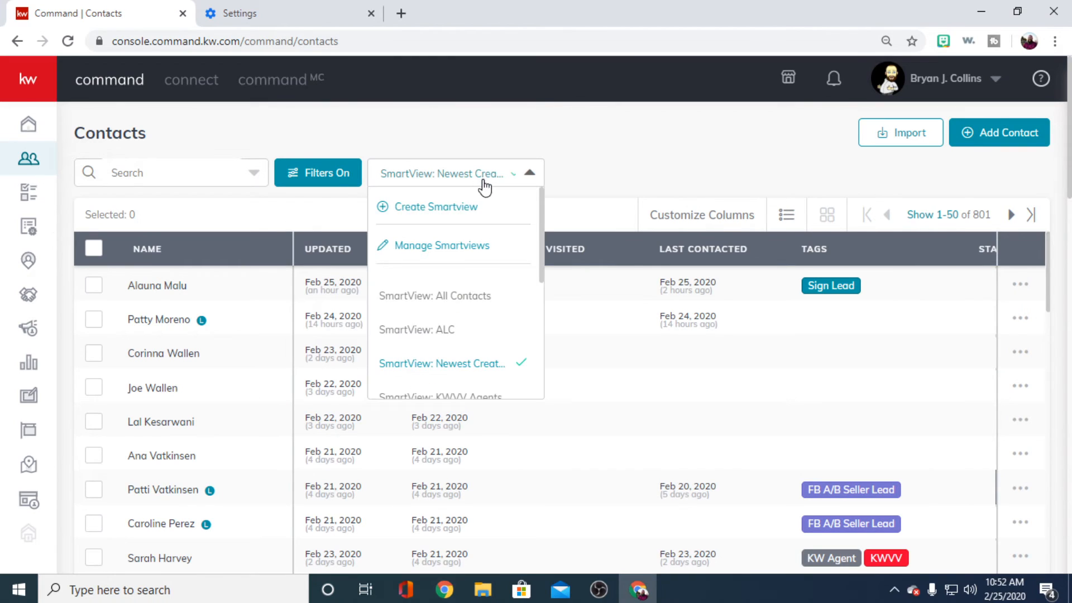
scroll(431, 335, "down", 3)
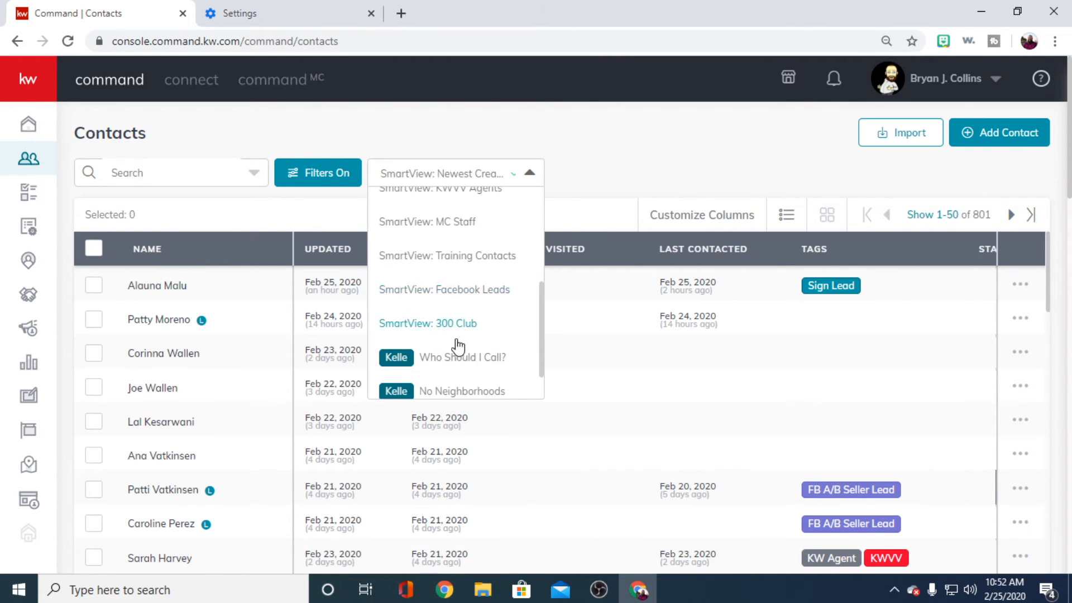
left_click(462, 245)
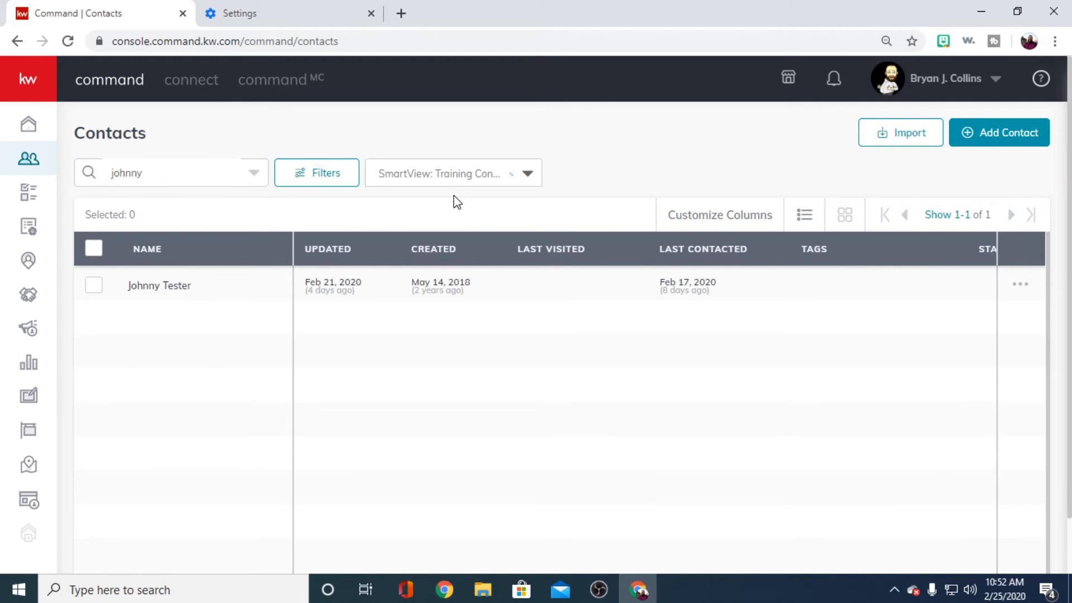
left_click(158, 287)
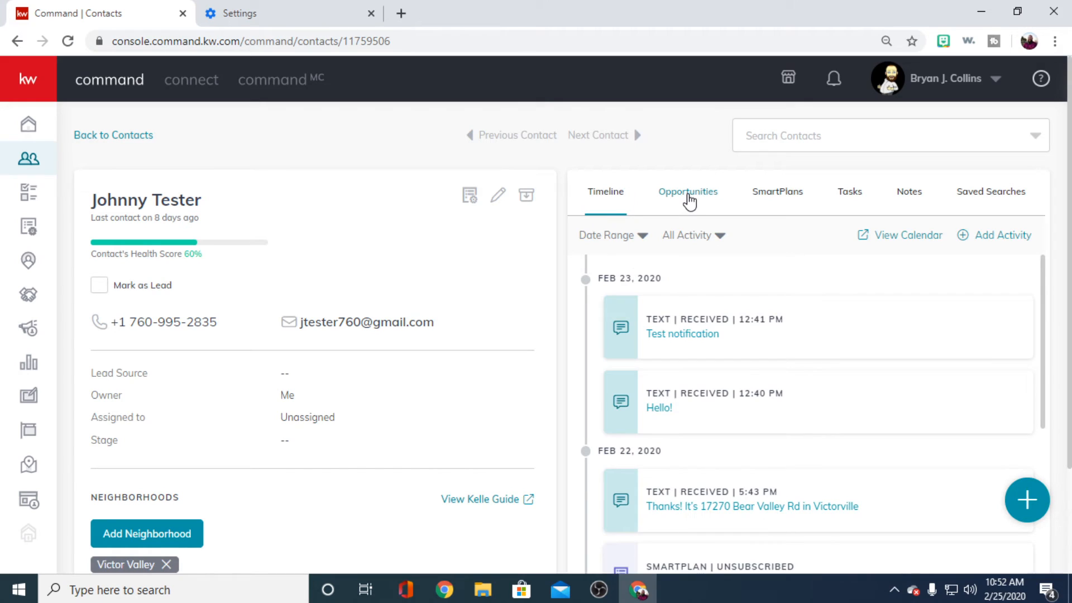
- Examine the test contact's opportunities, SmartPlans, tasks, saved searches and neighborhood information
left_click(689, 194)
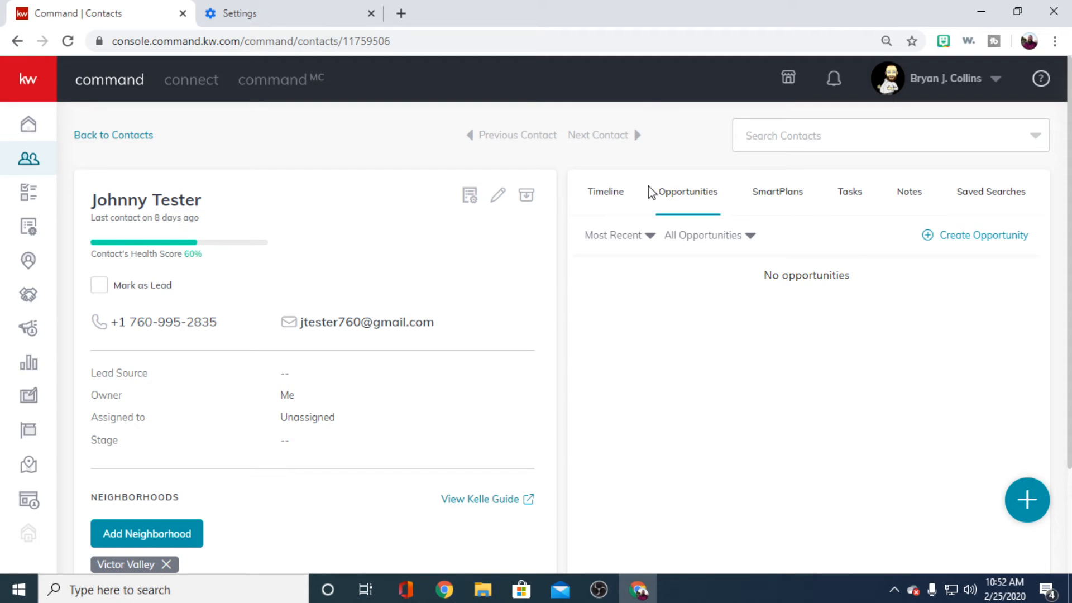
left_click(778, 199)
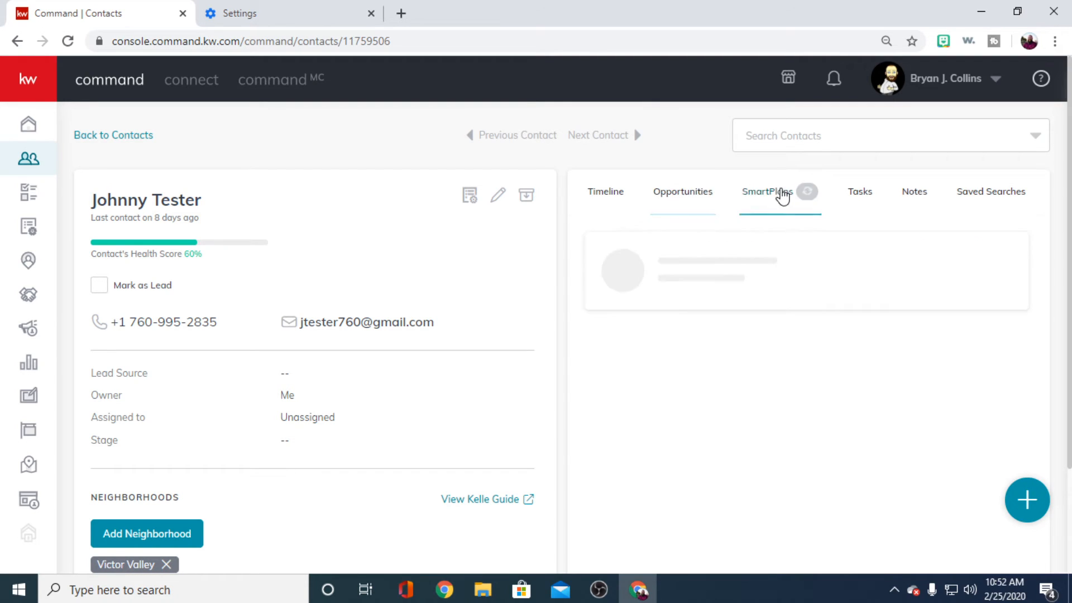
left_click(854, 196)
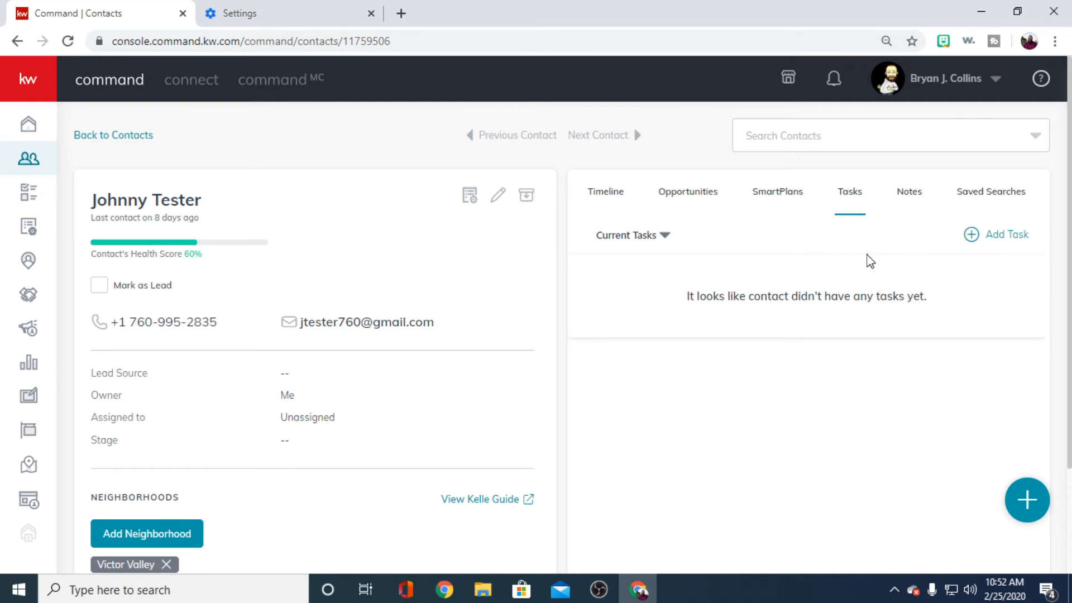
left_click(978, 198)
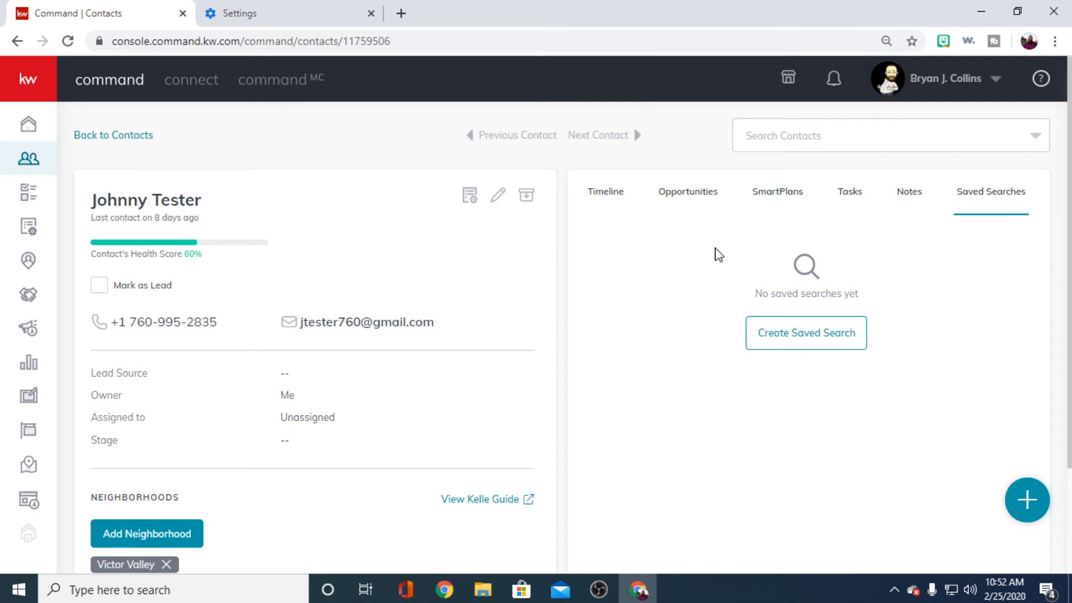
scroll(380, 278, "down", 2)
scroll(379, 277, "down", 4)
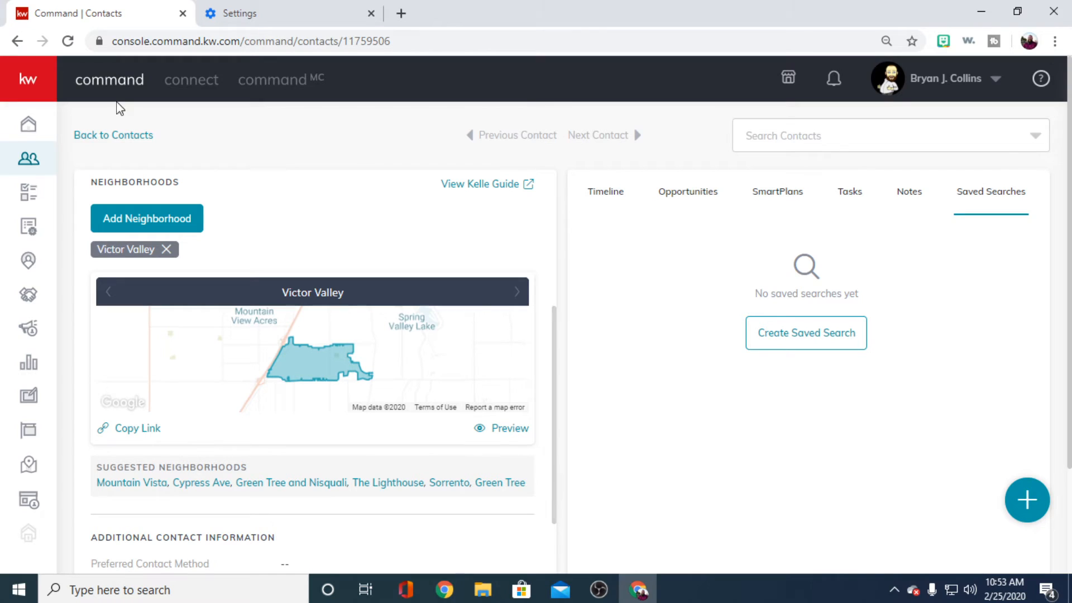
scroll(491, 227, "up", 6)
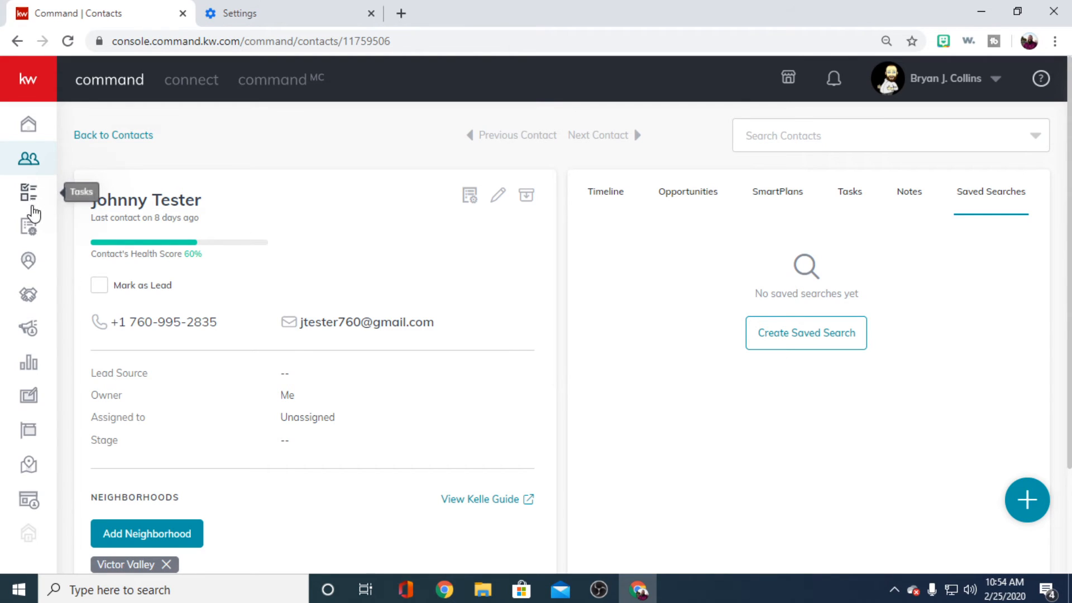
- Return to the contact list and reopen the test contact's record on its timeline
left_click(81, 135)
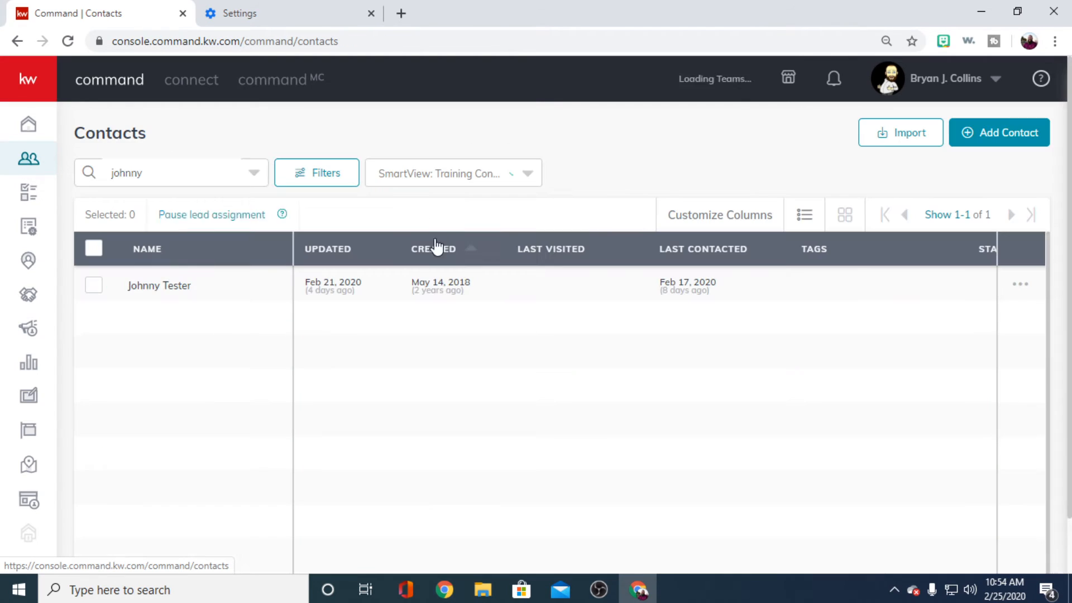
left_click(441, 259)
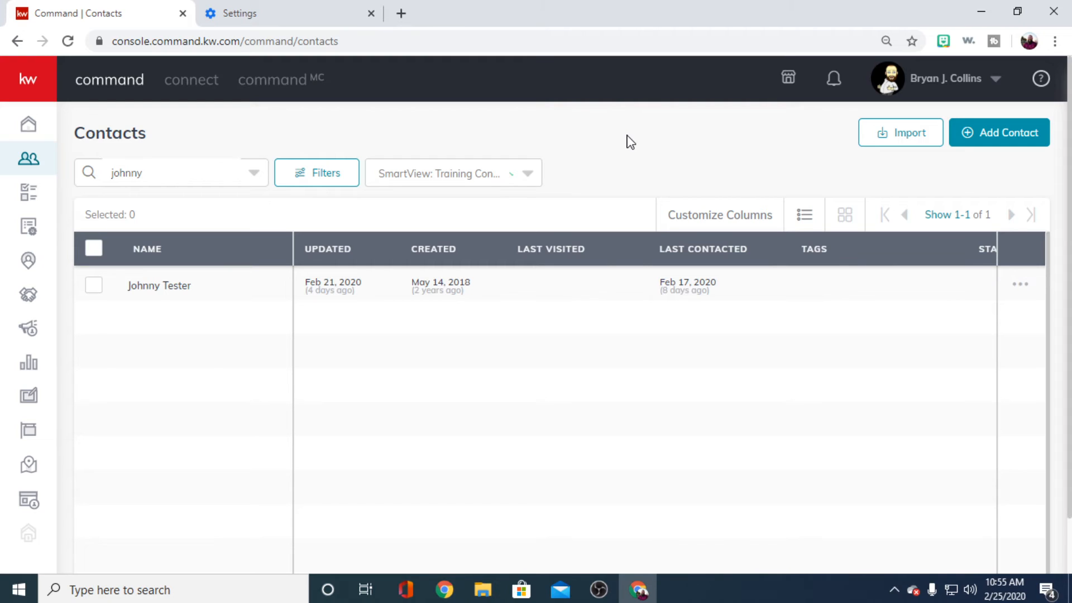
left_click(179, 290)
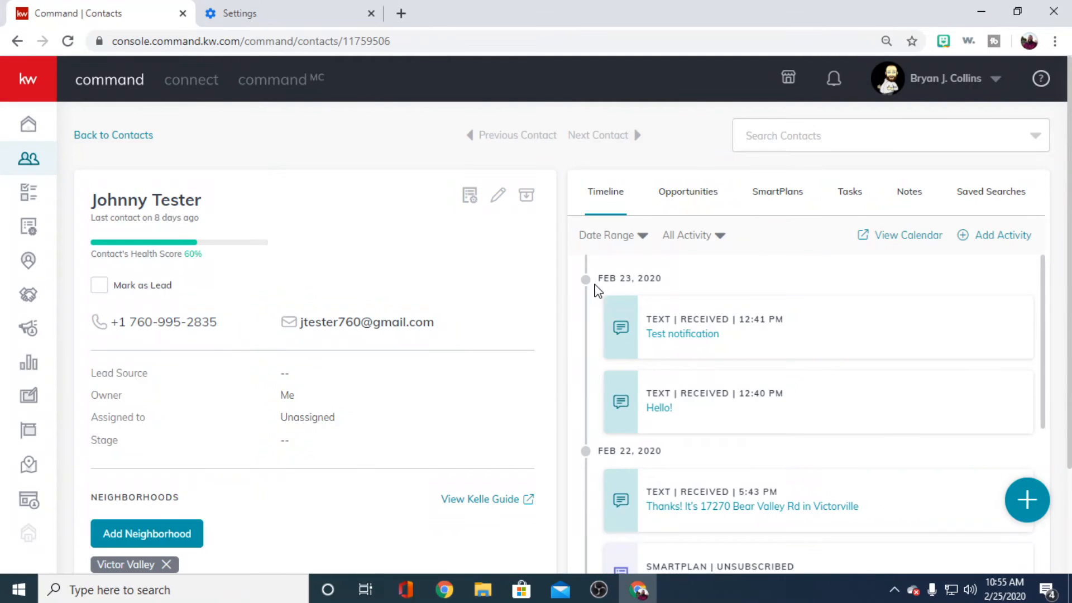
- Start a new activity for the test contact with Text as the interaction type
left_click(1022, 505)
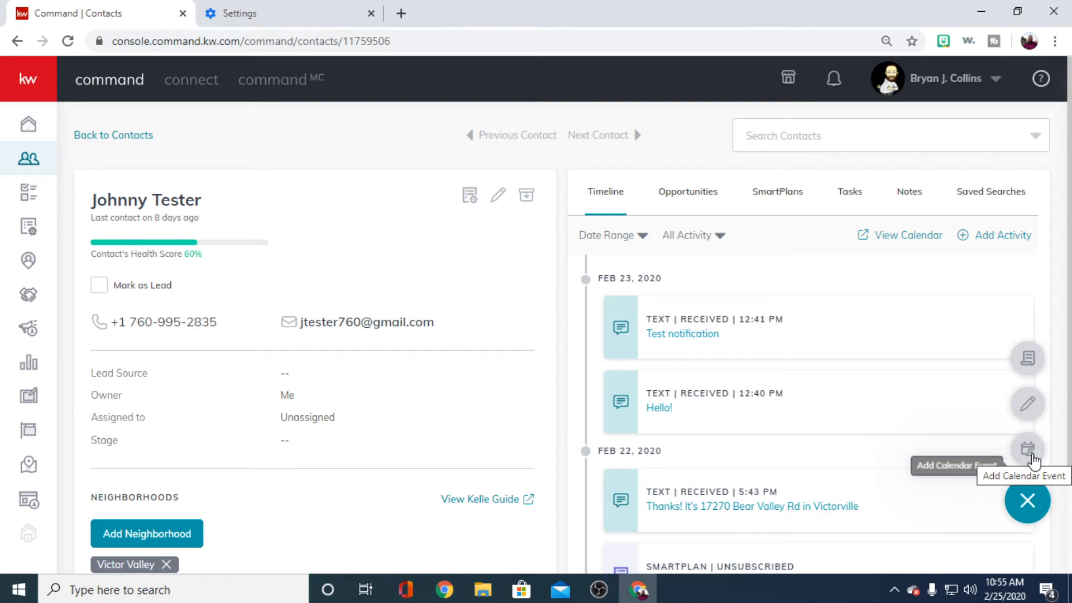
left_click(1027, 356)
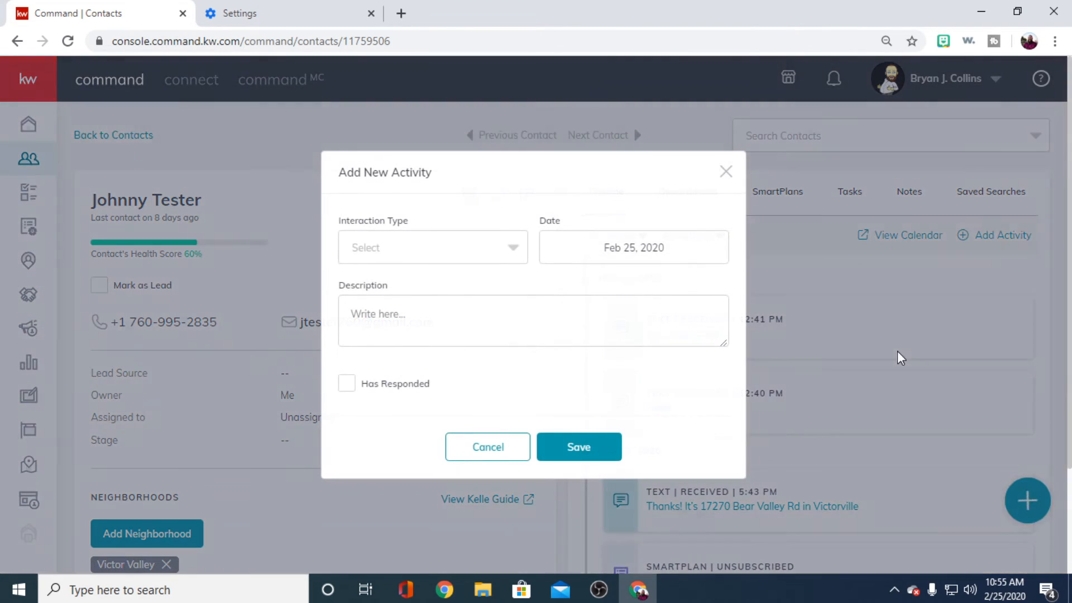
left_click(513, 249)
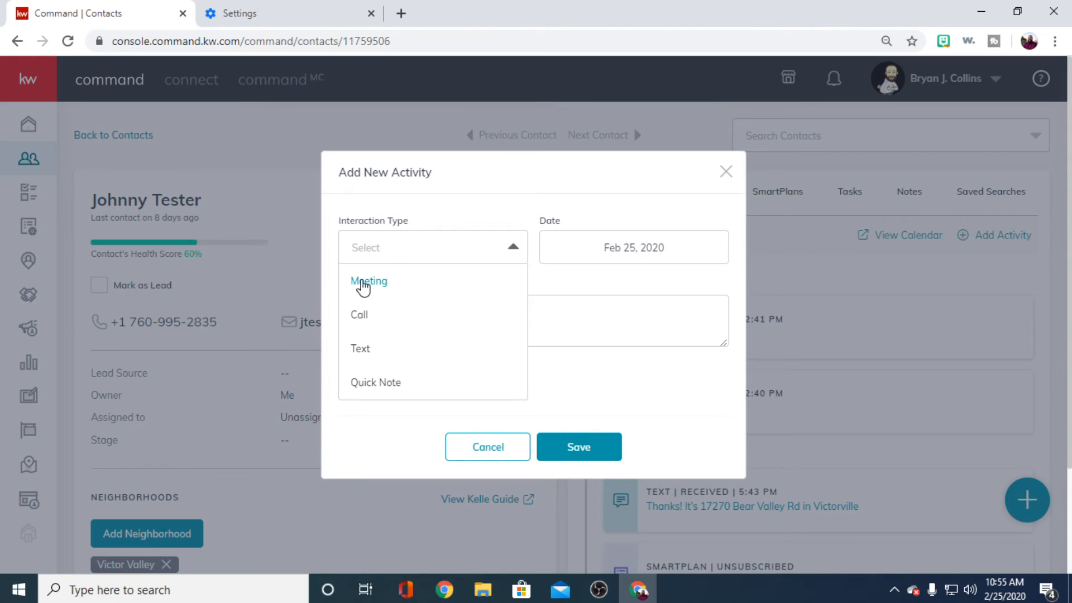
left_click(366, 345)
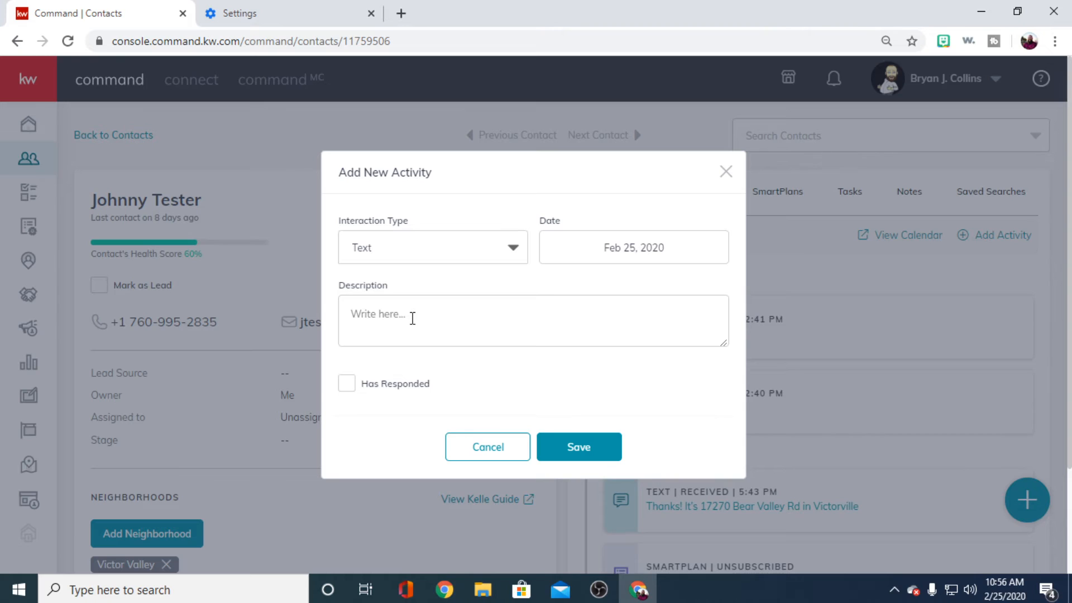
- Describe the activity as "Sent text about upcoming open house in Apple Valley", save it and check the timeline
left_click(467, 334)
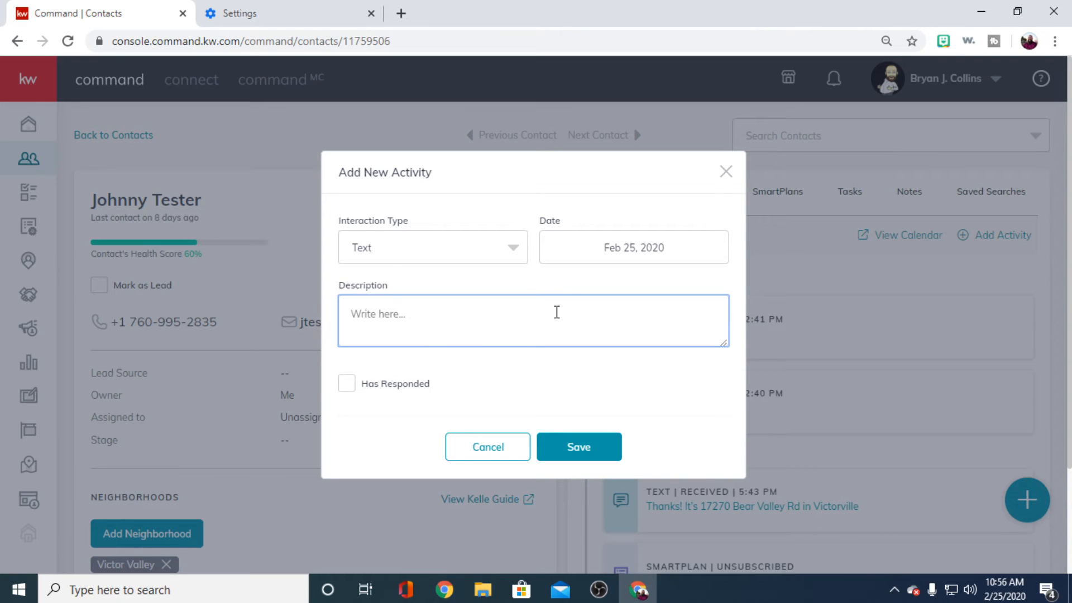
type("Sent text about upcoming open ")
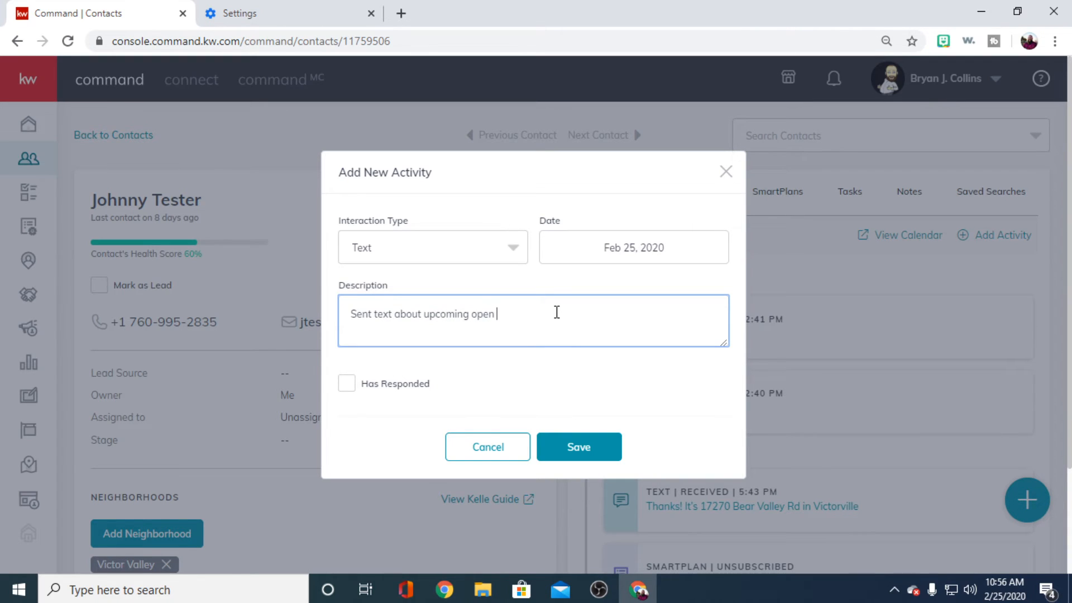
type("house in Apple Valley")
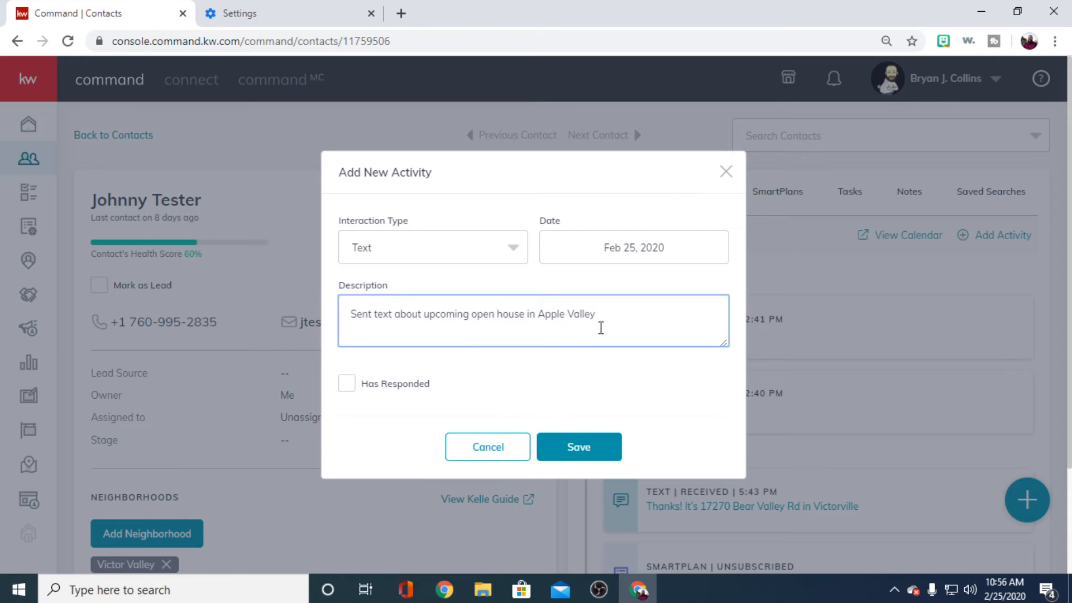
left_click(573, 445)
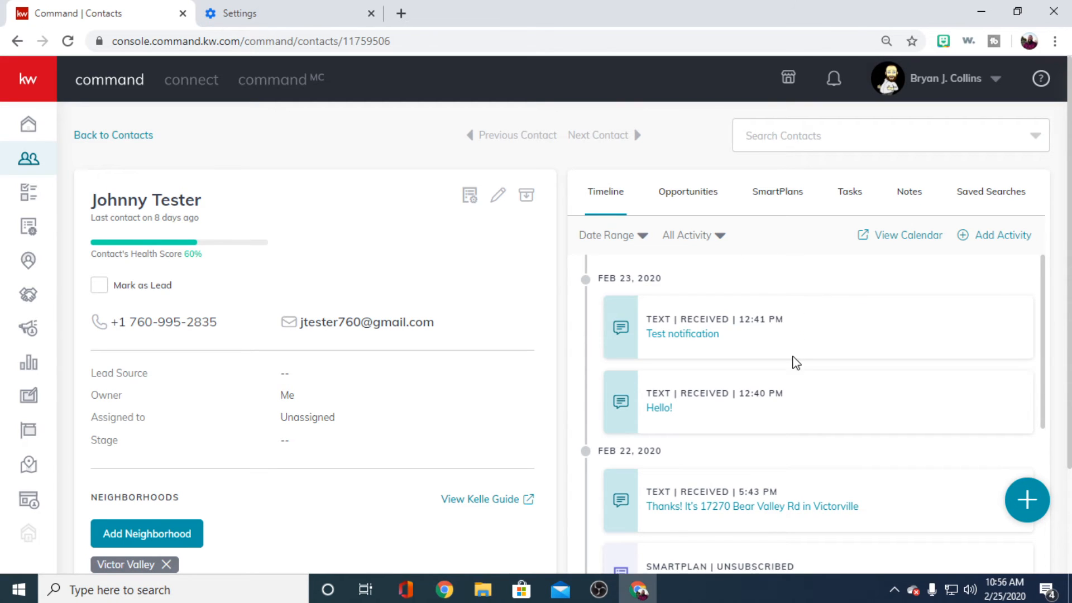
scroll(748, 287, "down", 5)
scroll(793, 341, "up", 5)
- Log another Text activity for the contact with the description "Open house" and save it
left_click(1027, 499)
left_click(1016, 365)
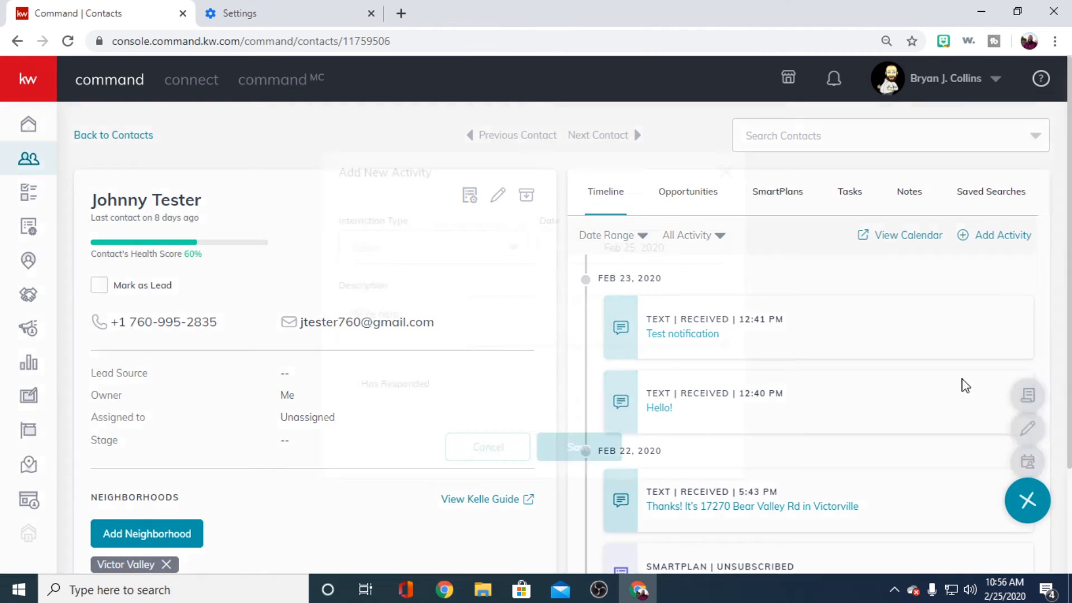
left_click(410, 259)
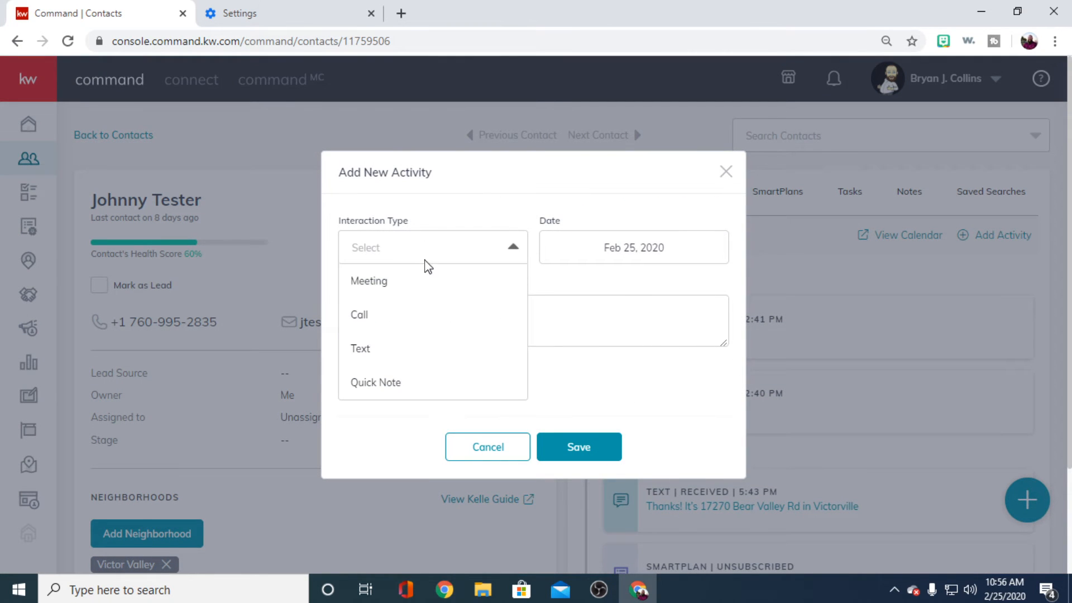
left_click(385, 345)
left_click(419, 331)
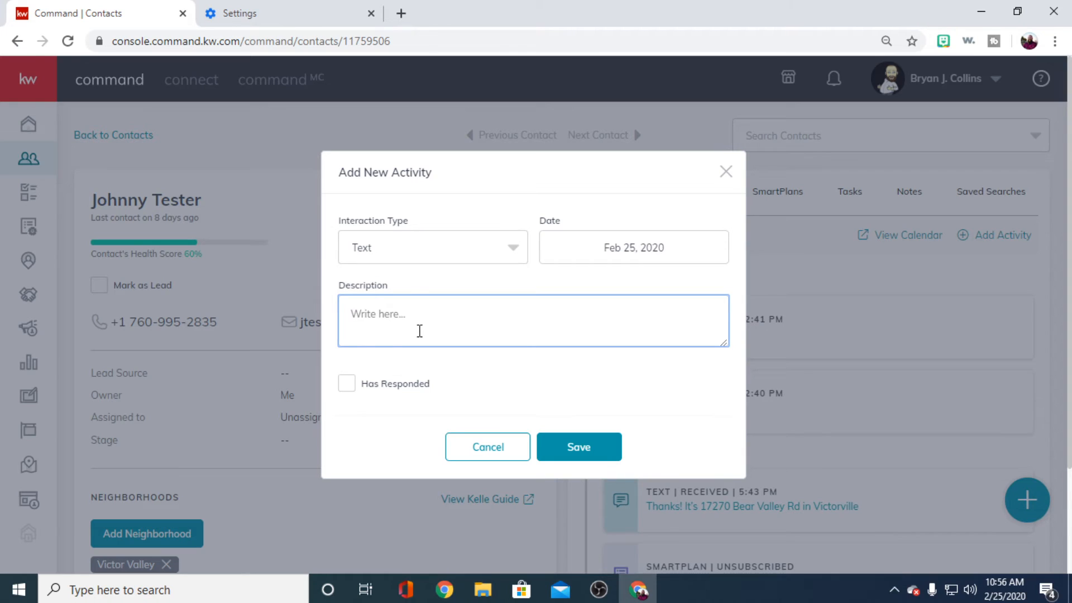
type("Open house")
left_click(564, 448)
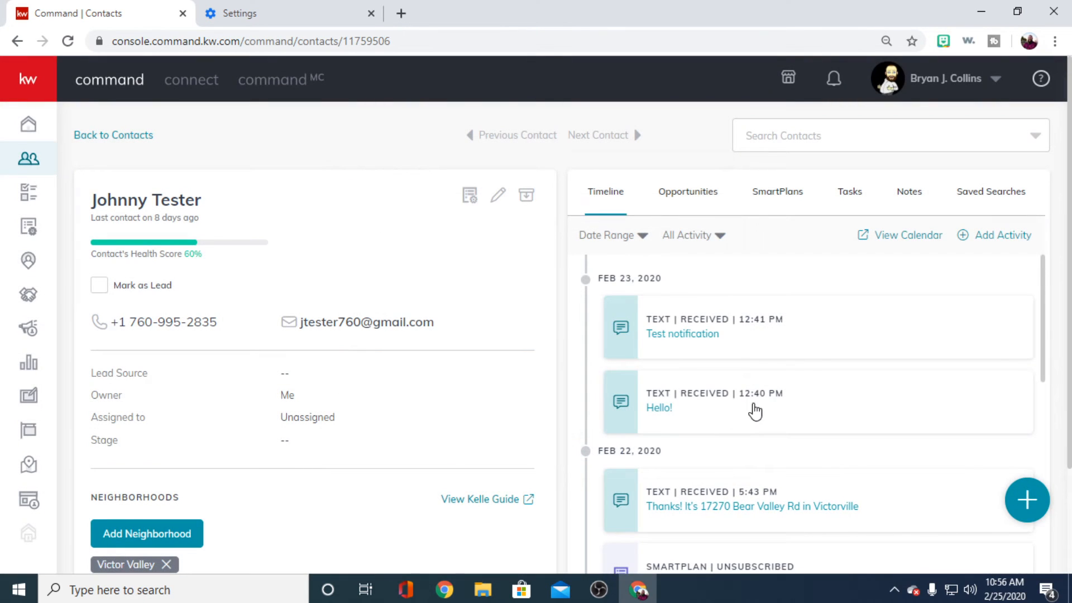
- Reload the contact's page and check the timeline for the newly logged activities
left_click(68, 41)
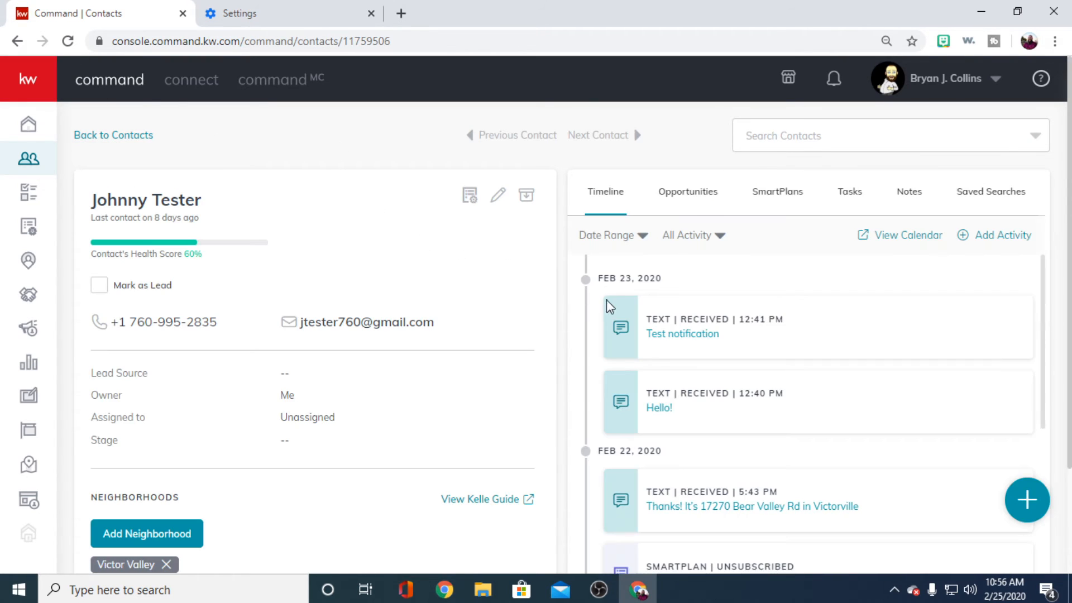
scroll(435, 322, "down", 2)
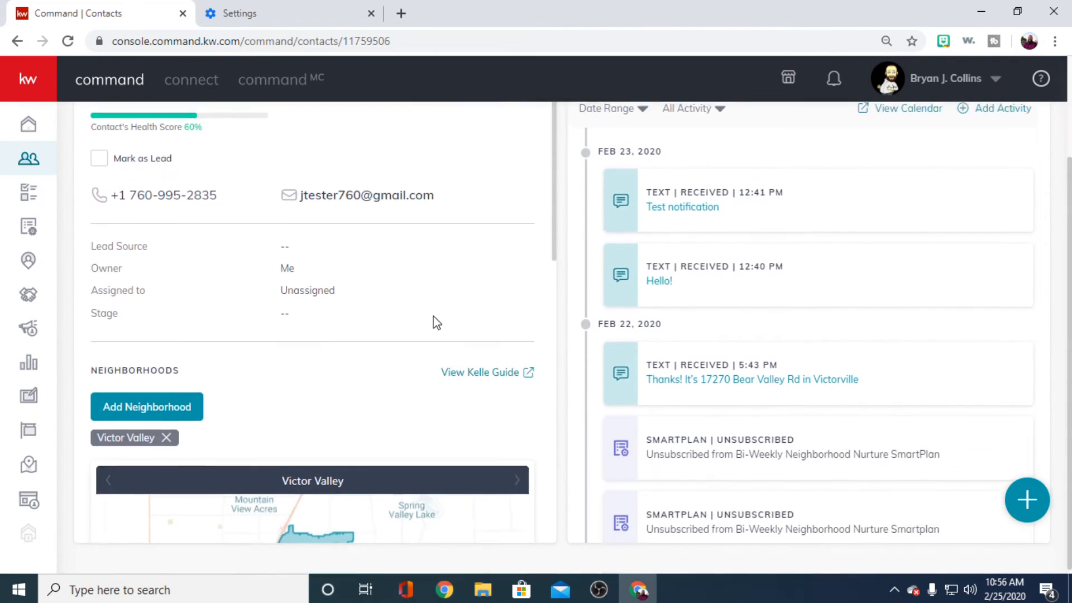
scroll(437, 321, "up", 2)
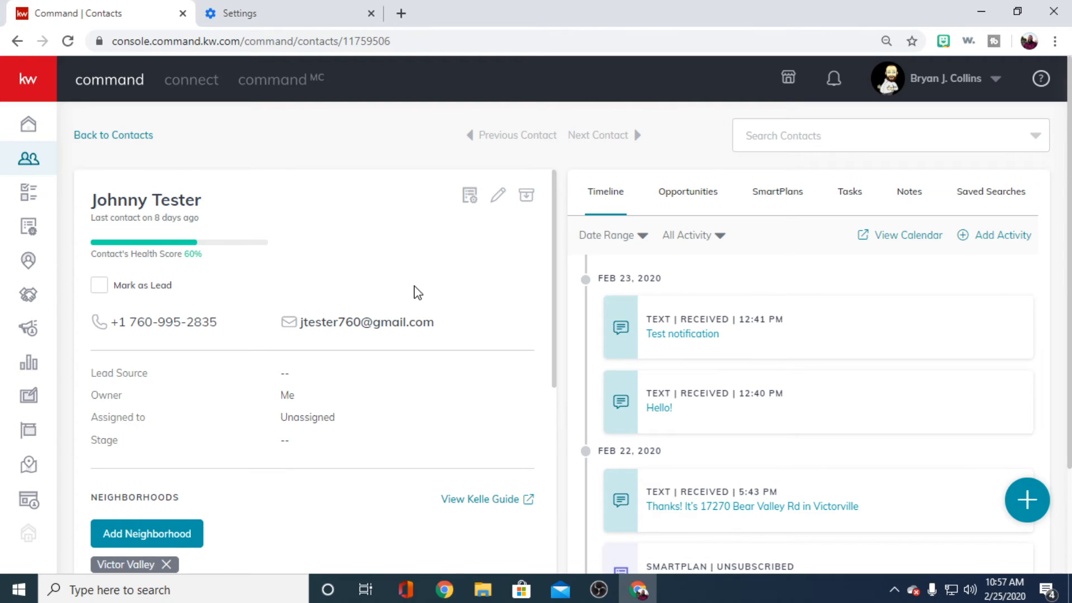
- Try to save a new activity with only Has Responded marked, and close the activity form
left_click(1027, 498)
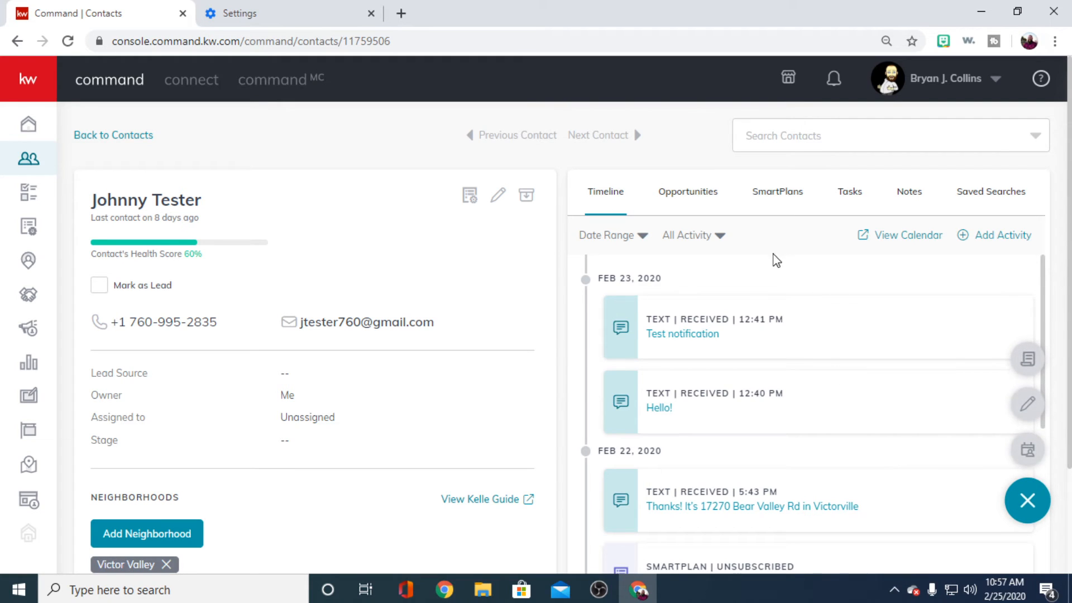
left_click(1027, 362)
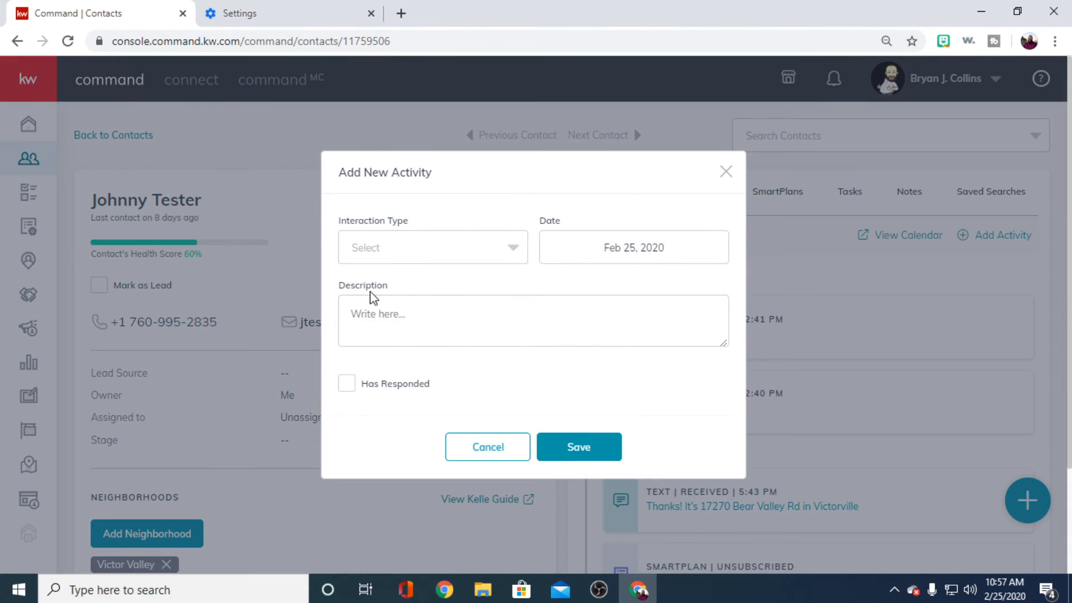
left_click(354, 383)
left_click(355, 384)
left_click(347, 385)
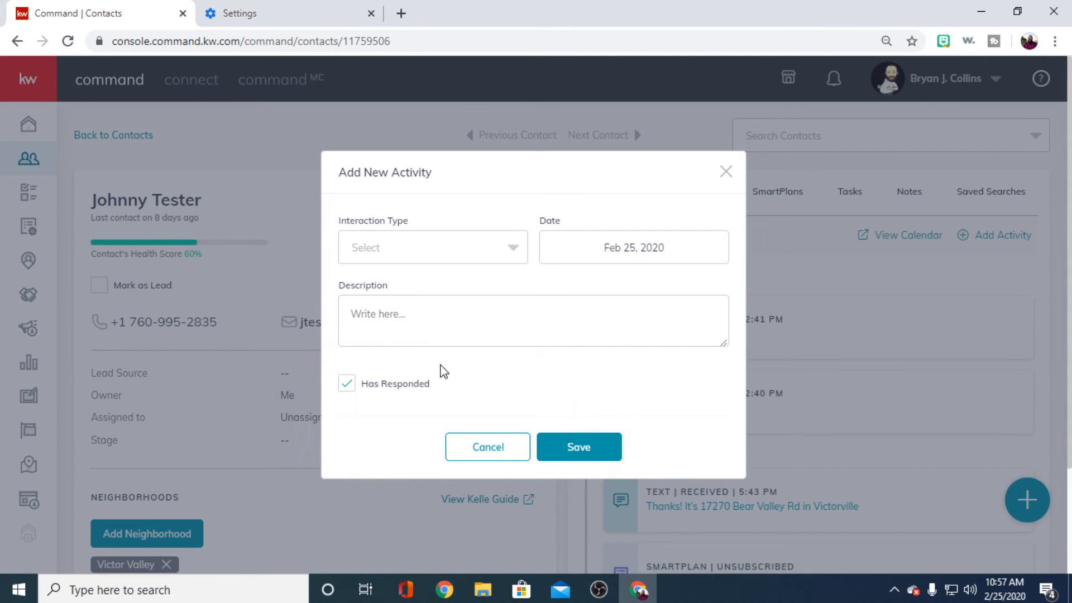
left_click(578, 450)
left_click(725, 155)
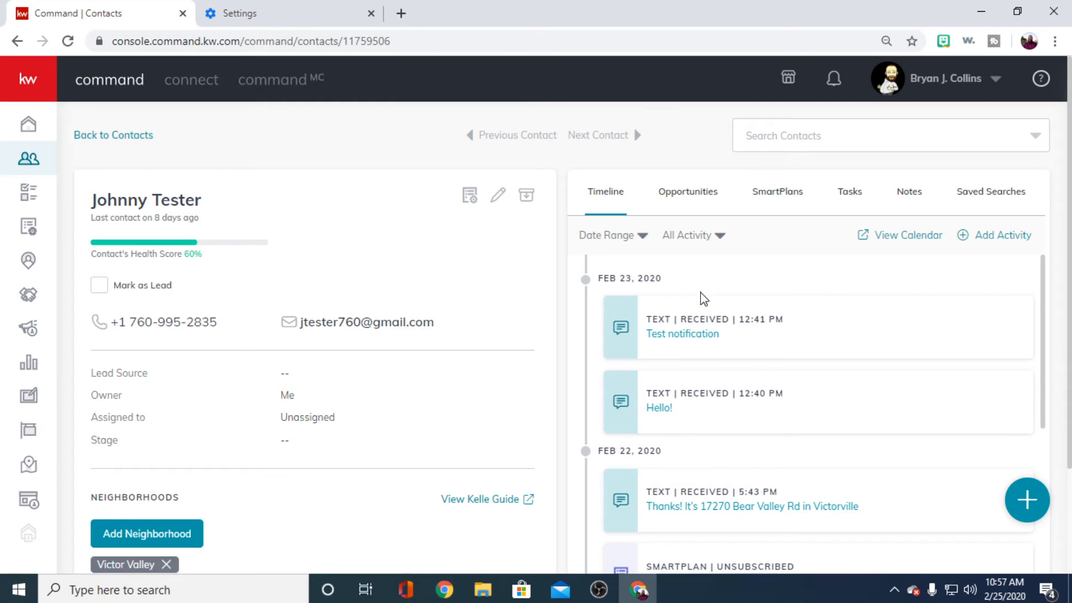
- Log a Meeting activity dated Feb 25, 2020 for the contact with the description "Open" and save it
scroll(698, 335, "down", 5)
scroll(720, 351, "up", 5)
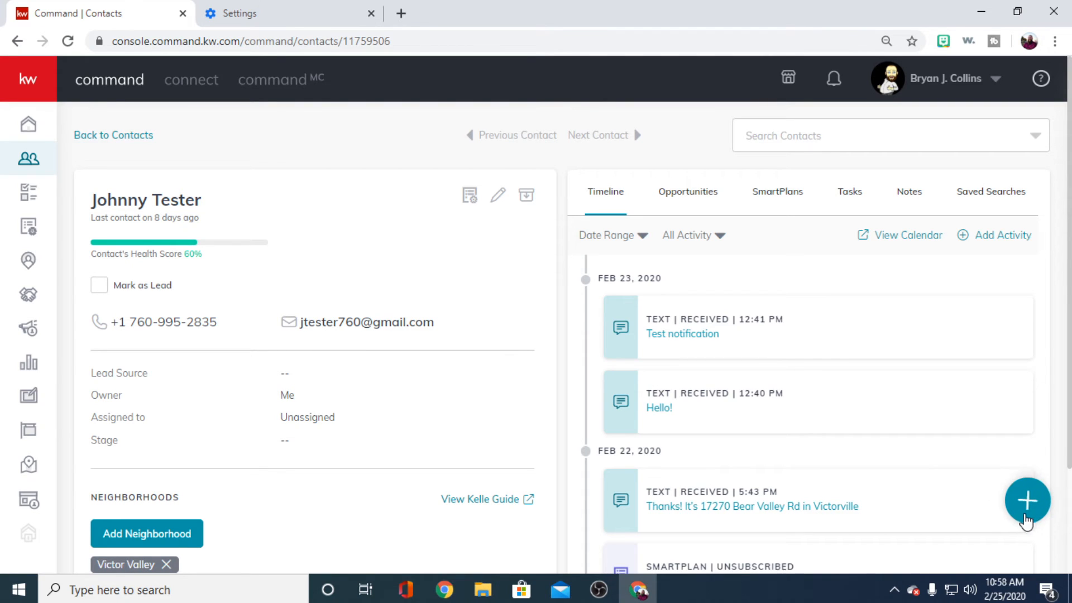
left_click(1027, 502)
left_click(1024, 335)
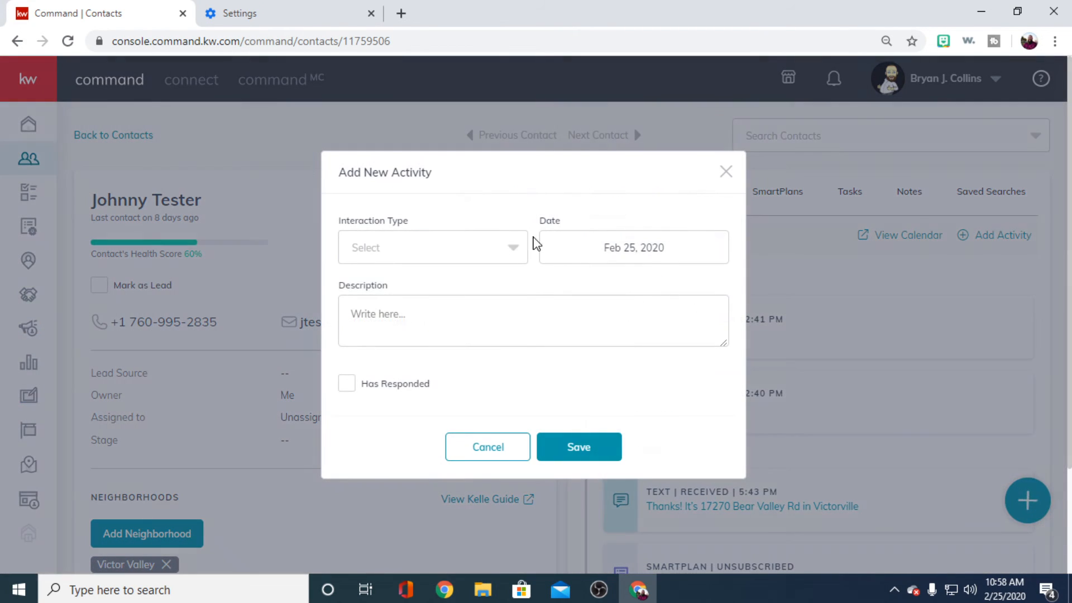
left_click(445, 248)
left_click(428, 282)
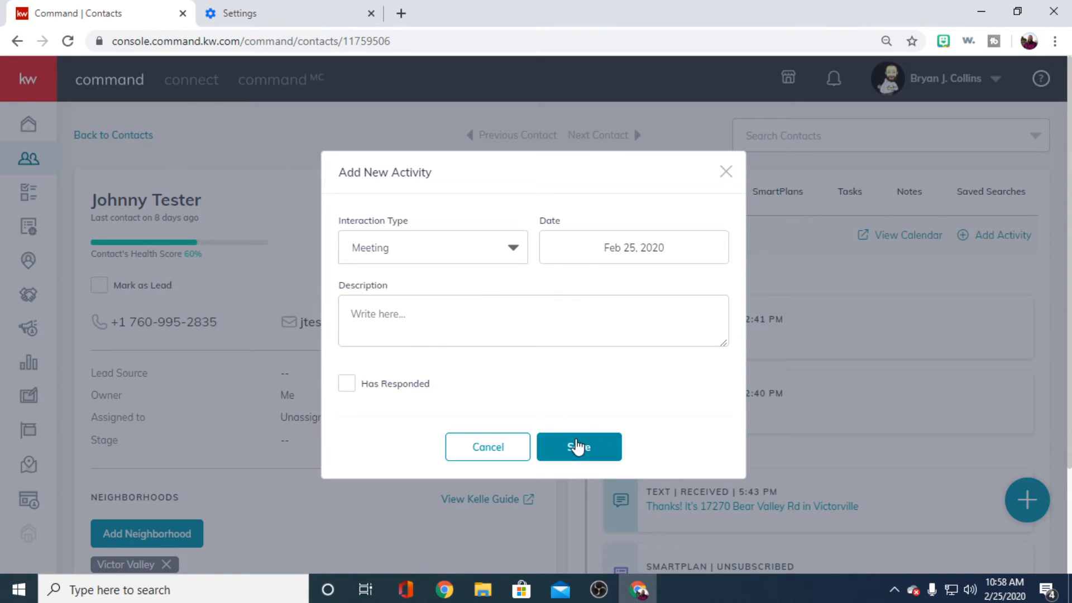
left_click(578, 446)
left_click(537, 329)
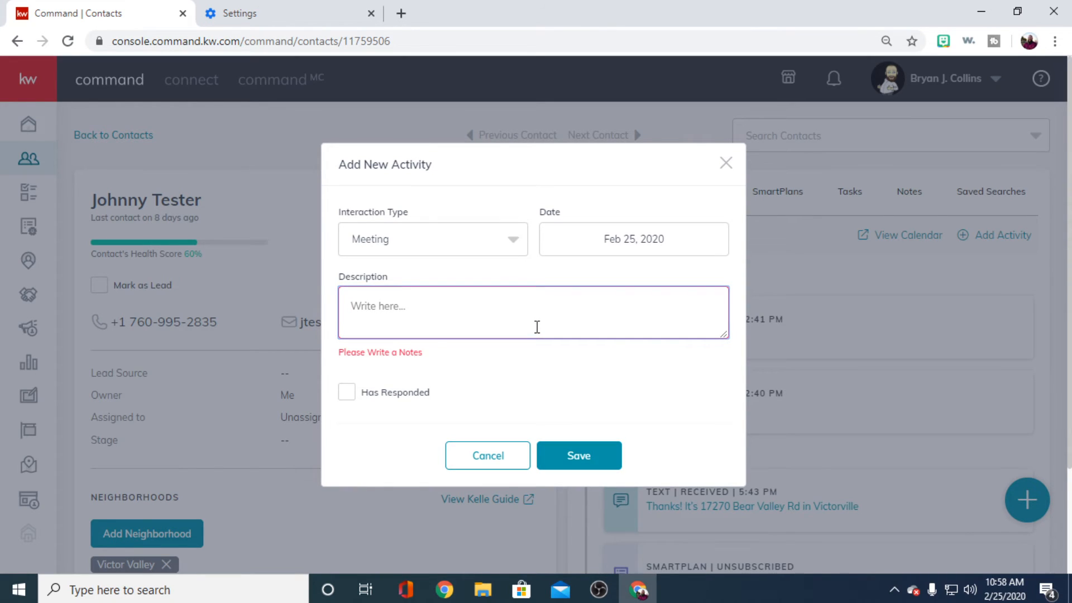
type("Open")
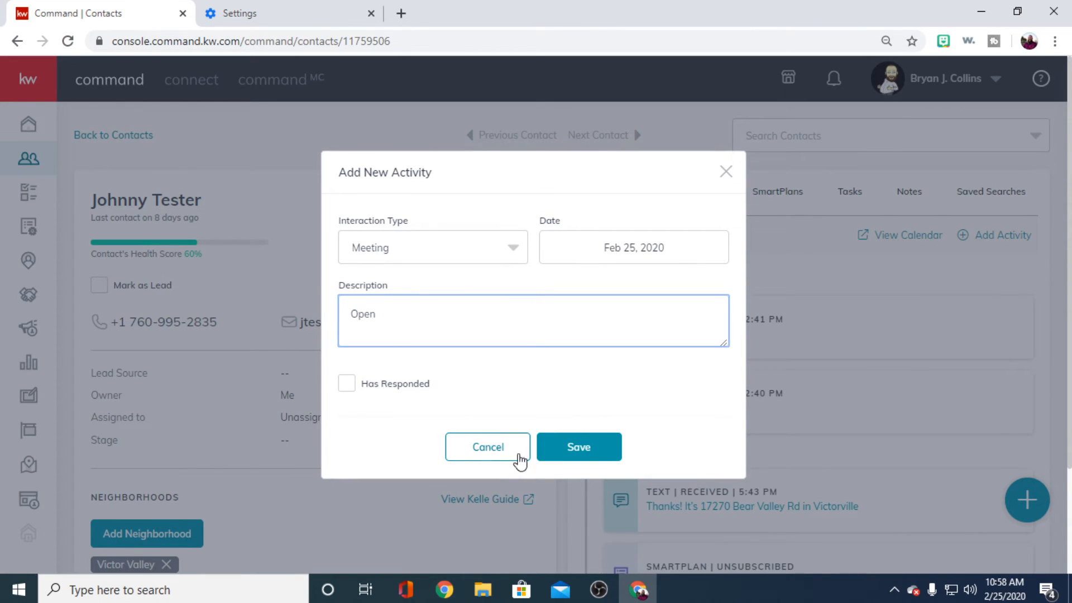
left_click(561, 446)
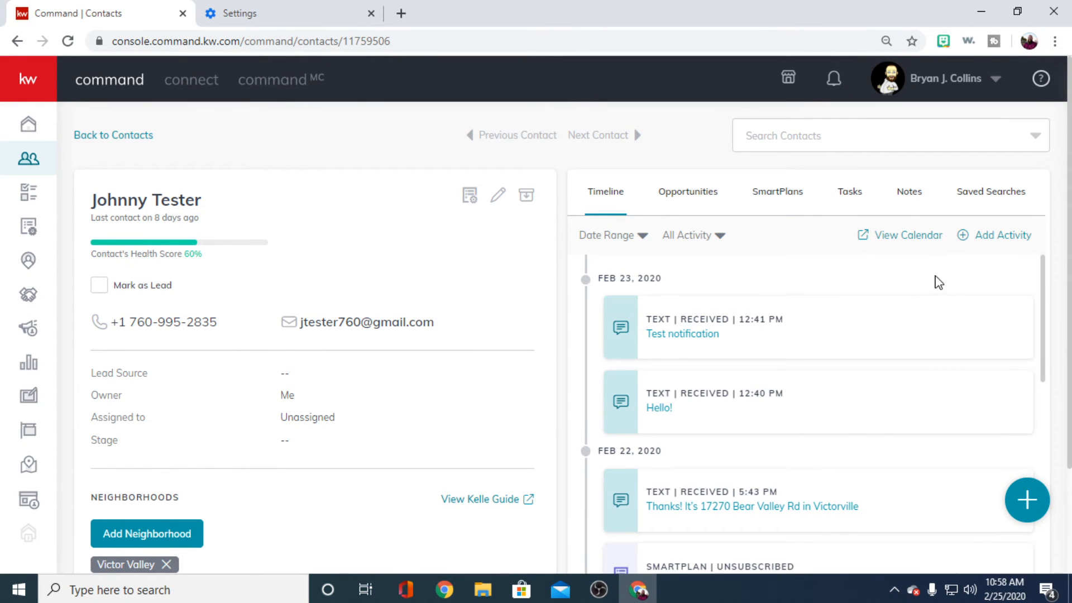
- Check the contact's tasks, then review the task manager's new task form and its Associate Contacts option without creating a task
left_click(850, 197)
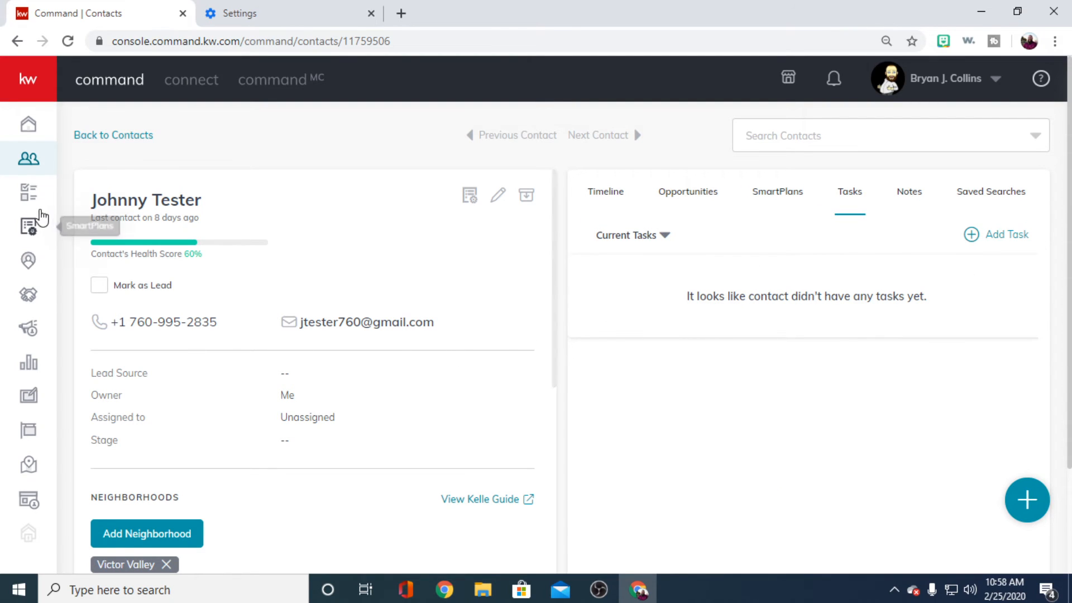
left_click(29, 192)
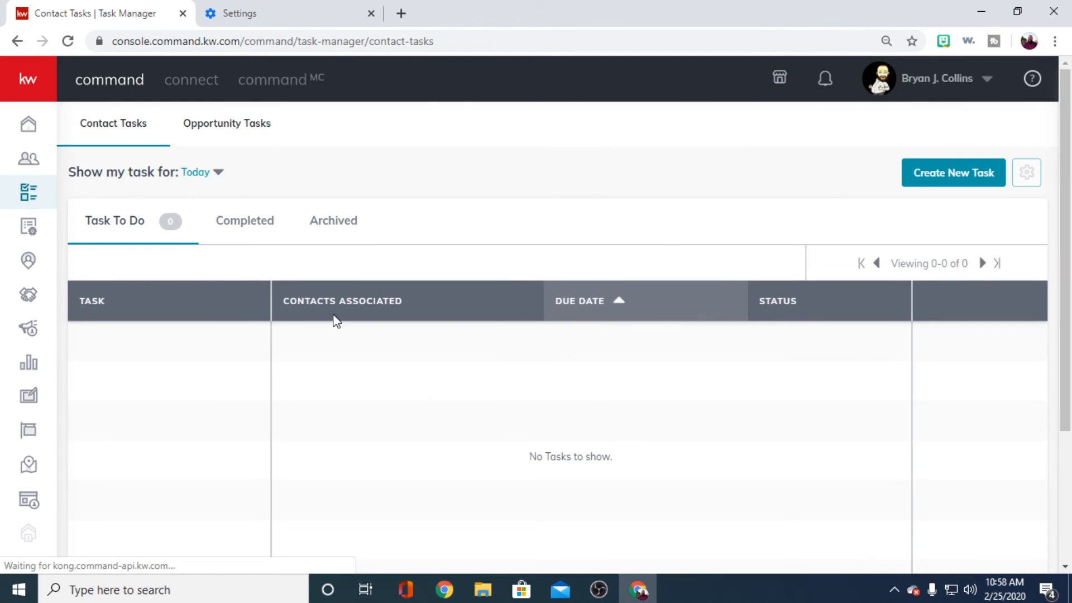
left_click(940, 172)
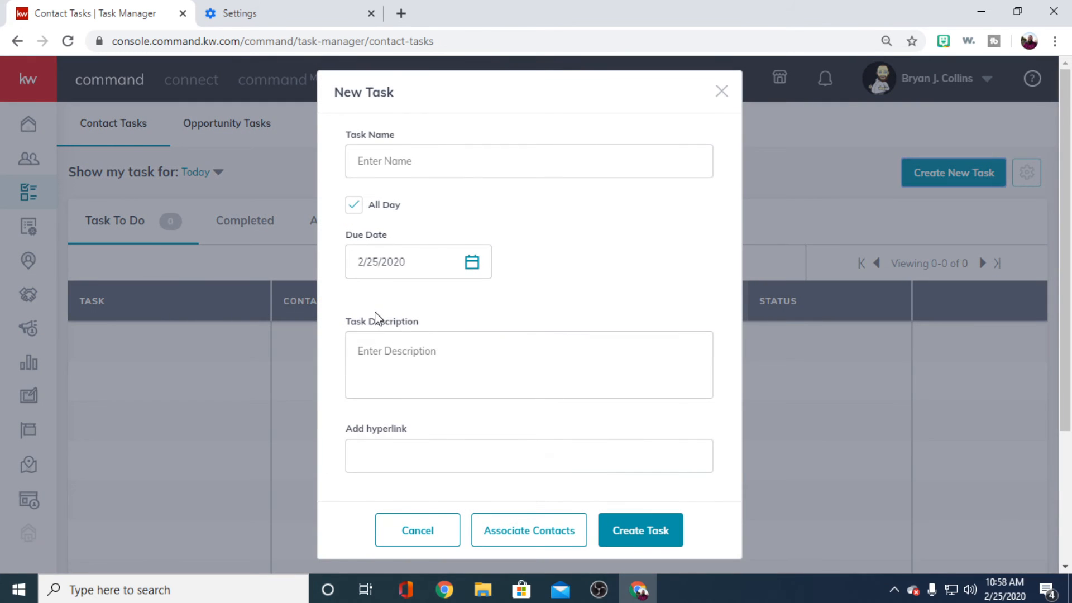
scroll(500, 364, "down", 3)
scroll(547, 417, "up", 3)
scroll(586, 335, "down", 3)
left_click(534, 533)
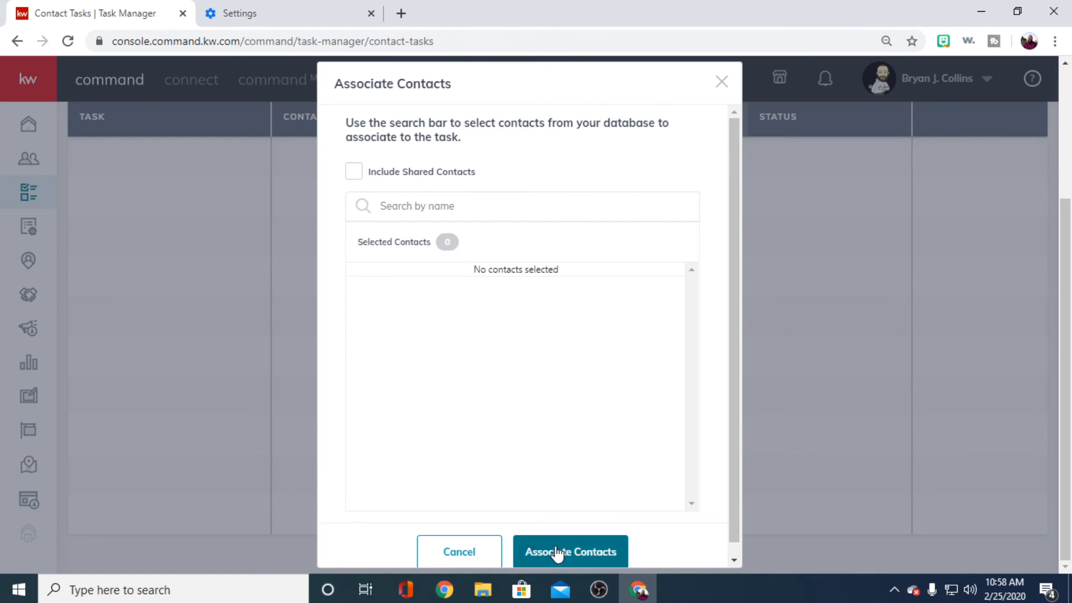
left_click(723, 84)
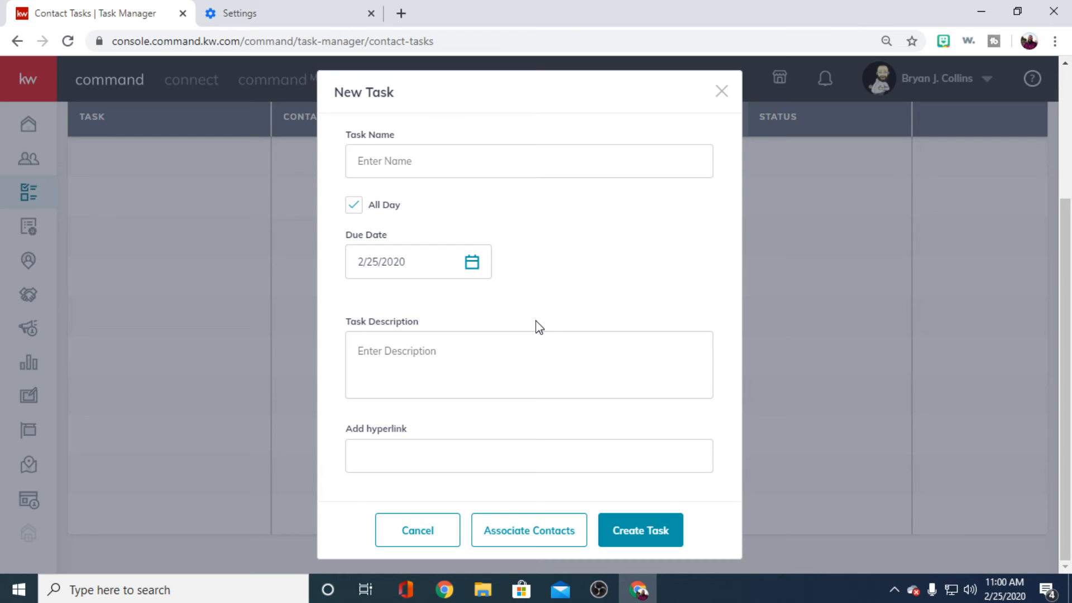
left_click(721, 91)
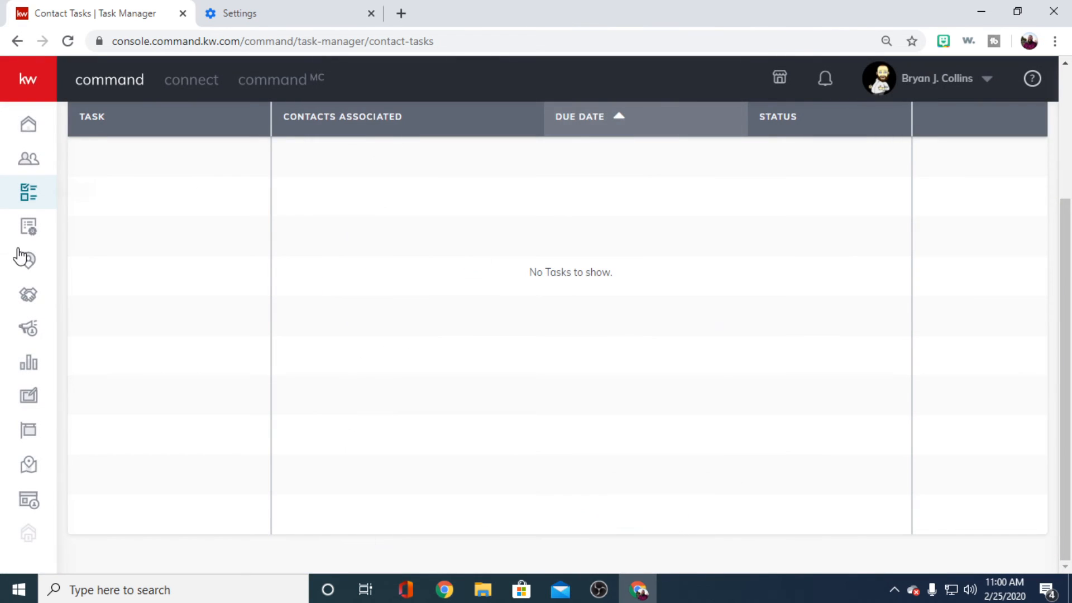
- Open the Buyer's Guide from the Consumer section's Guide Builder to show its steps
left_click(34, 505)
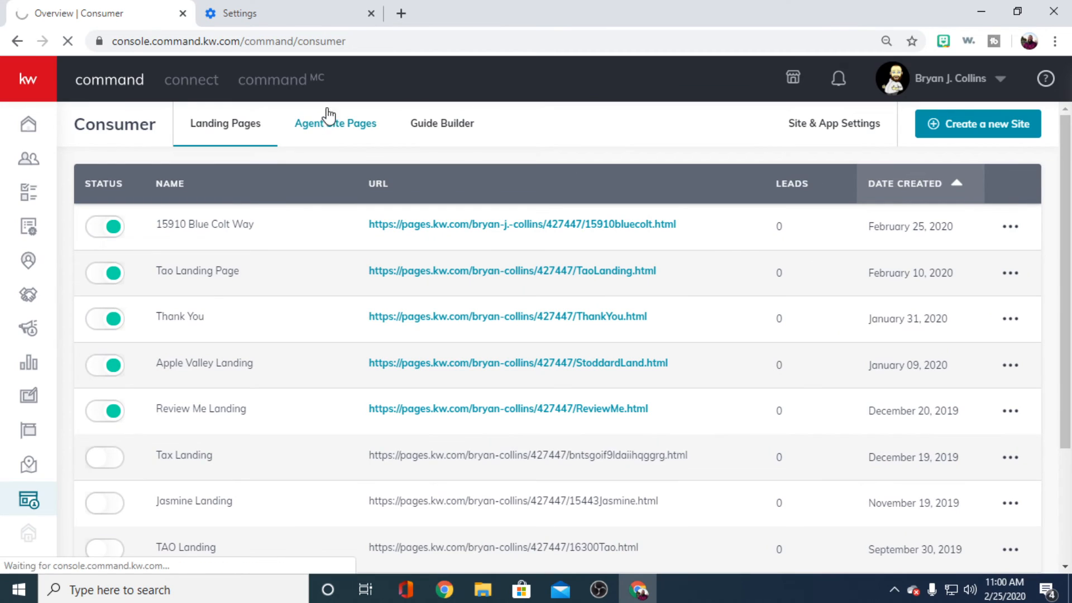
left_click(442, 136)
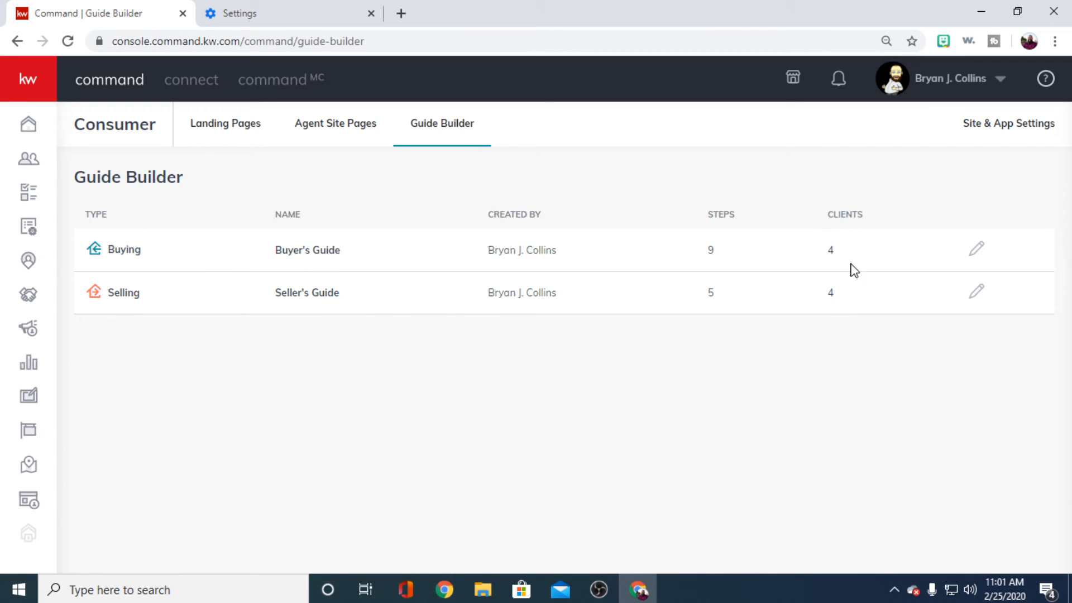
left_click(974, 251)
scroll(829, 391, "down", 2)
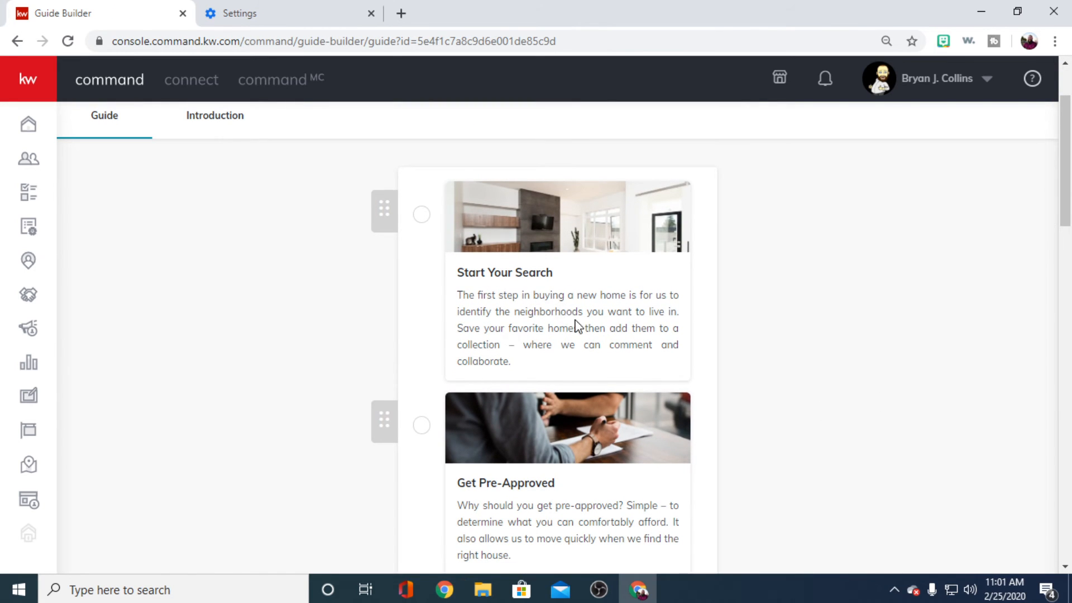
- Examine the Start Your Search step's card details and workspace text, enlarging the workspace text box to read it
left_click(575, 326)
scroll(897, 378, "down", 5)
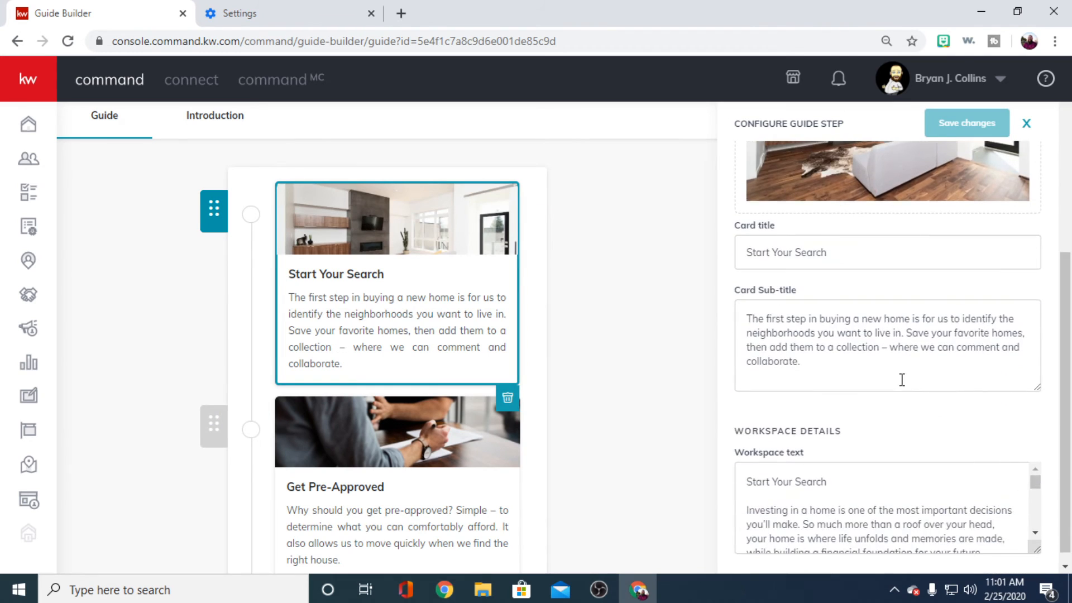
scroll(904, 376, "up", 3)
scroll(900, 385, "down", 3)
scroll(896, 385, "down", 2)
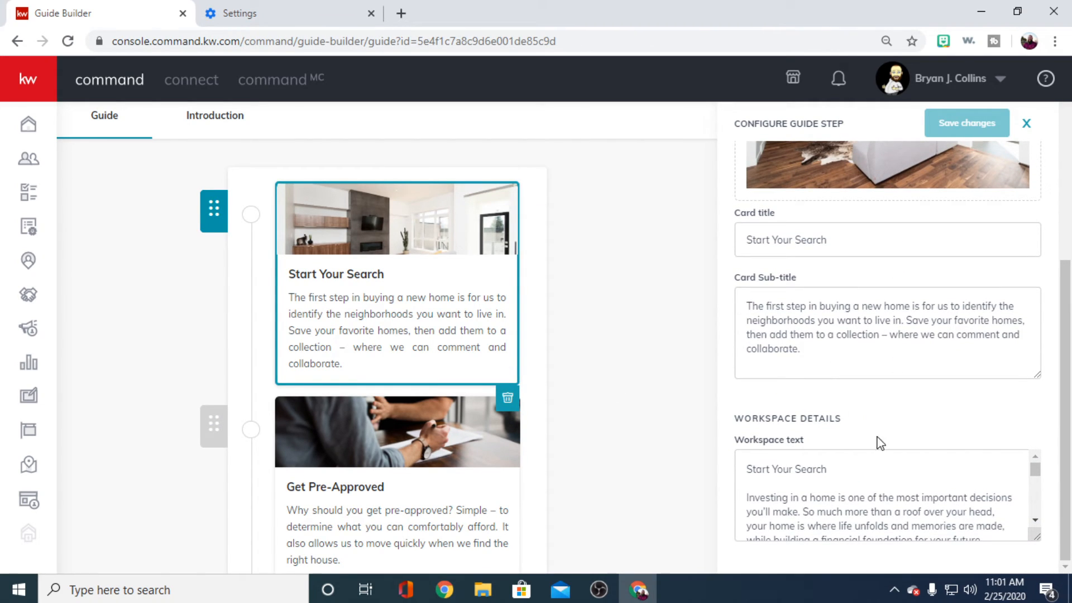
scroll(897, 500, "down", 5)
scroll(958, 517, "down", 4)
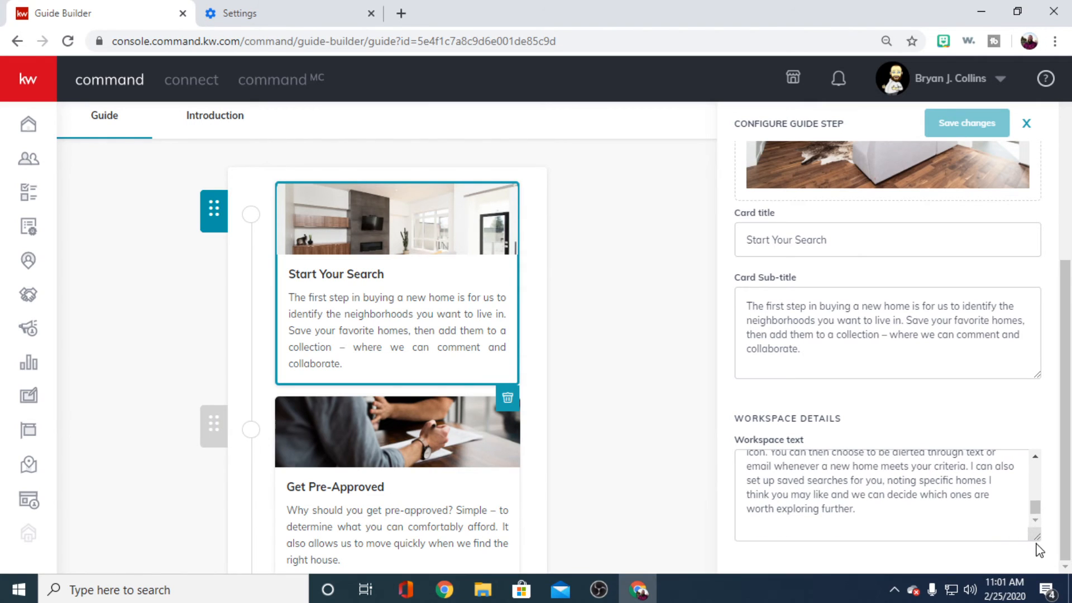
left_click_drag(1036, 537, 1037, 562)
scroll(886, 351, "down", 1)
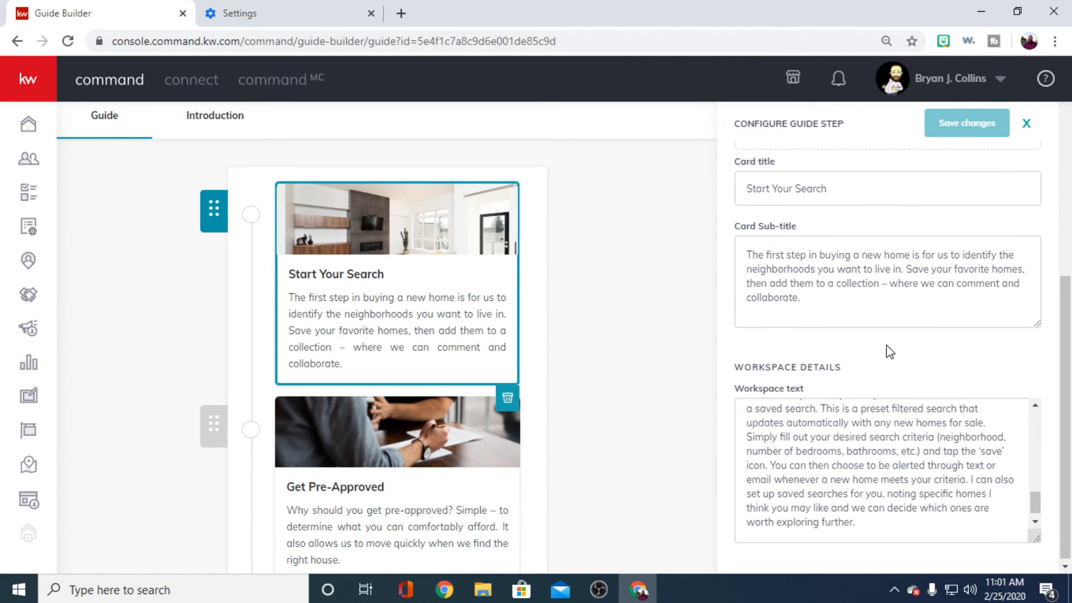
left_click_drag(1037, 539, 1038, 601)
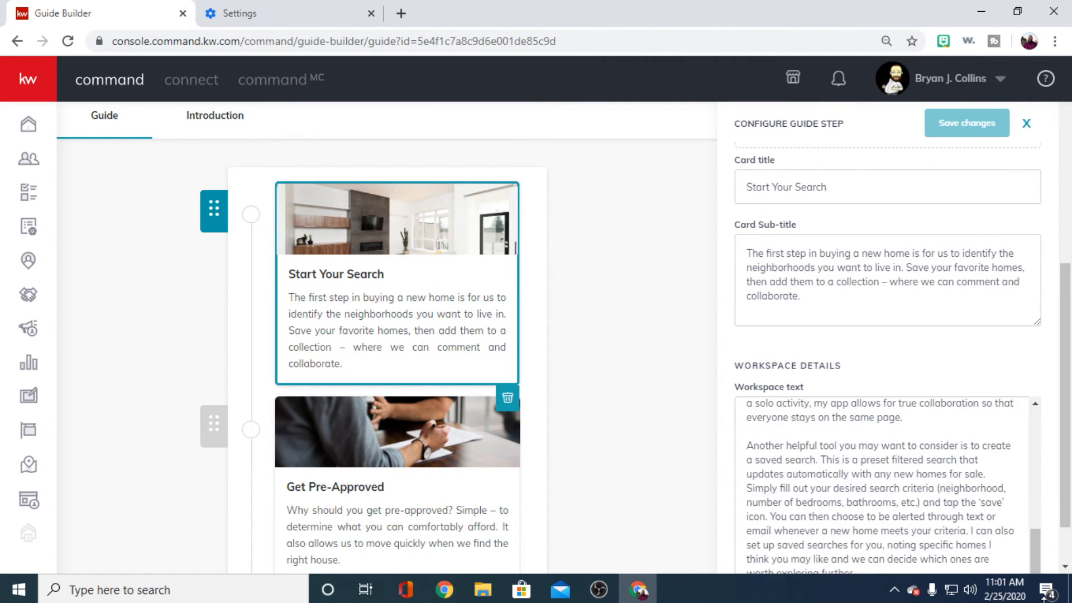
scroll(959, 450, "down", 2)
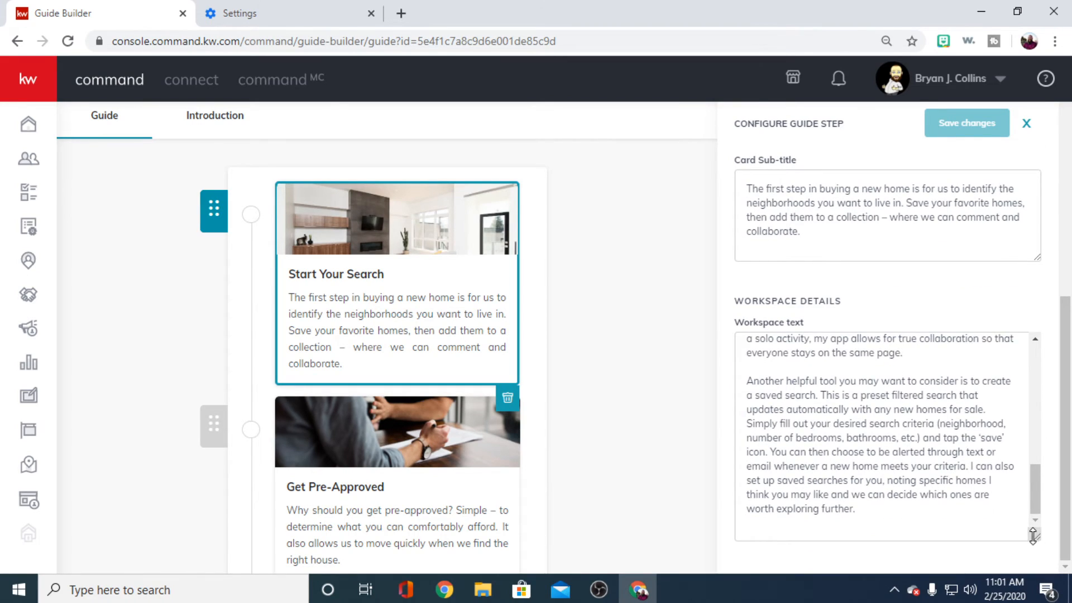
left_click_drag(1034, 536, 1036, 587)
scroll(895, 496, "down", 1)
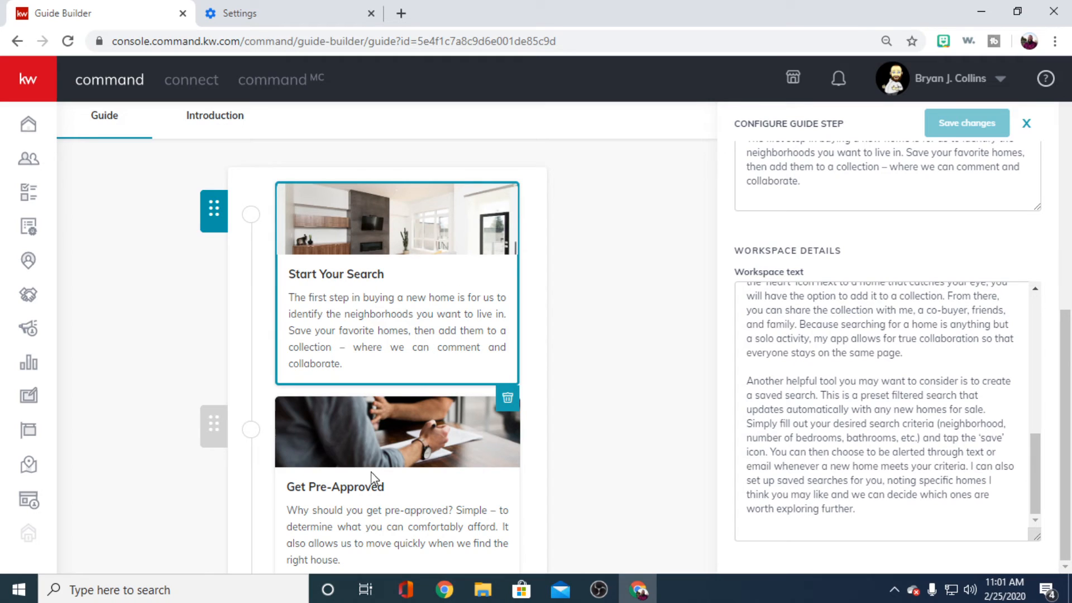
- View the Get Pre-Approved step's configuration, close it and look over the neighbouring guide steps
left_click(471, 441)
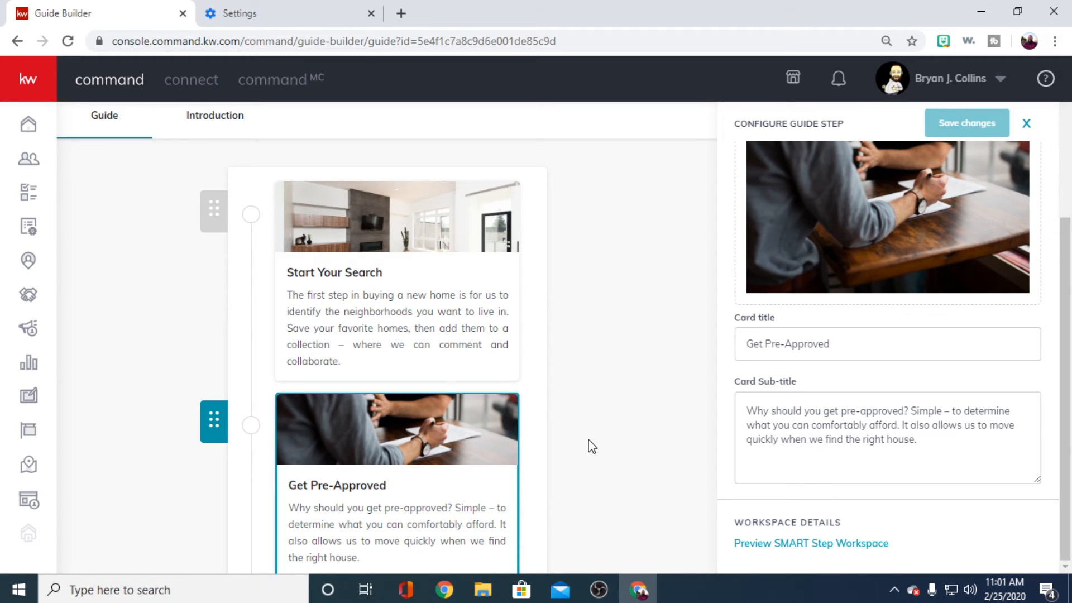
left_click(586, 444)
scroll(558, 447, "down", 7)
scroll(595, 445, "up", 2)
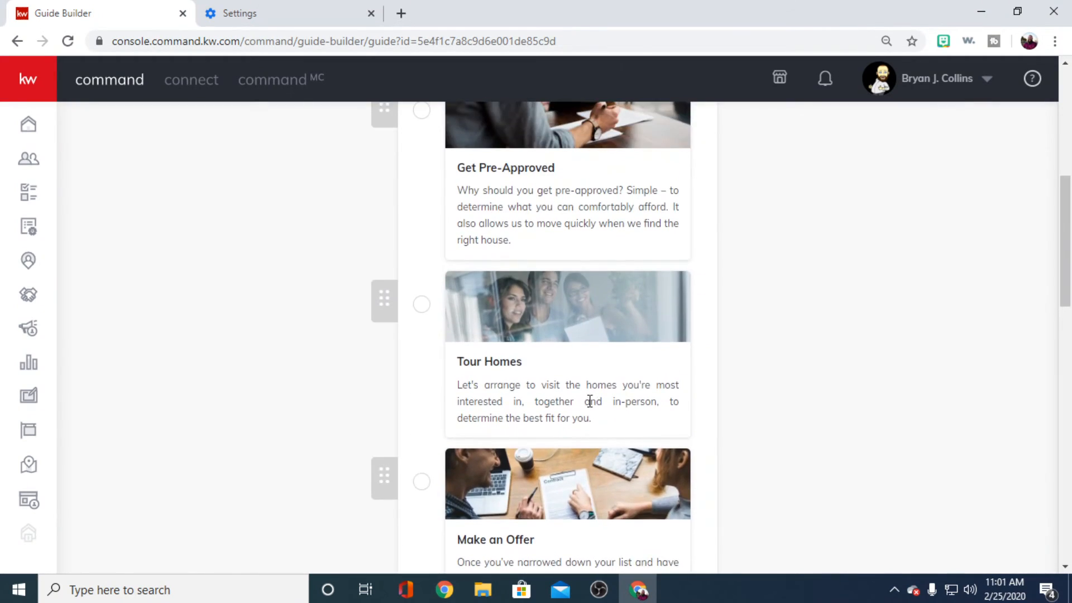
scroll(591, 400, "down", 2)
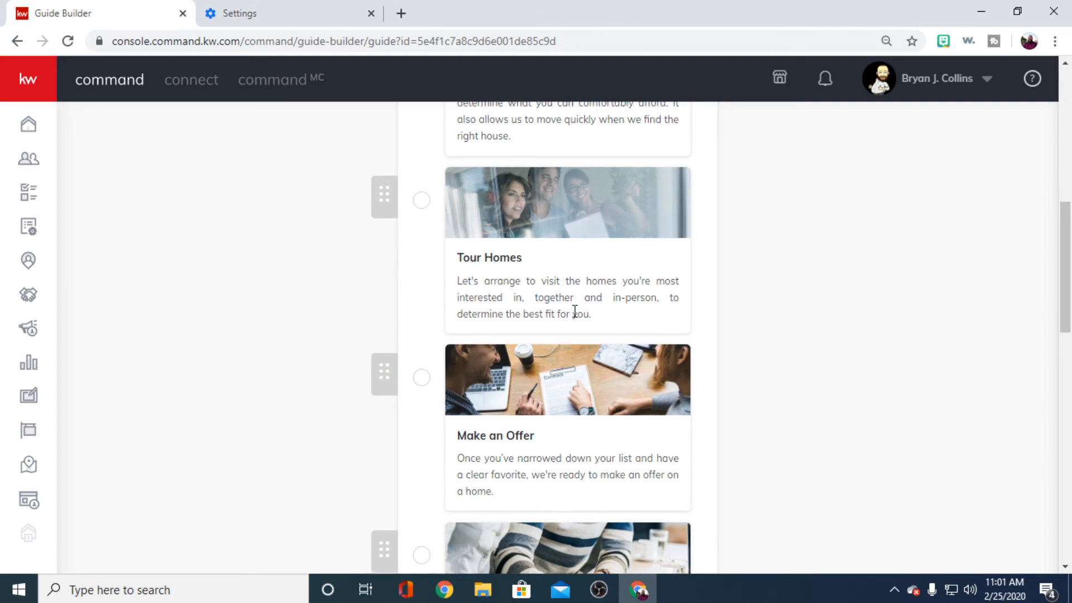
scroll(575, 311, "up", 4)
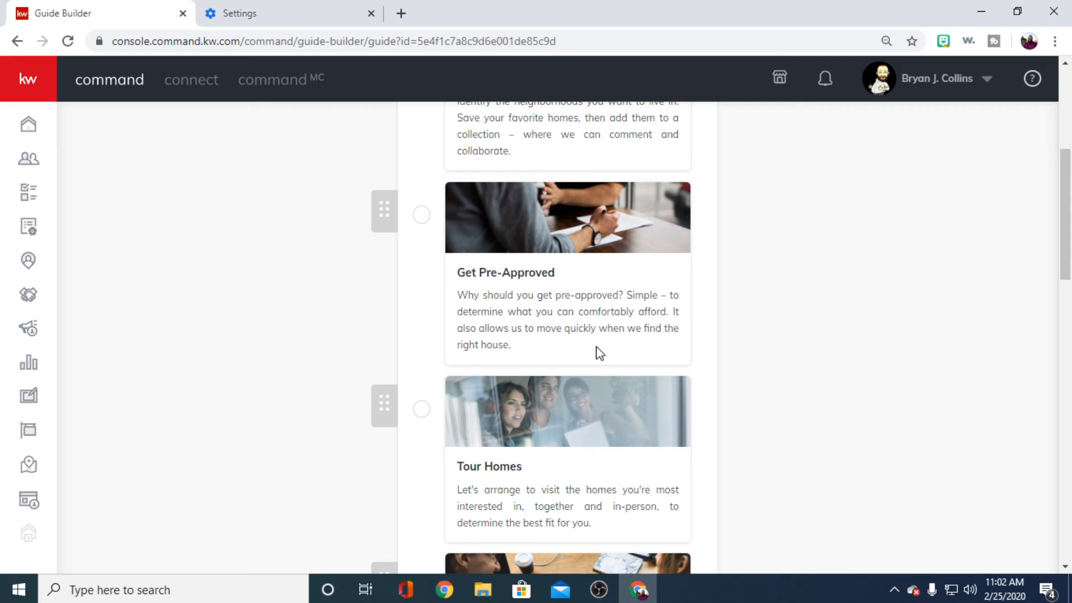
scroll(567, 445, "down", 3)
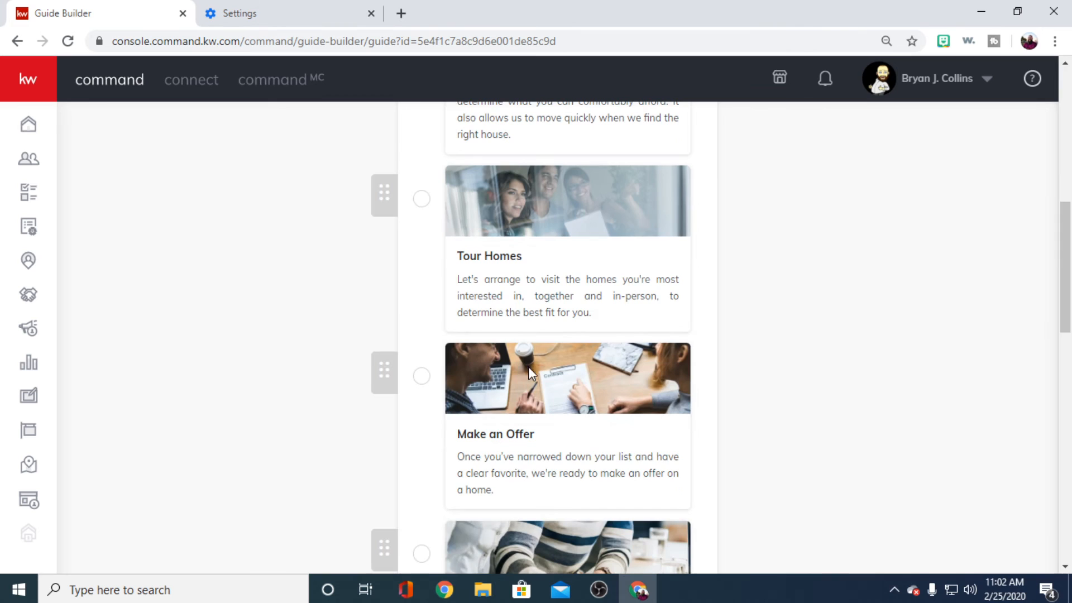
- Examine the Tour Homes step's card title, sub-title and workspace text, and close its configuration
left_click(533, 286)
scroll(857, 450, "down", 3)
scroll(875, 494, "down", 2)
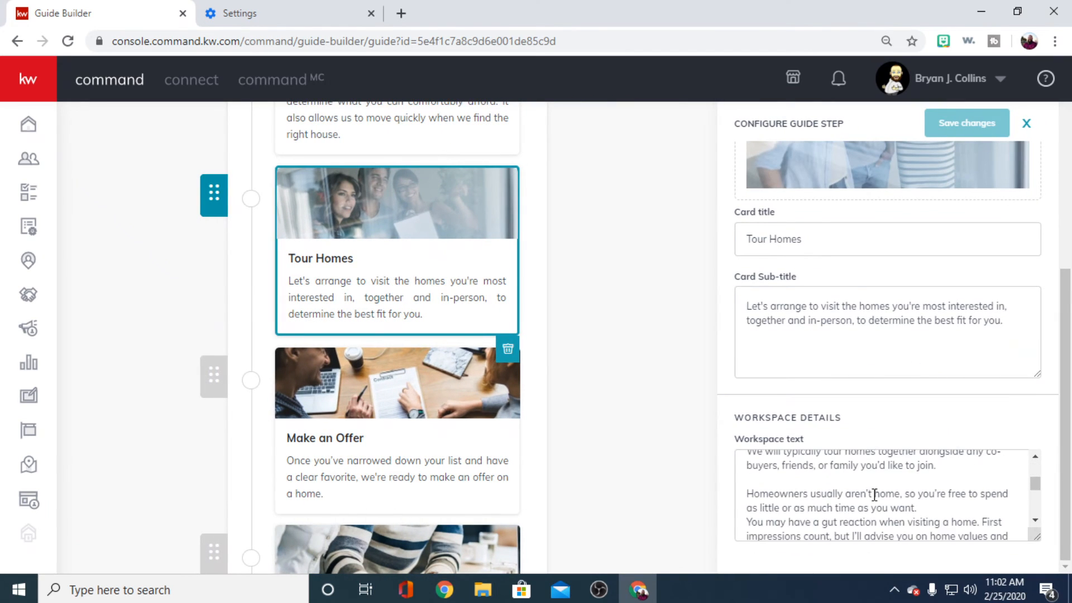
scroll(876, 496, "up", 3)
scroll(878, 503, "down", 3)
left_click(406, 435)
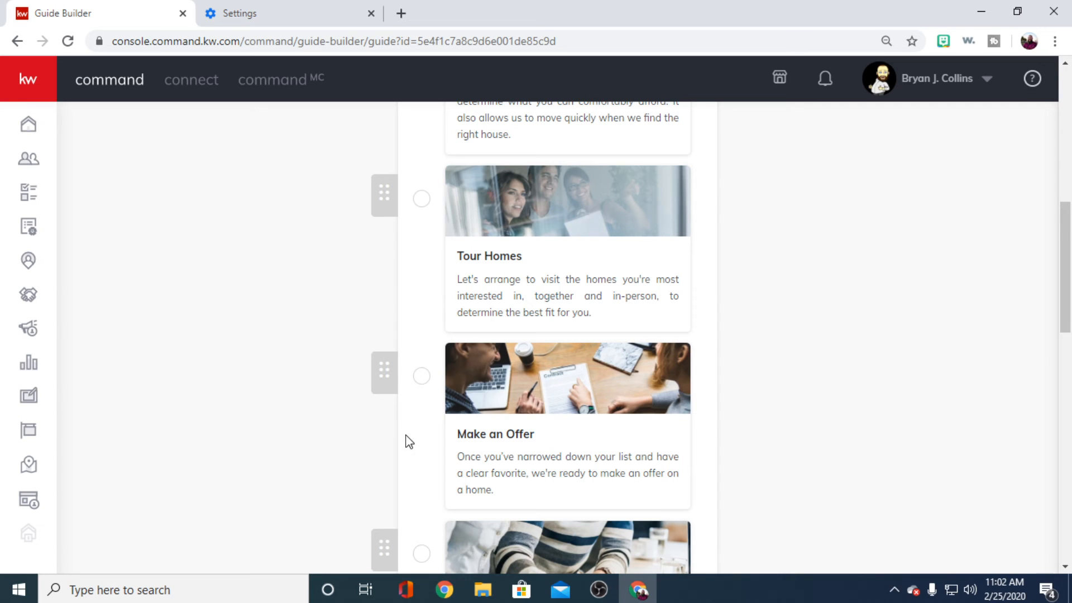
- View the Make an Offer step's configuration, close it and look over the remaining steps of the Buyer's Guide
scroll(625, 413, "down", 2)
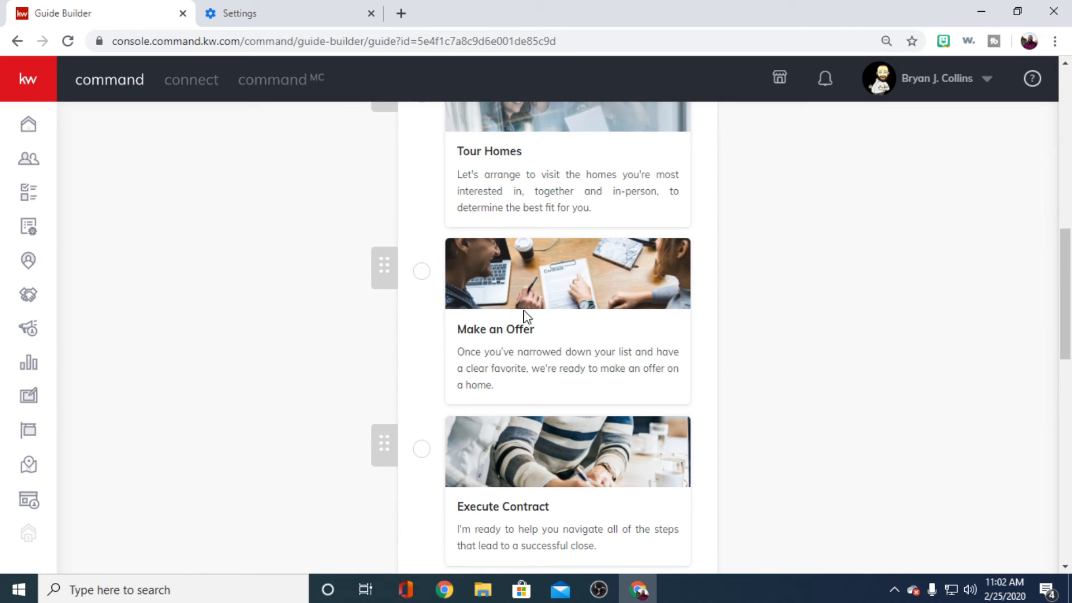
left_click(592, 304)
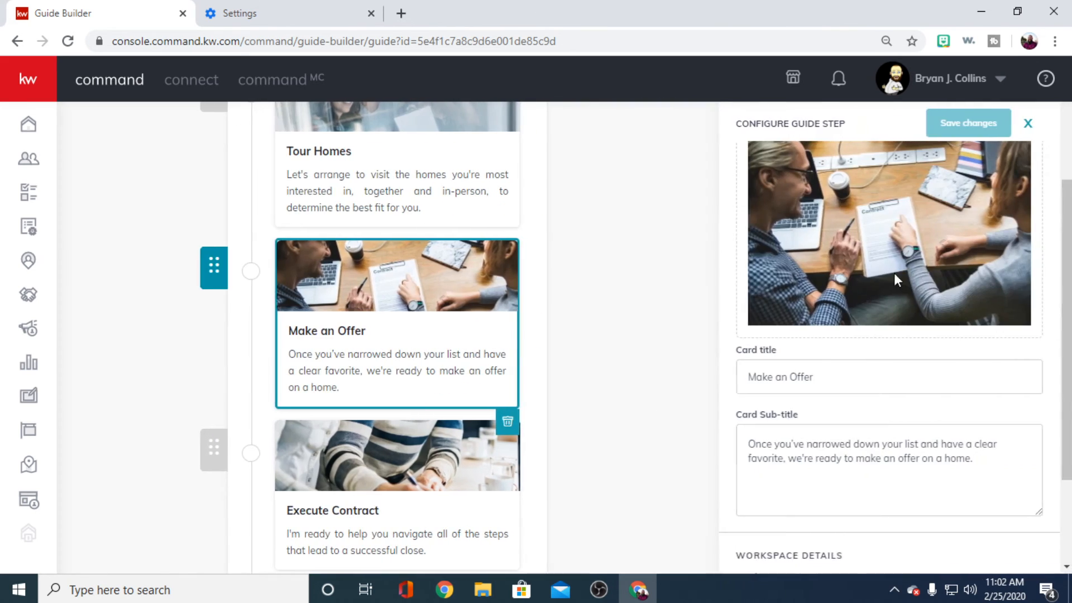
scroll(924, 355, "down", 2)
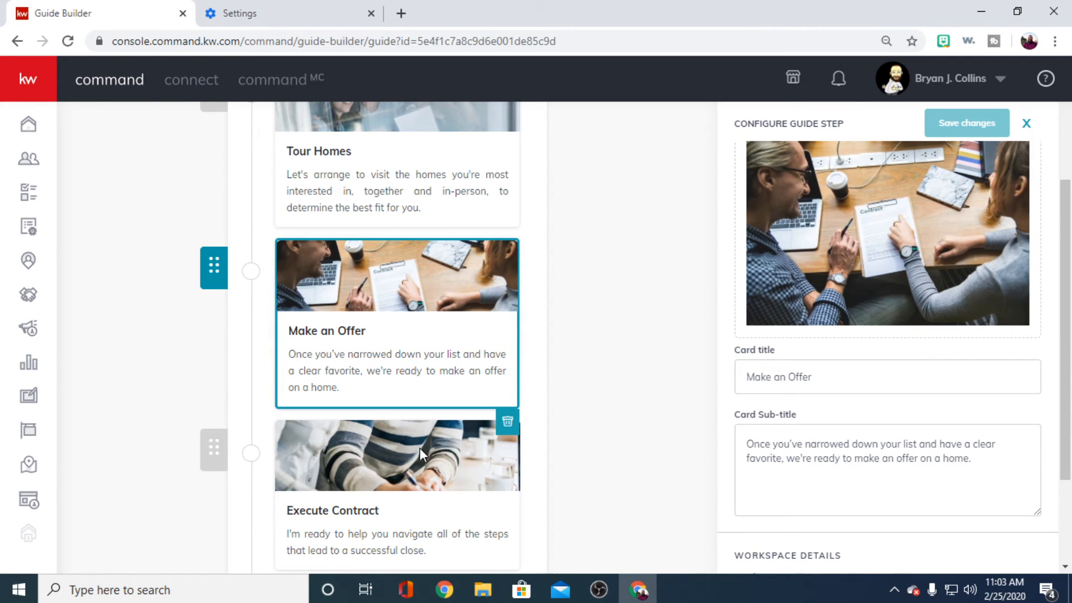
left_click(399, 478)
scroll(541, 429, "down", 10)
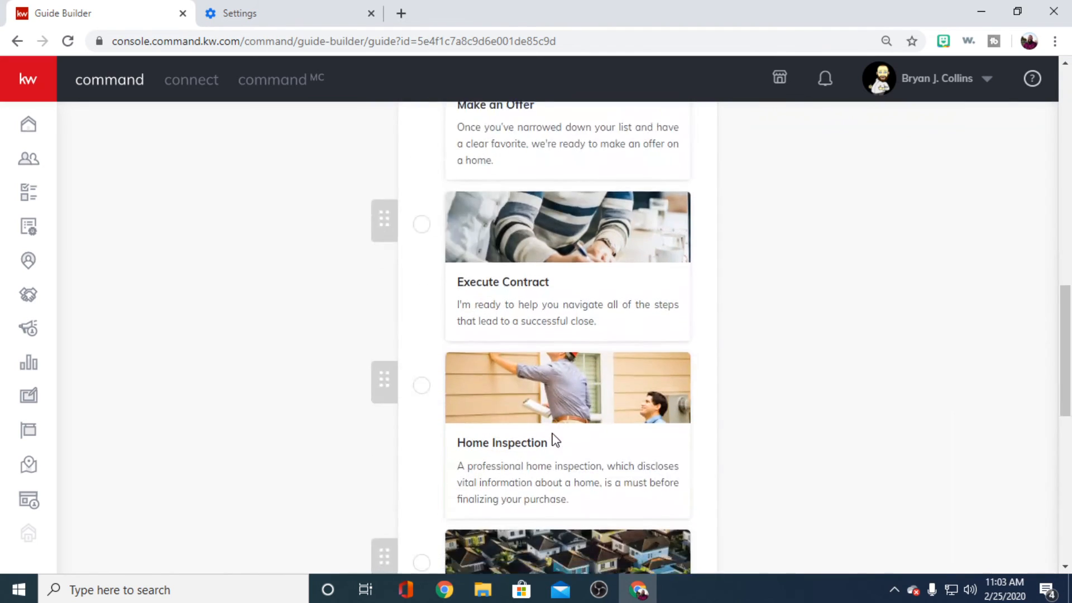
scroll(593, 416, "down", 5)
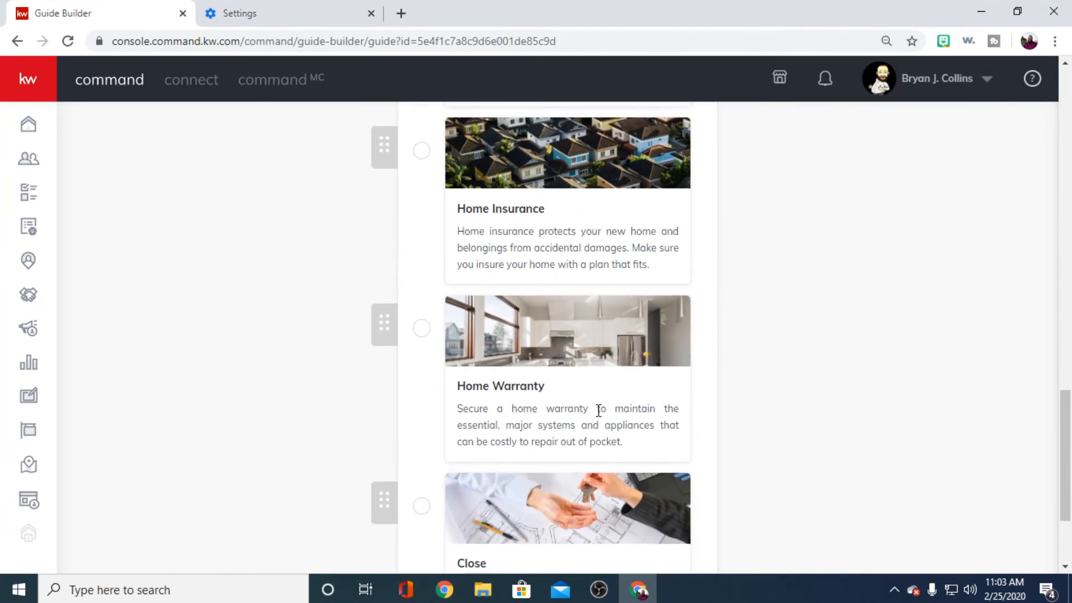
scroll(553, 394, "up", 5)
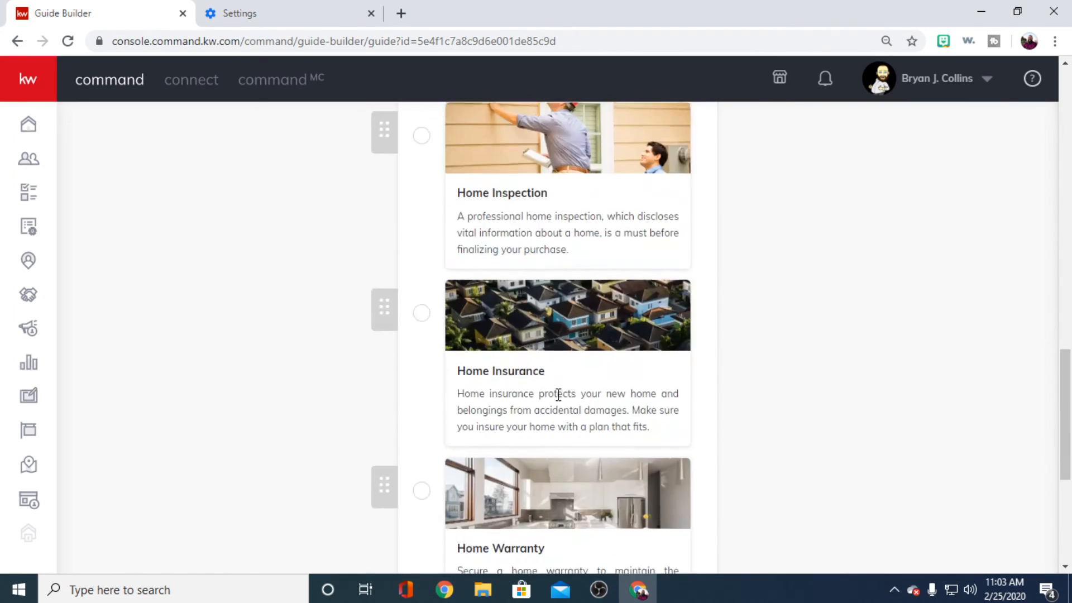
- Look over the final steps of the Buyer's Guide and examine the title and message of its introduction
scroll(564, 397, "down", 5)
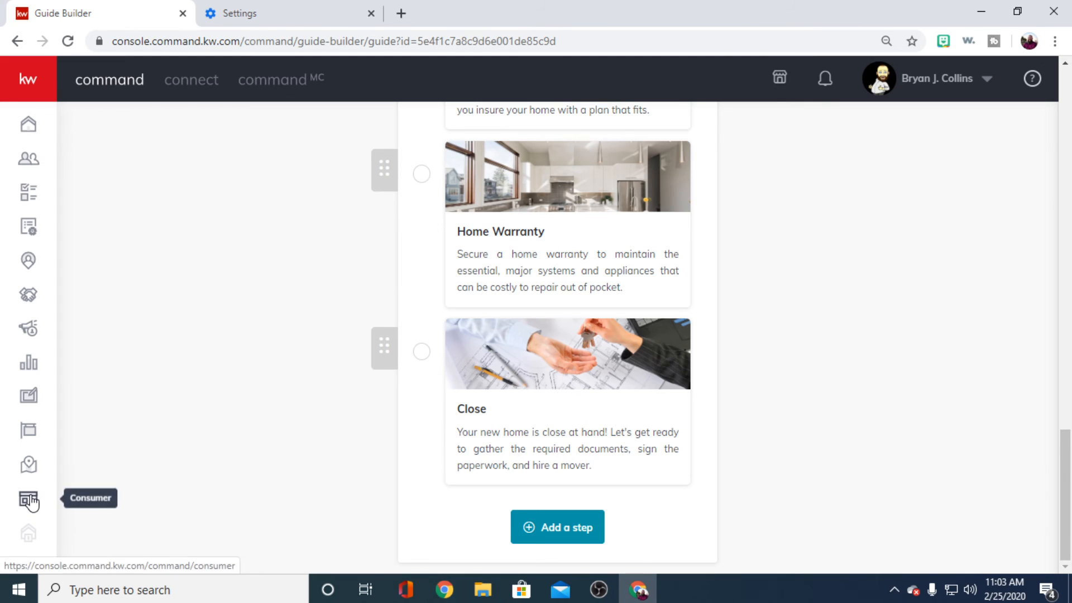
scroll(293, 346, "up", 17)
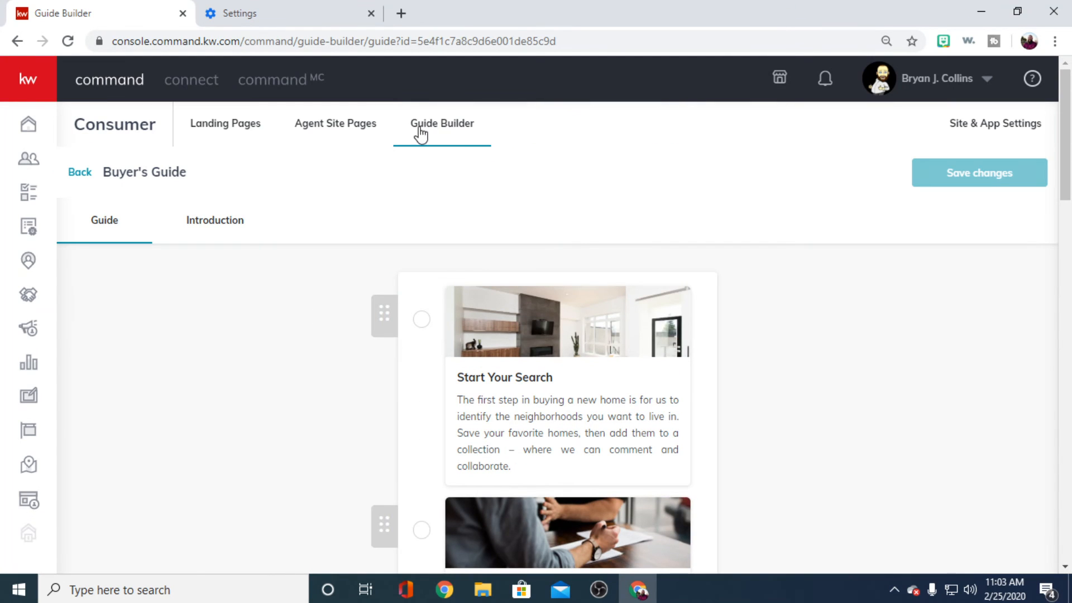
left_click(204, 239)
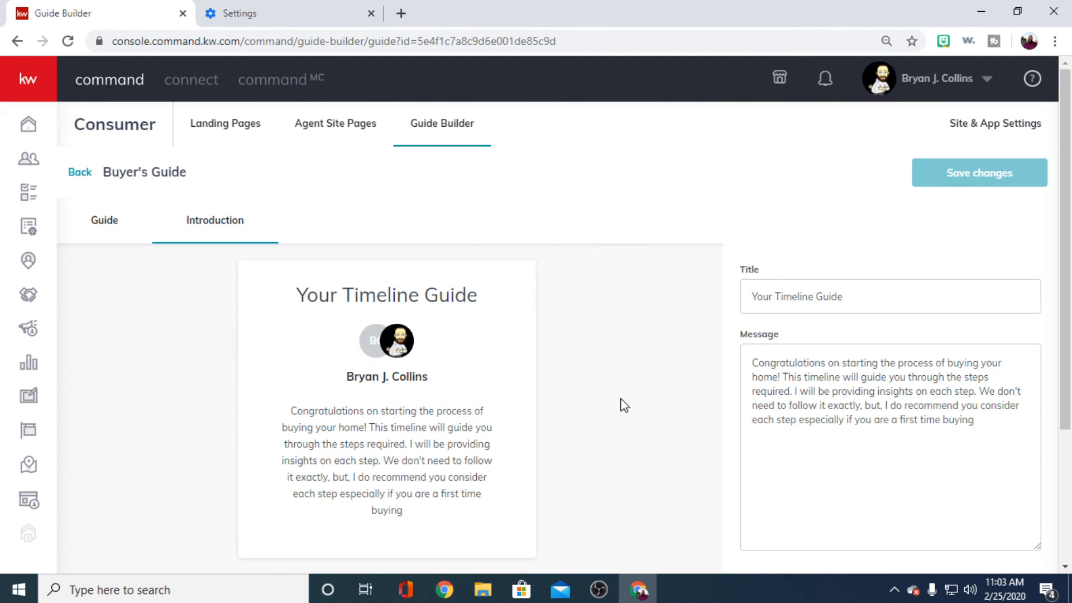
scroll(620, 401, "down", 2)
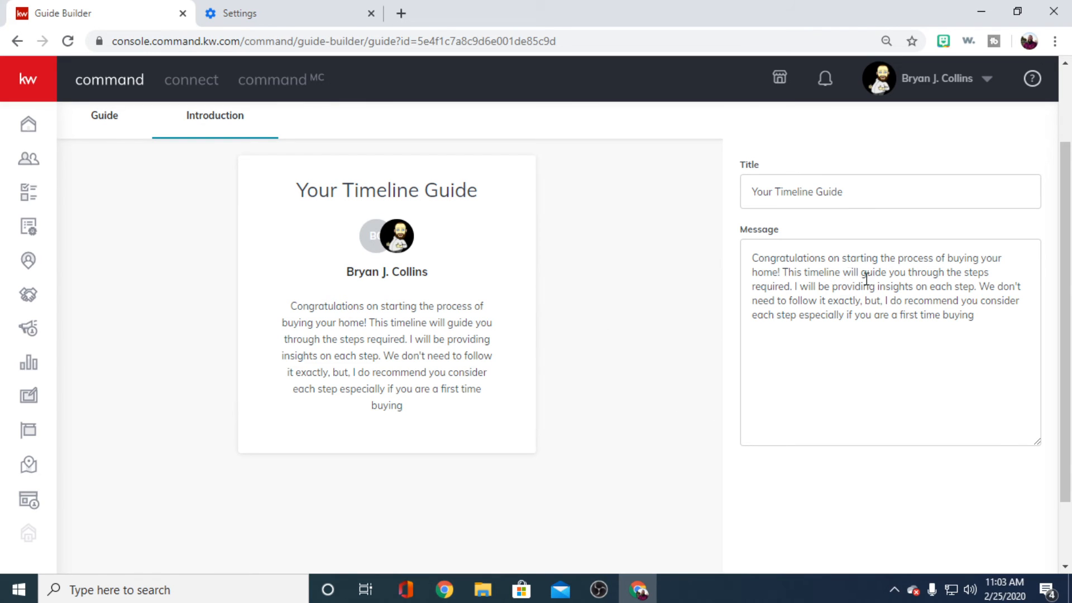
scroll(715, 369, "up", 2)
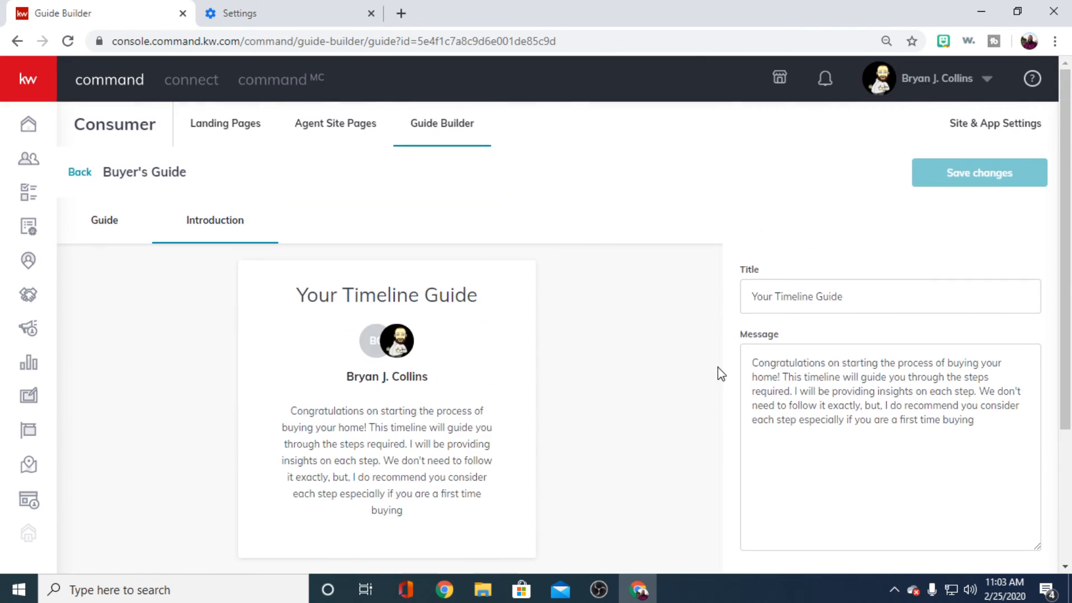
scroll(718, 374, "down", 2)
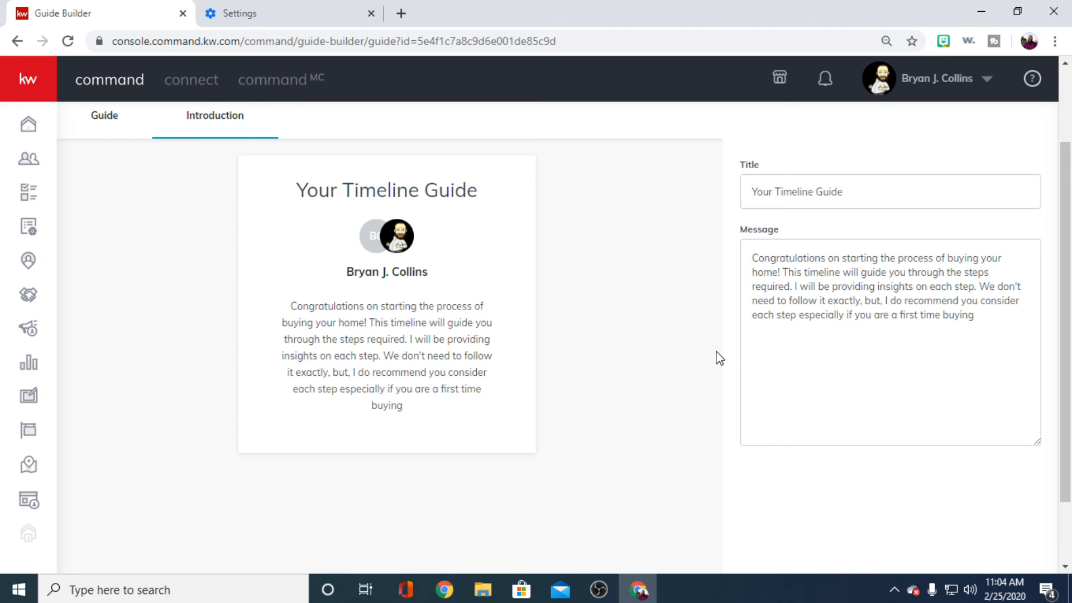
scroll(709, 311, "up", 2)
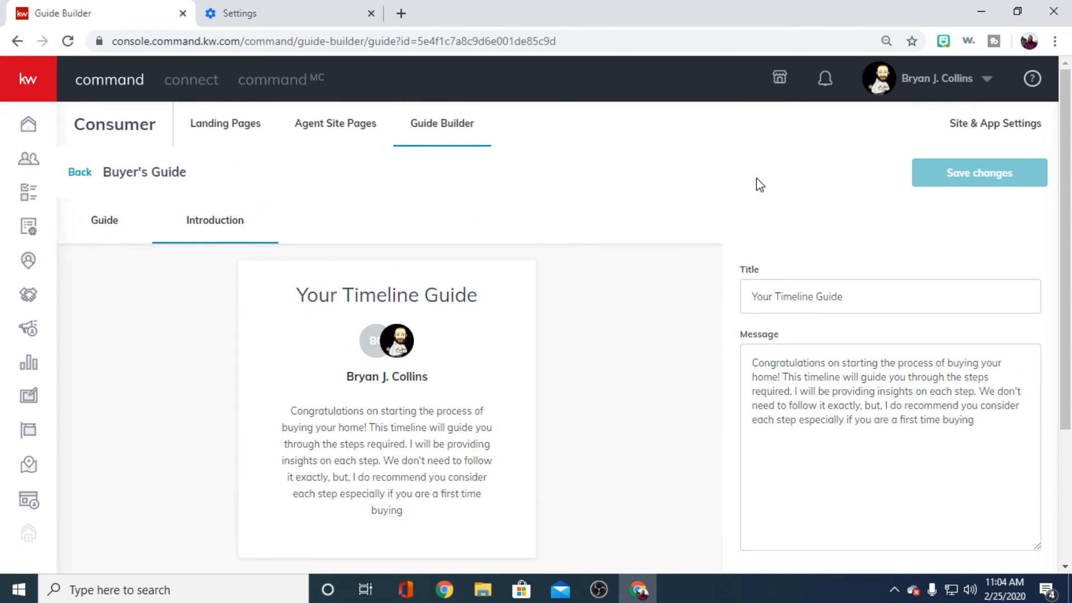
- Open the site and app settings and look over the general hero text, hero images and download app landing page settings
left_click(964, 123)
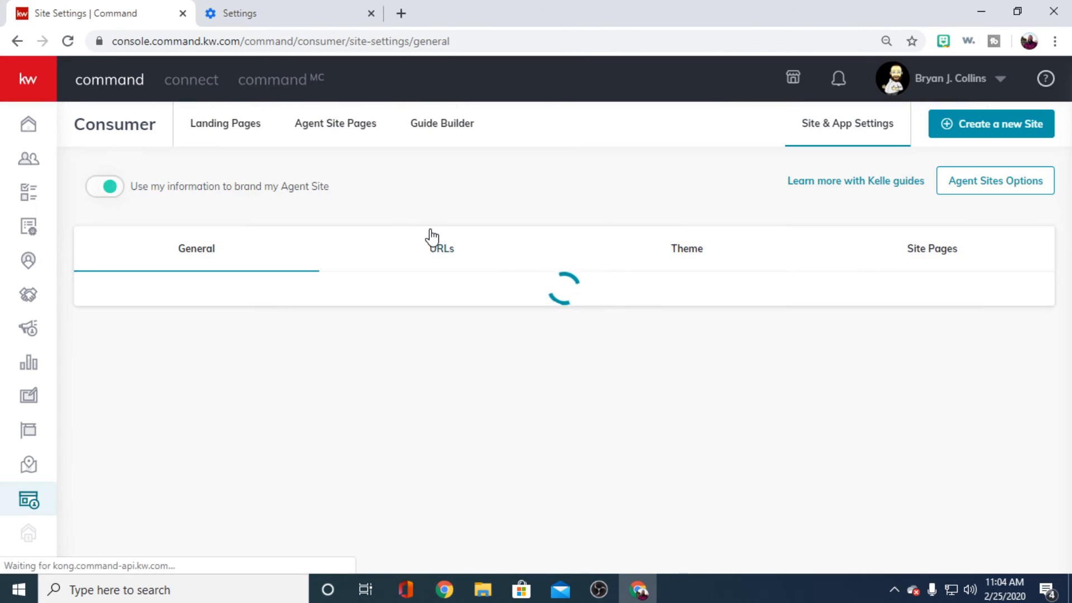
scroll(770, 335, "down", 4)
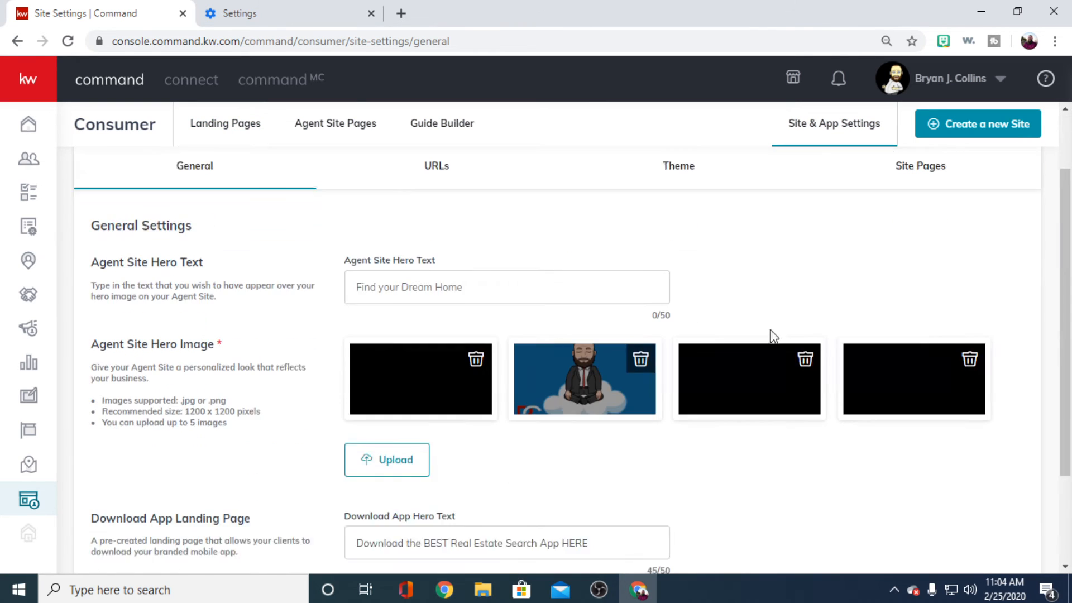
scroll(842, 455, "up", 3)
scroll(840, 451, "down", 3)
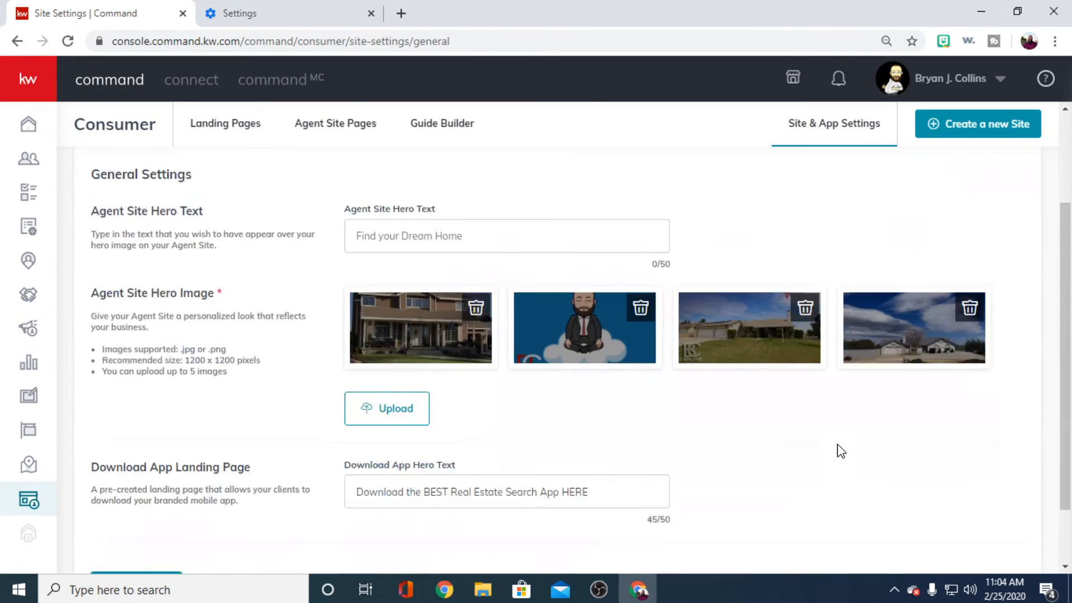
scroll(815, 432, "up", 1)
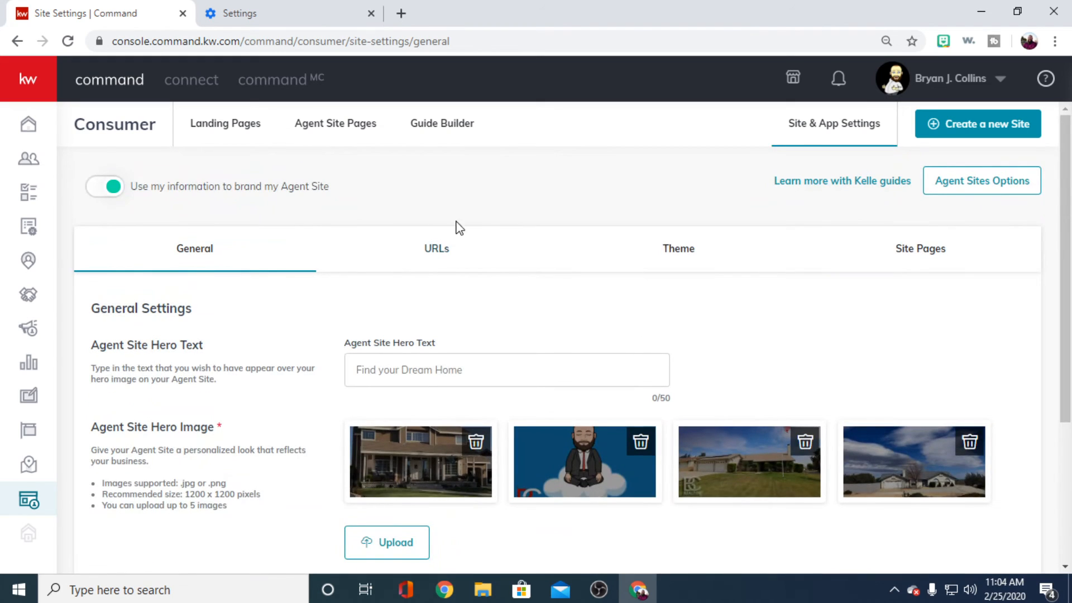
- View the Agent Site's page navigation settings and go to the landing pages overview
left_click(894, 267)
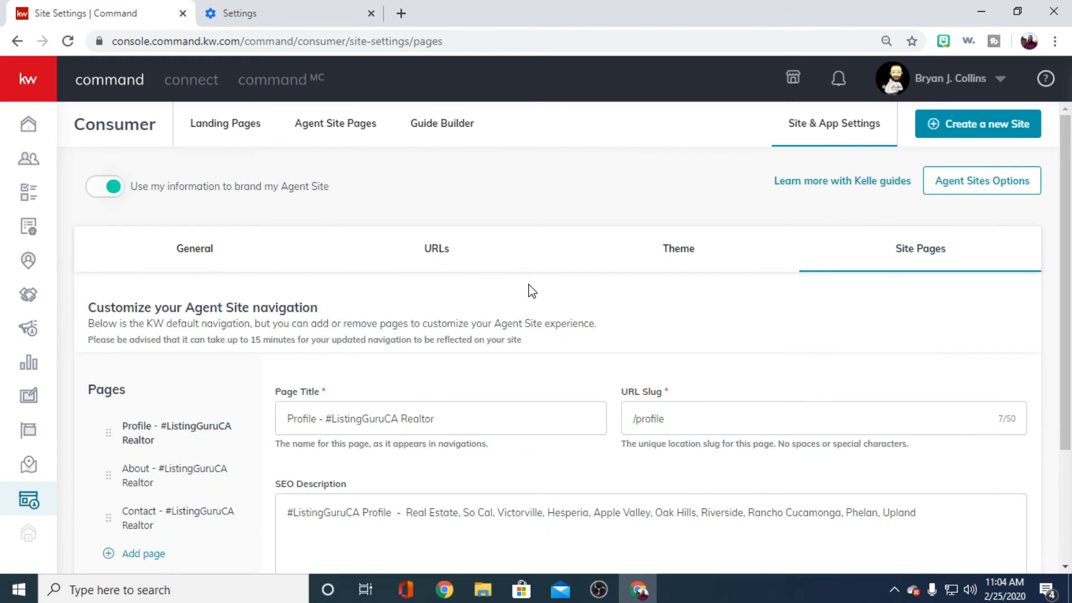
scroll(617, 314, "down", 3)
scroll(253, 310, "up", 3)
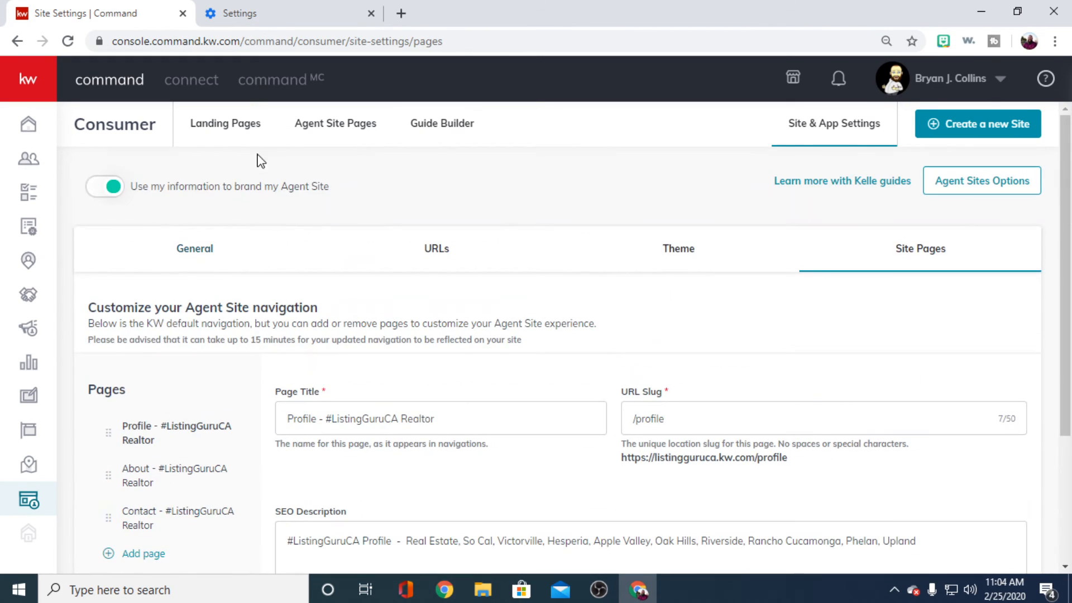
left_click(260, 135)
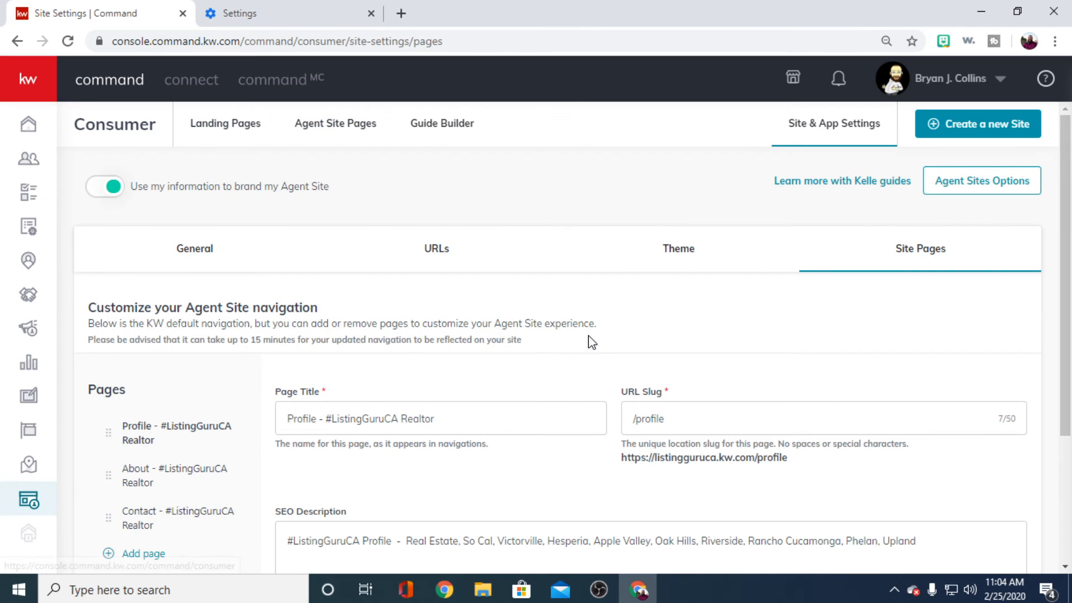
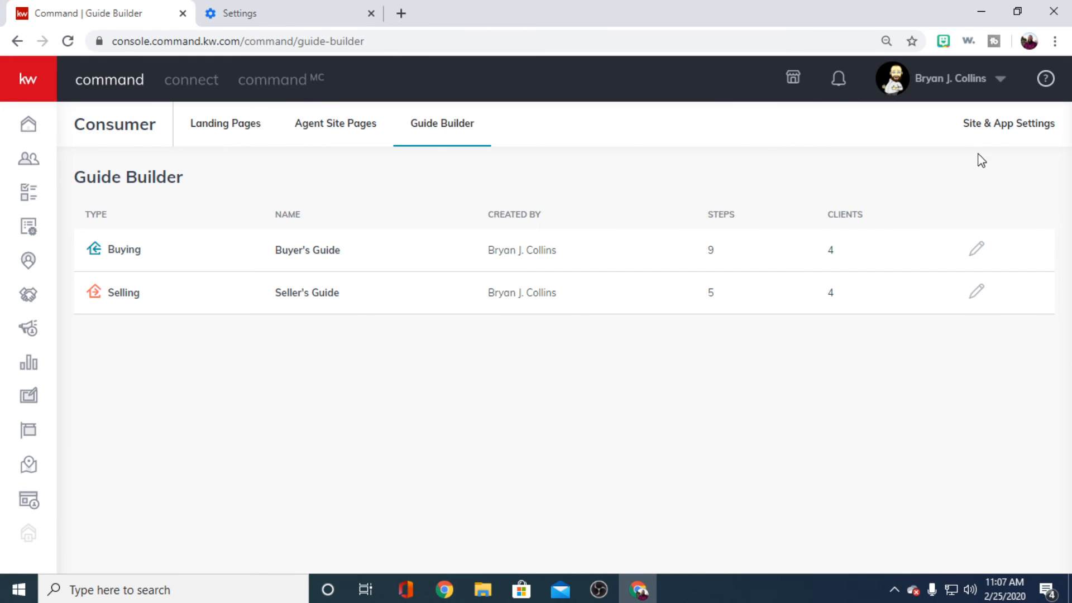
- Open the site and app settings and look over the Agent Site's page navigation and theme settings
left_click(983, 130)
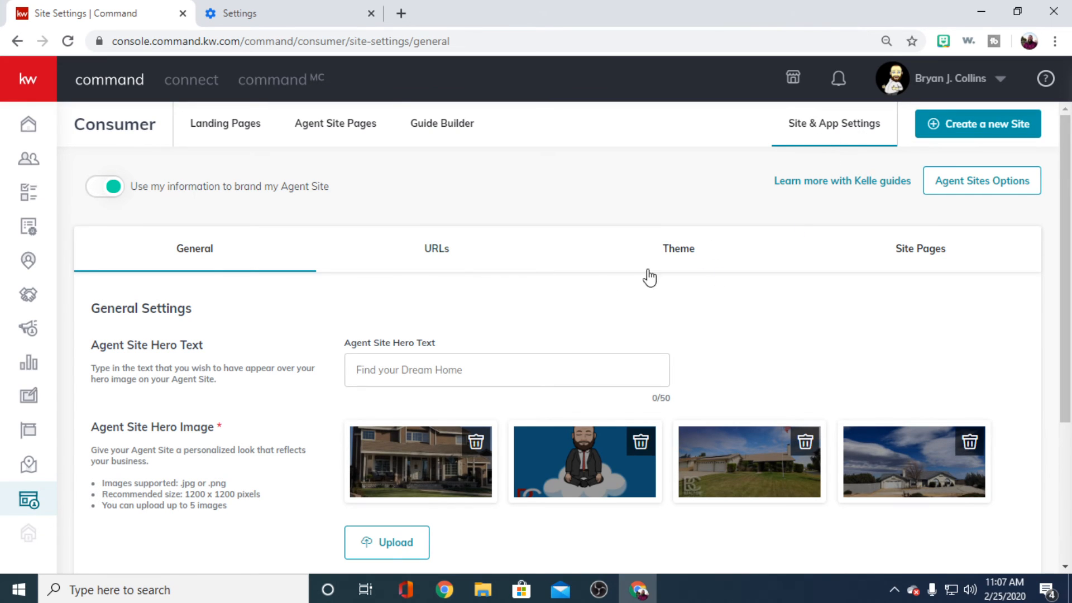
left_click(910, 251)
scroll(635, 303, "down", 3)
scroll(675, 306, "up", 3)
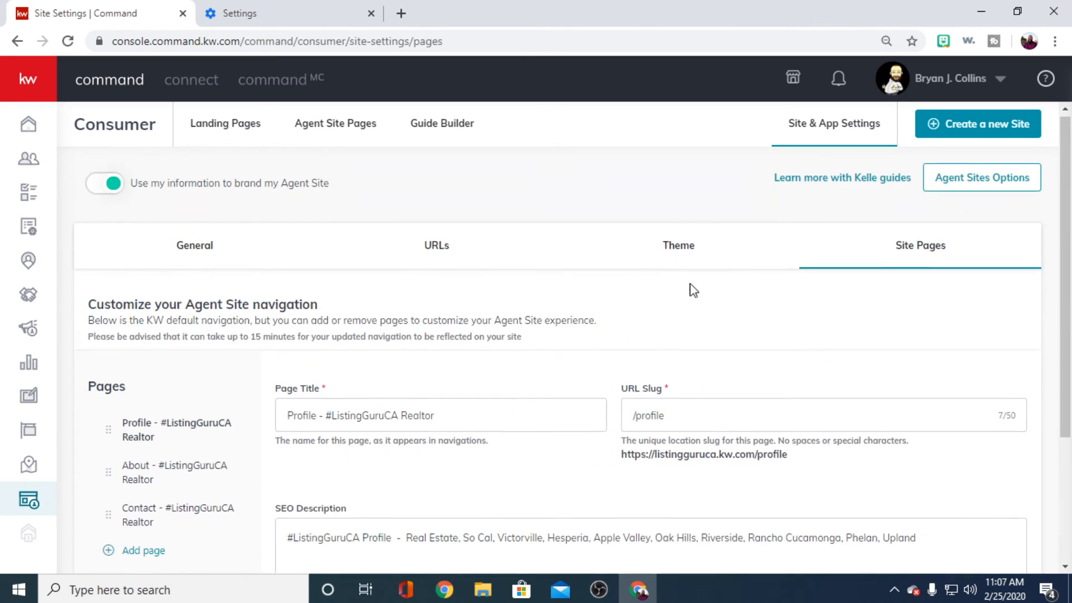
left_click(686, 254)
- View the URL settings and examine the domain choices, subdomain field, app URL and app text code
left_click(443, 252)
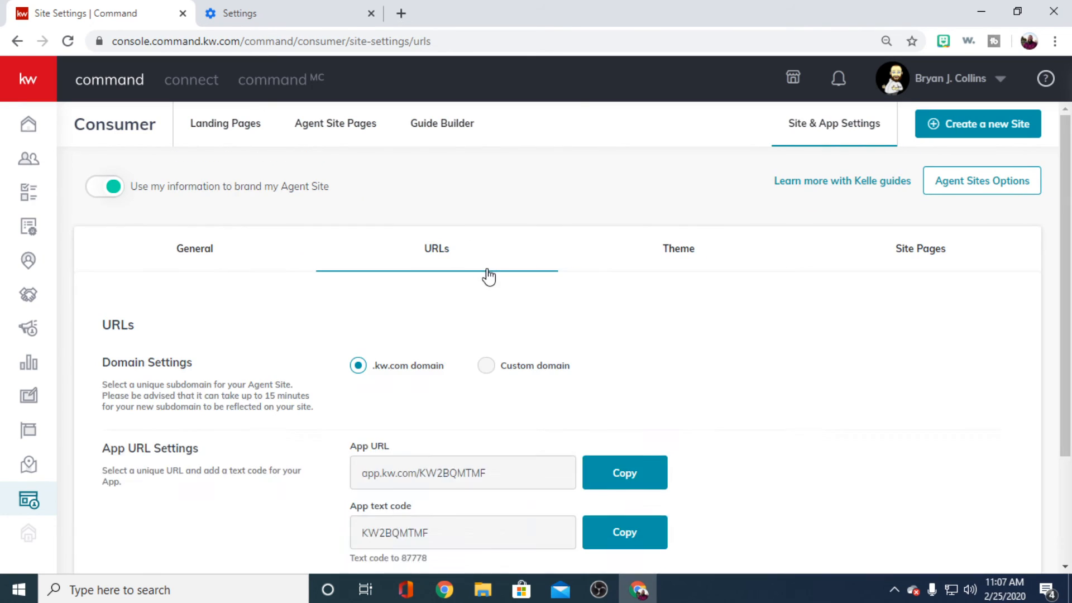
scroll(574, 322, "down", 3)
scroll(733, 331, "up", 3)
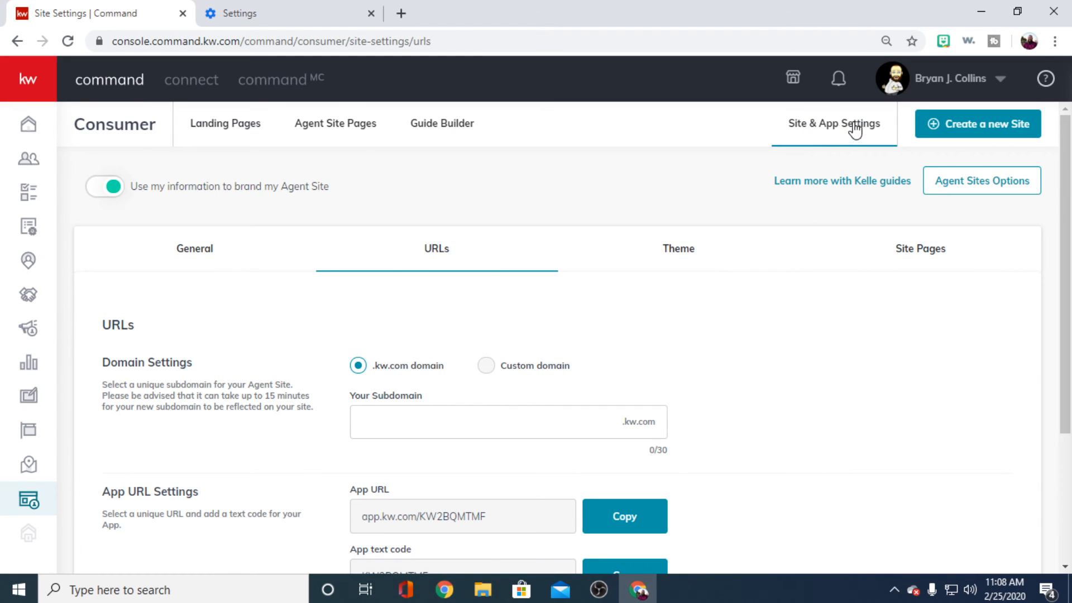
scroll(706, 280, "down", 2)
scroll(447, 234, "up", 2)
scroll(510, 282, "down", 3)
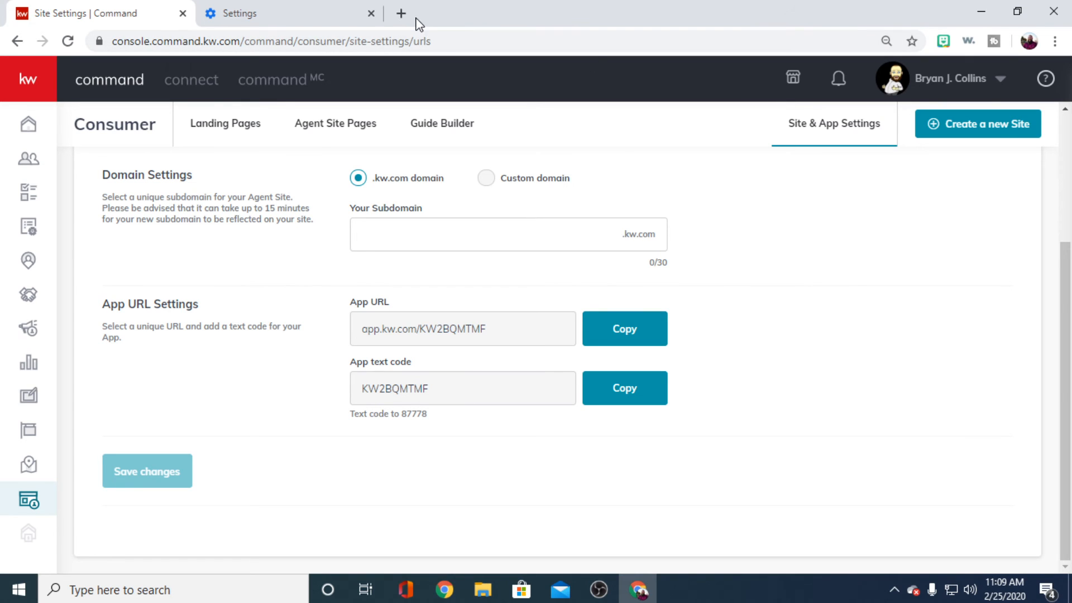
- Open the agent site listingguruca.kw.com in a new browser tab and accept its cookies
key("ctrl+t")
type("listingguruca.kw.com")
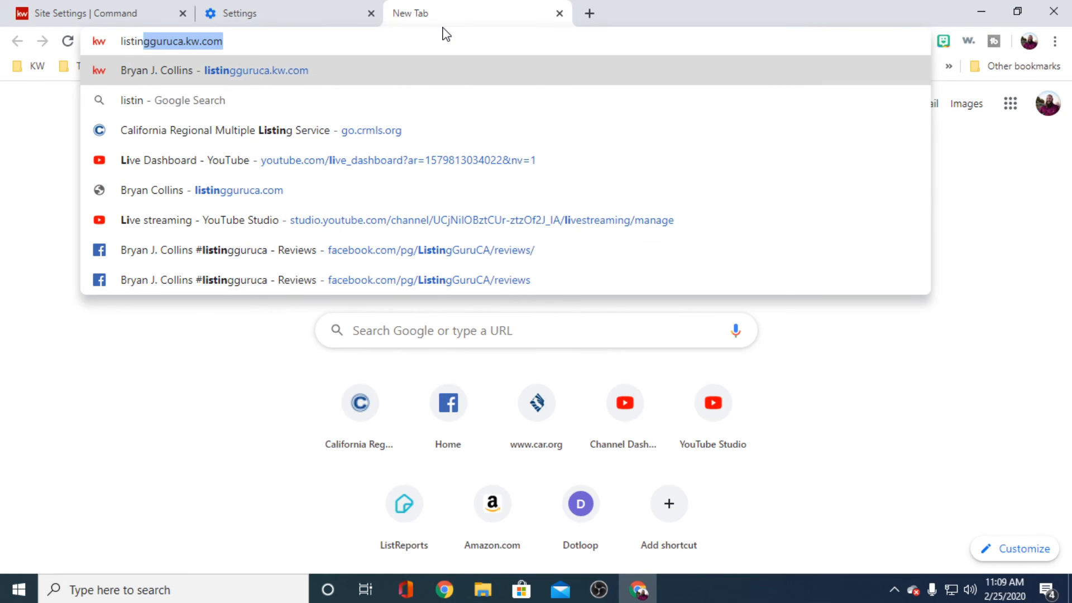
key("Return")
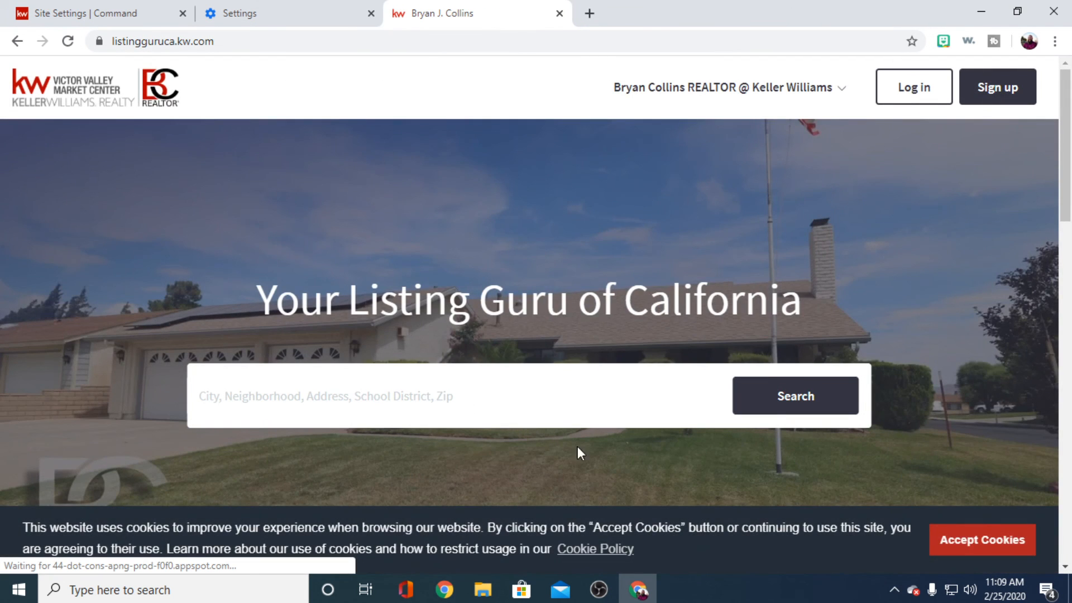
left_click(1022, 535)
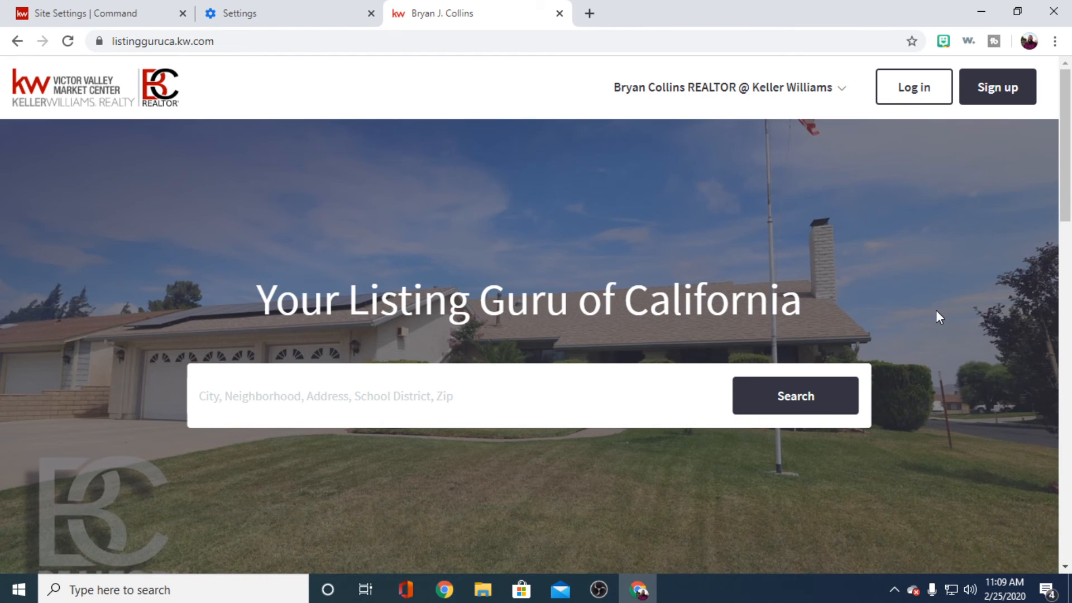
- Look over the agent site's home page and search for properties around the current location, allowing location access
scroll(450, 369, "down", 2)
scroll(464, 343, "down", 4)
scroll(376, 287, "up", 4)
left_click(357, 304)
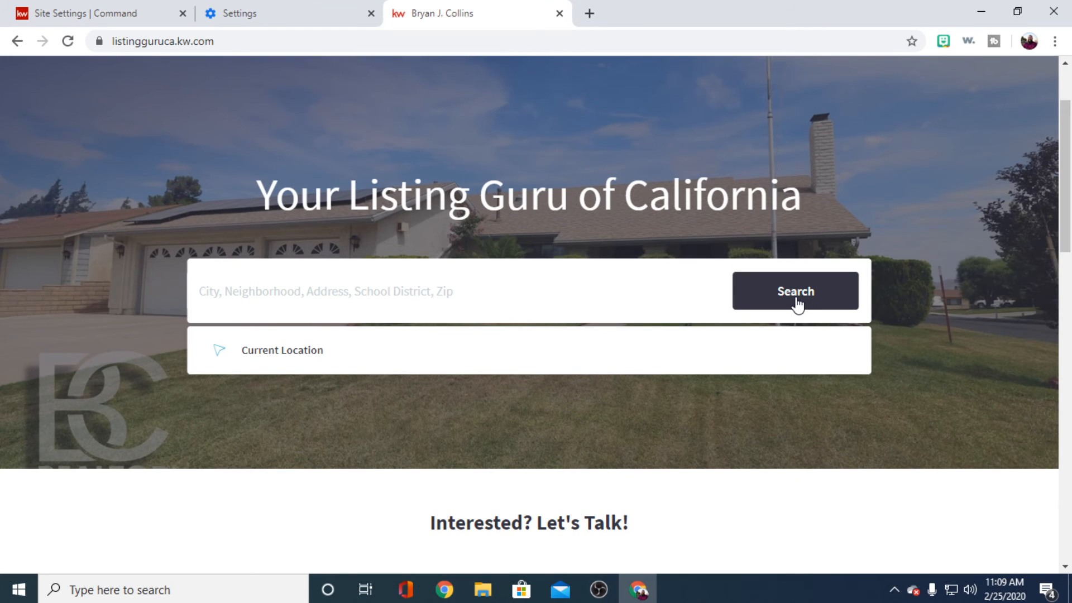
left_click(778, 307)
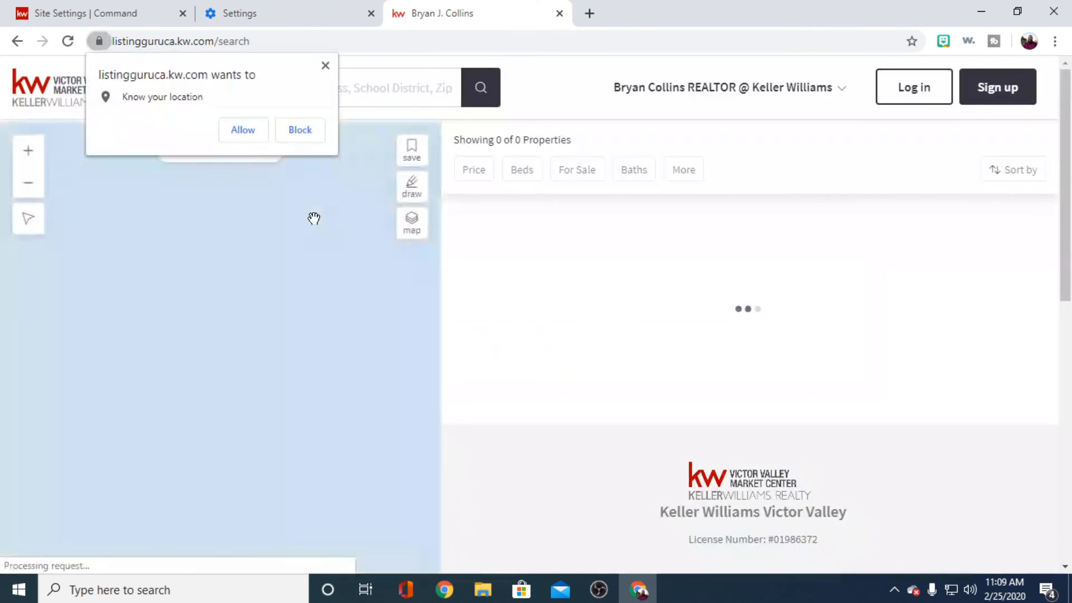
left_click(242, 130)
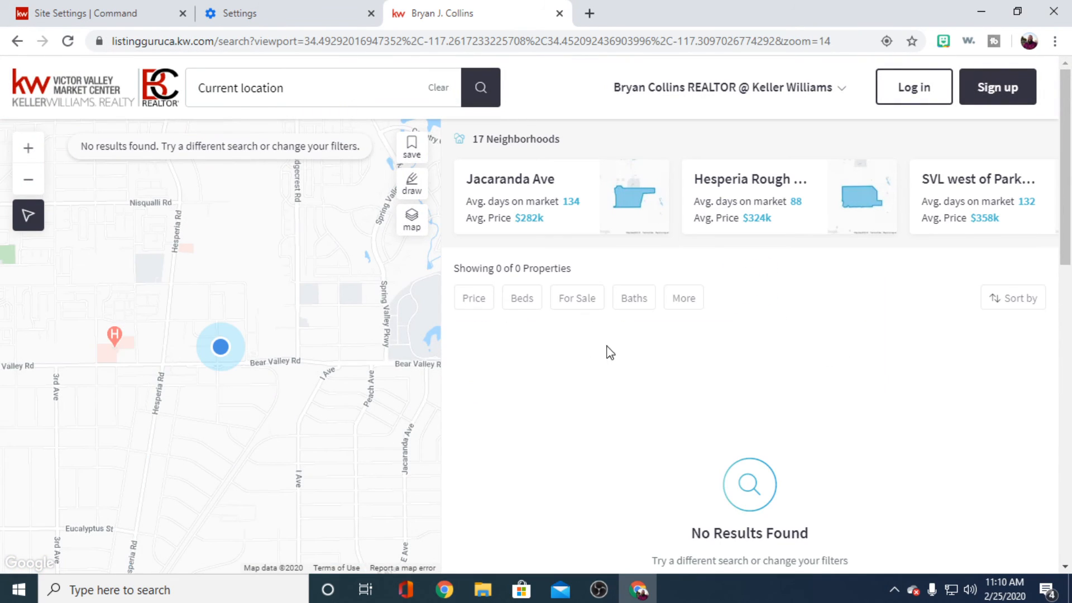
- Examine the property search results page and the neighborhoods on the map around the current location
scroll(524, 397, "down", 10)
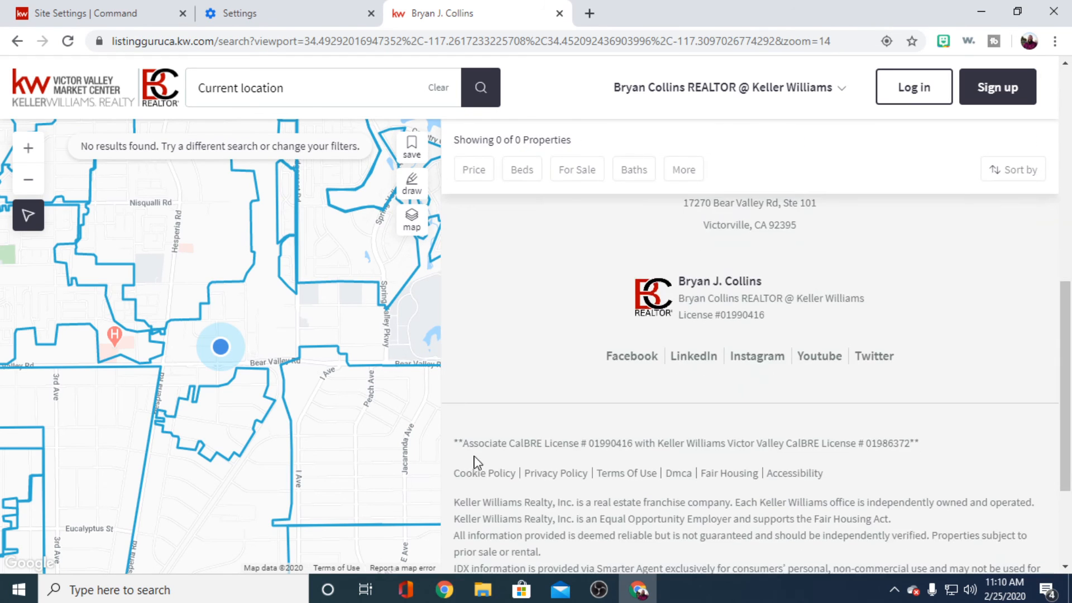
scroll(525, 458, "down", 3)
scroll(569, 443, "up", 12)
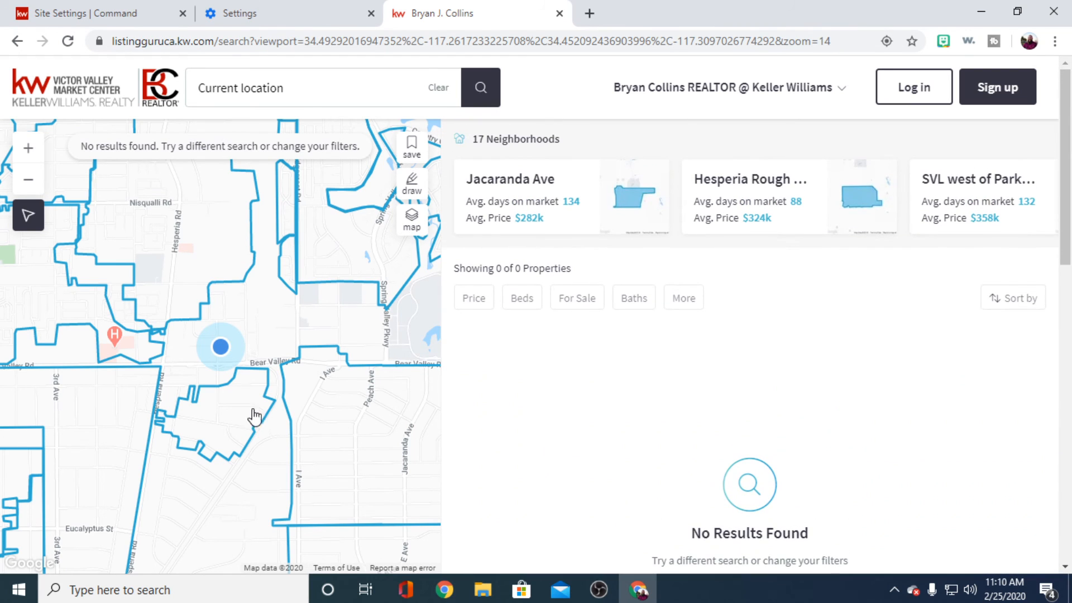
left_click_drag(254, 416, 325, 408)
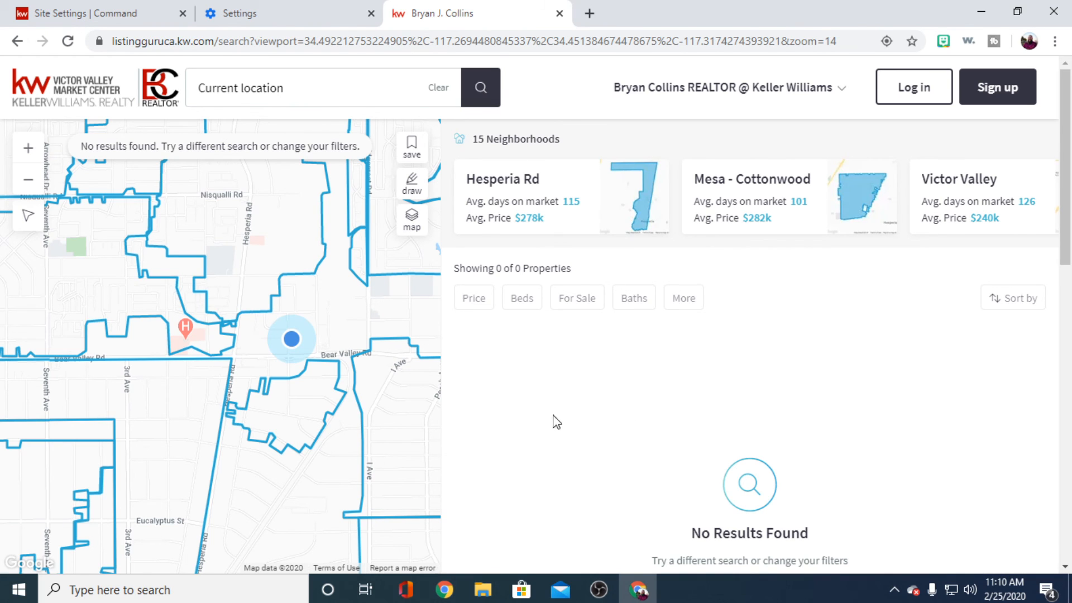
- Return to Command and look over the list of landing pages in the Consumer overview
left_click(67, 13)
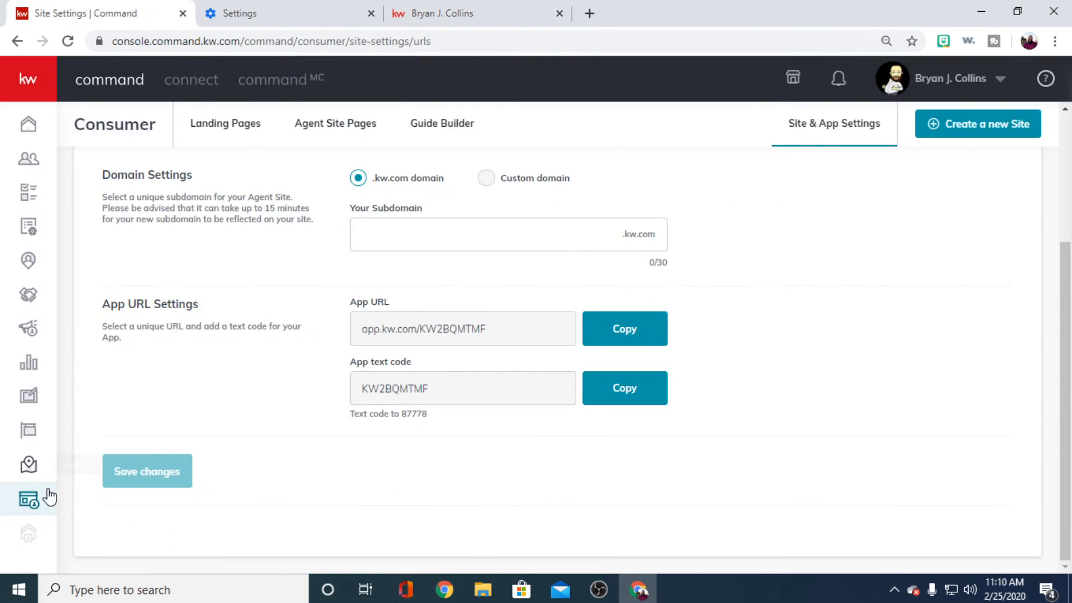
left_click(31, 498)
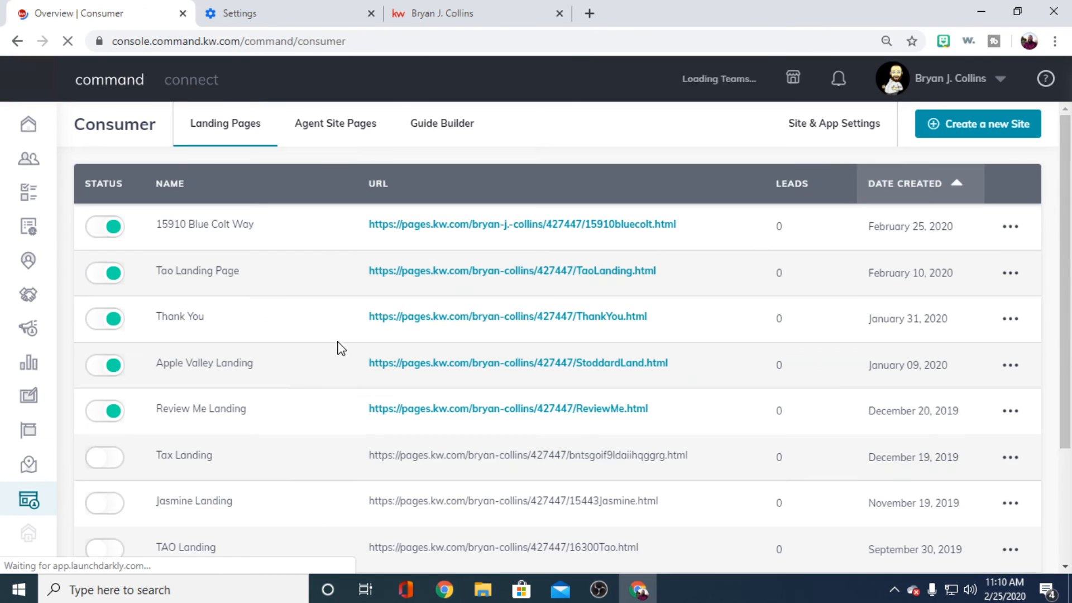
scroll(277, 407, "down", 3)
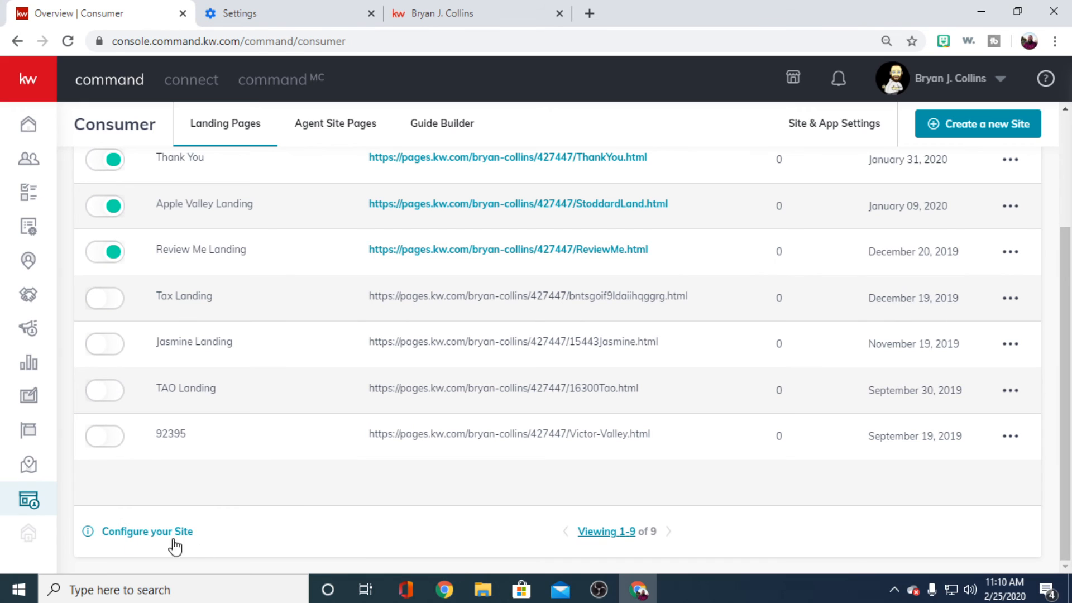
scroll(490, 440, "up", 1)
scroll(490, 440, "up", 2)
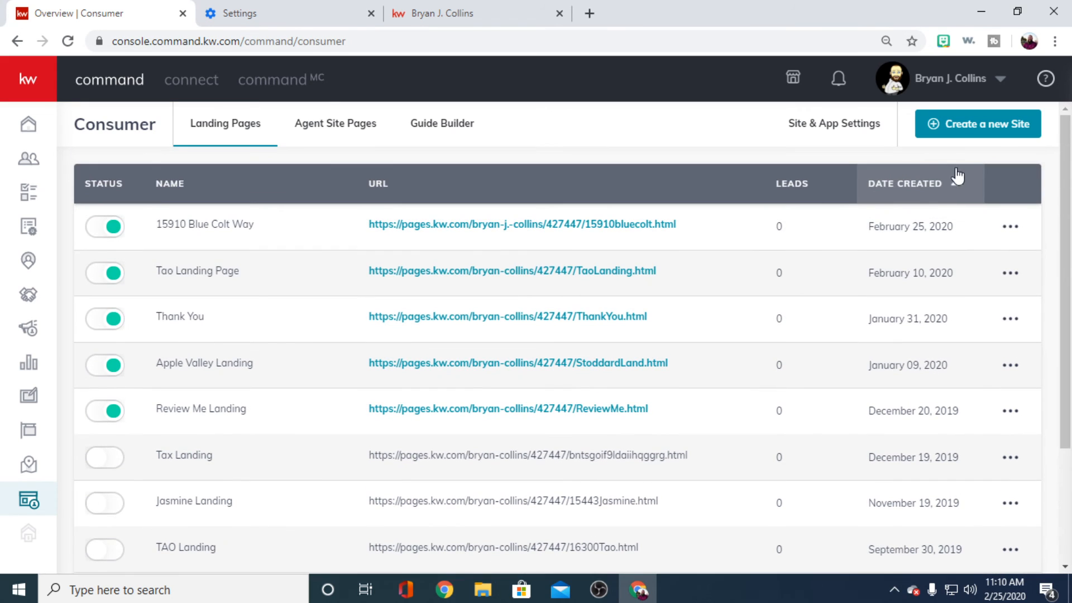
- View the Agent Sites provider options in the site and app settings, including the new KW Agent Sites, and close the dialog
left_click(832, 123)
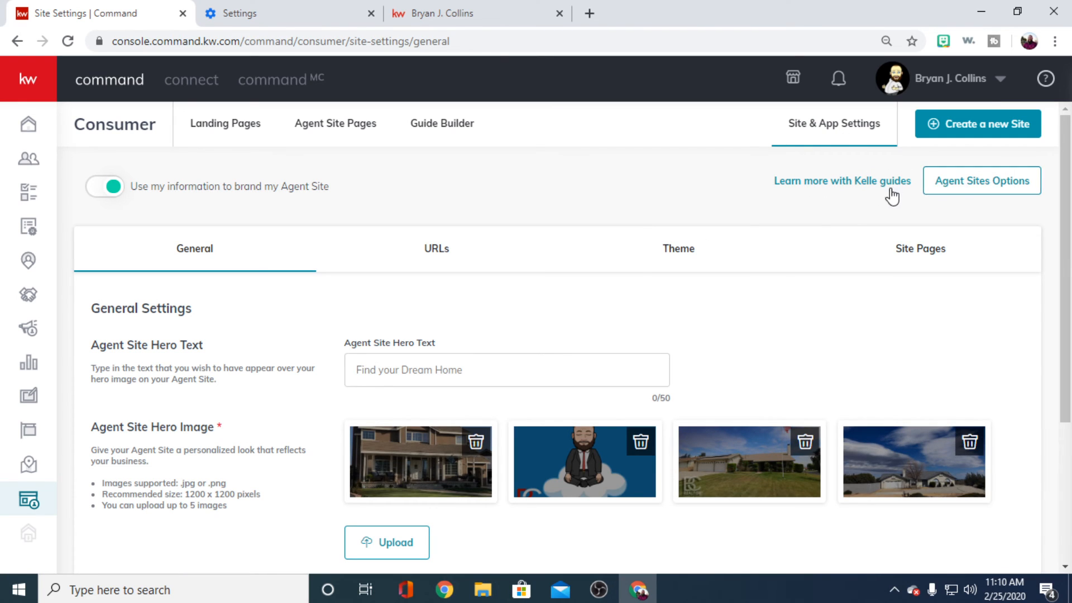
left_click(952, 187)
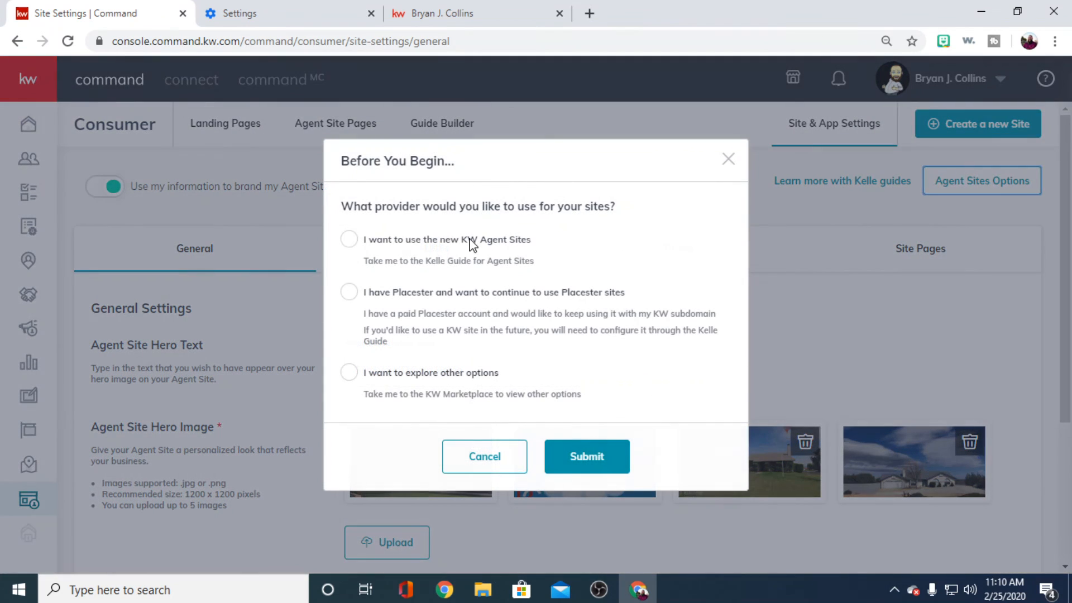
left_click(350, 239)
left_click(592, 469)
left_click(728, 161)
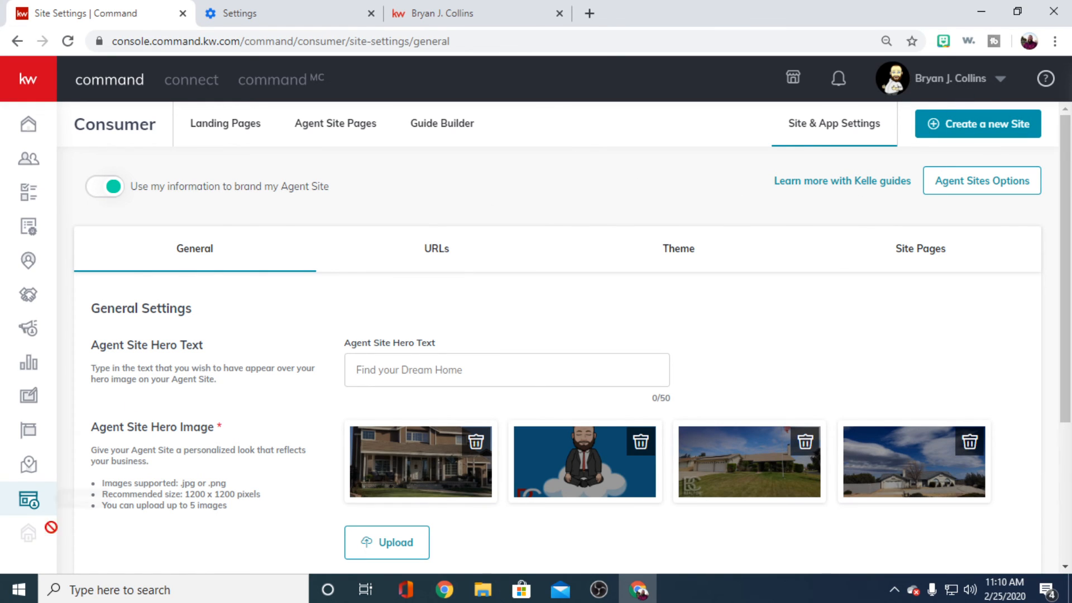
- Look over the Agent Site's general settings, from the hero text and images to the download app landing page
scroll(167, 492, "down", 3)
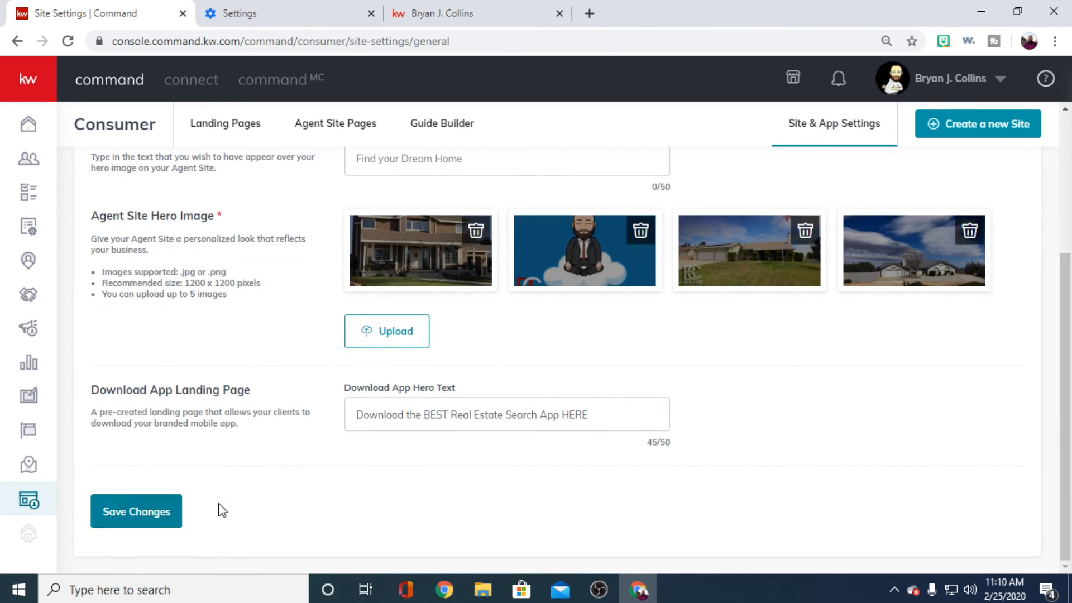
scroll(362, 435, "up", 3)
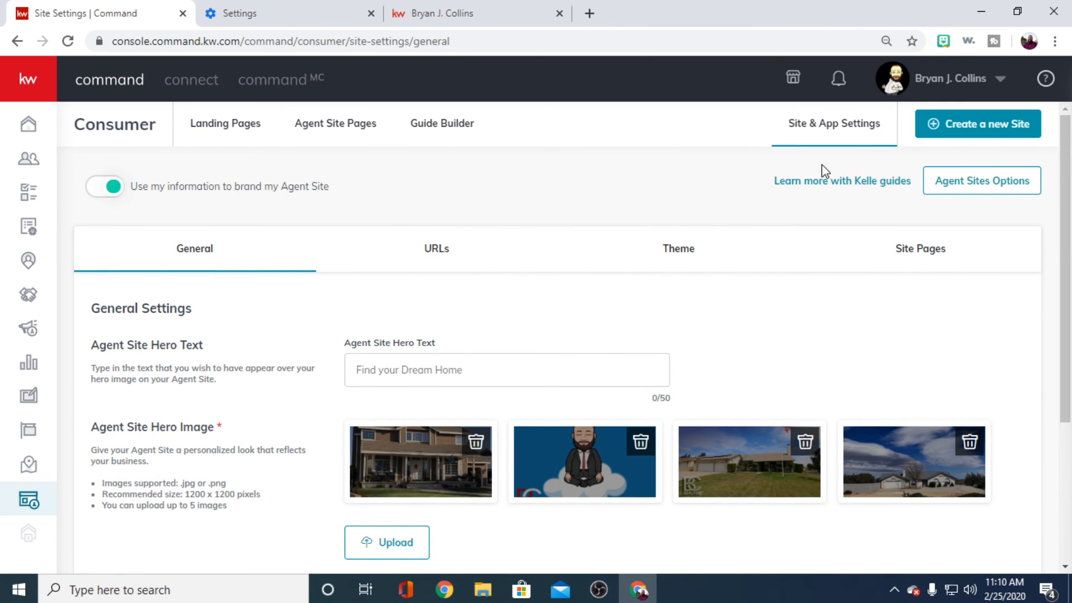
scroll(357, 368, "down", 3)
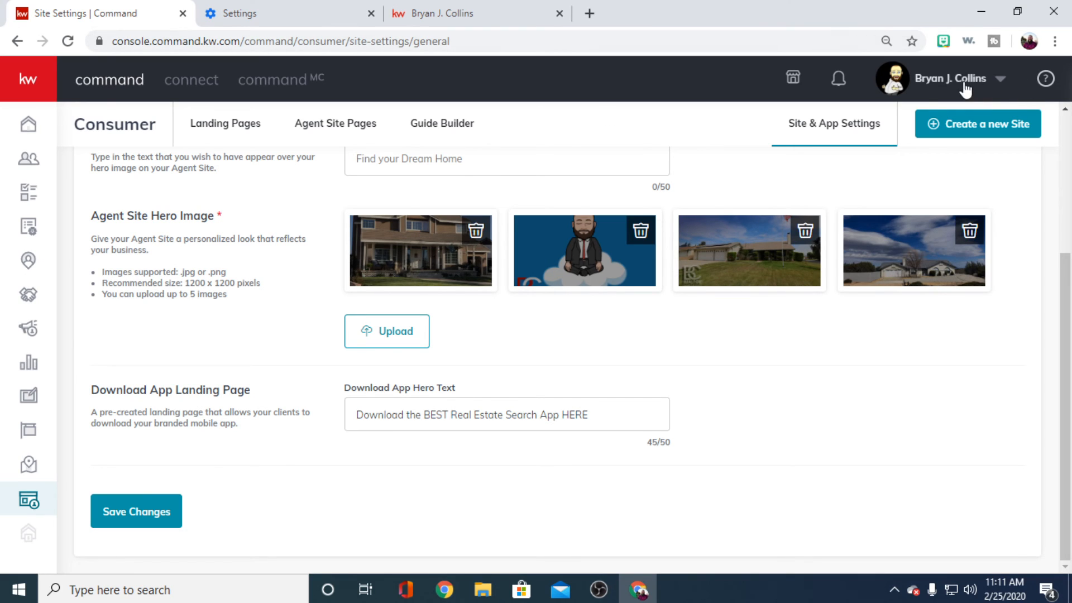
- Leave the site settings for Connect without saving, and log in to KWConnect.com from there
left_click(183, 76)
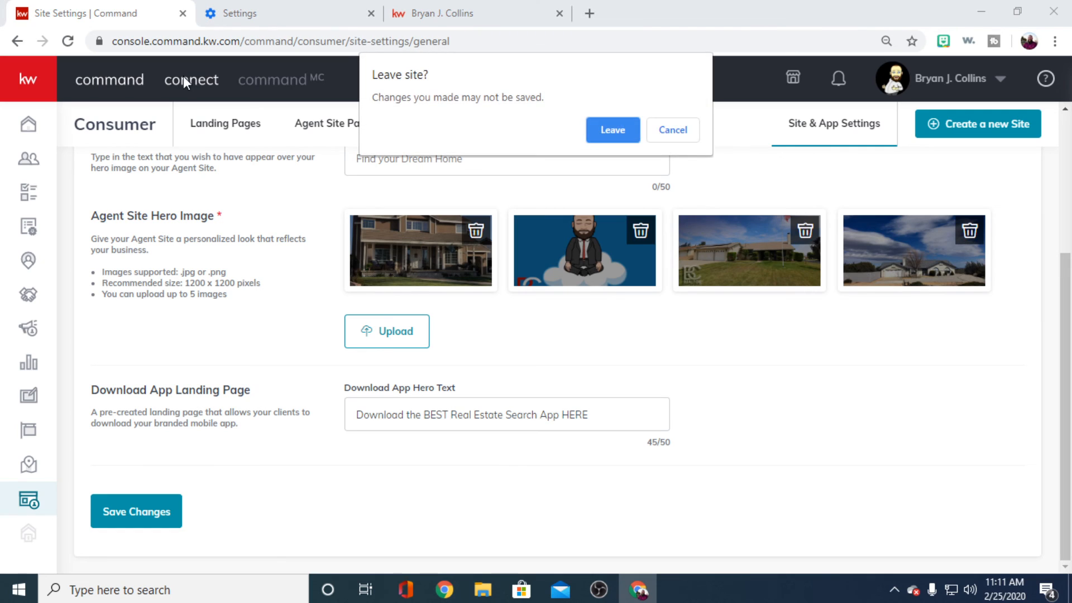
left_click(591, 129)
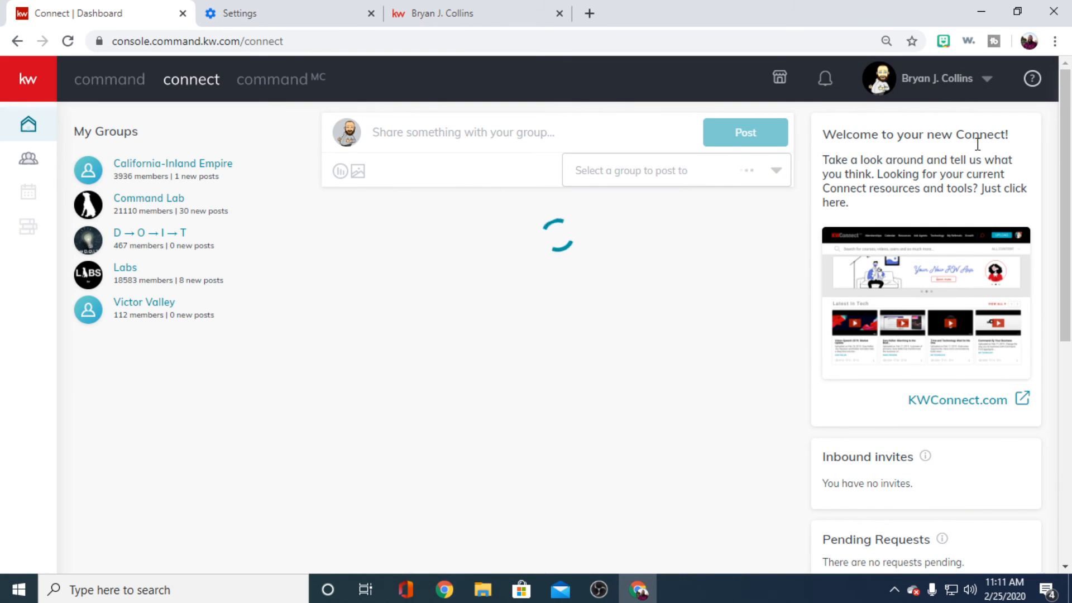
left_click(932, 402)
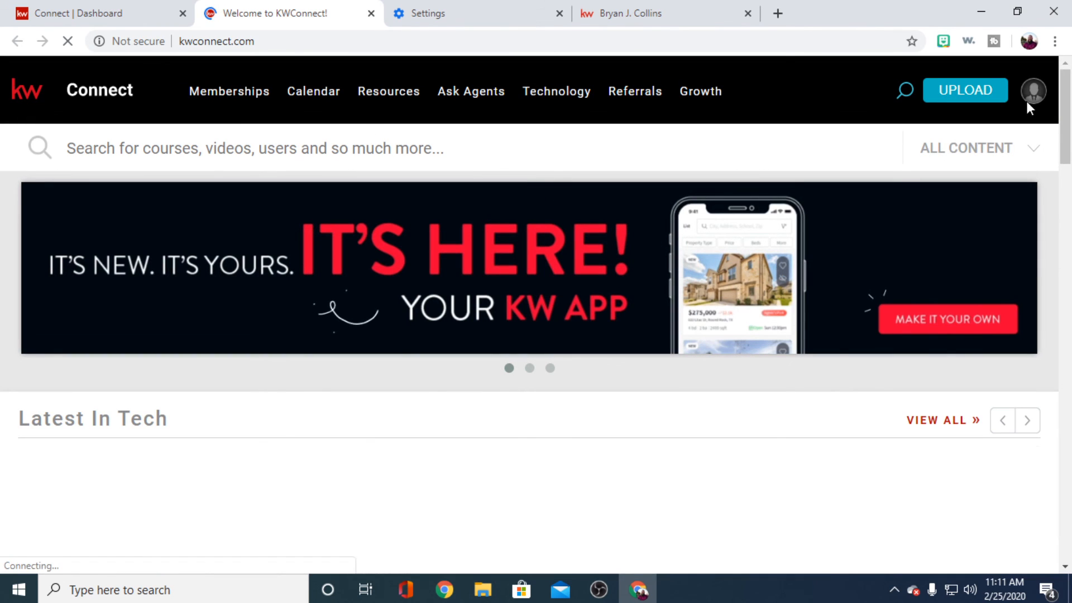
mouse_move(1033, 95)
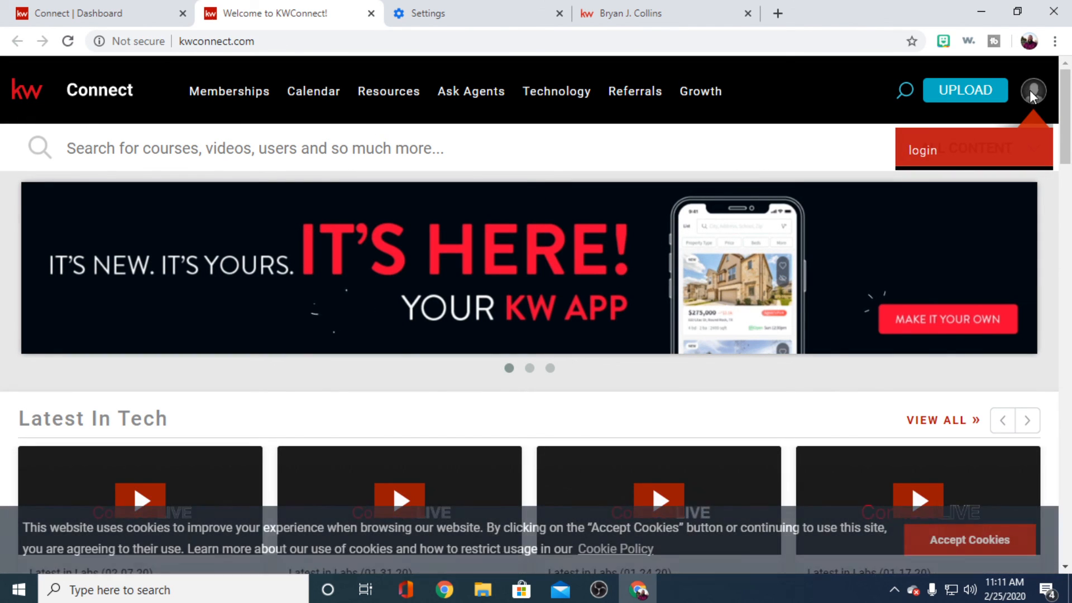
left_click(925, 158)
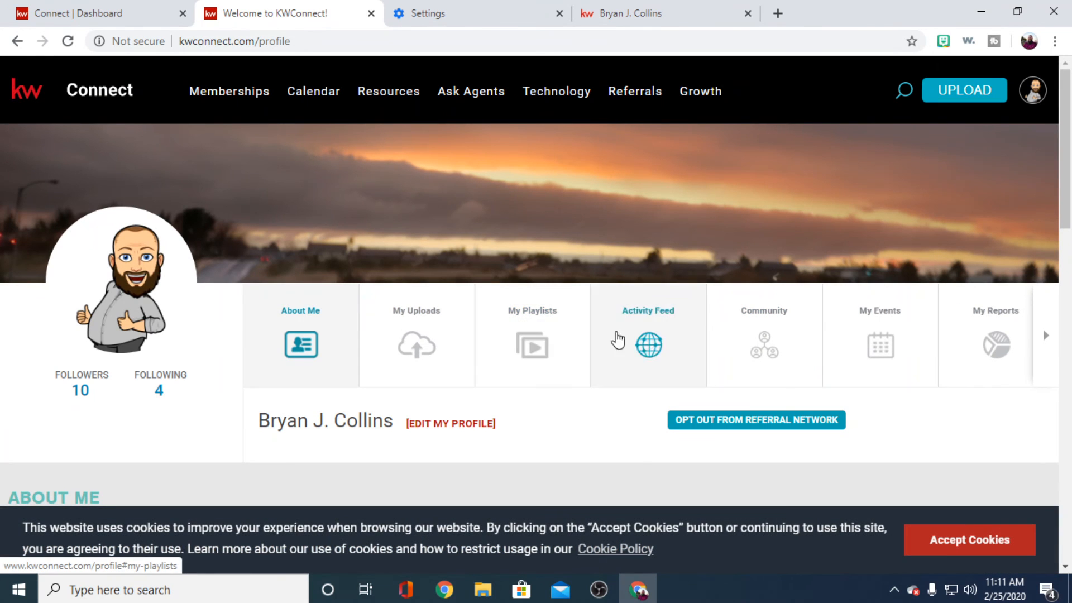
- Accept the cookies on the KWConnect profile page and open the profile for editing
scroll(974, 391, "down", 2)
left_click(974, 534)
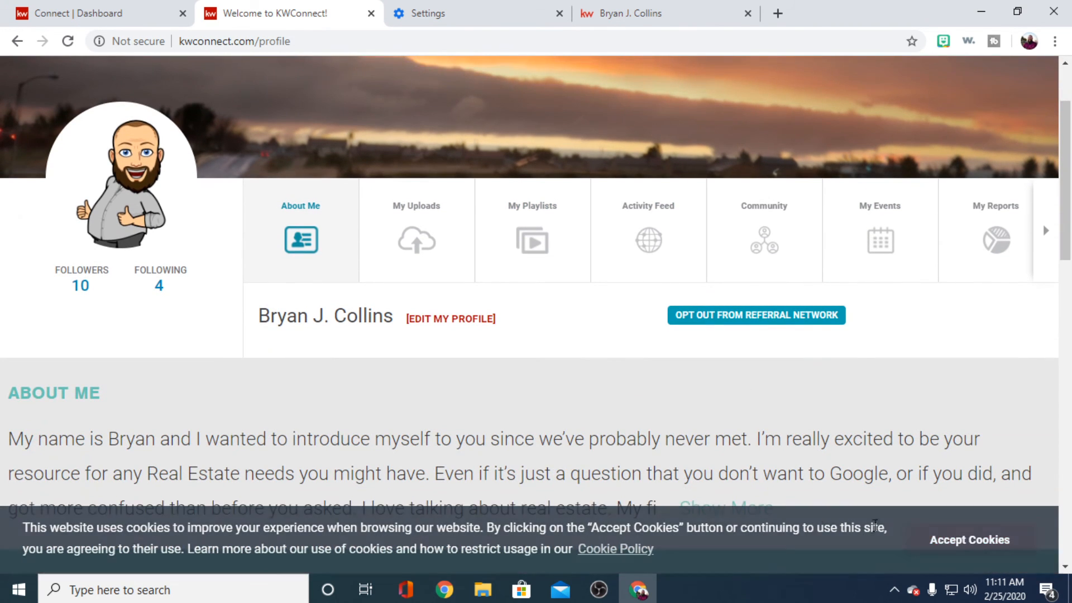
left_click(441, 323)
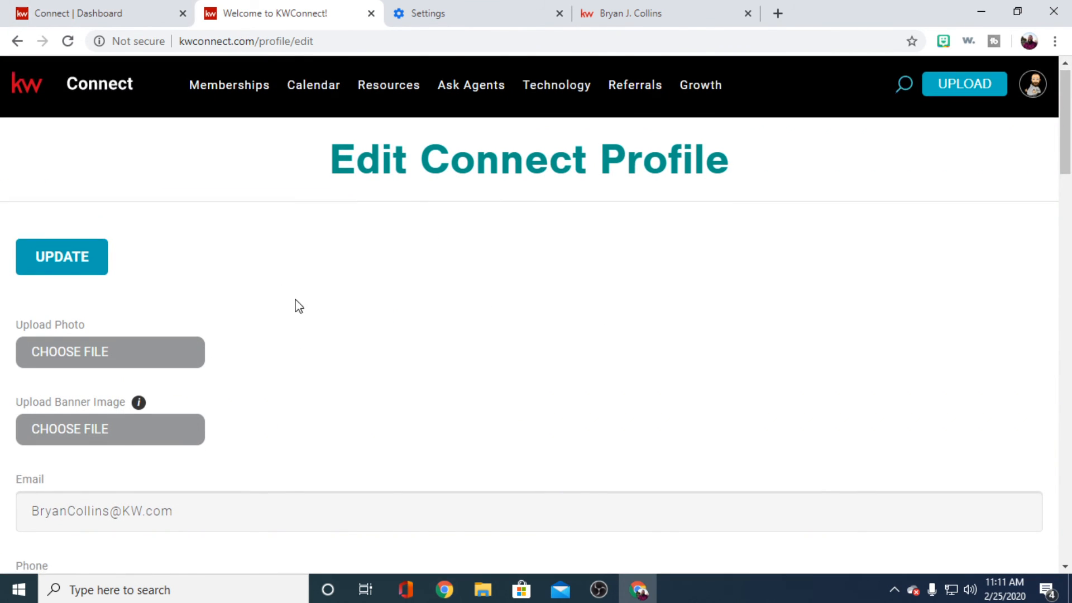
- Look over the Connect profile's contact, service area, bio and social media fields, and return to the Connect dashboard
scroll(363, 313, "down", 12)
scroll(253, 491, "down", 10)
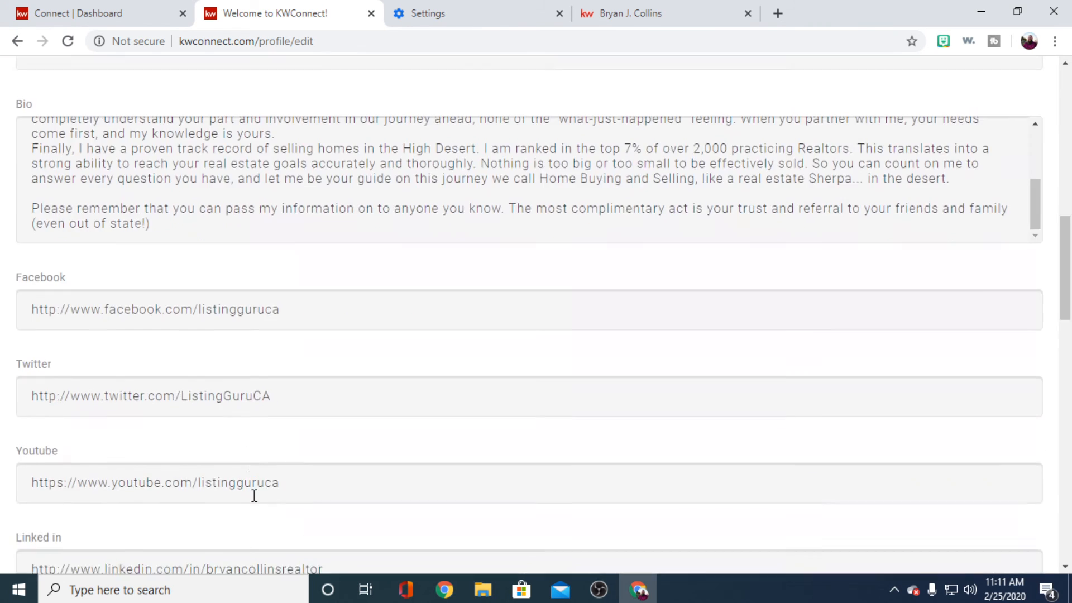
scroll(300, 463, "up", 15)
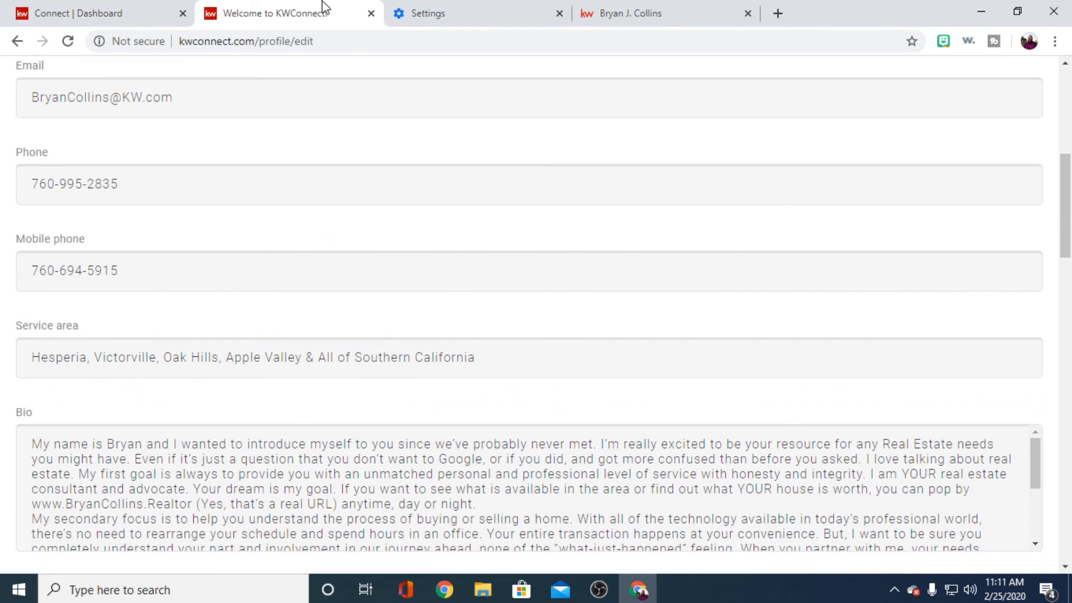
scroll(421, 175, "up", 7)
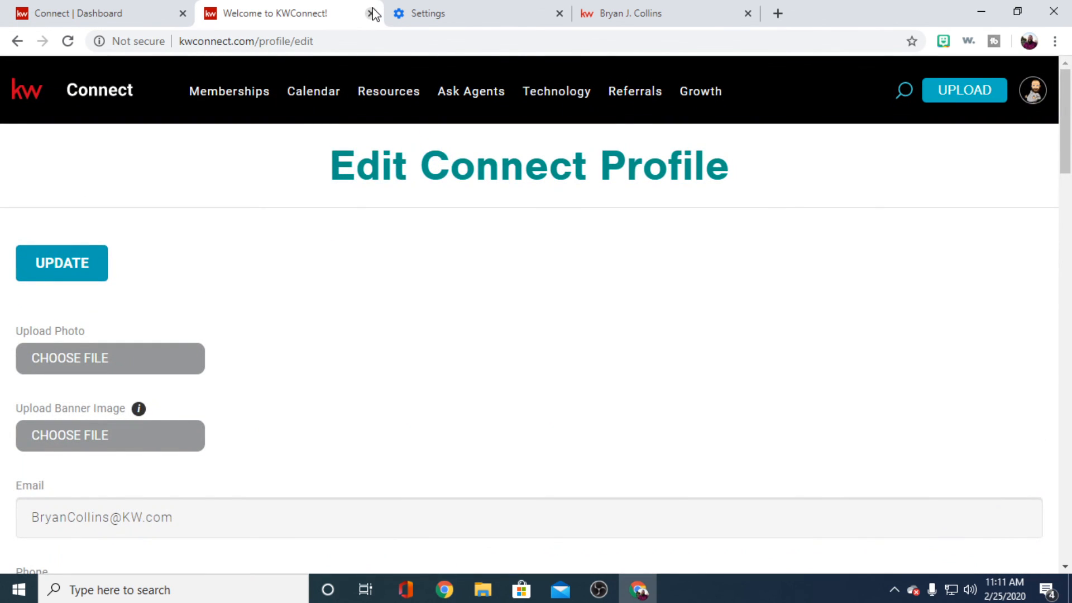
left_click(120, 17)
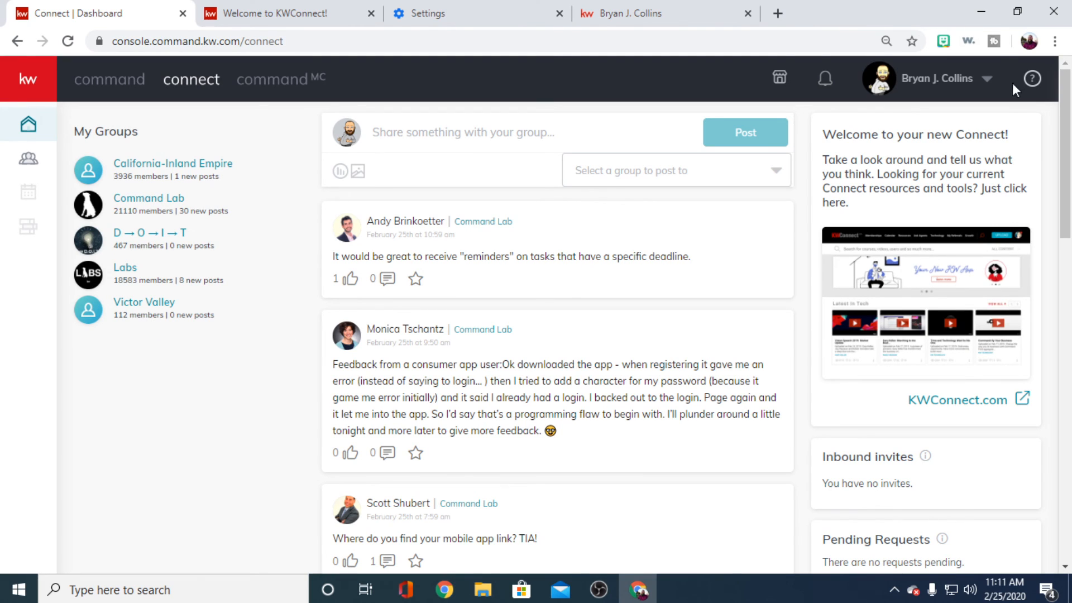
- Open the account settings from Connect and go to the Marketing Profile in the Connect Settings
left_click(986, 78)
left_click(907, 160)
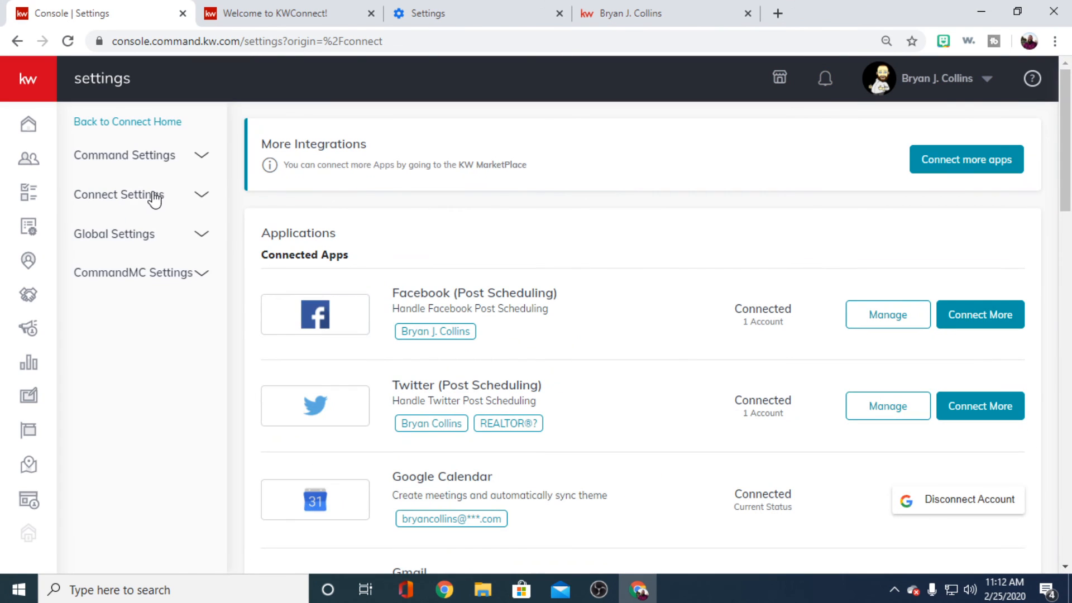
left_click(148, 194)
left_click(143, 238)
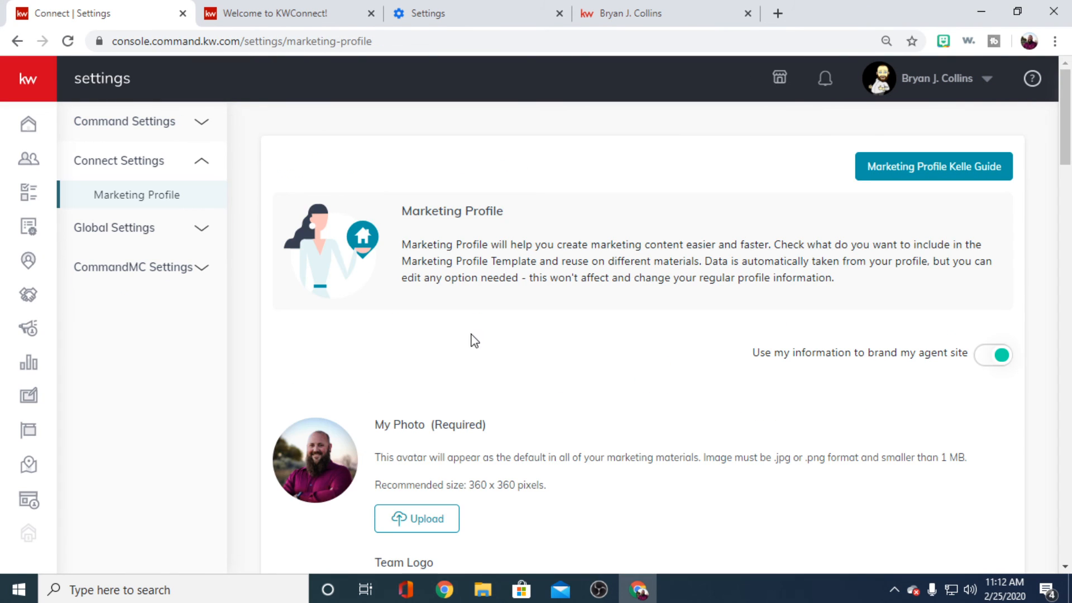
- Look over the Marketing Profile's photo, team logo, personal details, bio and market center information
scroll(588, 380, "down", 3)
scroll(620, 378, "down", 2)
scroll(631, 379, "up", 2)
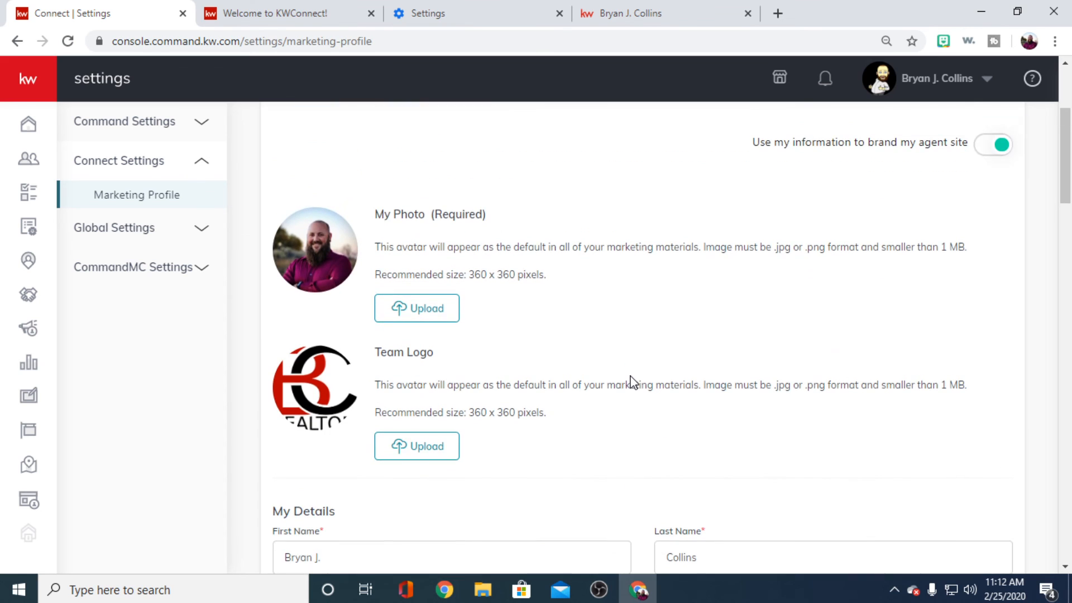
scroll(633, 379, "down", 2)
scroll(513, 355, "up", 2)
scroll(623, 298, "down", 3)
scroll(626, 301, "down", 10)
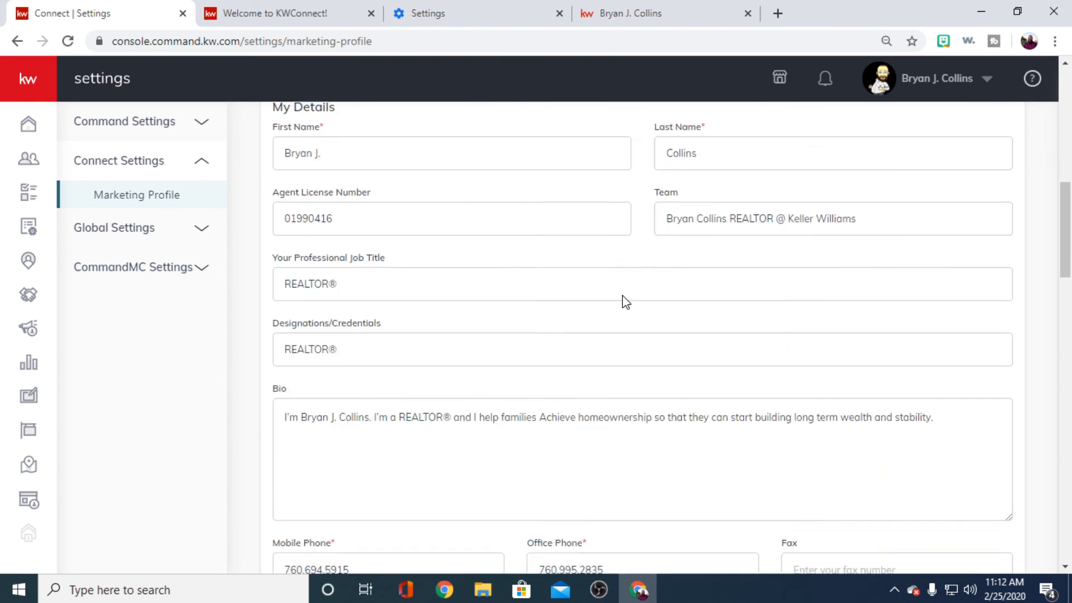
scroll(603, 375, "down", 7)
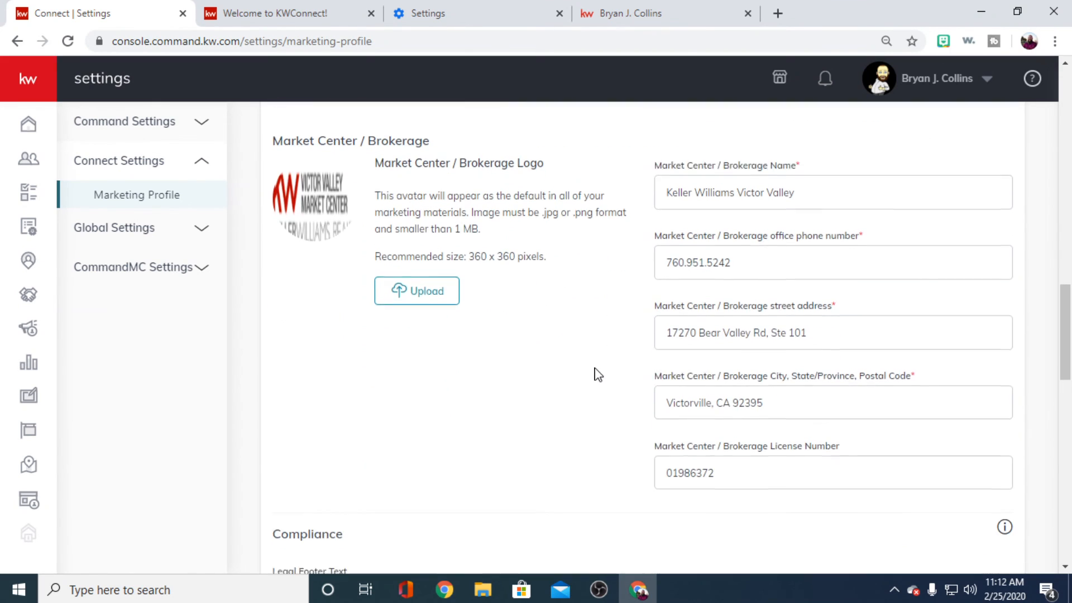
scroll(593, 369, "up", 20)
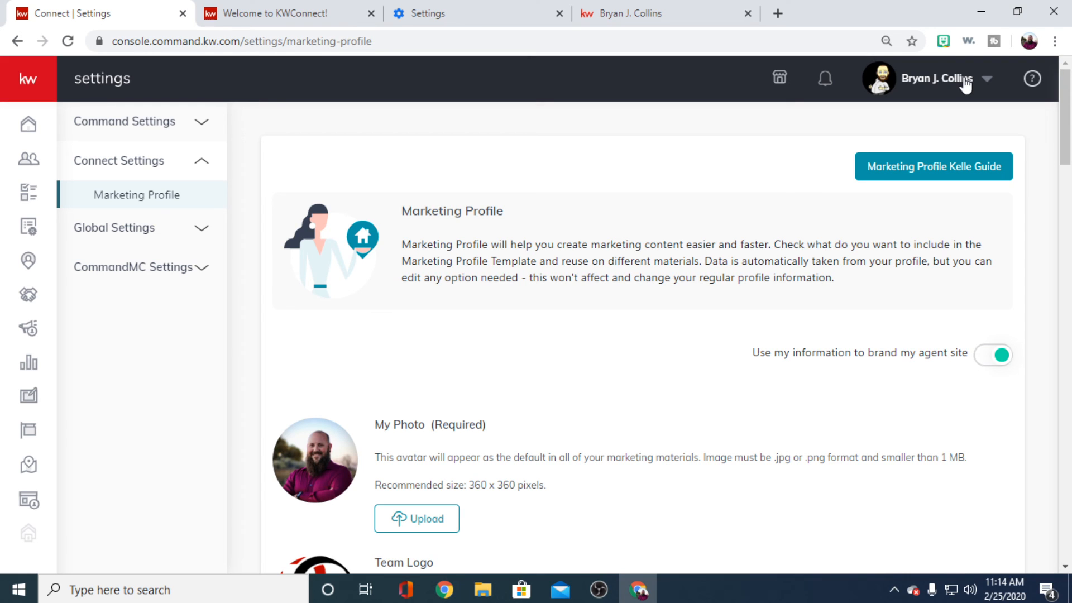
- Go to Command's Consumer landing pages and open the live property page created February 25, 2020
left_click(271, 17)
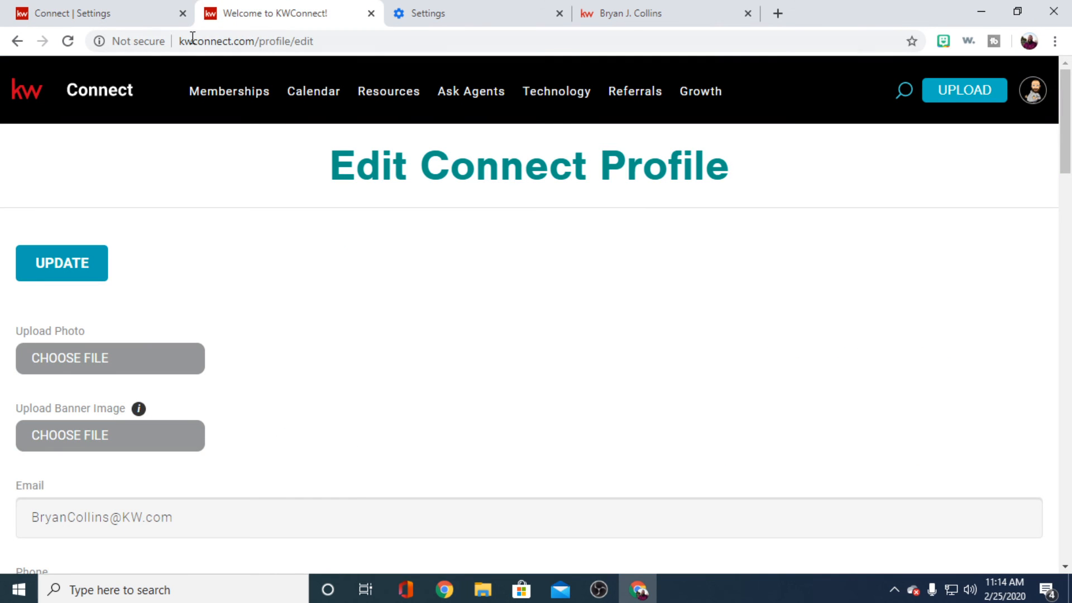
left_click(110, 17)
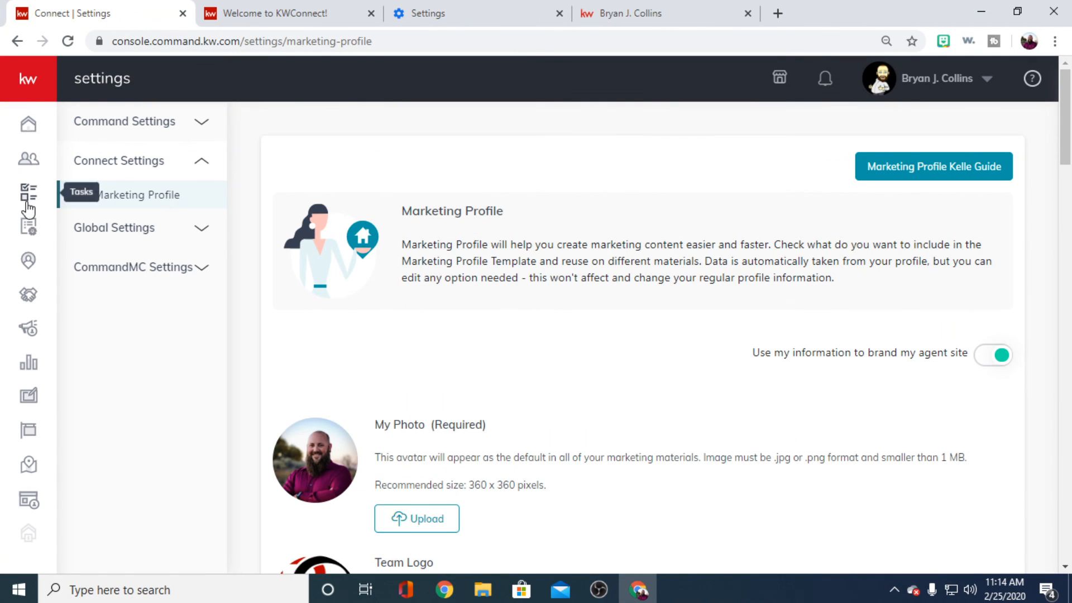
left_click(30, 498)
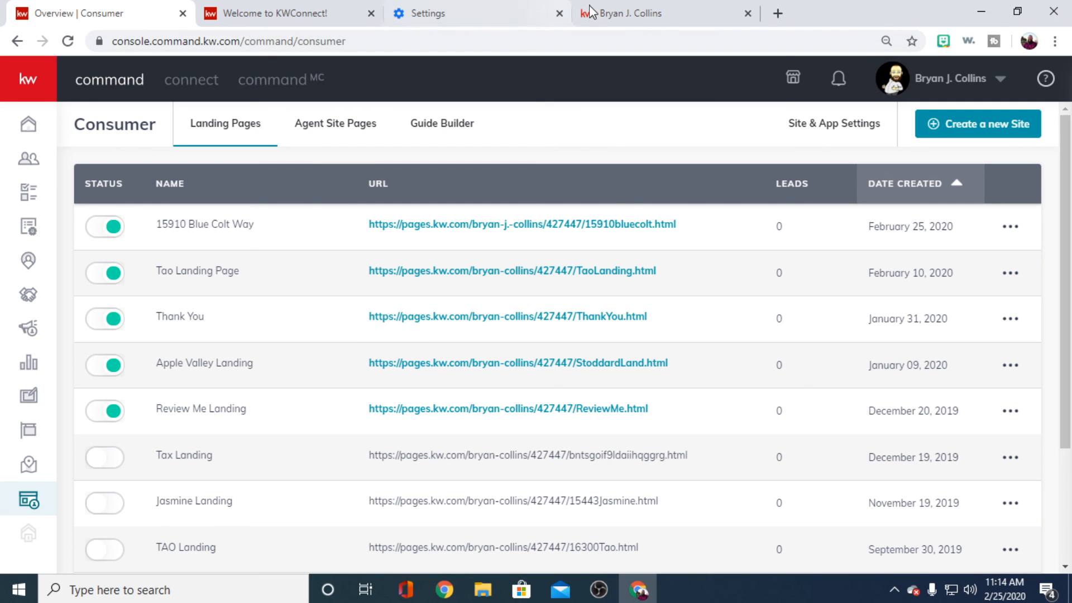
left_click(775, 14)
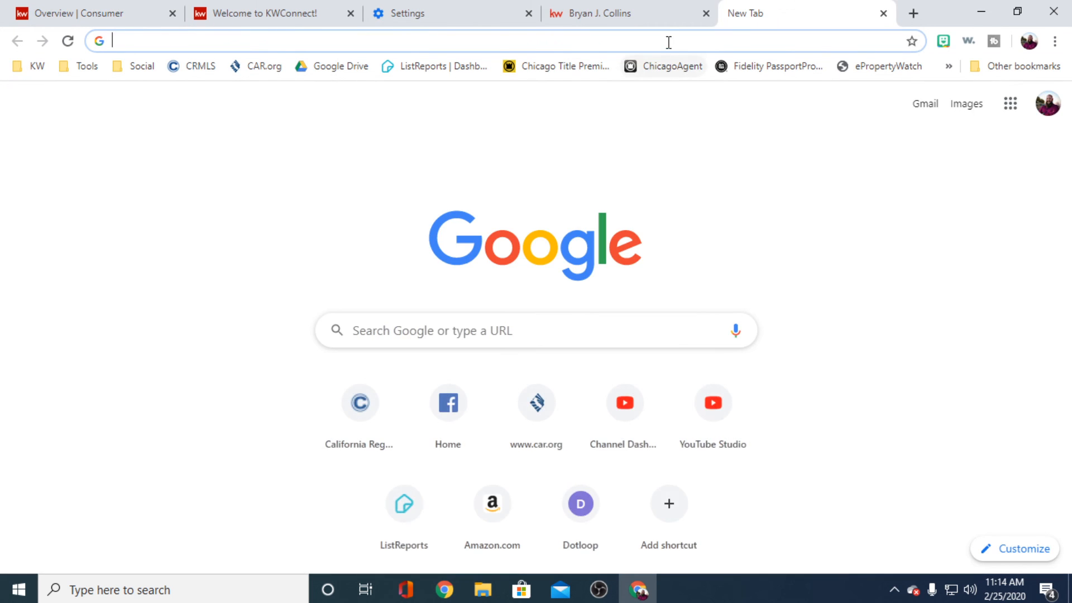
left_click(100, 13)
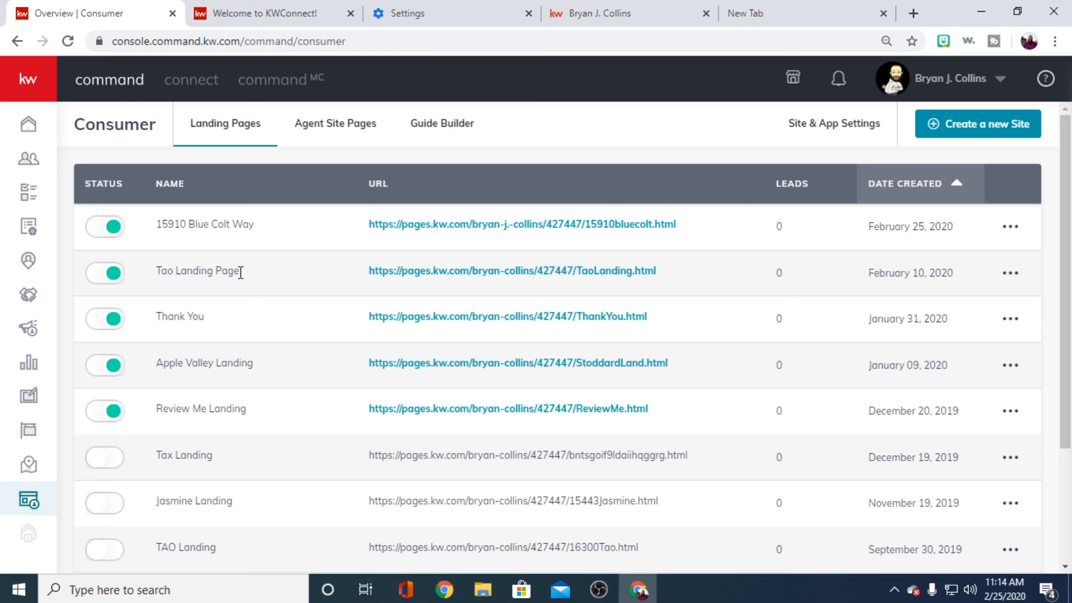
left_click(475, 224)
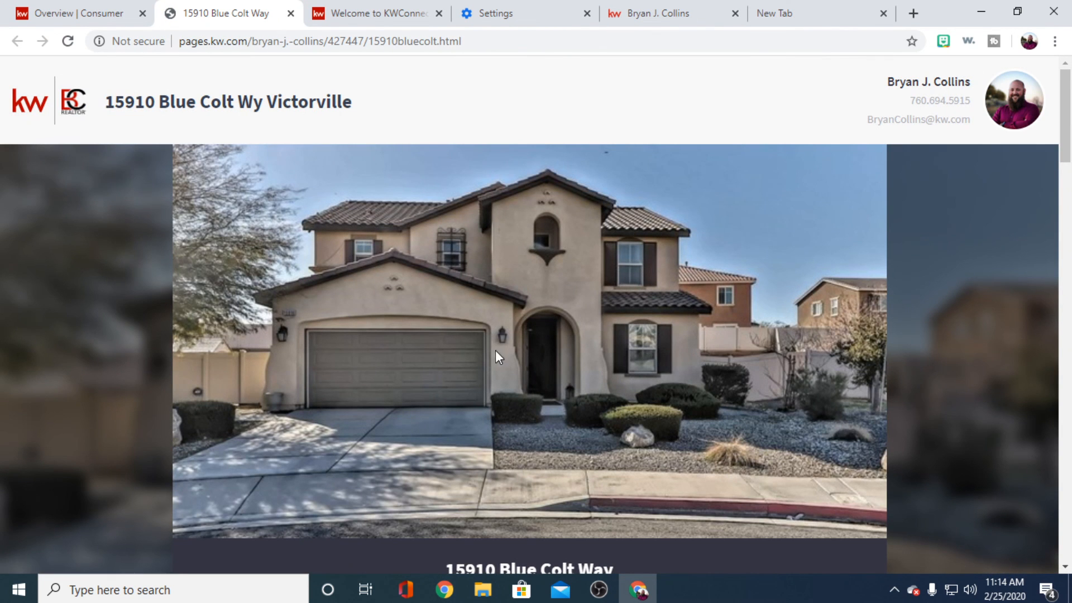
- Look over the landing page's main photo, price, key property facts and About the Property description
scroll(495, 352, "down", 10)
scroll(726, 380, "up", 10)
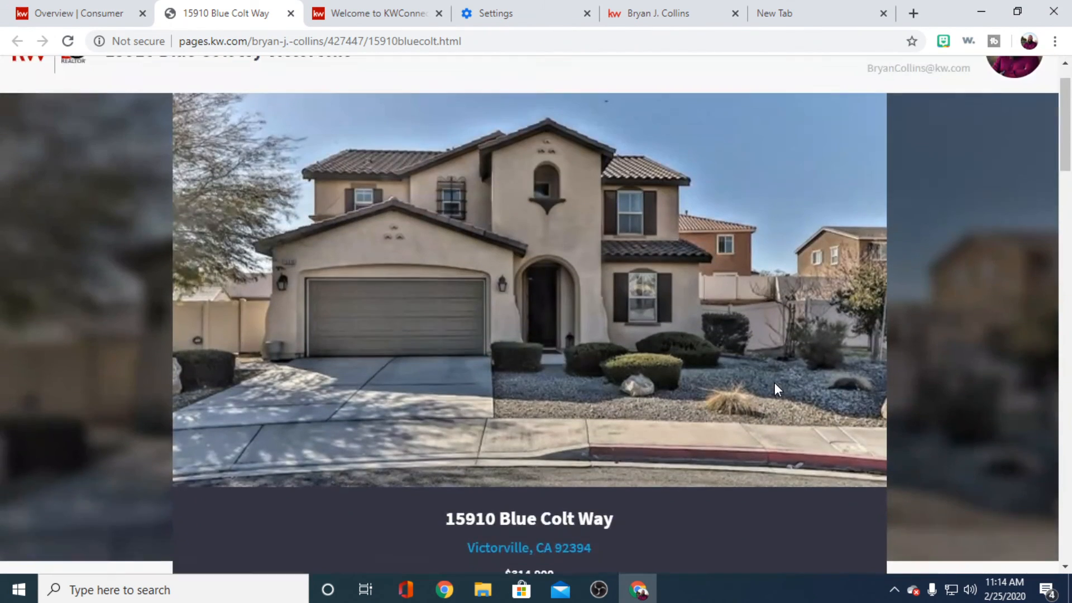
scroll(774, 387, "down", 2)
scroll(737, 391, "down", 2)
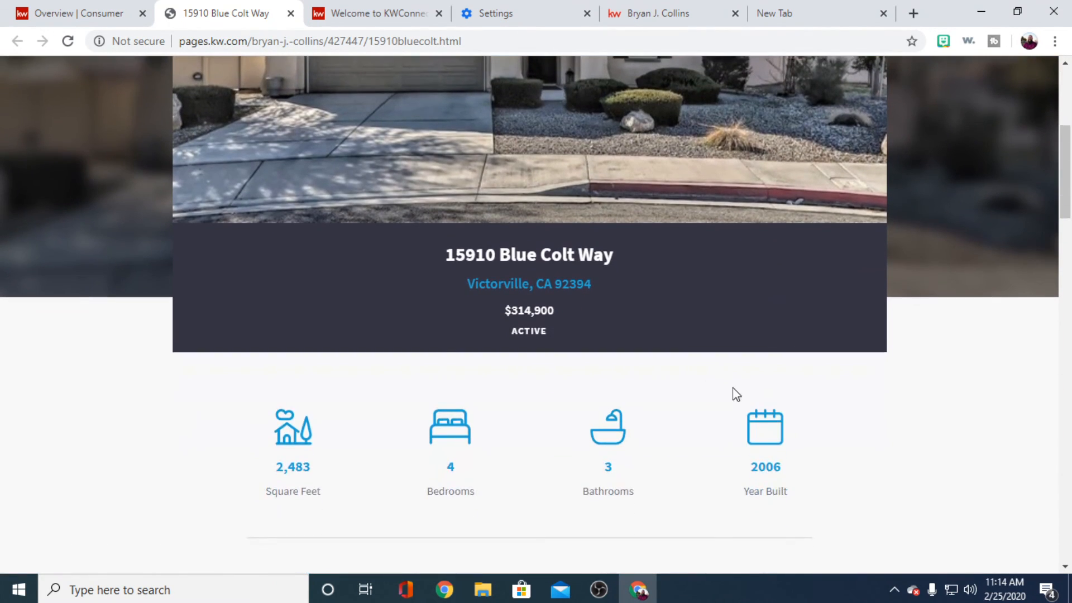
scroll(565, 370, "down", 2)
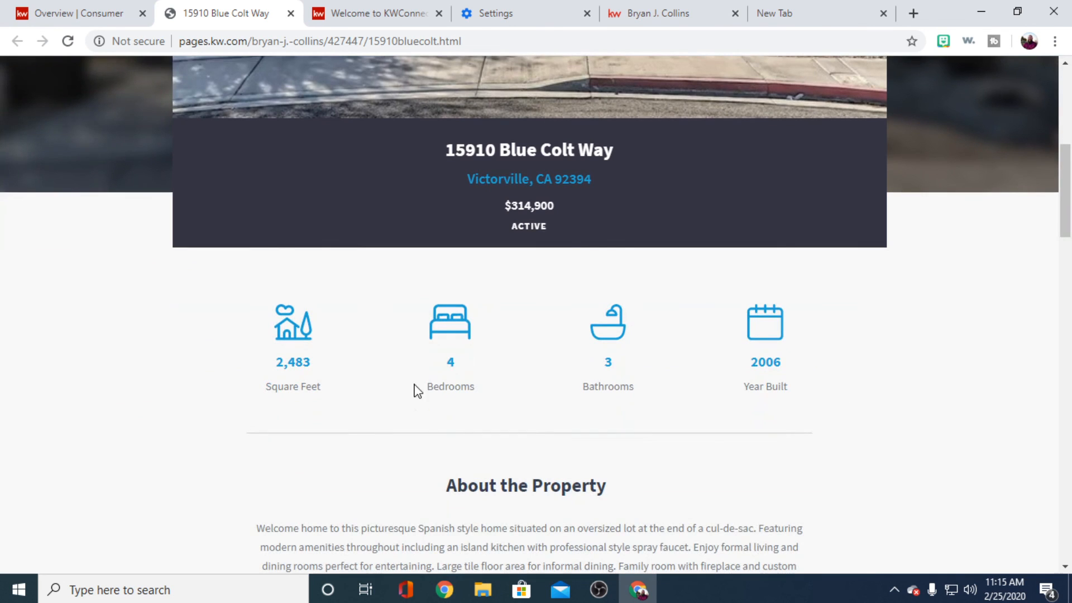
scroll(820, 443, "down", 5)
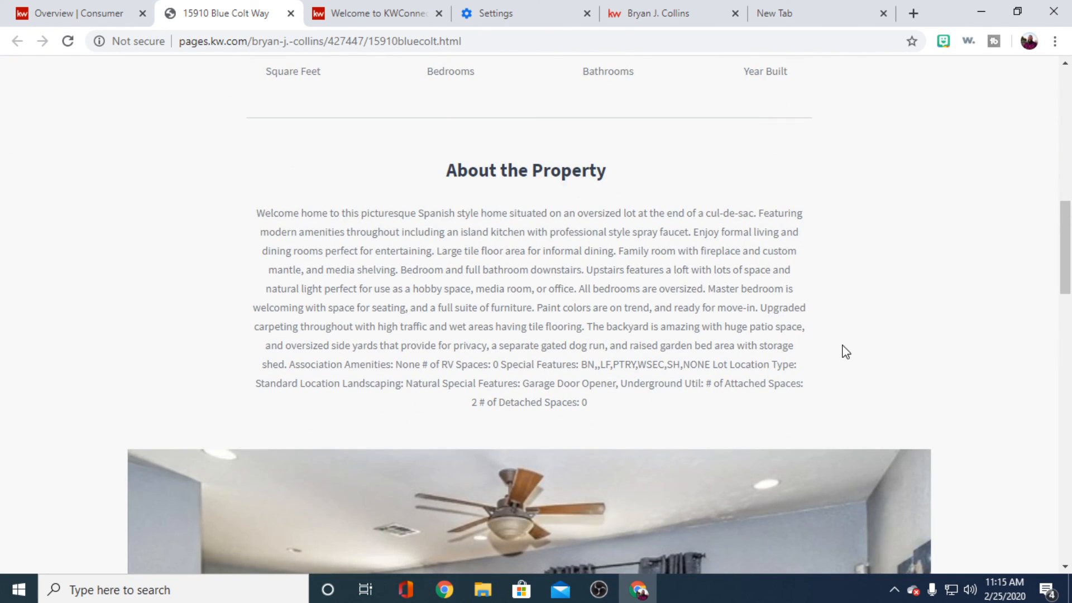
scroll(844, 351, "down", 5)
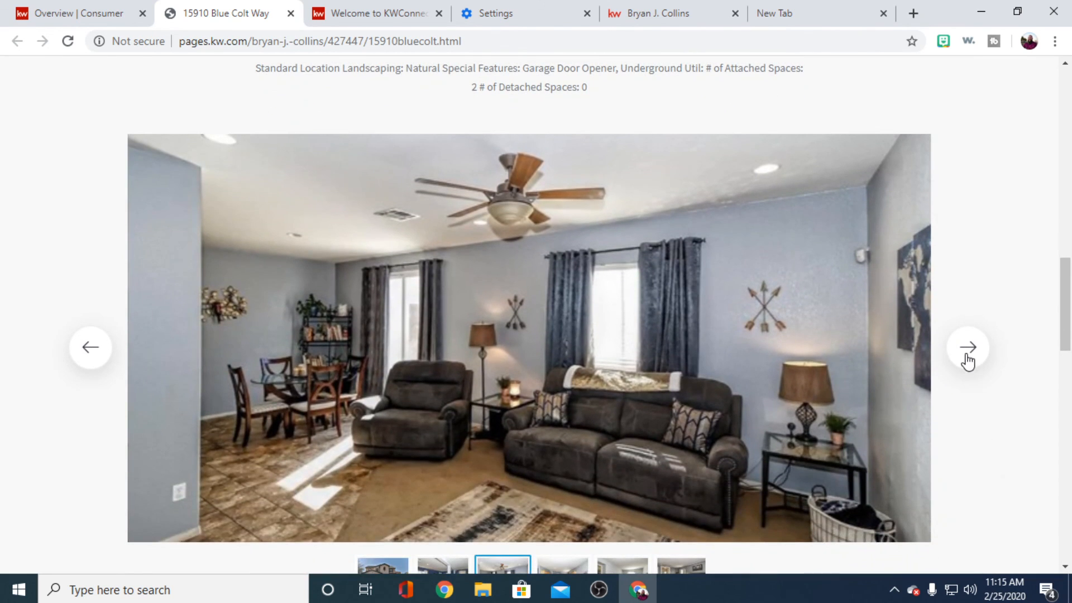
- Browse forward three photos in the property gallery and look over the Details & Features section
left_click(968, 360)
left_click(968, 360)
left_click(968, 360)
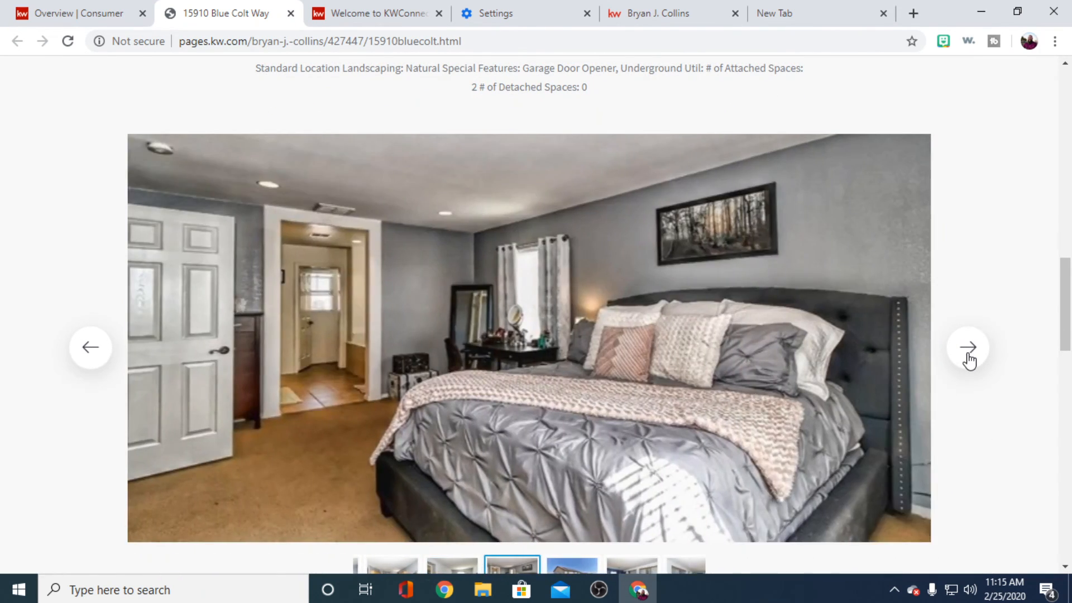
scroll(968, 360, "down", 5)
scroll(541, 370, "down", 3)
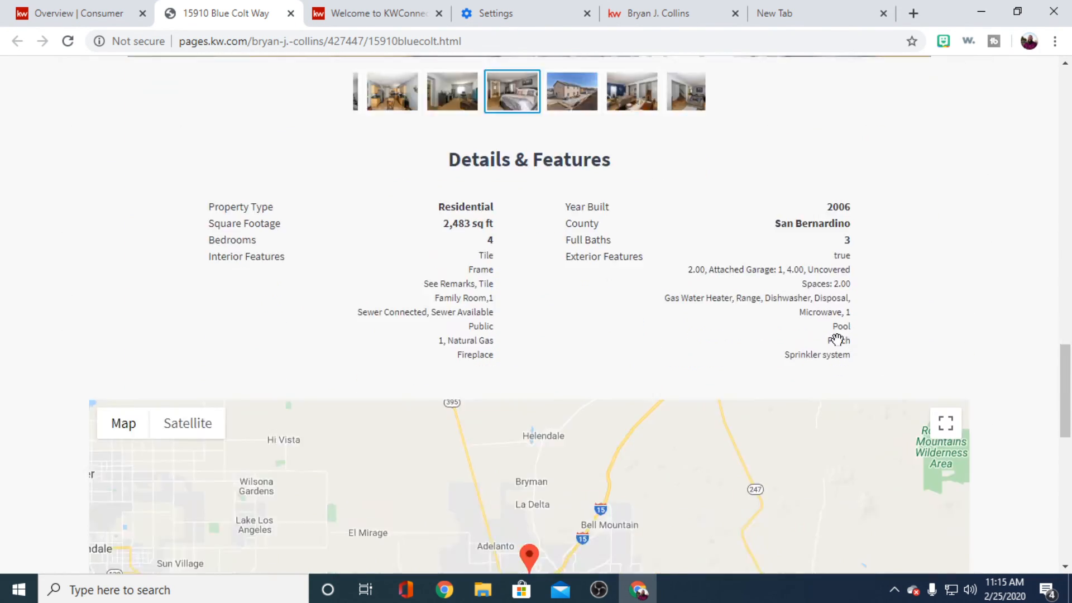
scroll(836, 340, "down", 6)
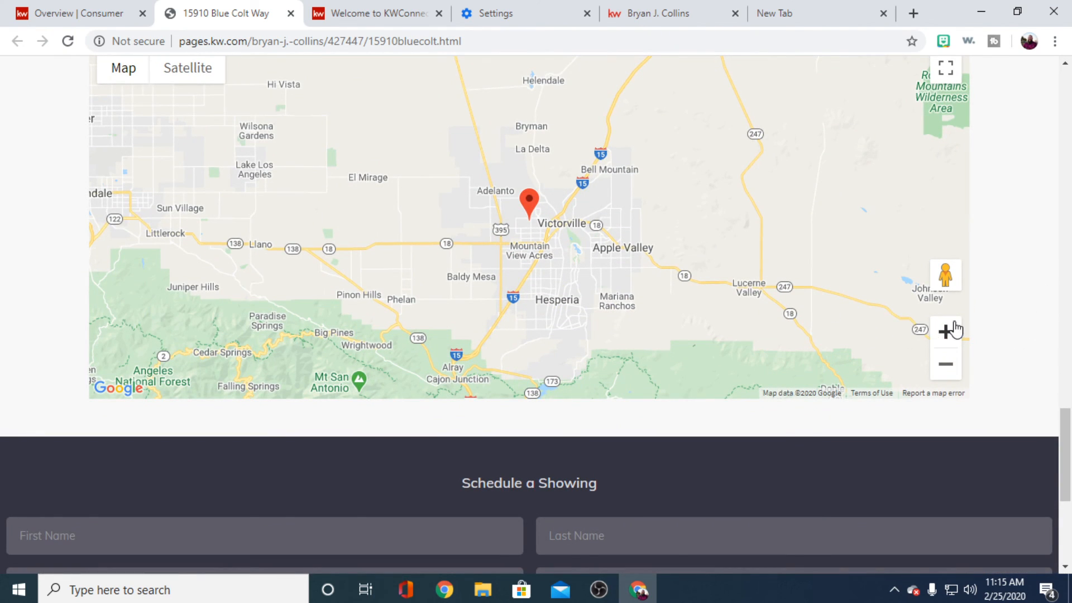
- Magnify the property's location map to street level and look over the Schedule a Showing form
left_click(945, 331)
left_click(945, 331)
left_click(945, 331)
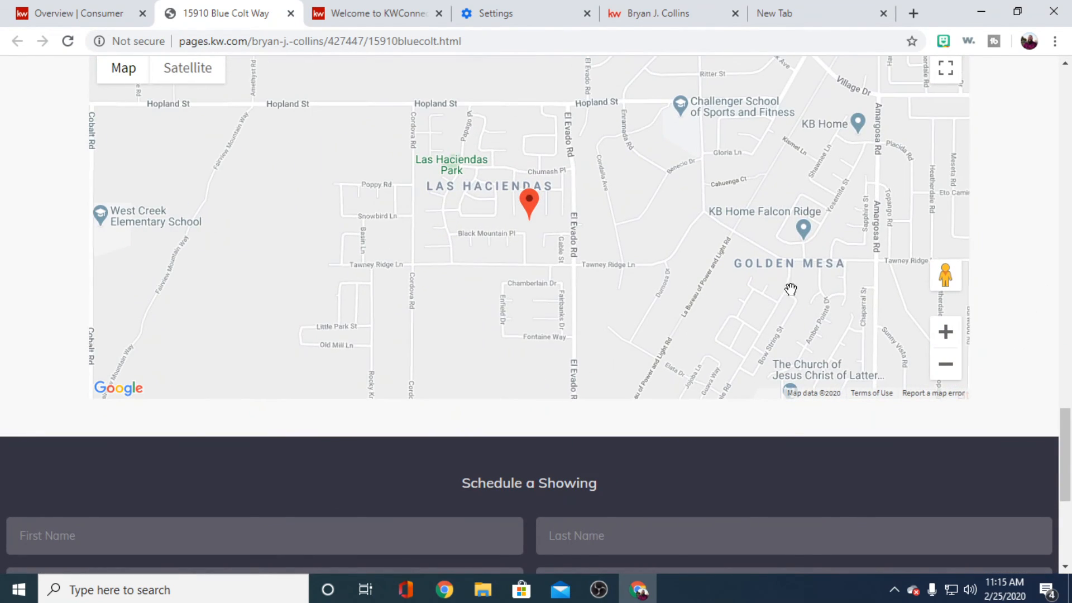
scroll(1041, 269, "down", 5)
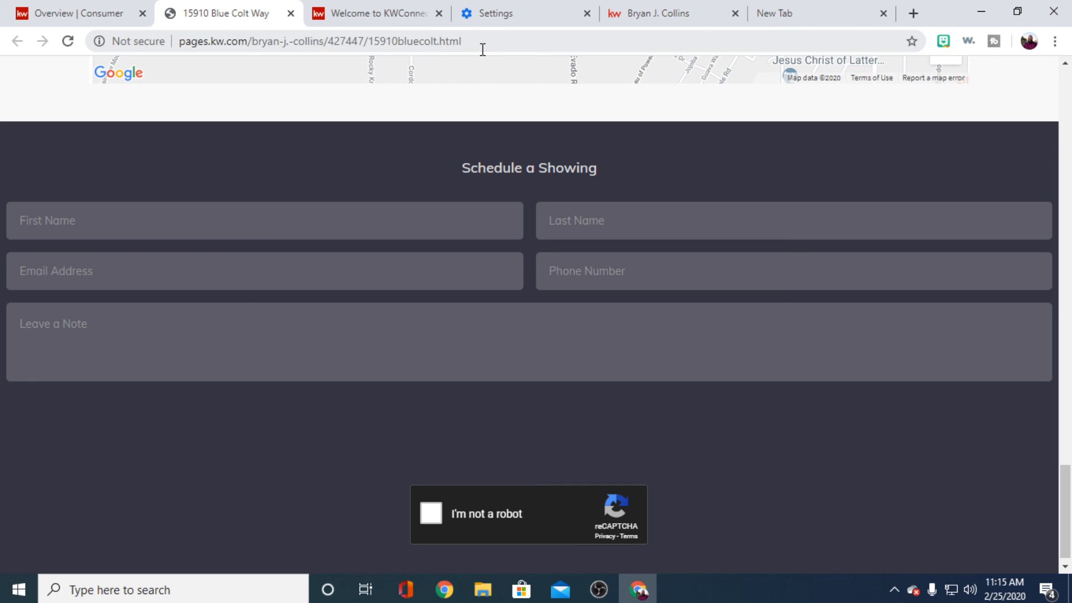
scroll(557, 220, "up", 20)
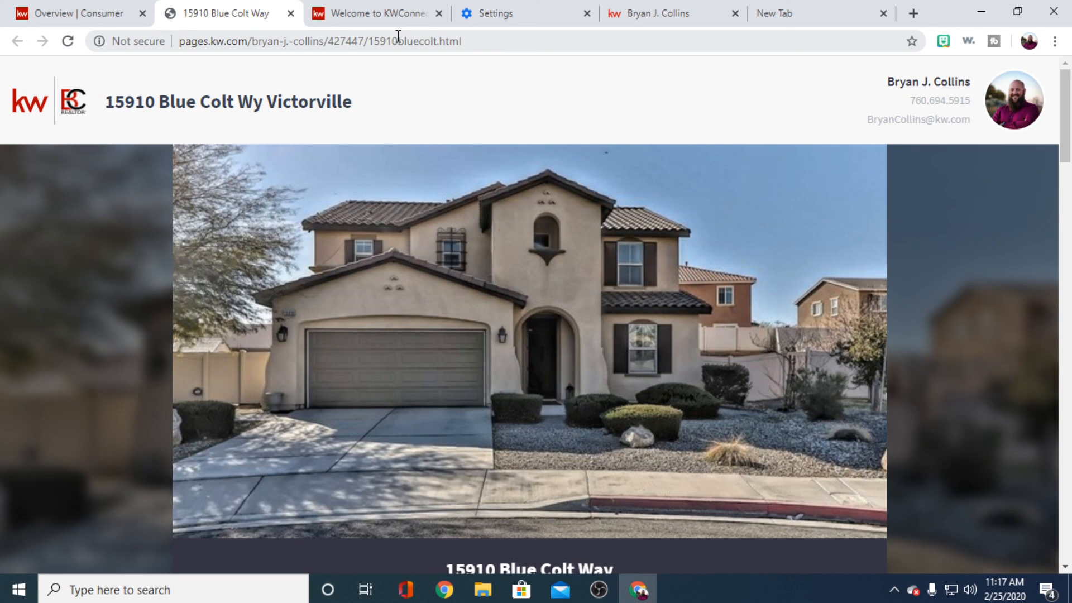
- Return to Command, open Campaigns and look over the list of paid ads
left_click(68, 13)
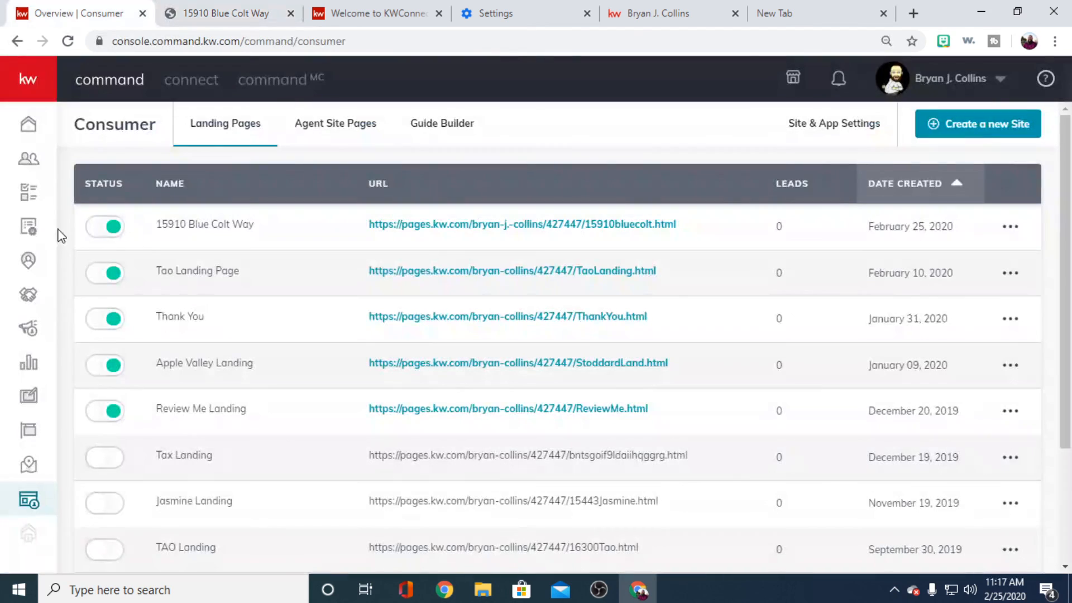
left_click(28, 328)
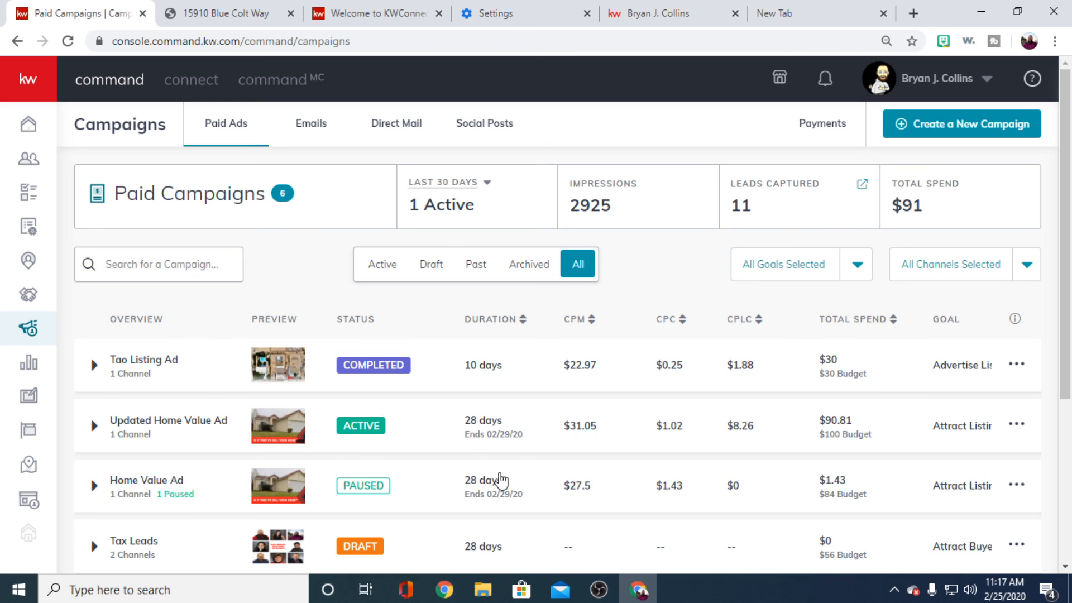
scroll(424, 423, "down", 2)
scroll(424, 422, "up", 2)
- Expand the Tao Listing Ad and the Updated Home Value Ad to examine their results per channel
left_click(95, 365)
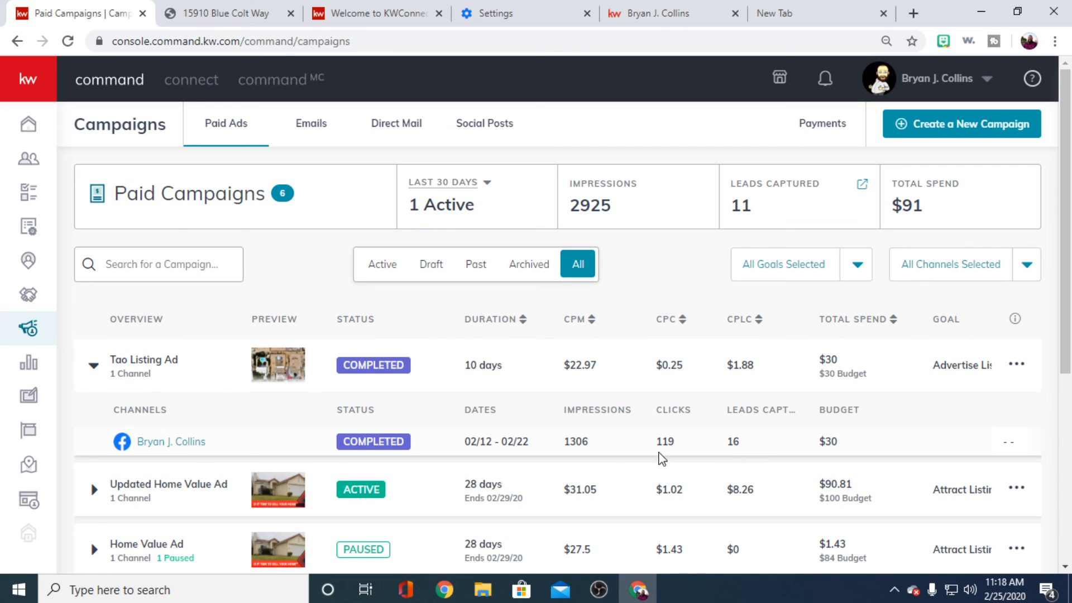
scroll(254, 480, "down", 2)
left_click(92, 387)
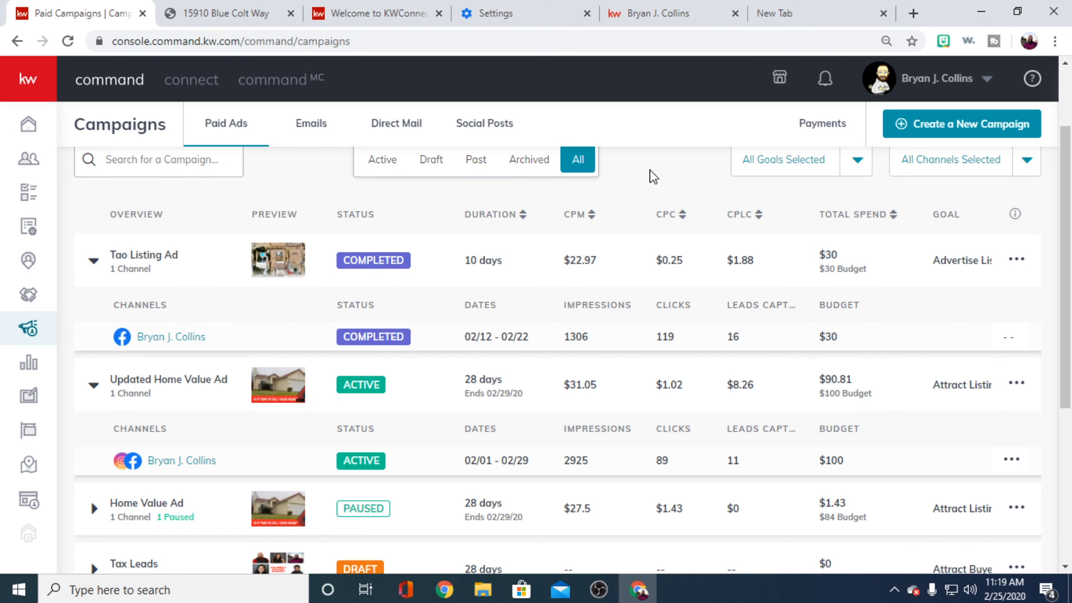
scroll(605, 394, "up", 2)
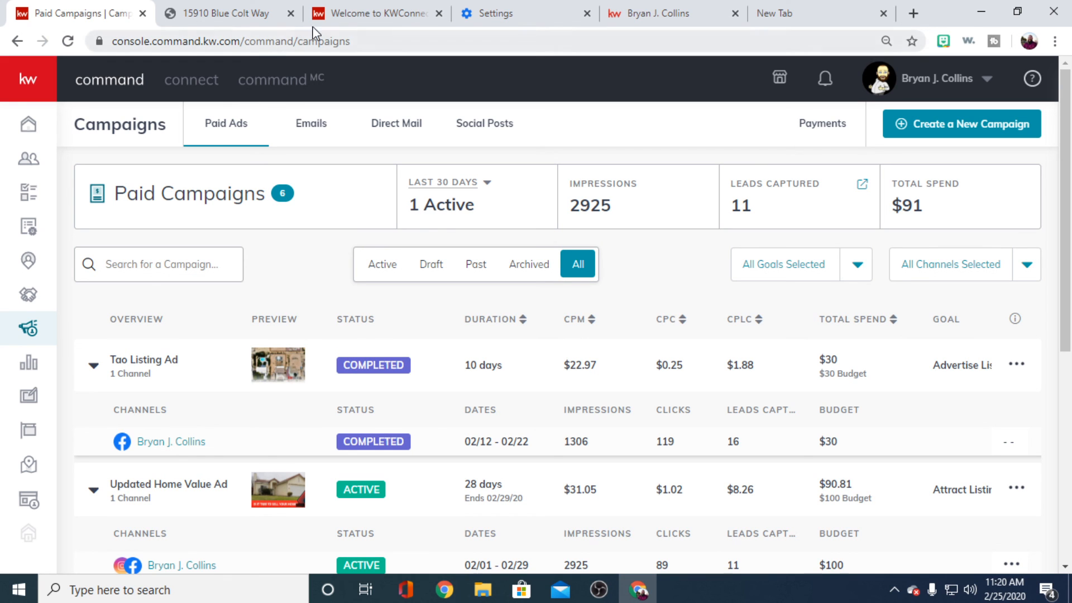
- Open the mykw intranet site in place of the property landing page
left_click(223, 15)
left_click(358, 14)
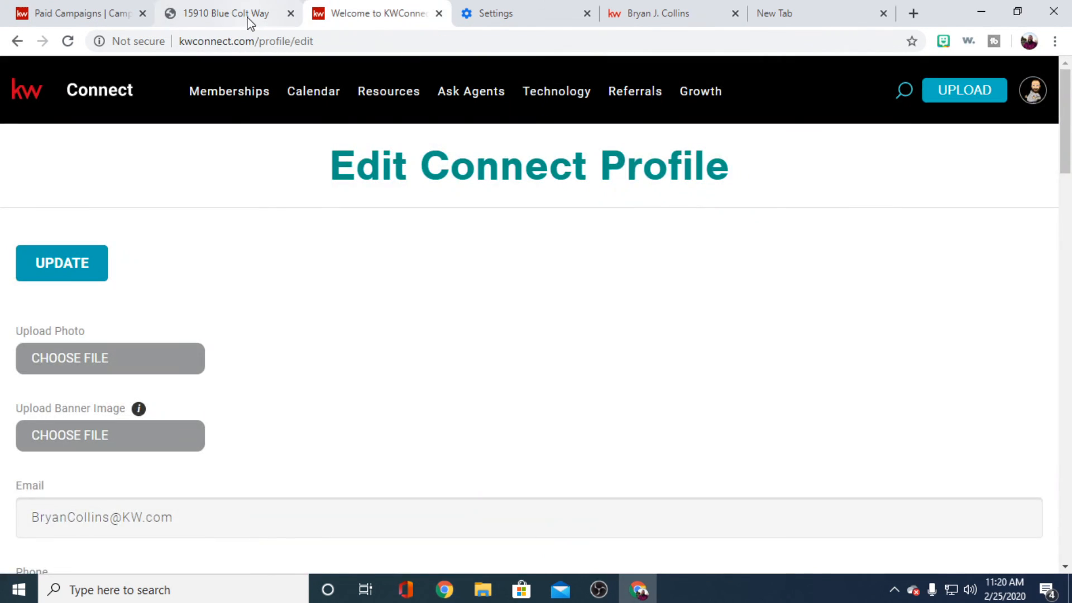
left_click(249, 17)
left_click(249, 43)
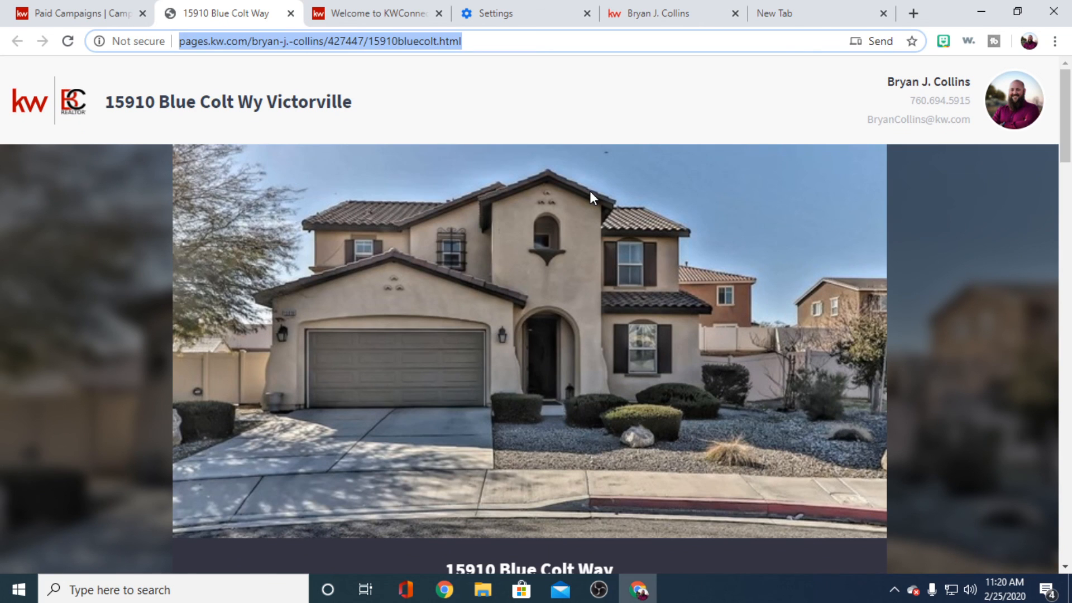
type("mykw")
key("Return")
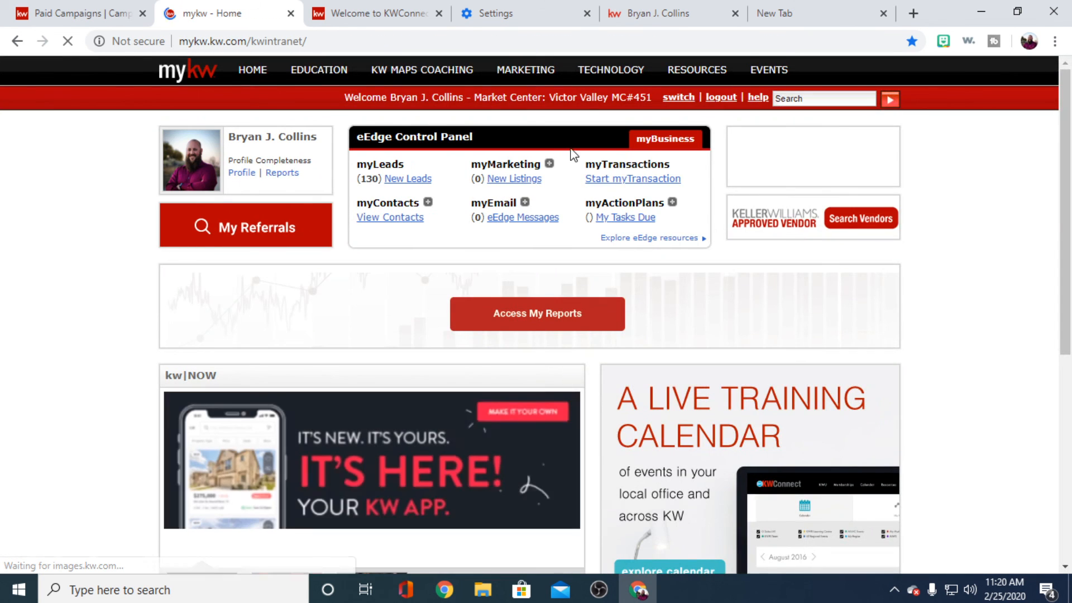
- Open mykw's KW Email page to read about signing up and managing the address, and return to Command's paid campaigns
mouse_move(618, 75)
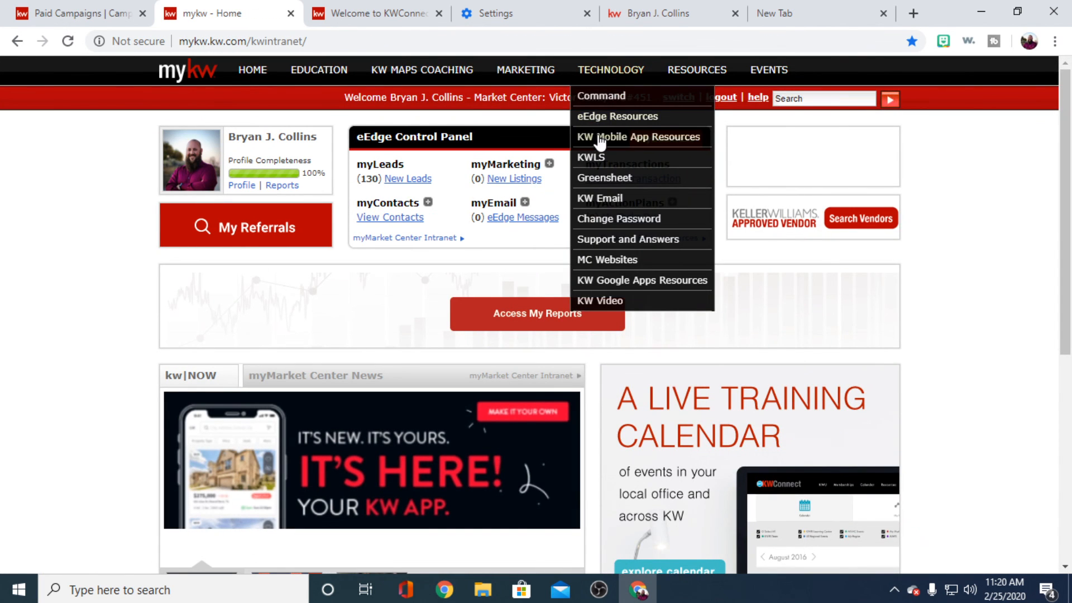
left_click(608, 196)
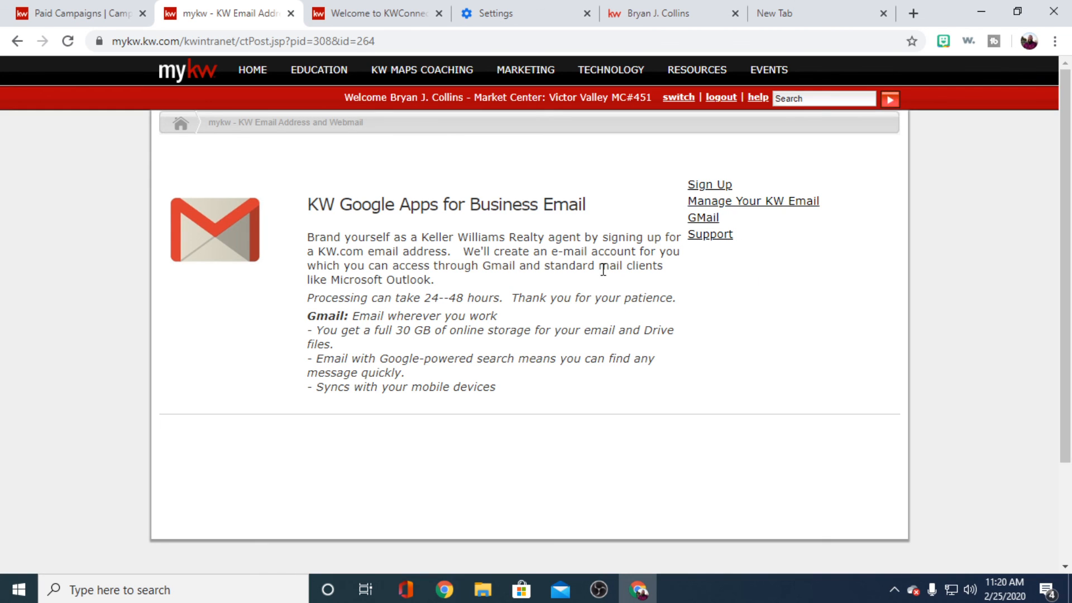
left_click(87, 17)
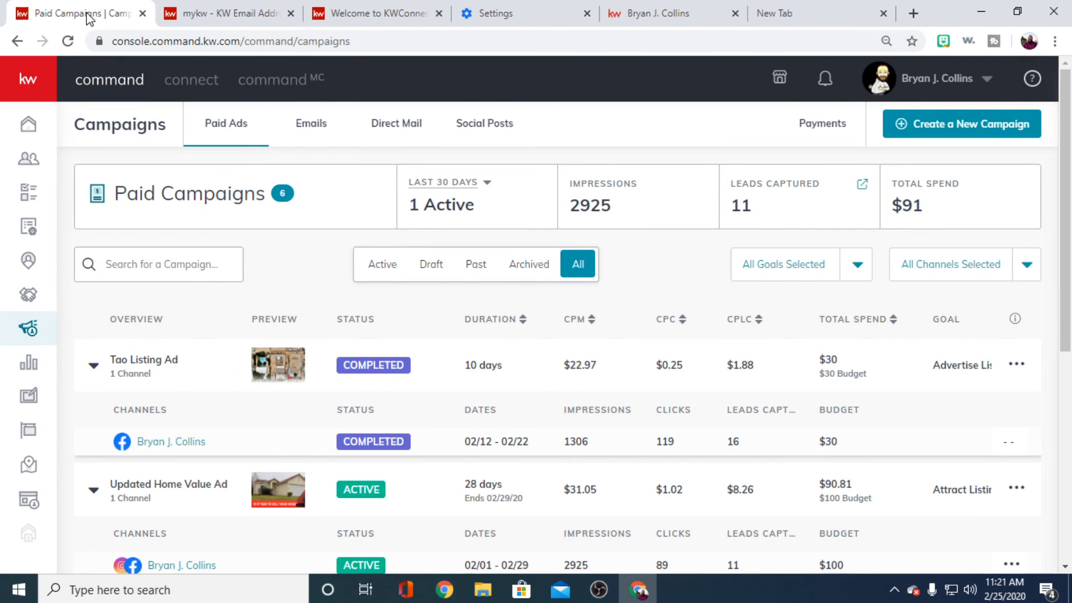